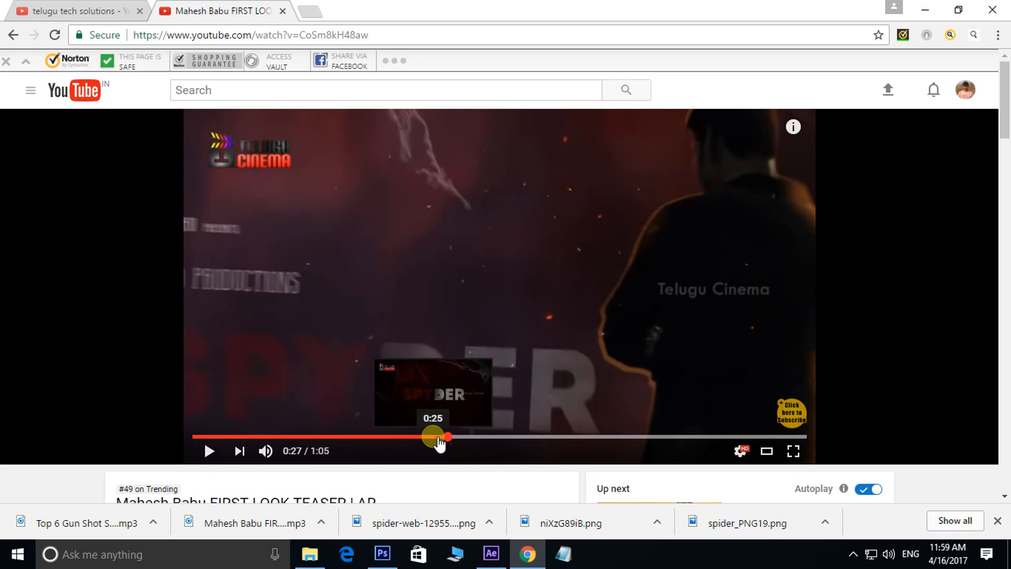
- Play the Mahesh Babu teaser from about 0:25 to view the SPYDER title reveal and pause it at 0:31
click(436, 438)
click(208, 452)
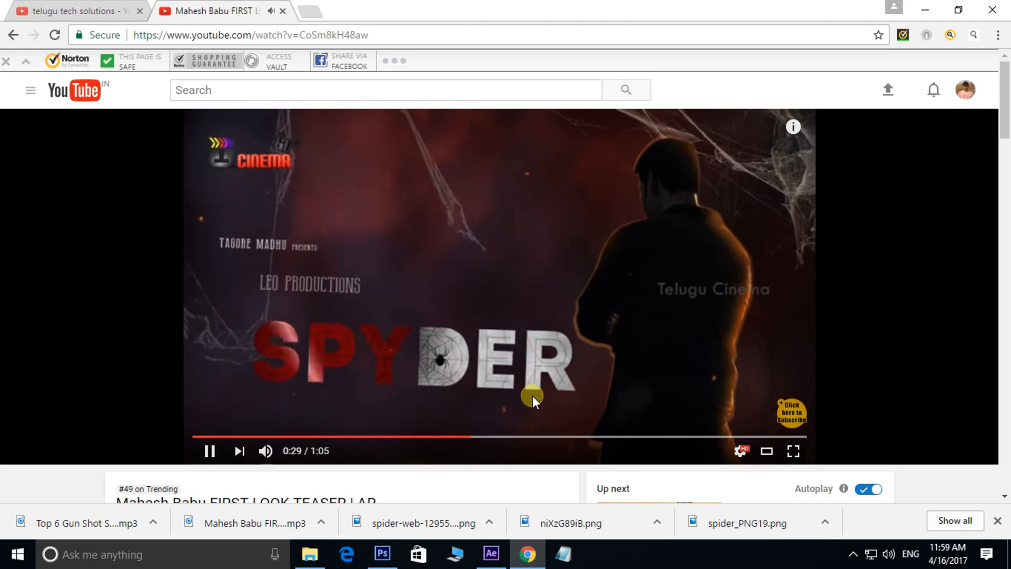
click(208, 451)
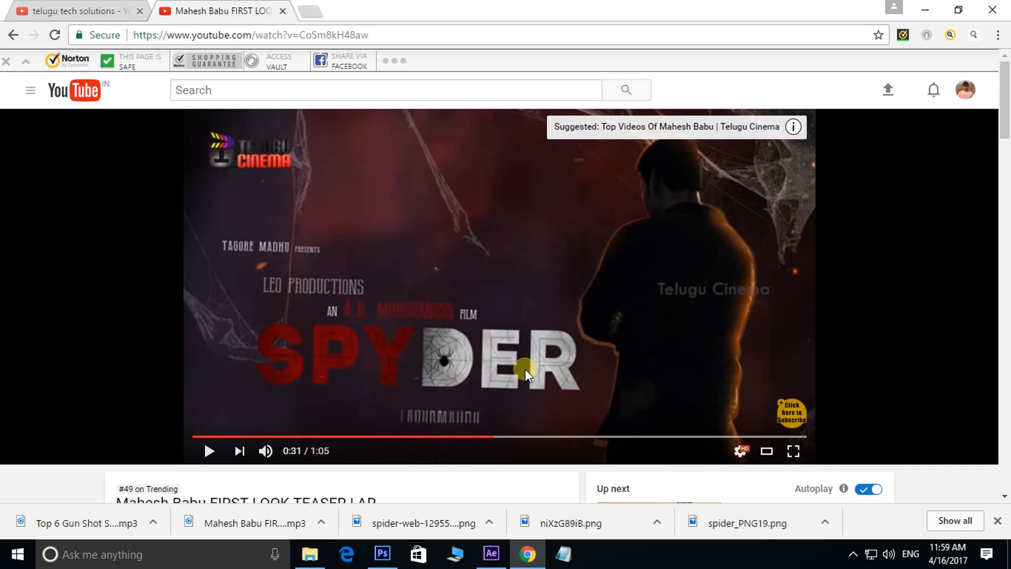
- Open the premiere pro telugu tutorials video in the other browser tab, pause it, and open its Telugu Tech Solutions channel
click(80, 15)
click(316, 208)
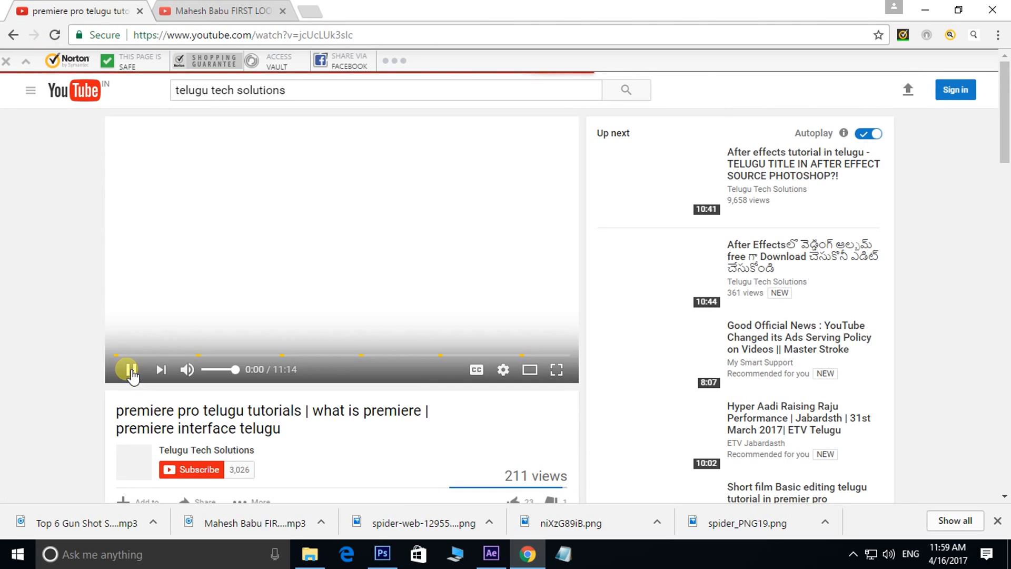
click(131, 370)
mouse_move(553, 345)
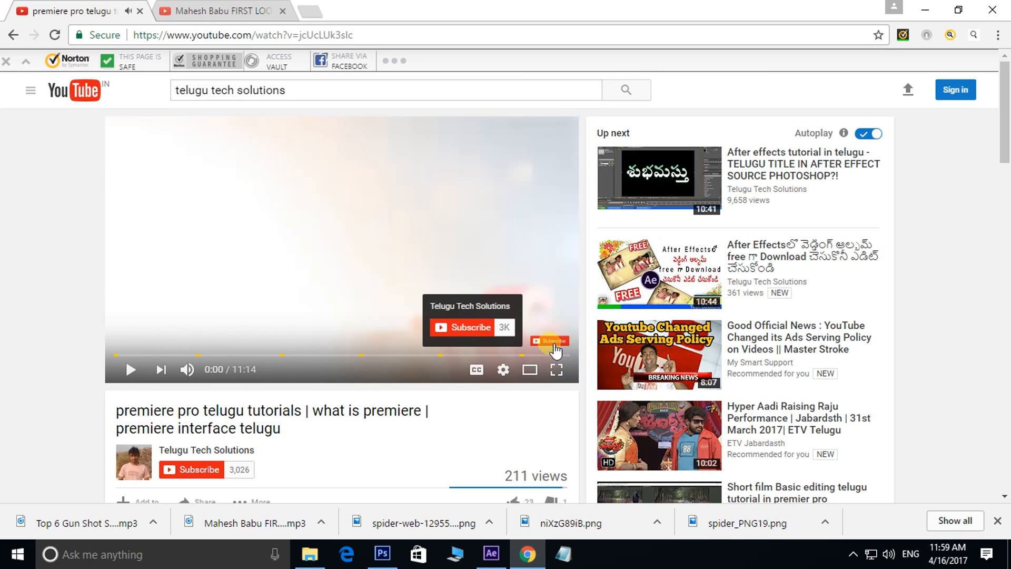
scroll(445, 435, down, 1)
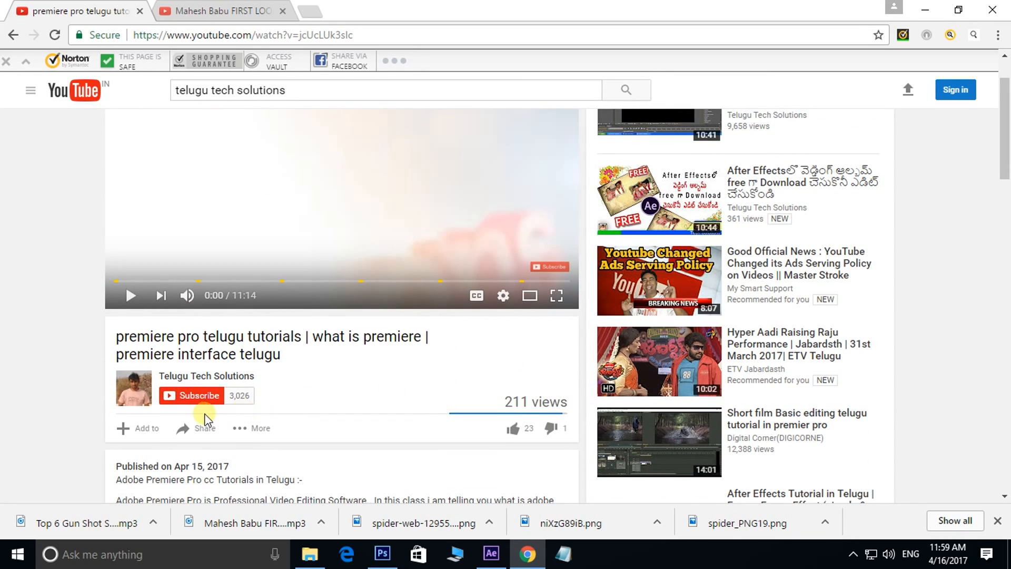
click(139, 397)
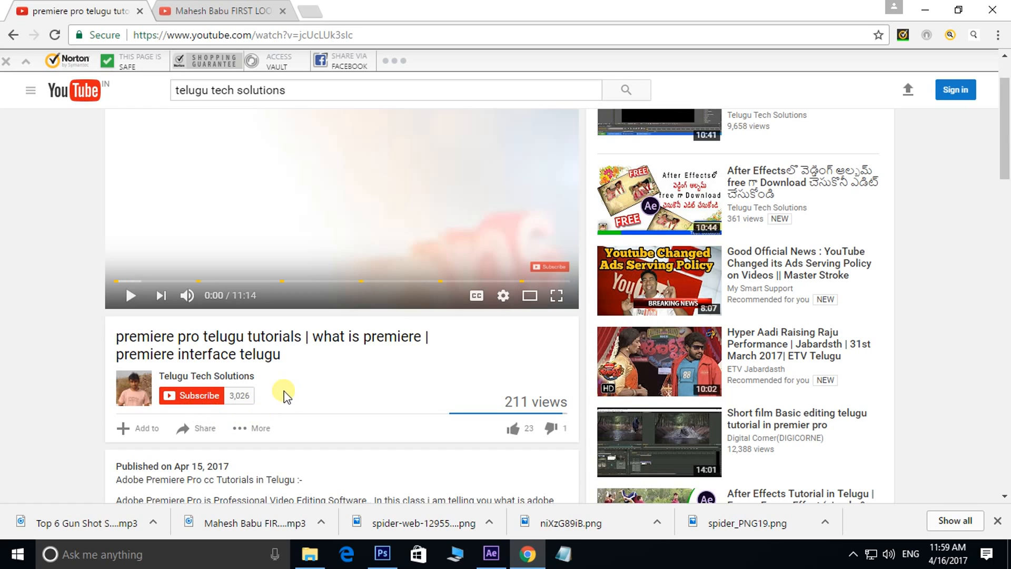
click(201, 381)
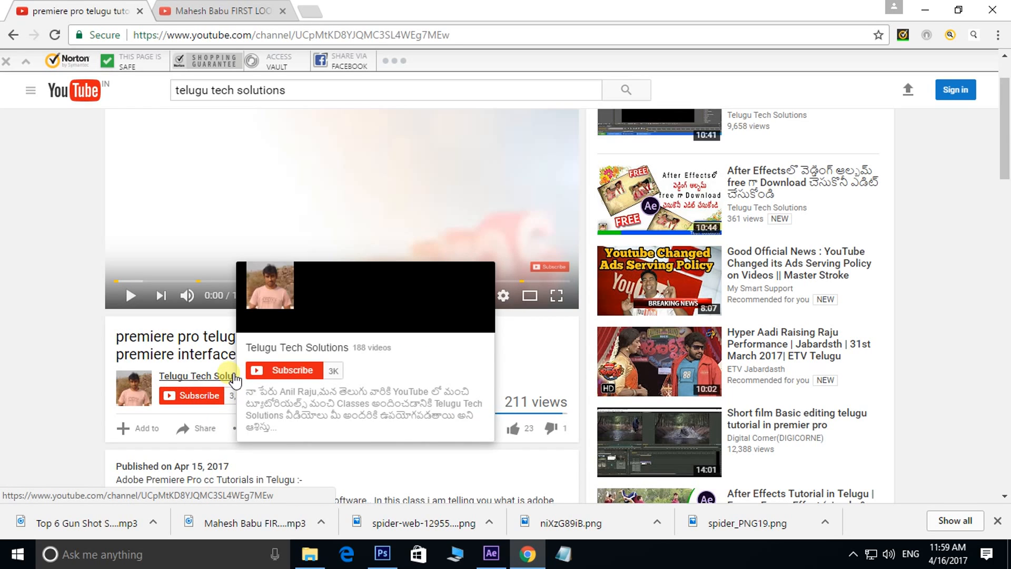
- Look through the channel's home page and its list of uploaded videos
scroll(231, 316, down, 4)
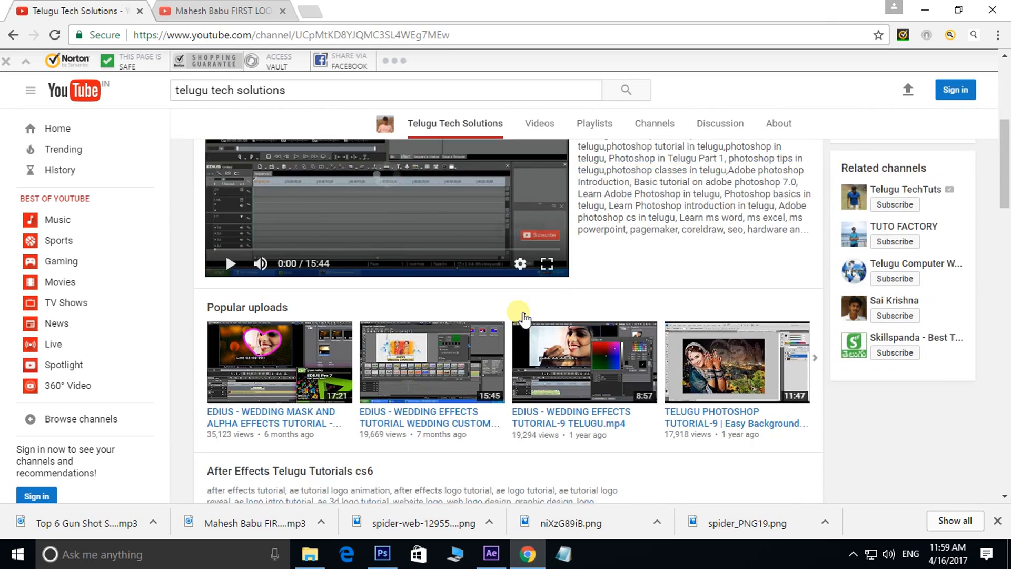
scroll(457, 285, up, 4)
scroll(458, 284, up, 1)
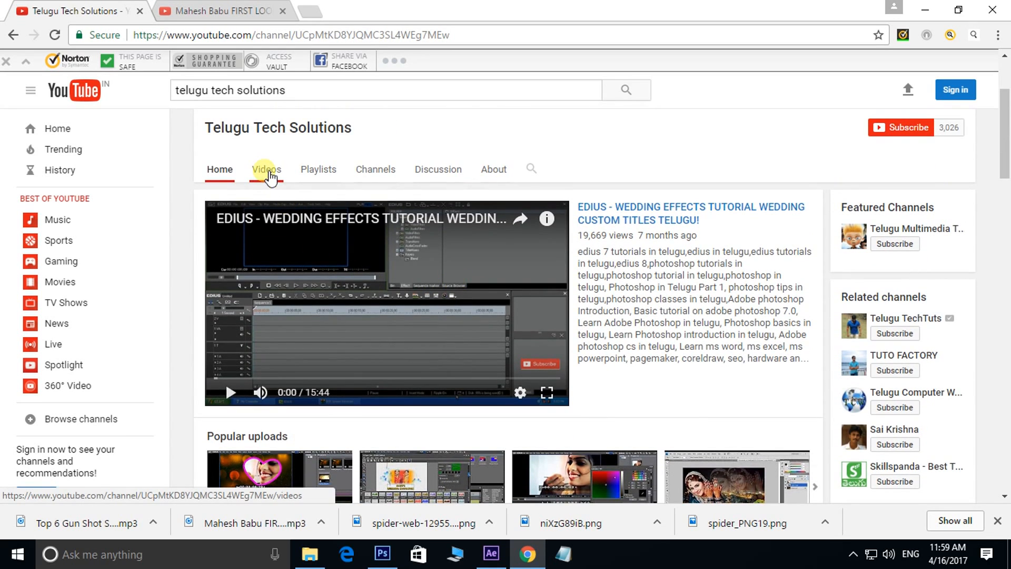
click(269, 171)
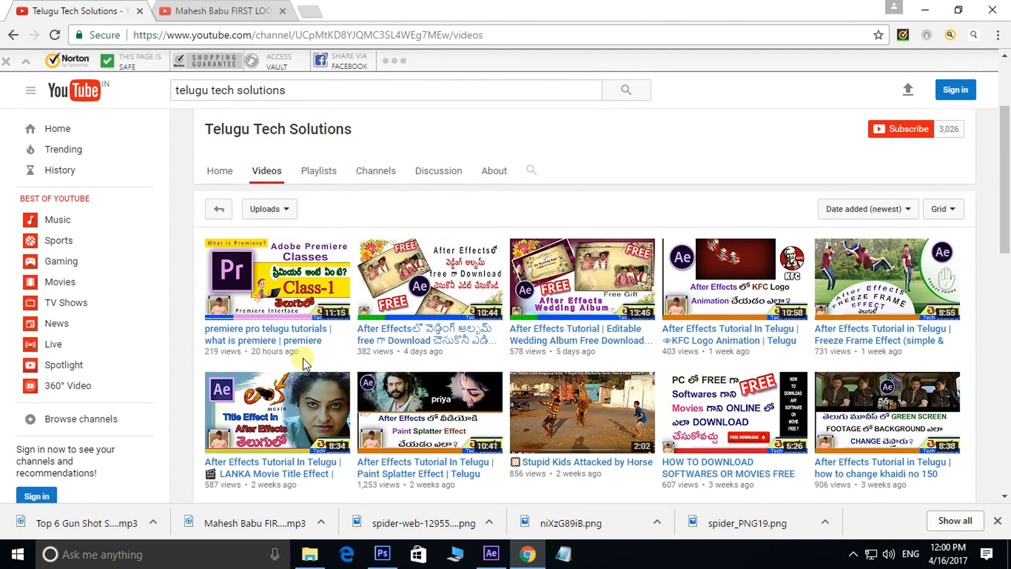
scroll(732, 330, down, 4)
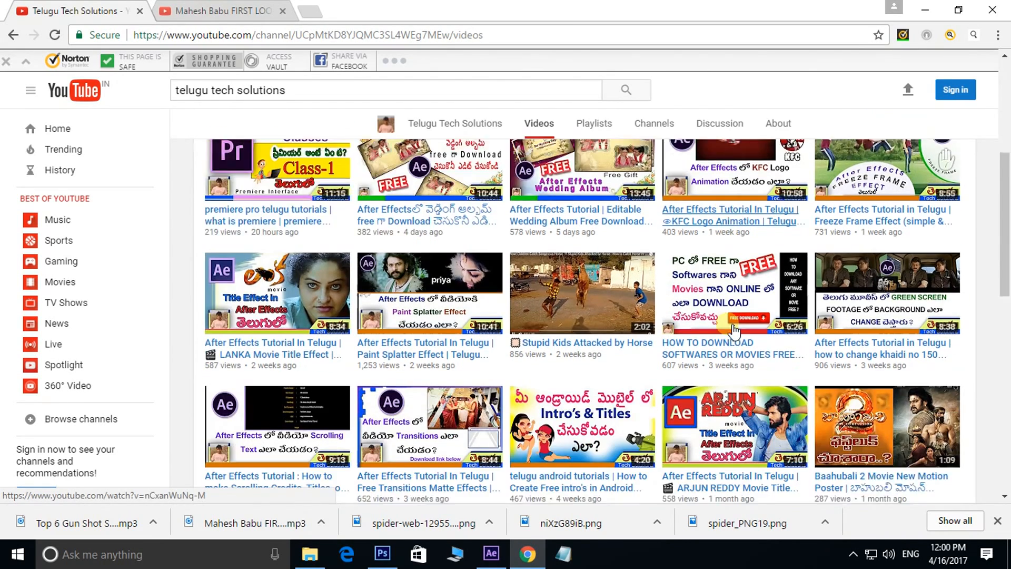
scroll(732, 330, up, 4)
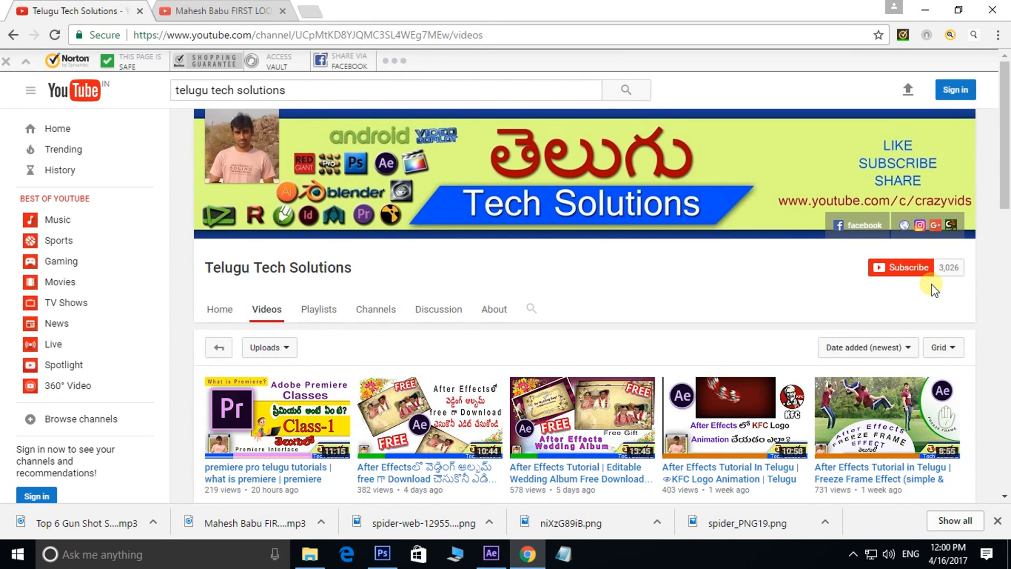
- Return to the browser tab with the paused Mahesh Babu teaser to examine the SPYDER title frame
click(524, 551)
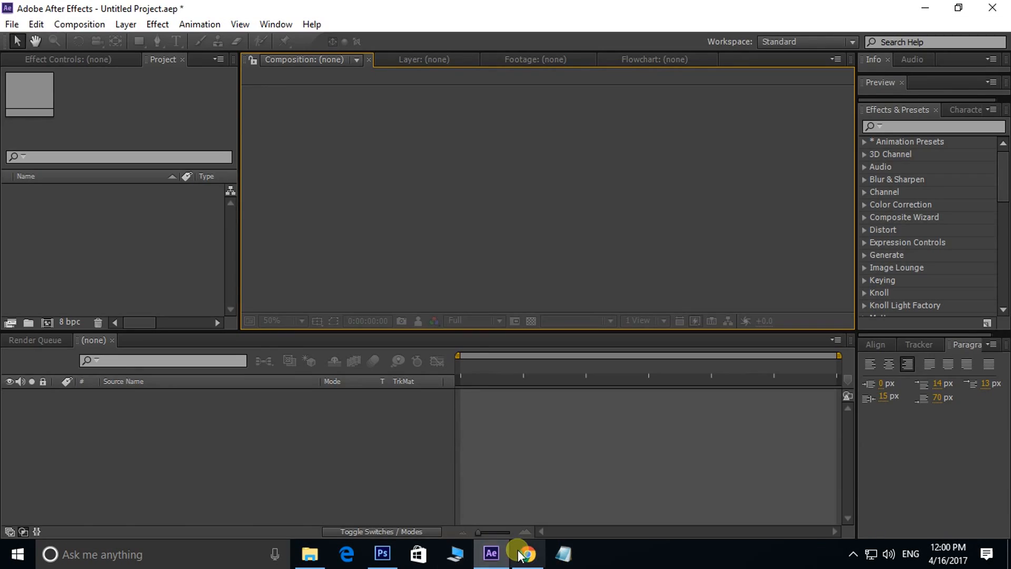
click(523, 551)
click(224, 10)
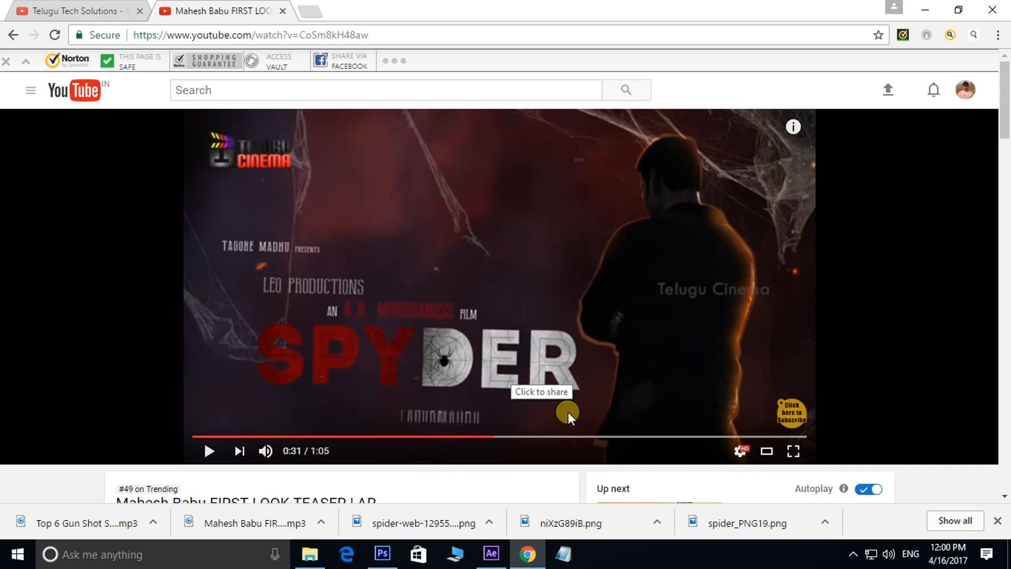
- Switch to Photoshop and create a new document
click(381, 555)
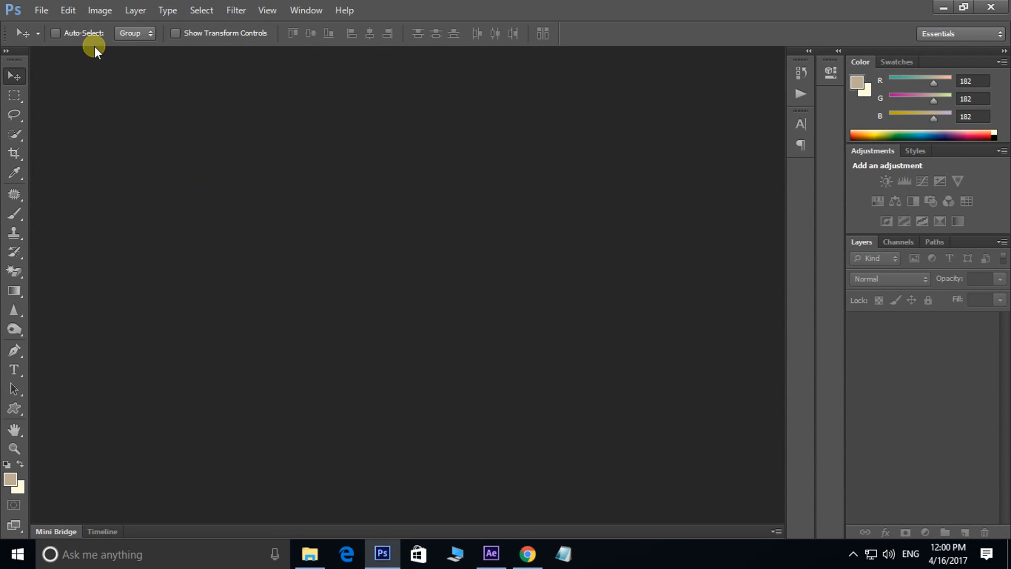
click(39, 11)
click(48, 22)
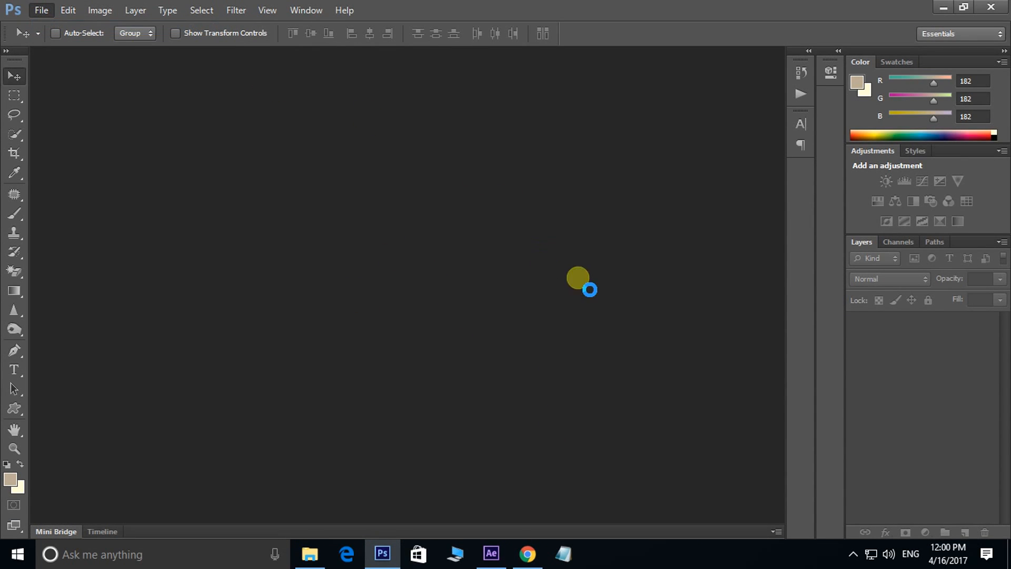
click(799, 169)
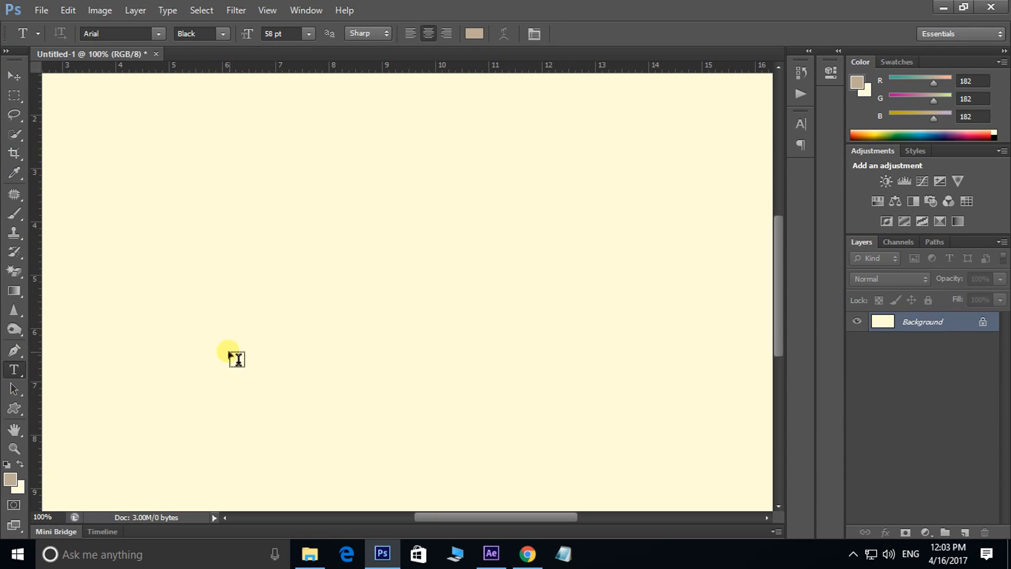
- Add the text SPYDER to the canvas in Arial Black at 58 pt
click(162, 285)
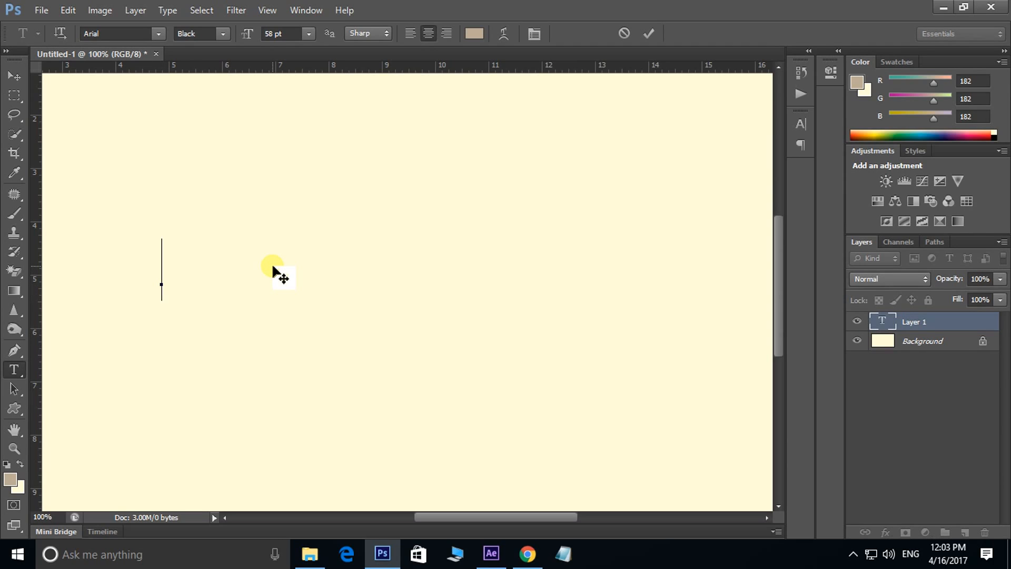
text(SPYDER)
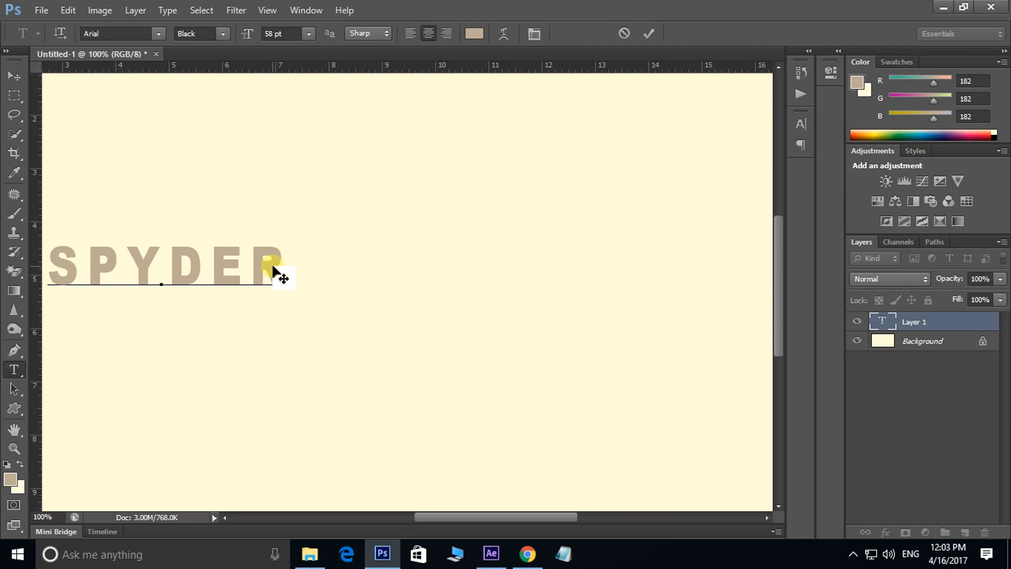
click(17, 71)
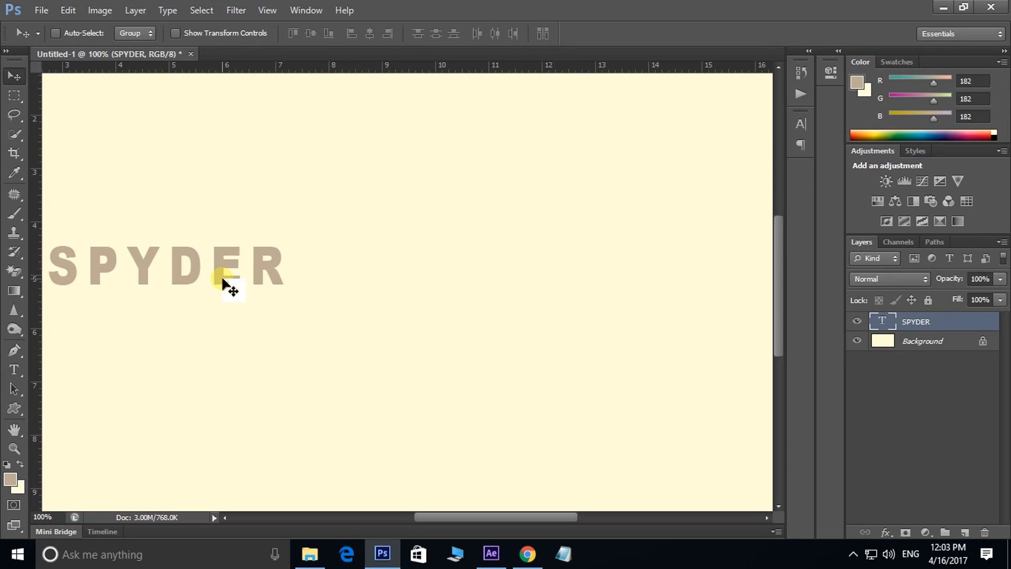
- Move the SPYDER text to the middle of the canvas and enlarge it to span most of the visible width
drag(223, 282, 428, 316)
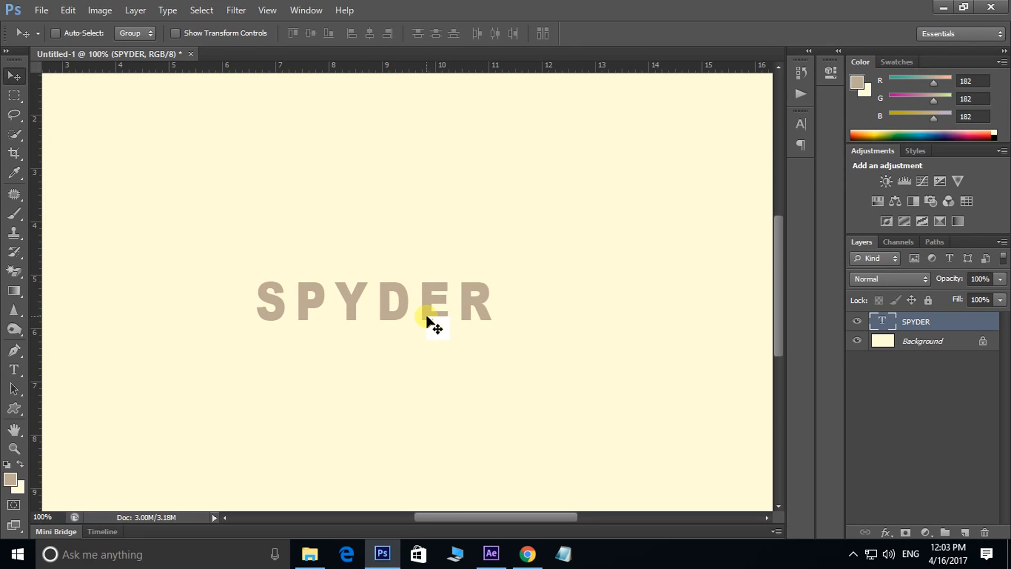
key(ctrl+t)
drag(497, 281, 659, 222)
key(Return)
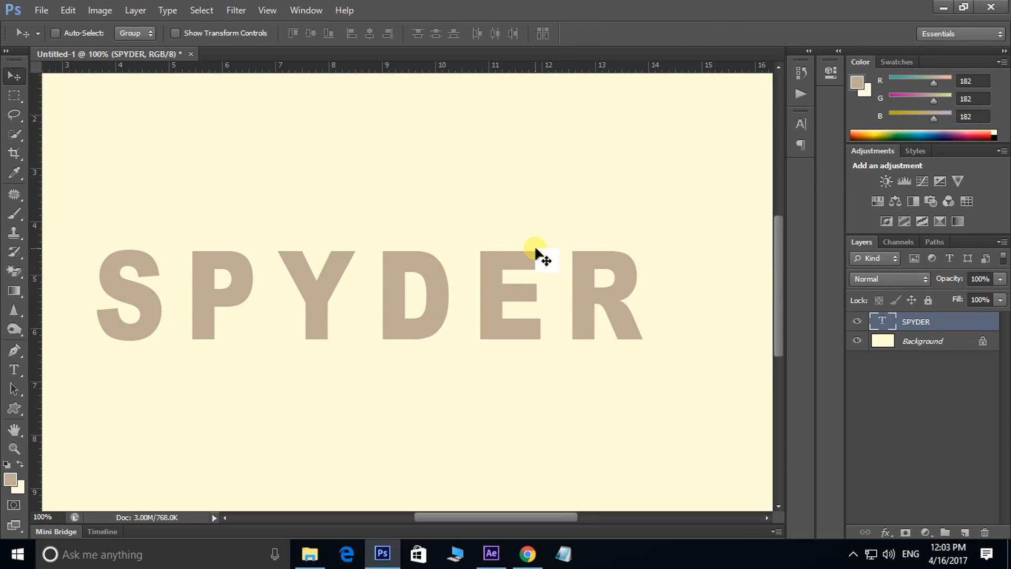
right_click(437, 317)
click(440, 318)
drag(431, 319, 448, 312)
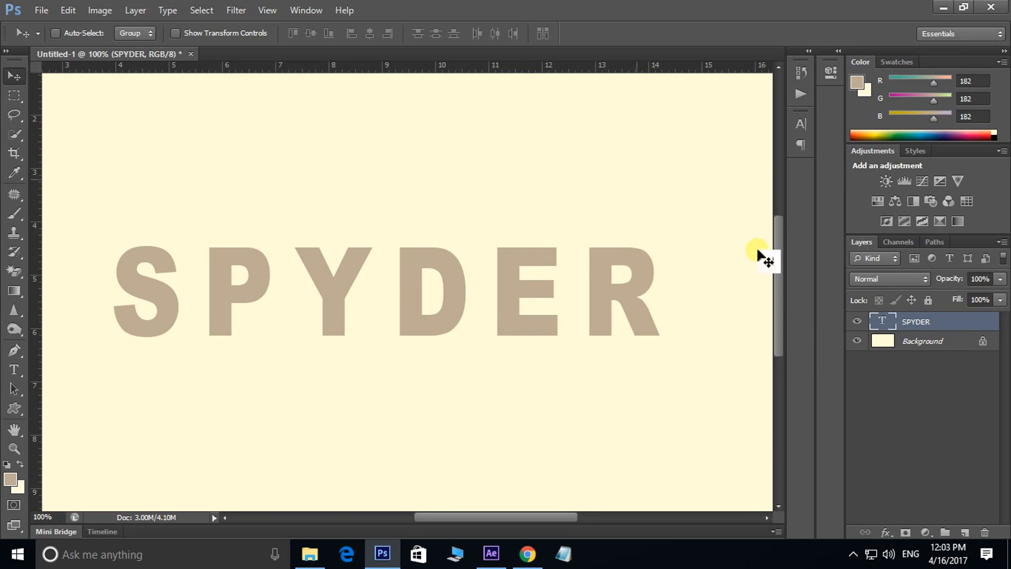
- Load the SPYDER text outline as a selection, fill it with the foreground color on a new layer, and deselect
ctrl+click(889, 325)
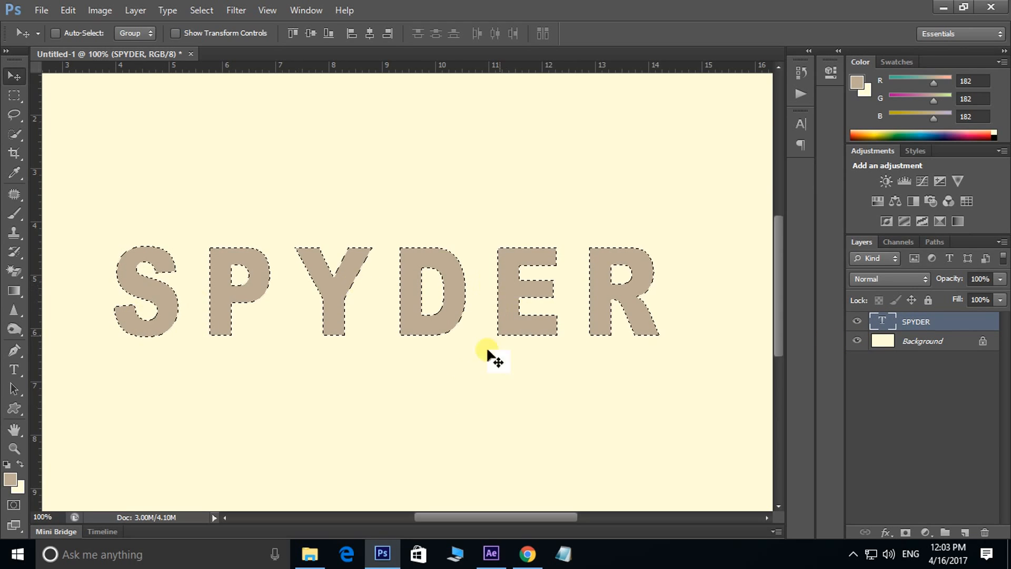
key(ctrl+shift+n)
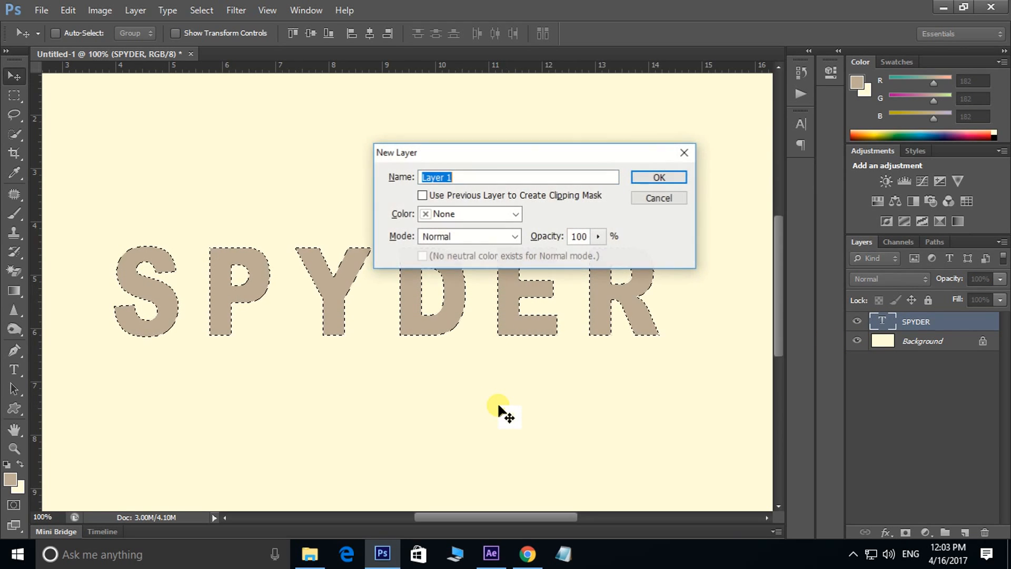
key(Return)
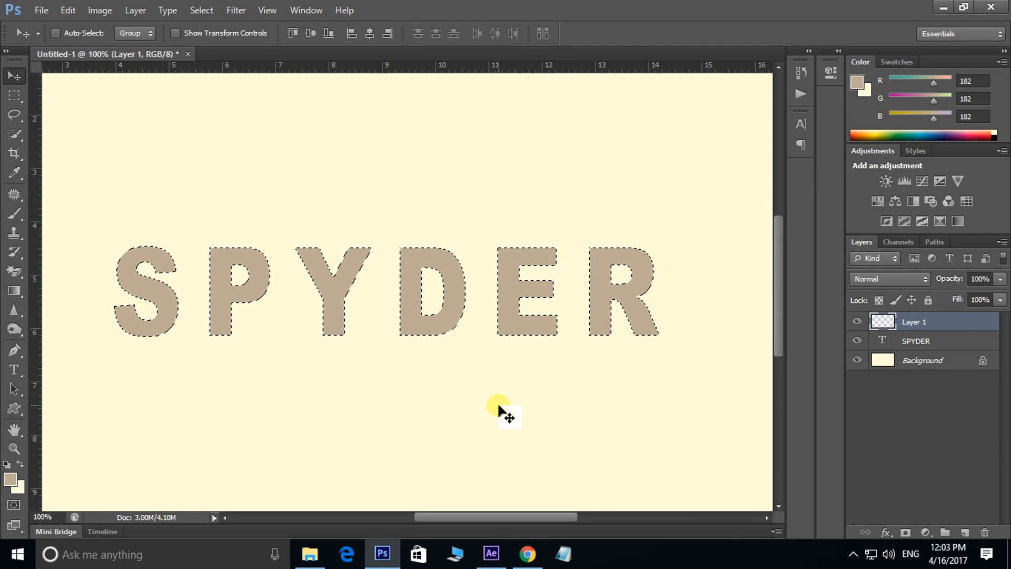
key(alt+BackSpace)
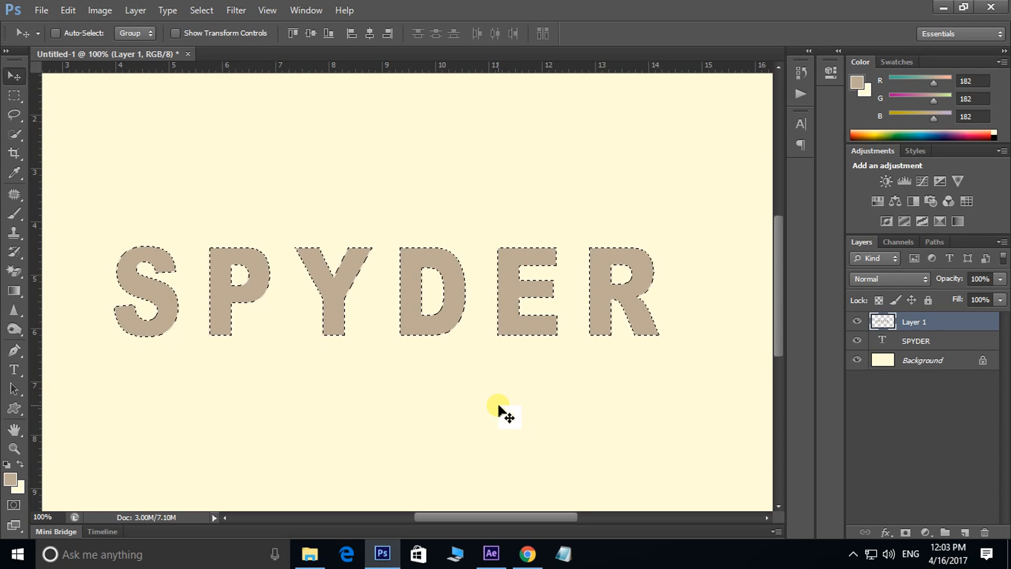
key(ctrl+d)
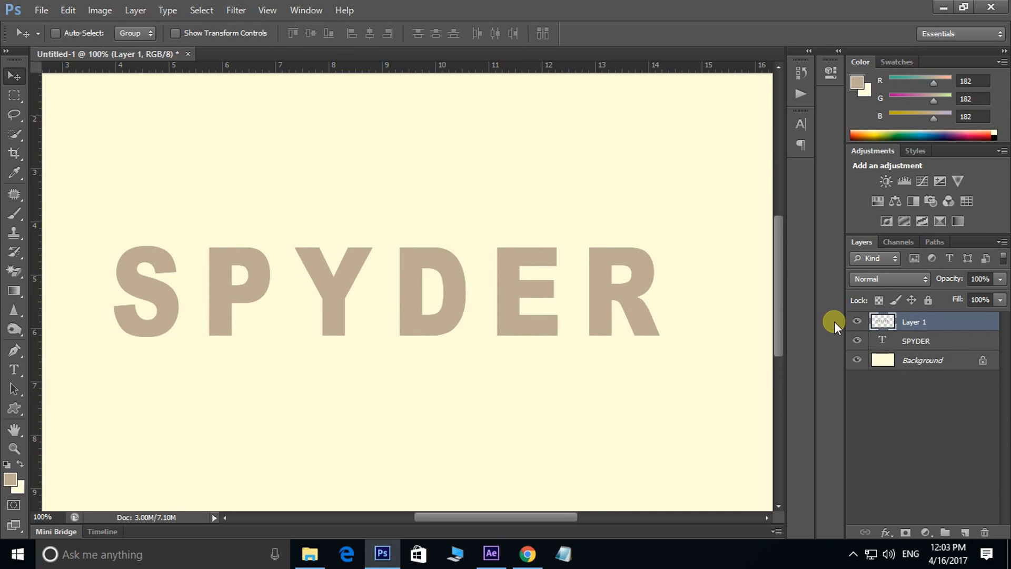
- Delete the original SPYDER text layer, keeping the filled copy
drag(883, 322, 859, 323)
click(927, 346)
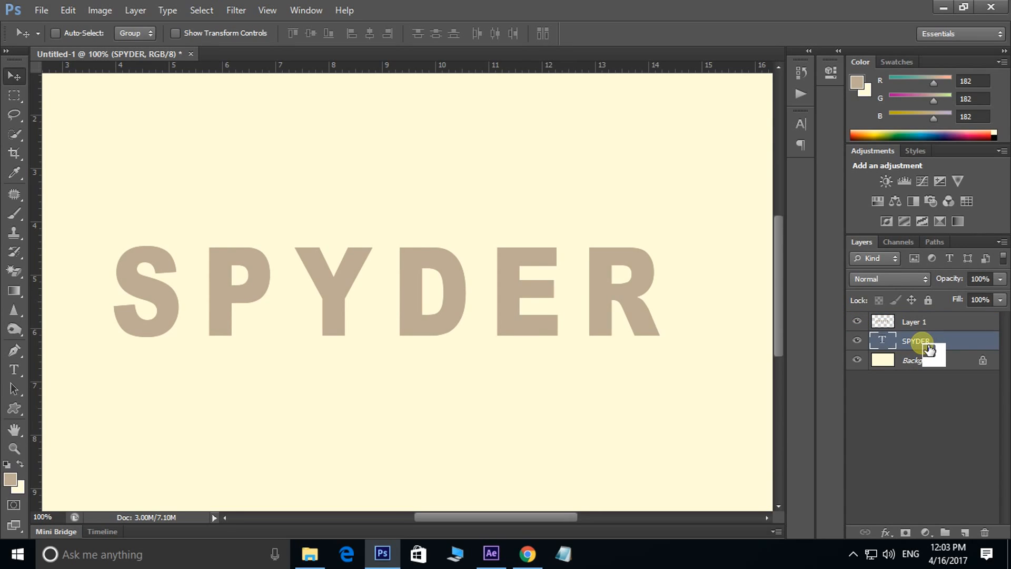
key(Delete)
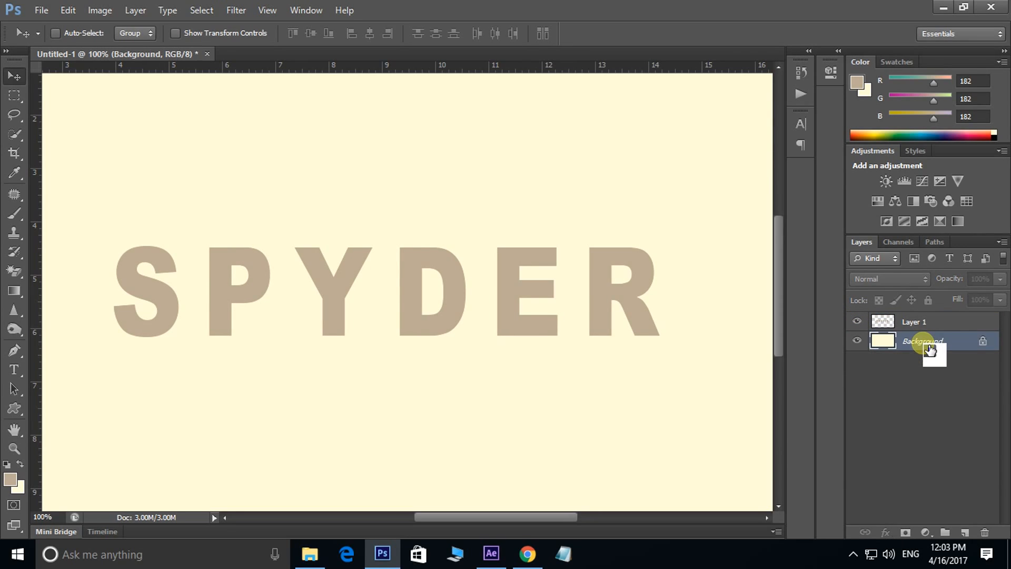
- Convert the locked Background into a regular layer and delete it to leave the lettering on transparency
click(922, 322)
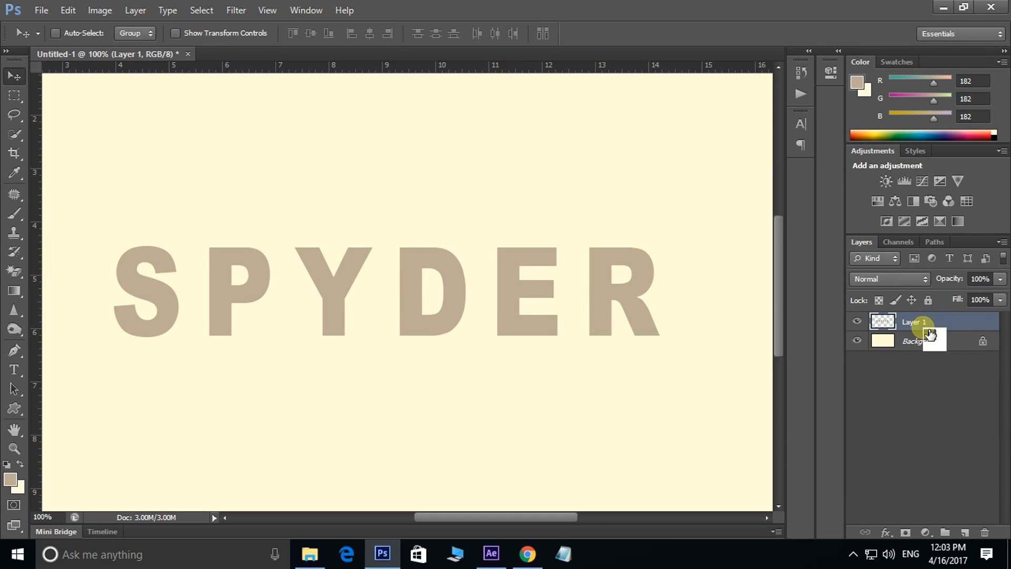
click(951, 345)
double_click(952, 349)
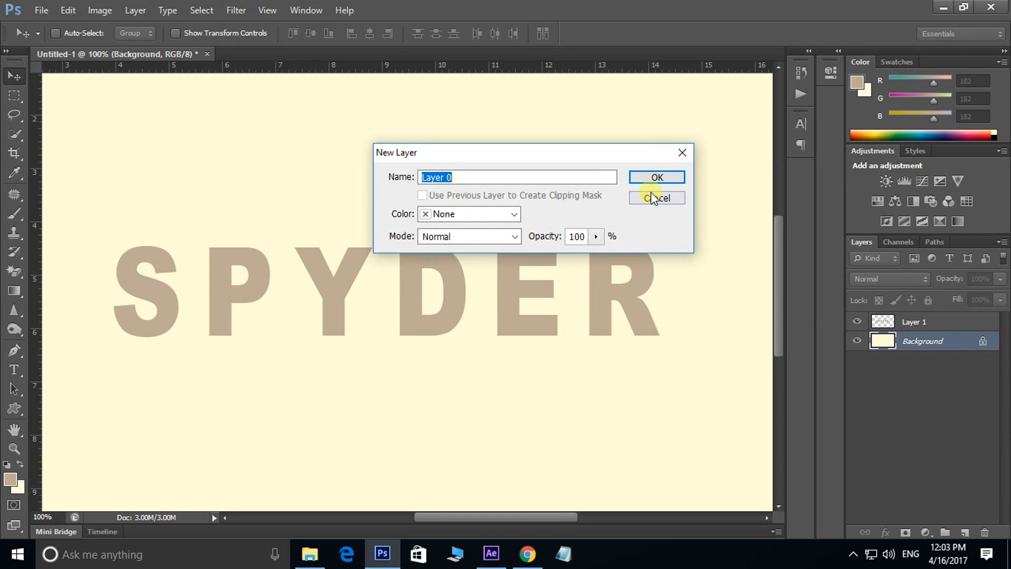
click(653, 176)
key(Delete)
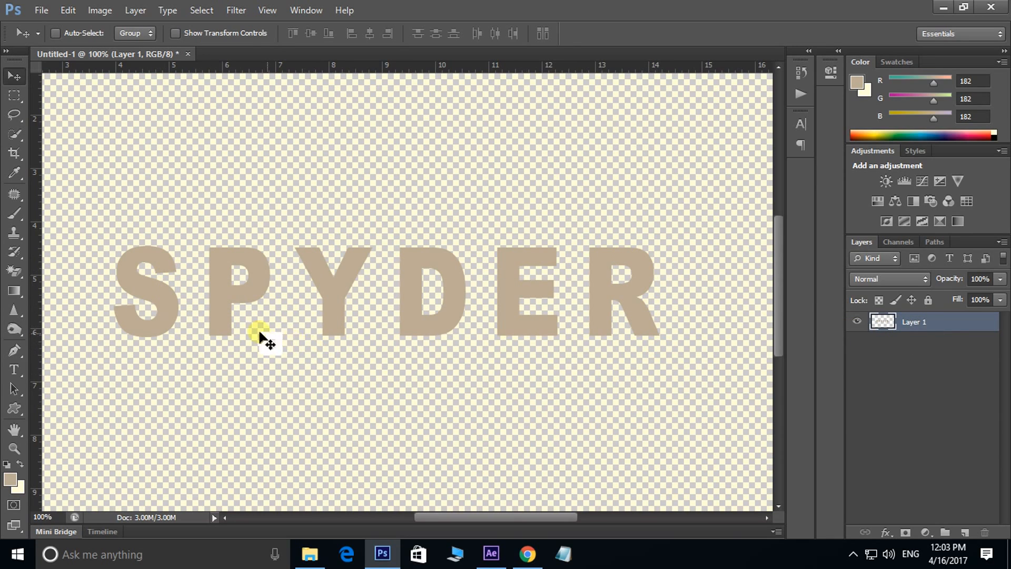
- Select the lettering layer and switch to Chrome to examine the SPYDER title in the paused teaser
right_click(413, 331)
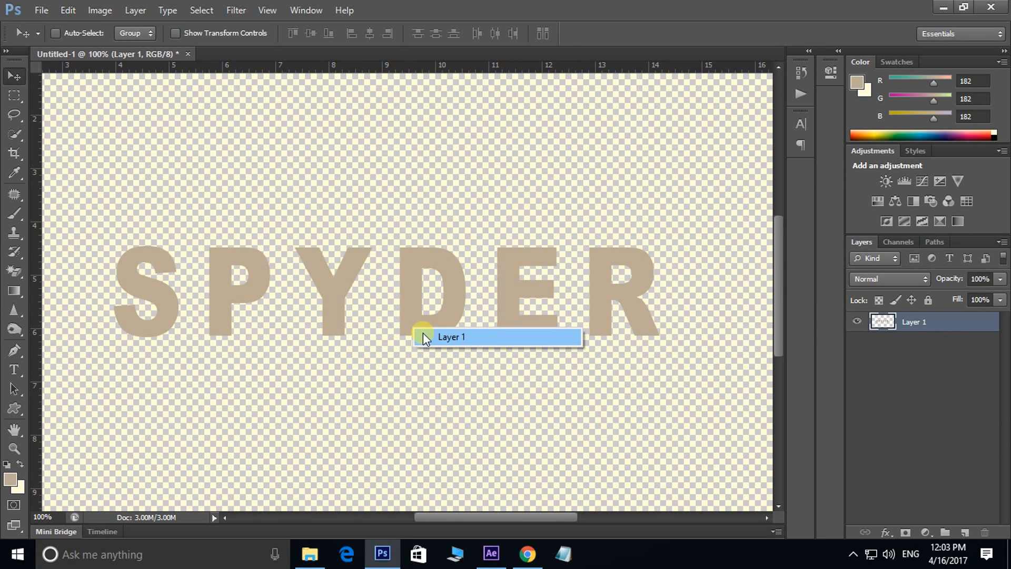
click(424, 334)
click(527, 554)
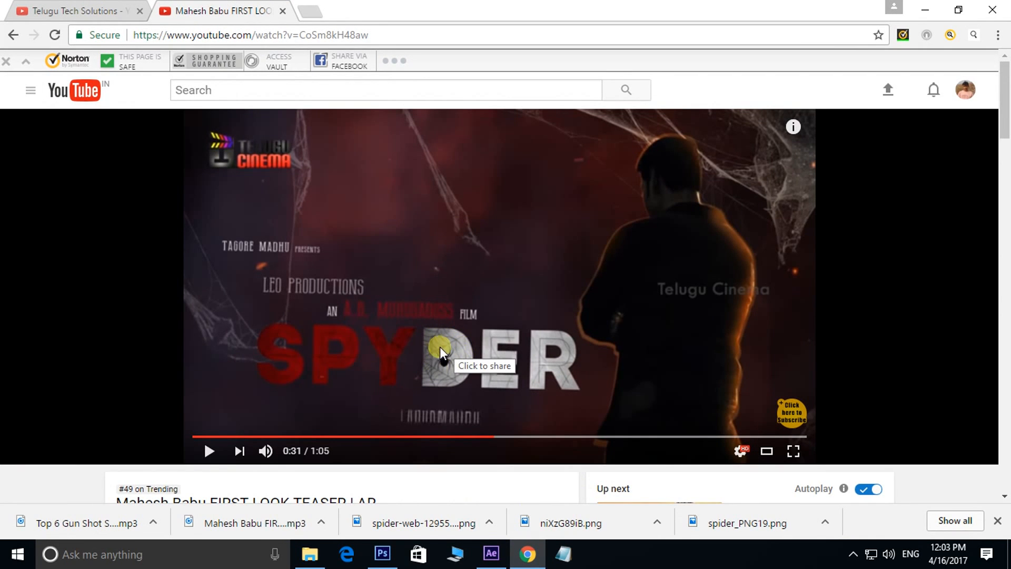
- Switch to Photoshop and fill the hollow centre of the letter D with the foreground color, leaving nothing selected
click(382, 553)
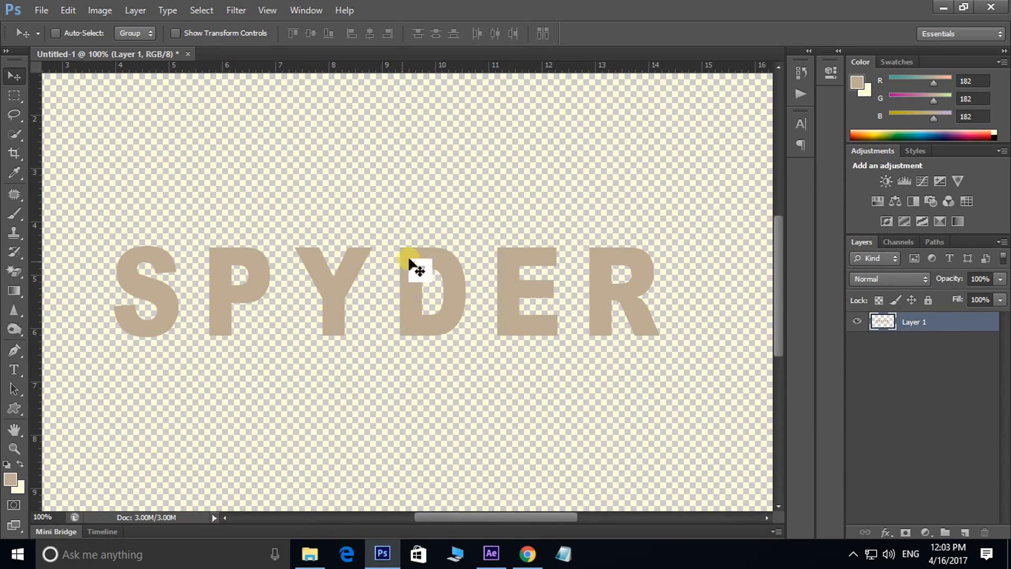
click(13, 97)
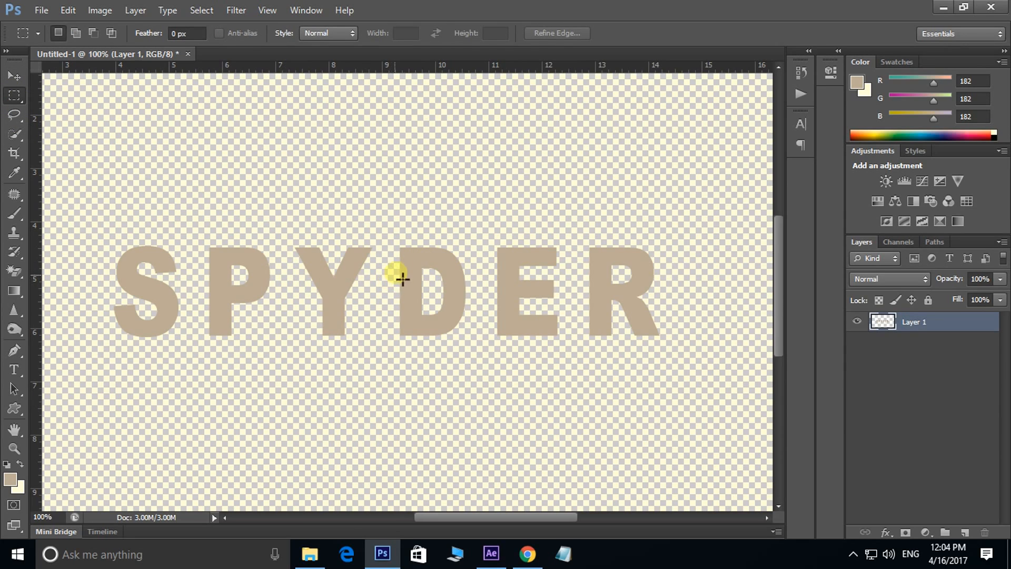
drag(414, 261, 452, 324)
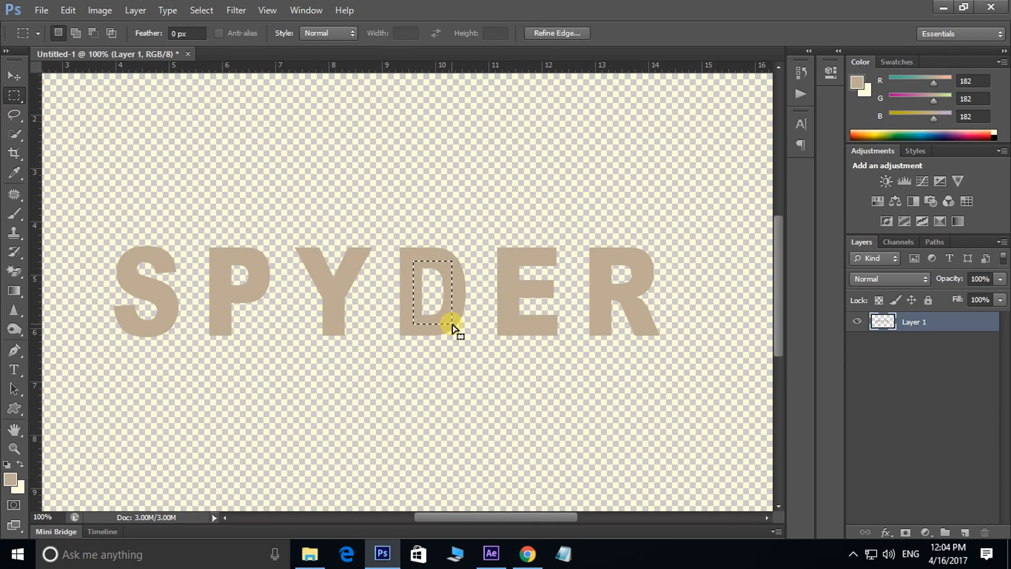
key(alt+BackSpace)
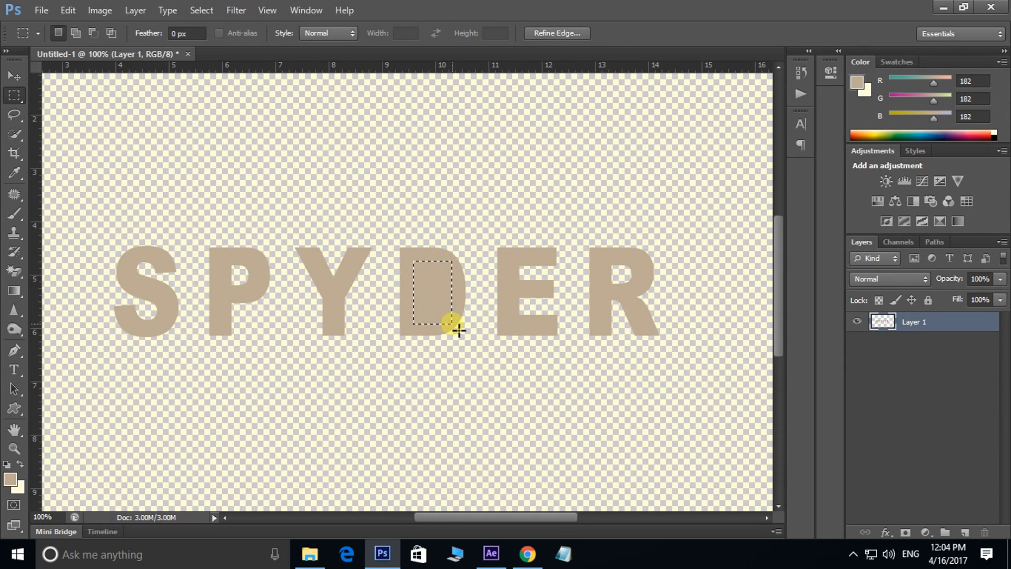
key(ctrl+d)
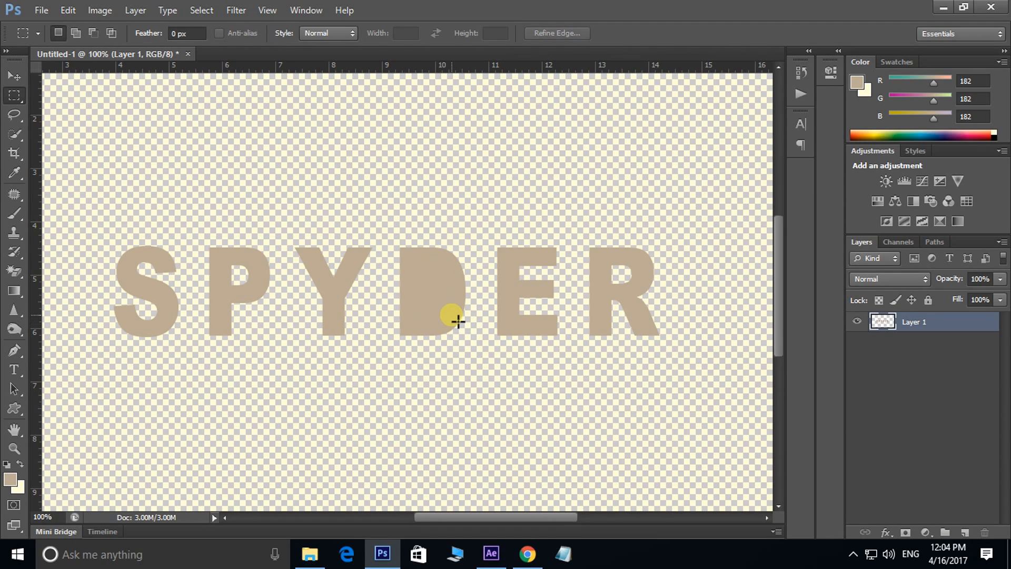
click(14, 76)
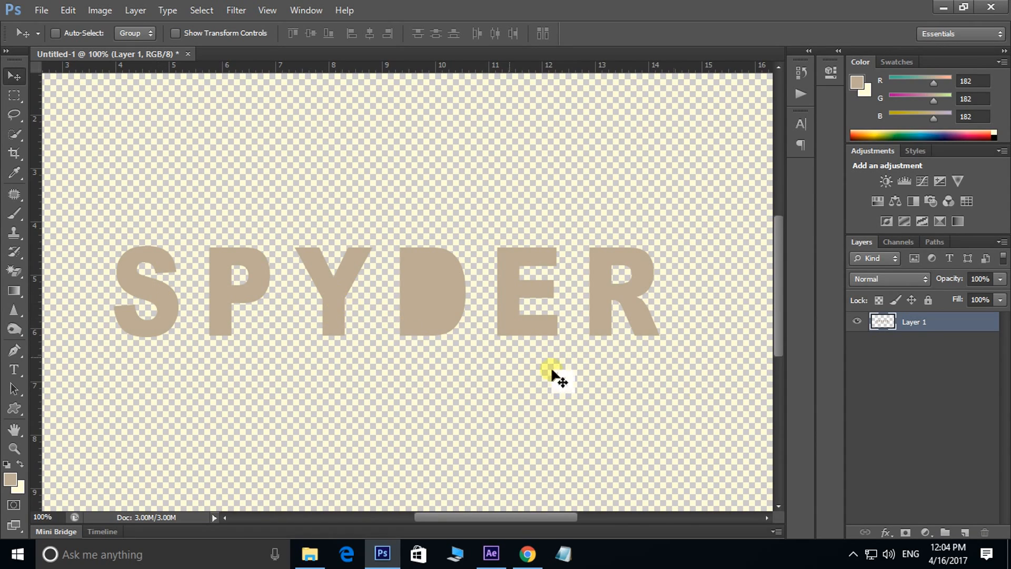
- Load the lettering outline as a selection and subtract D, E and R so only S, P and Y are selected
ctrl+click(889, 326)
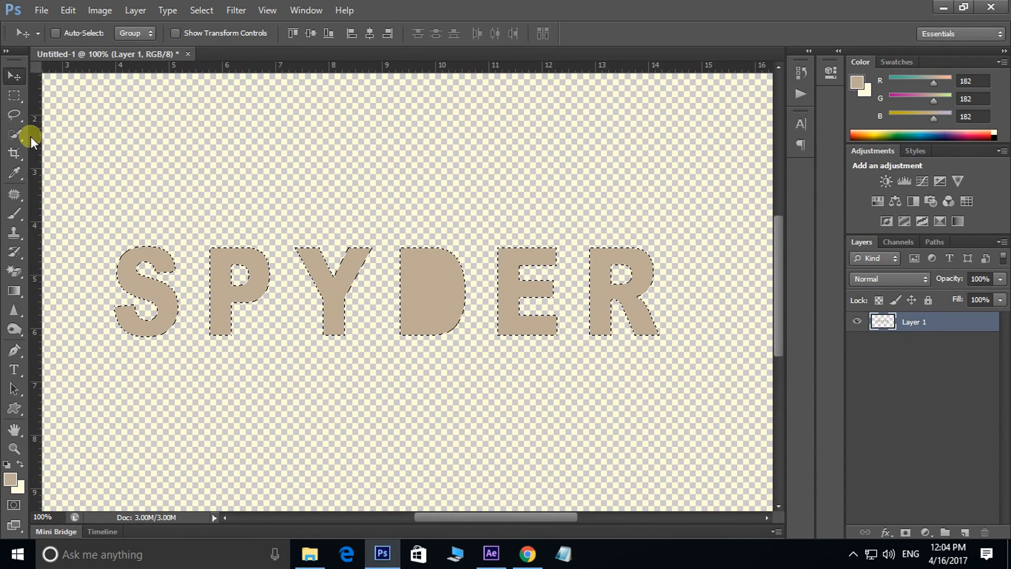
click(14, 94)
drag(708, 194, 398, 400)
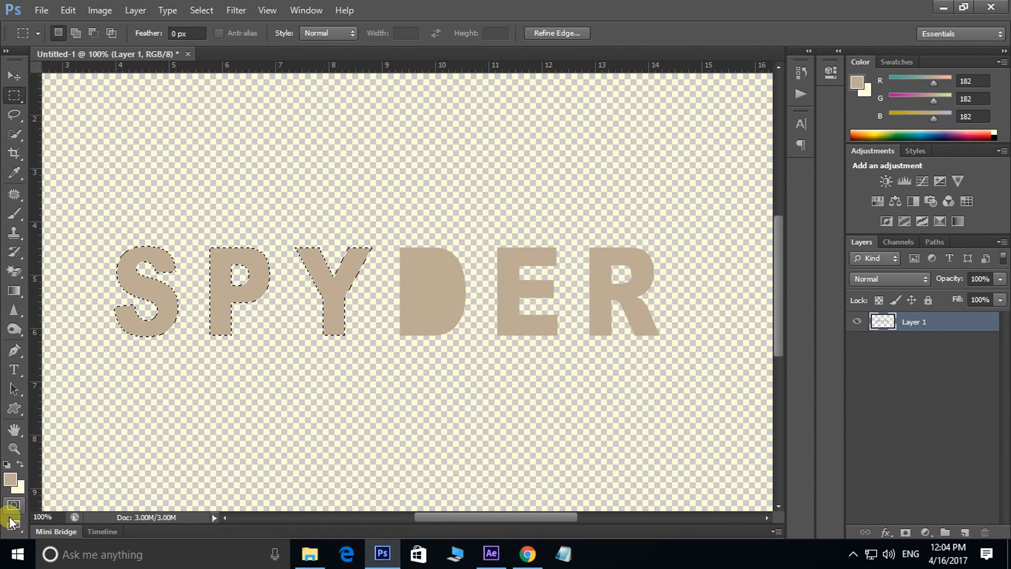
- Set the foreground color to dark red (R 124, G 0, B 0), fill the selected letters S, P and Y, and deselect
click(10, 479)
drag(767, 223, 780, 206)
click(907, 91)
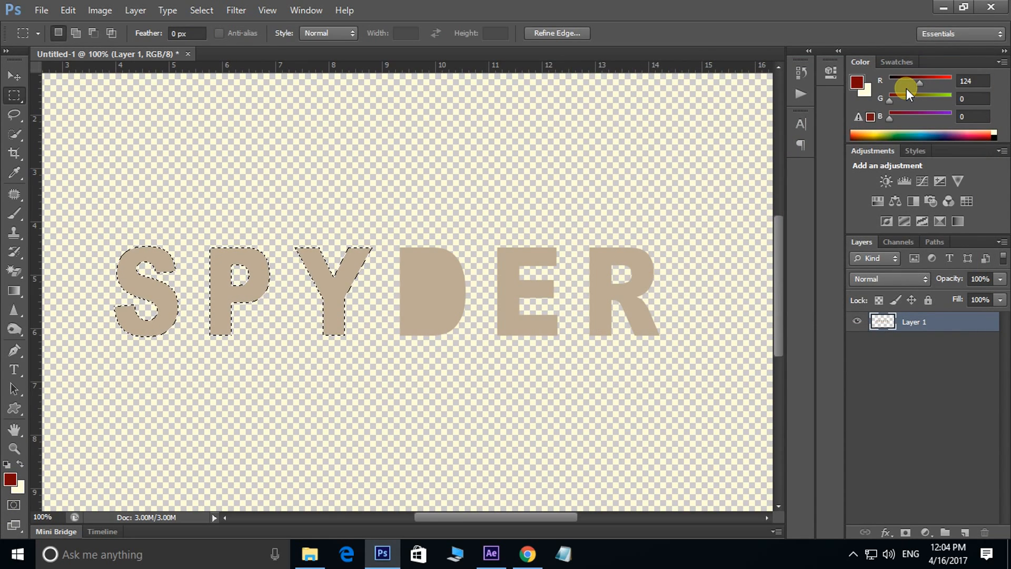
key(alt+BackSpace)
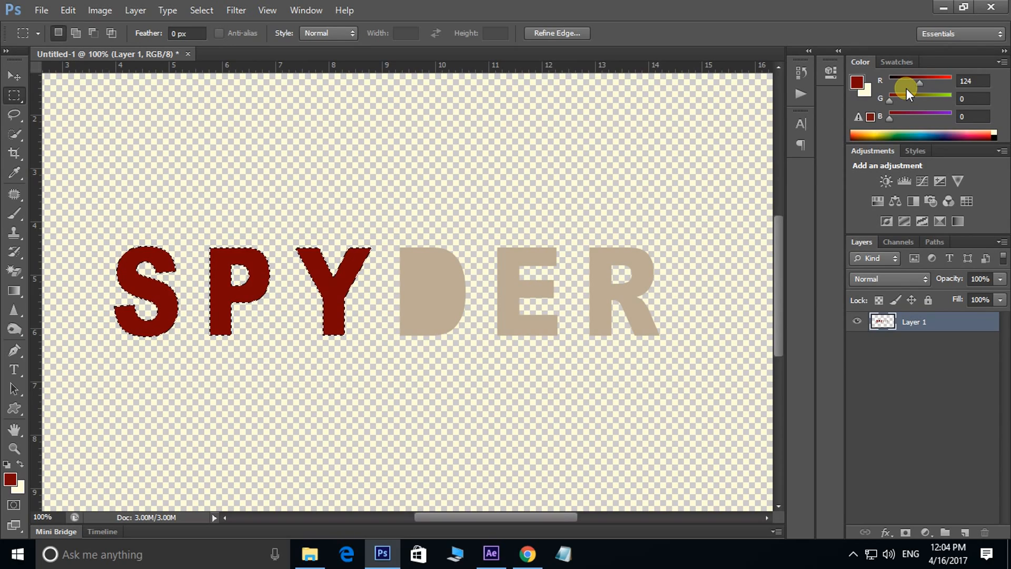
key(ctrl+d)
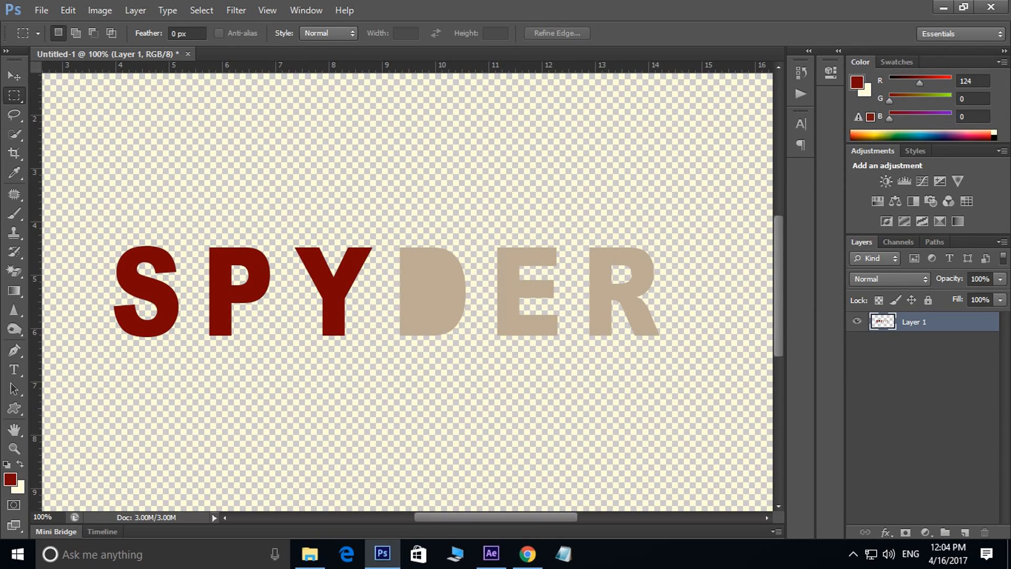
click(11, 70)
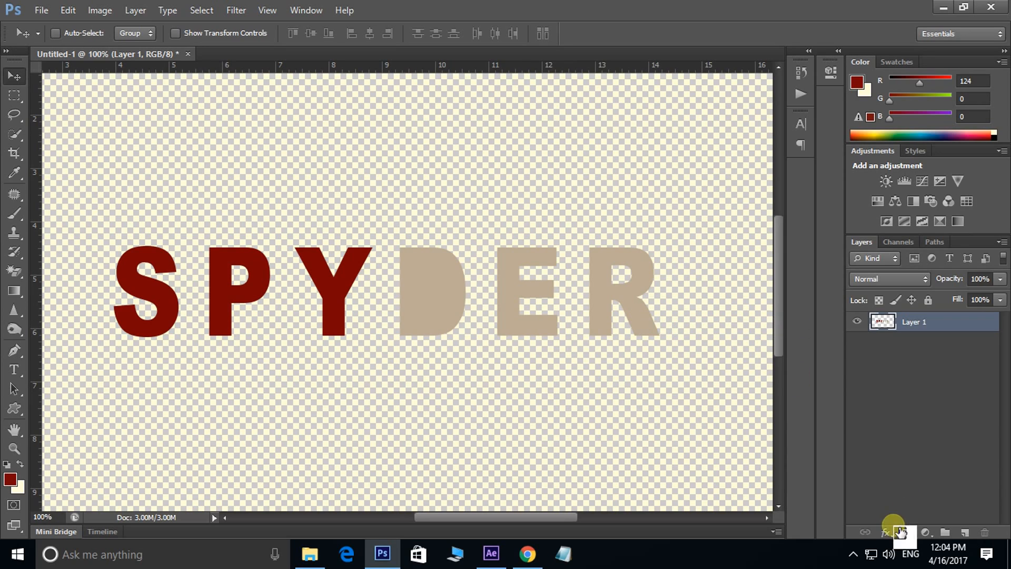
- Add a Bevel & Emboss effect to the lettering layer with a size of 2 px
click(887, 531)
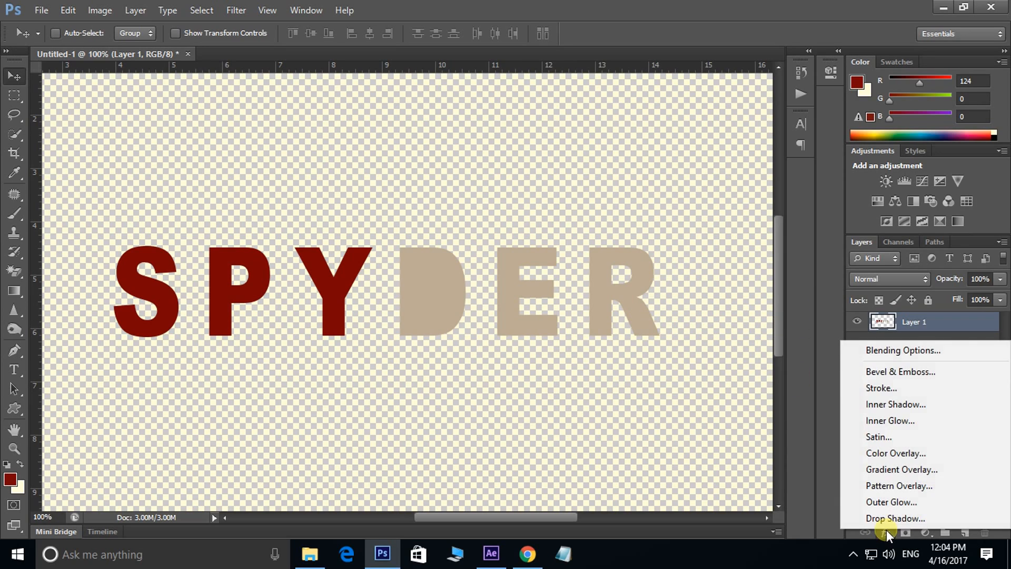
click(907, 373)
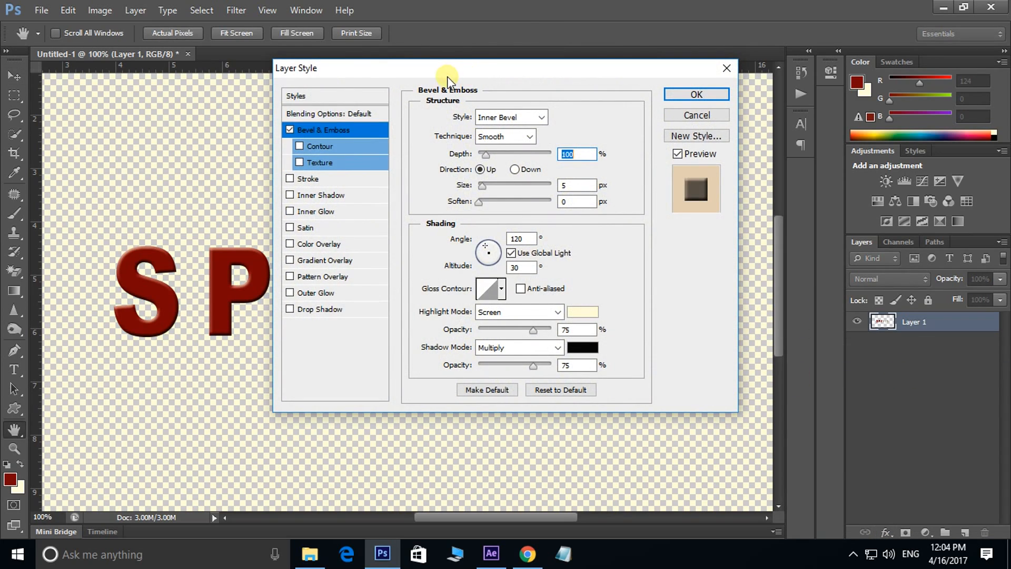
drag(448, 77, 738, 108)
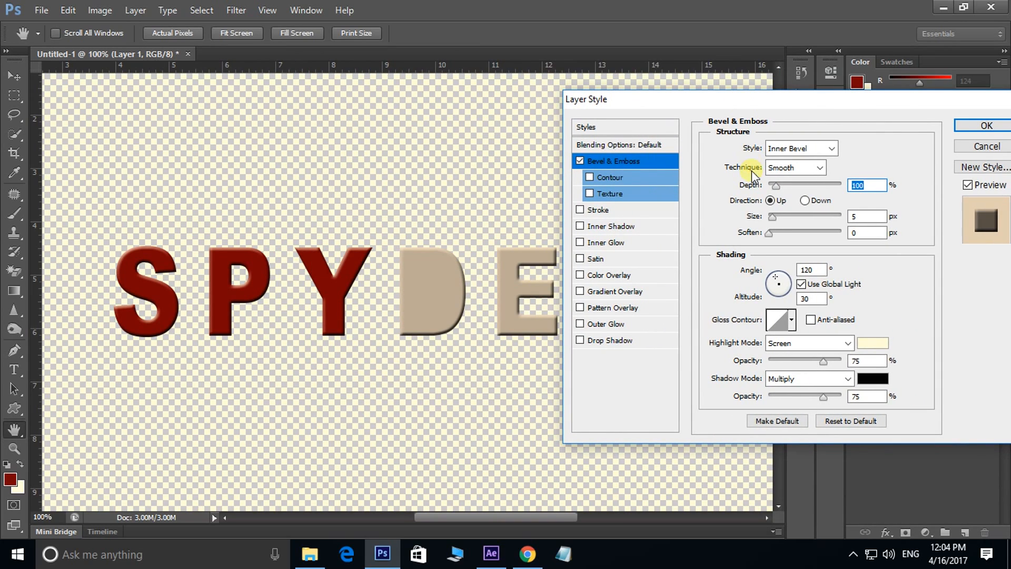
drag(775, 220, 777, 217)
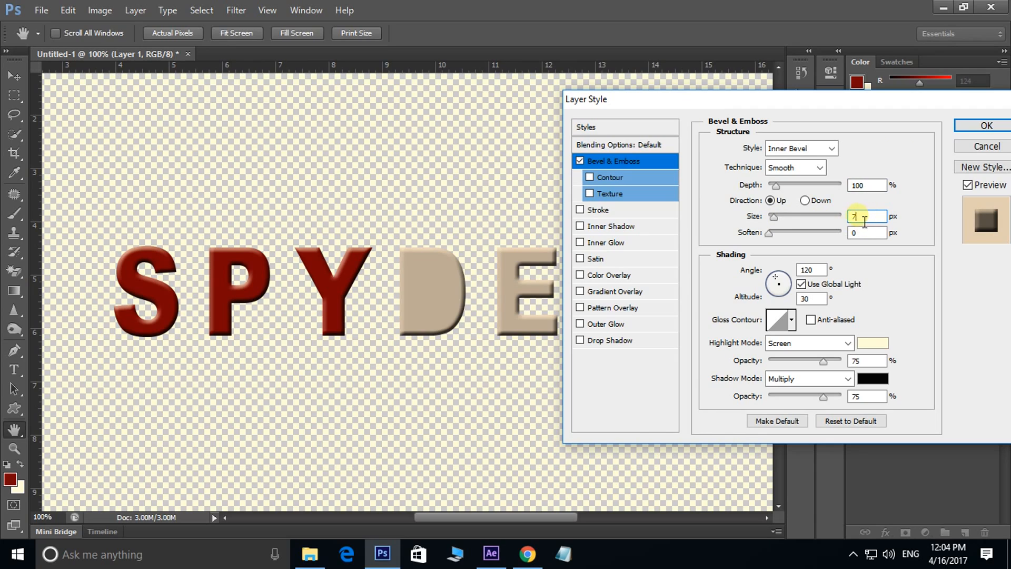
text(2)
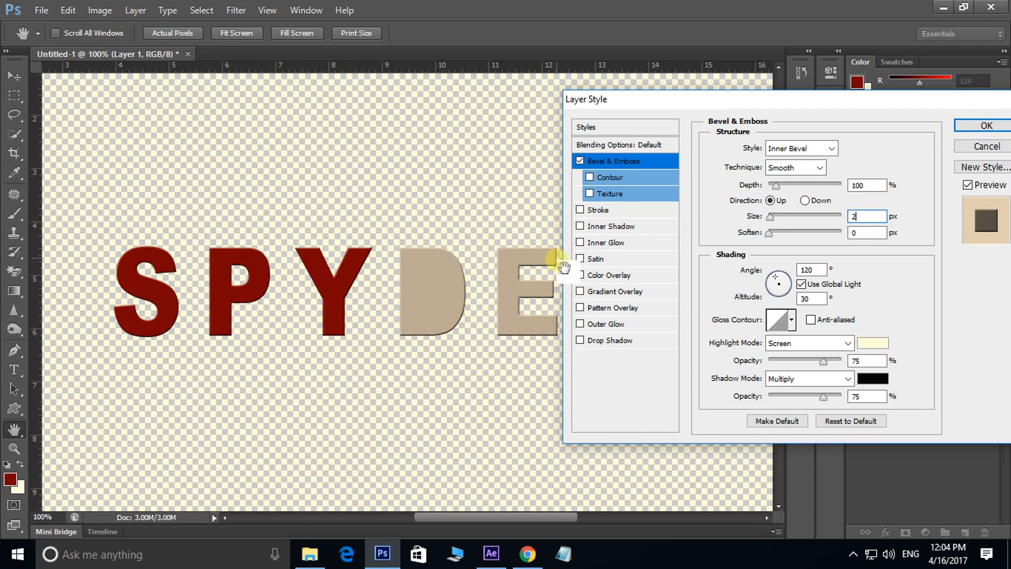
- Add a Drop Shadow to the lettering with distance 0 px and size 3 px, and apply the layer style
click(580, 340)
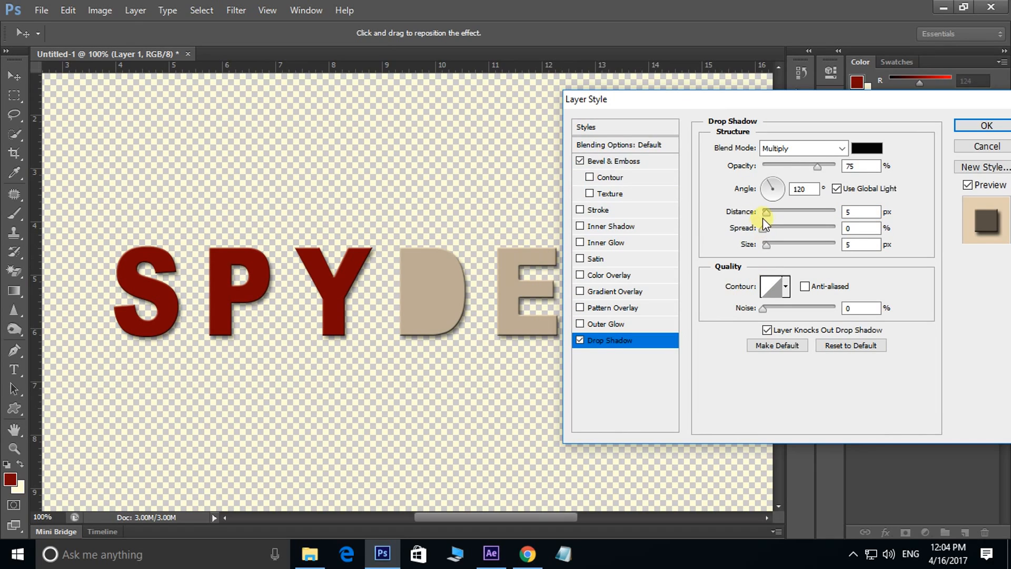
drag(767, 210, 763, 211)
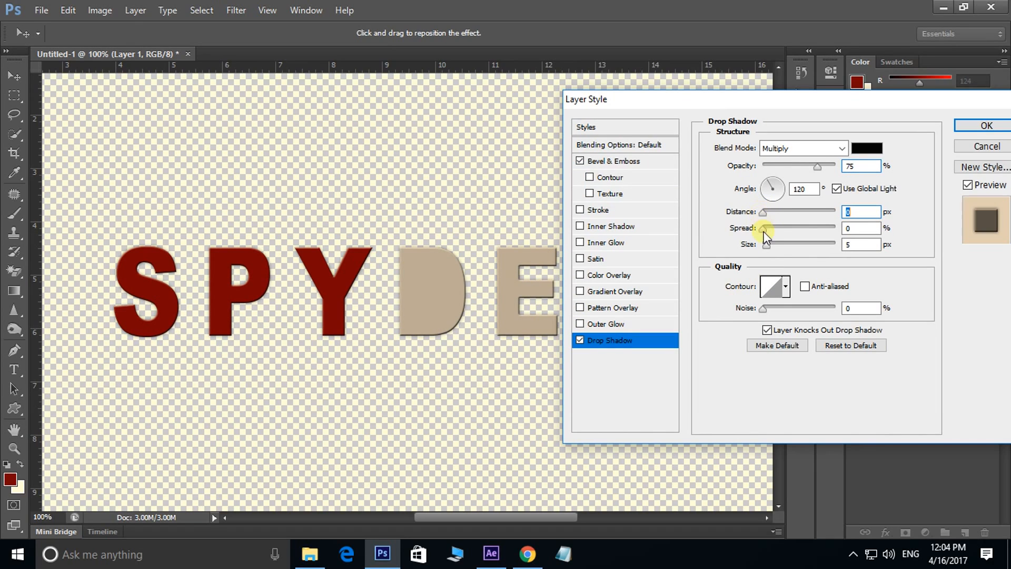
drag(767, 245, 770, 250)
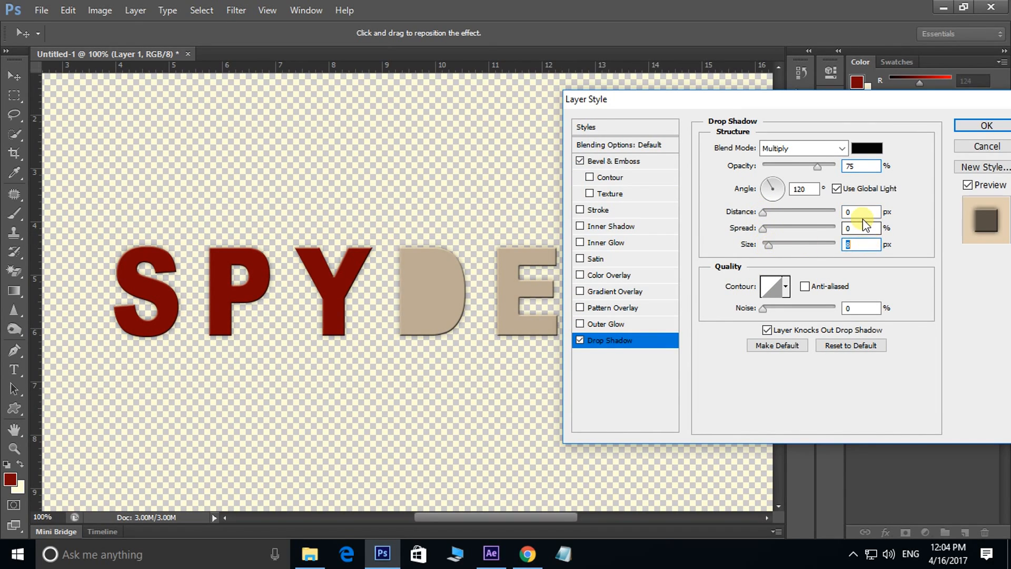
text(3)
click(961, 128)
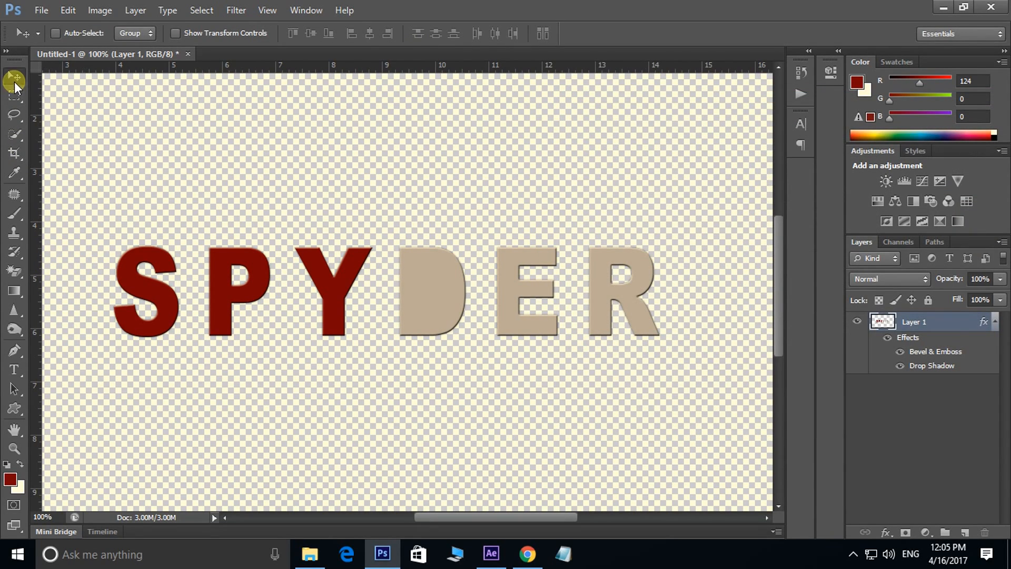
- Open spider_PNG19.png and spider-web-1295590_960_720.png from the spyder movie folder together
click(40, 10)
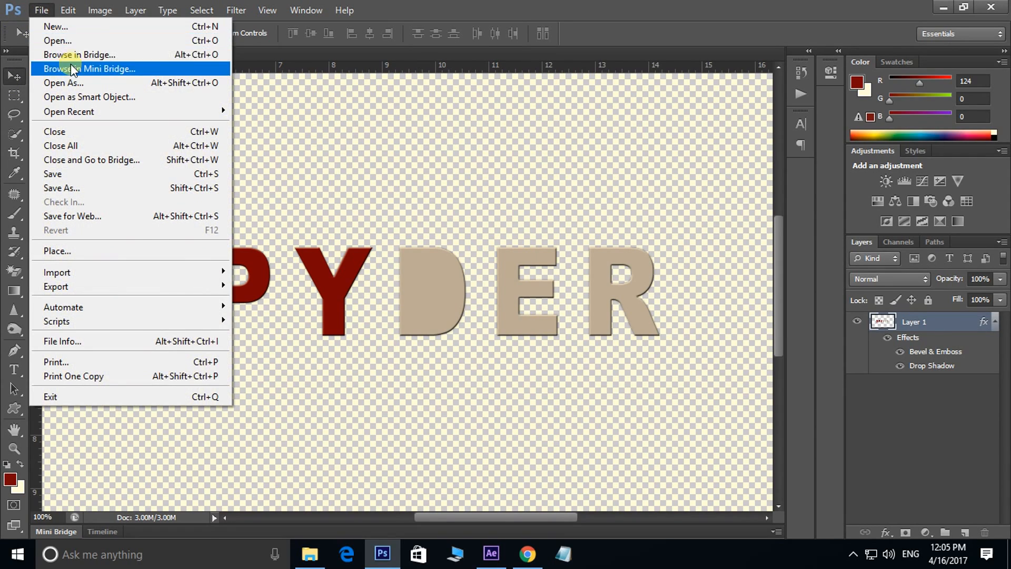
click(52, 39)
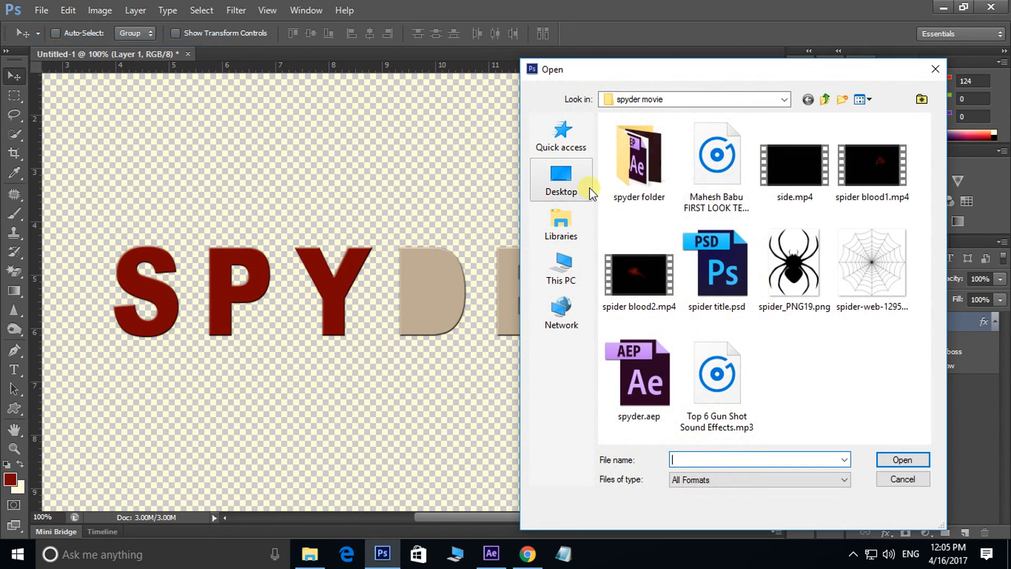
click(788, 265)
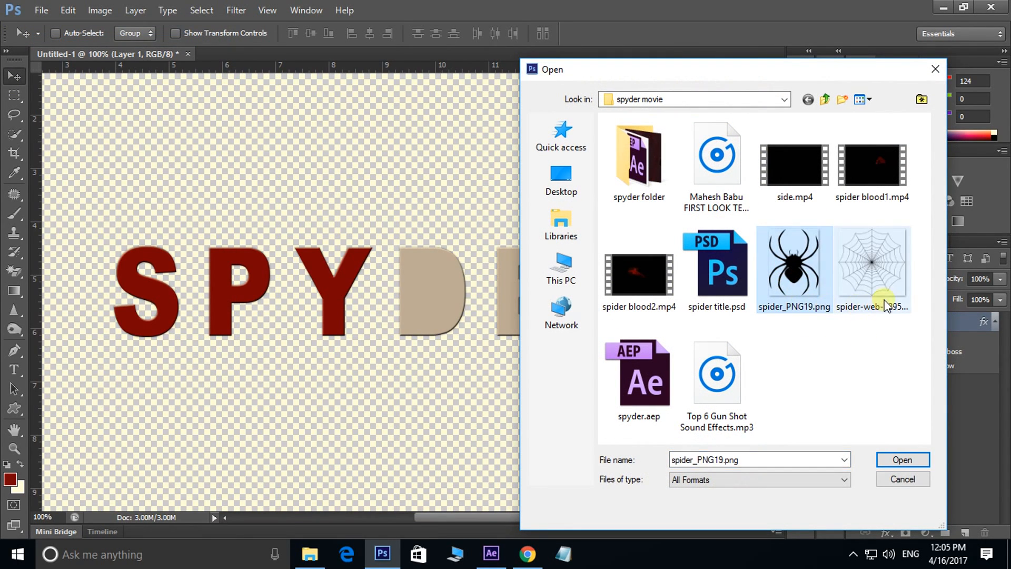
ctrl+click(886, 268)
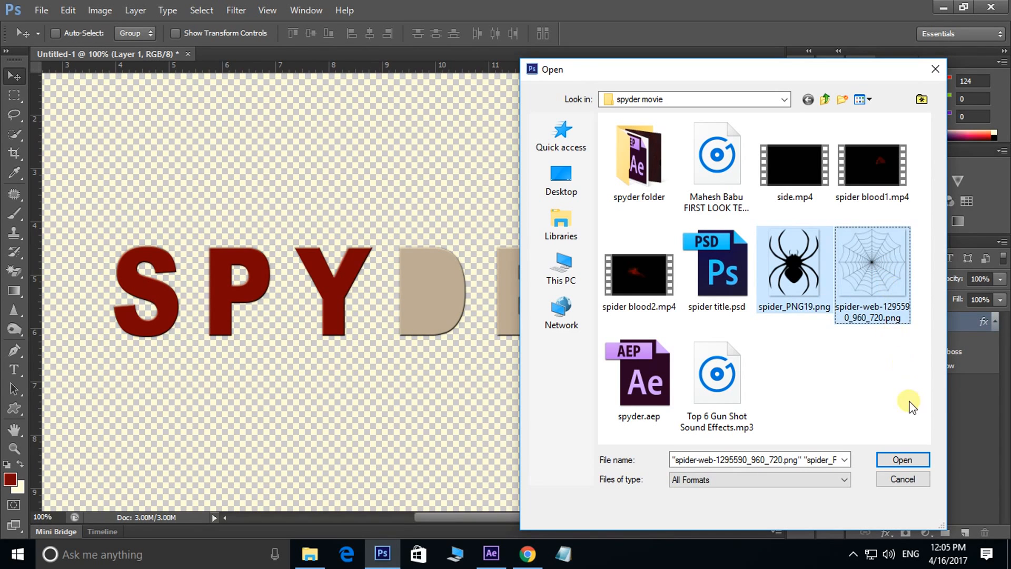
click(897, 460)
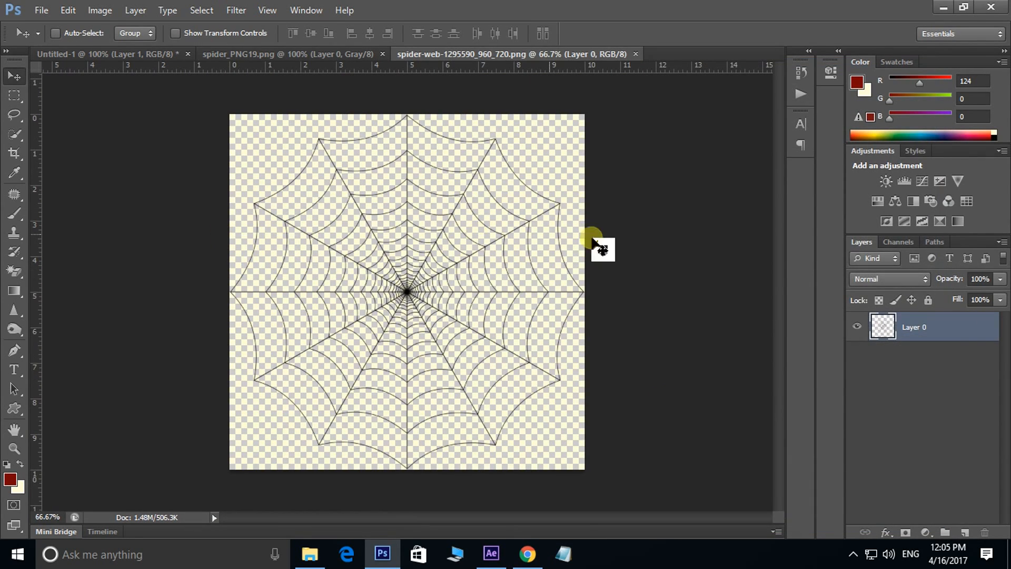
- Copy the spider web into the Untitled-1 document, centred on the D's left edge, and enlarge it to about 122%
drag(416, 297, 308, 194)
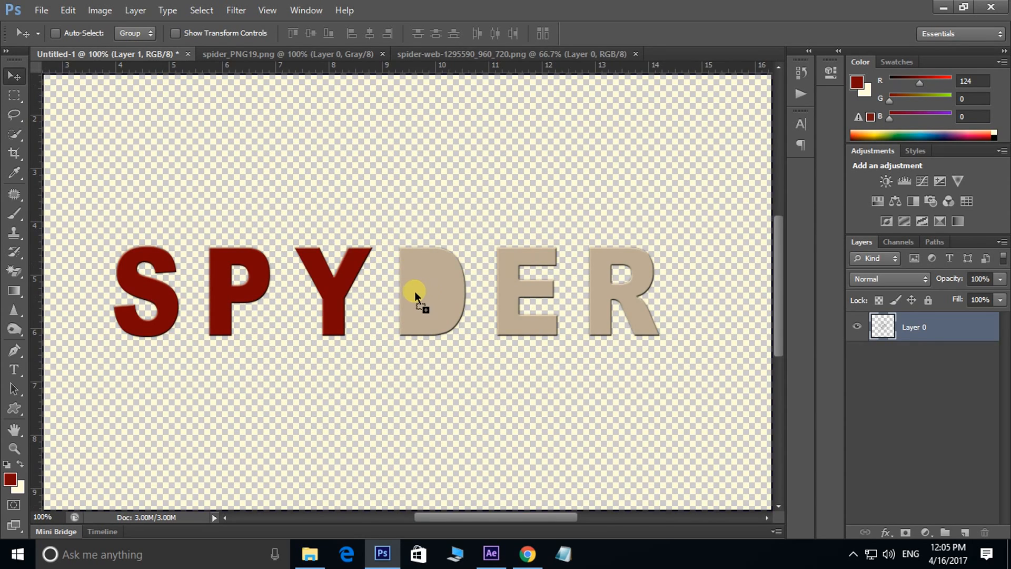
drag(415, 292, 420, 296)
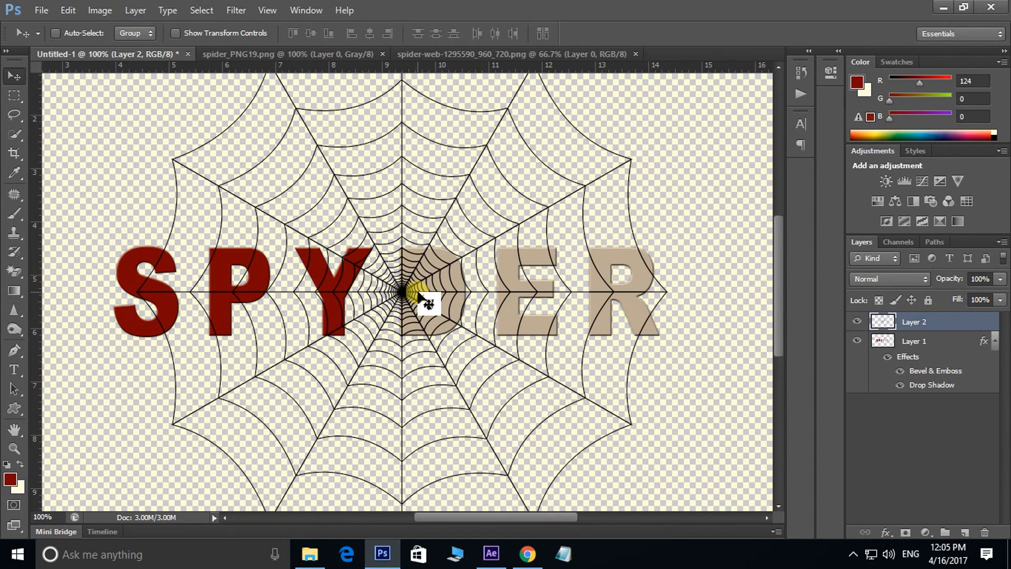
key(ctrl+minus)
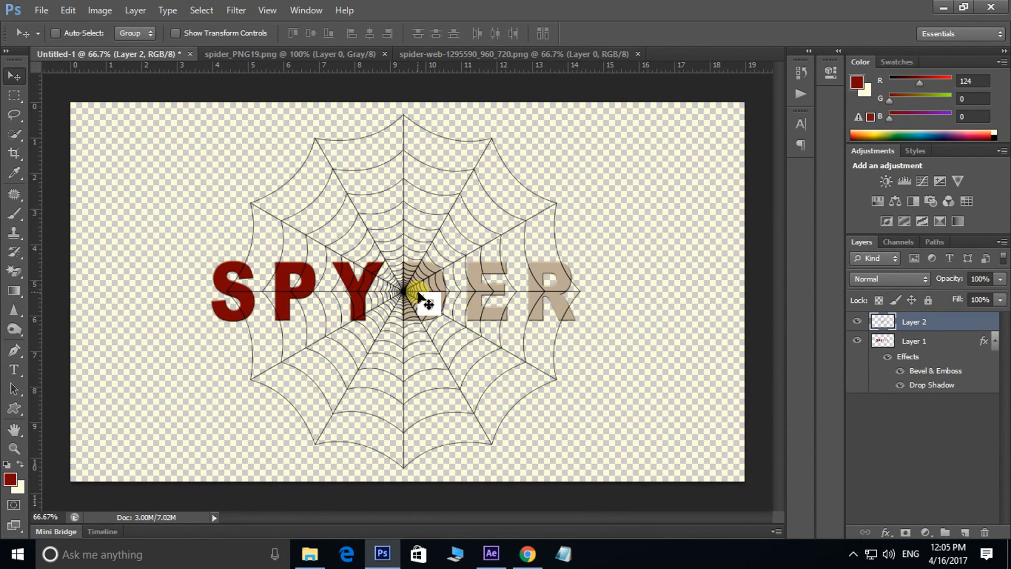
key(ctrl+t)
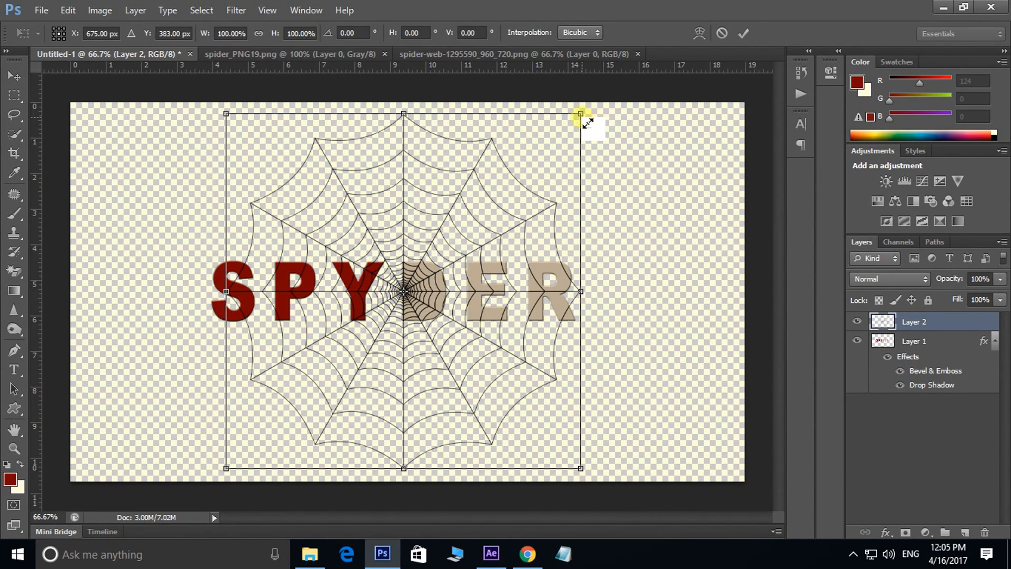
drag(580, 114, 639, 94)
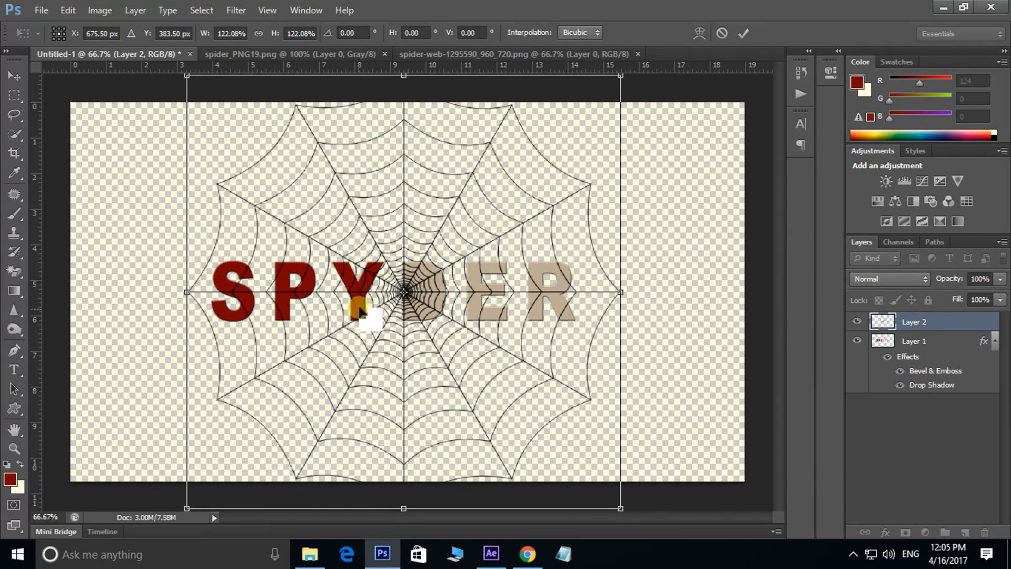
key(ctrl+plus)
key(ctrl+plus)
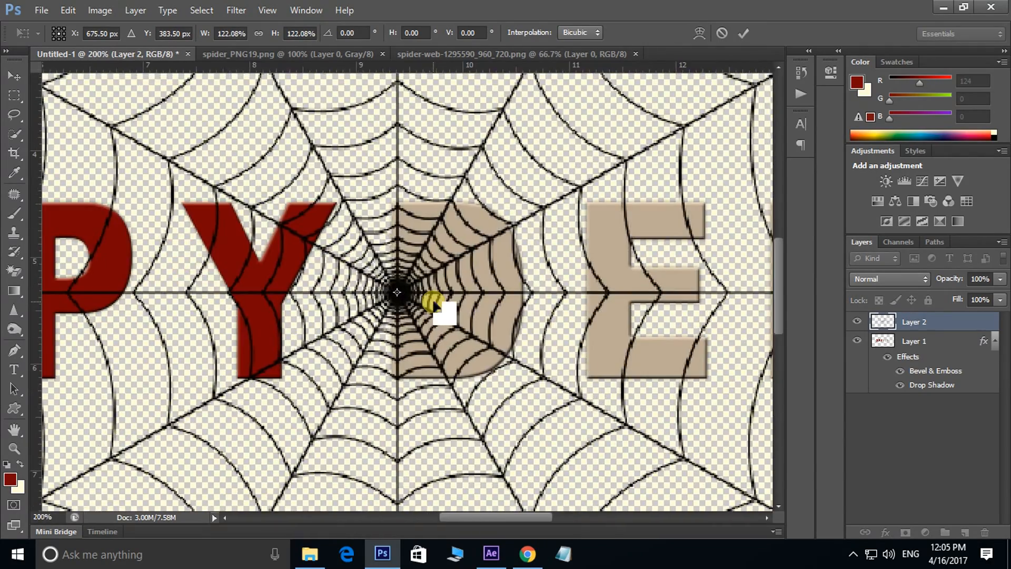
key(Return)
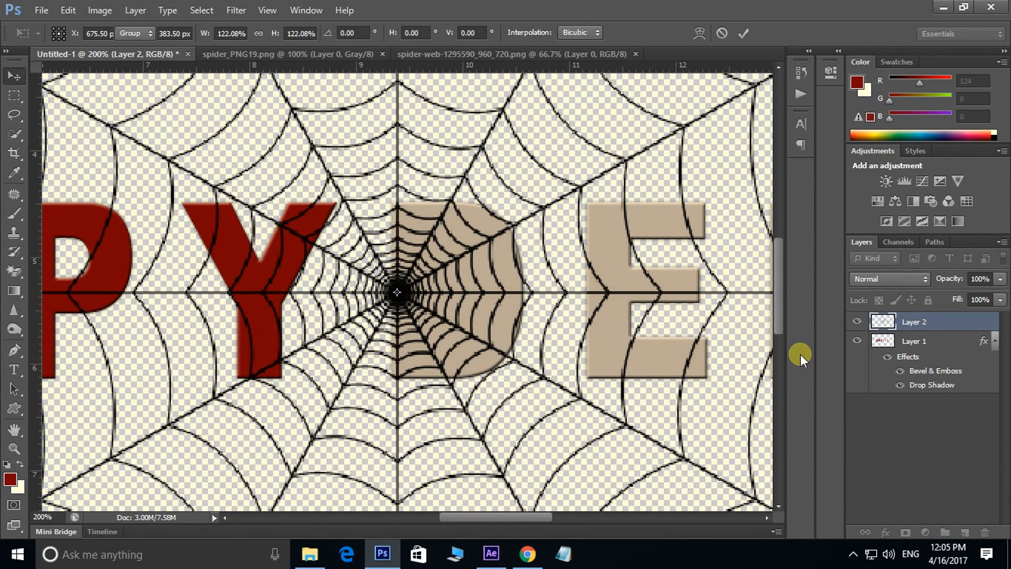
- Copy the spider from spider_PNG19.png into the Untitled-1 document, placing it over the letter D
click(340, 51)
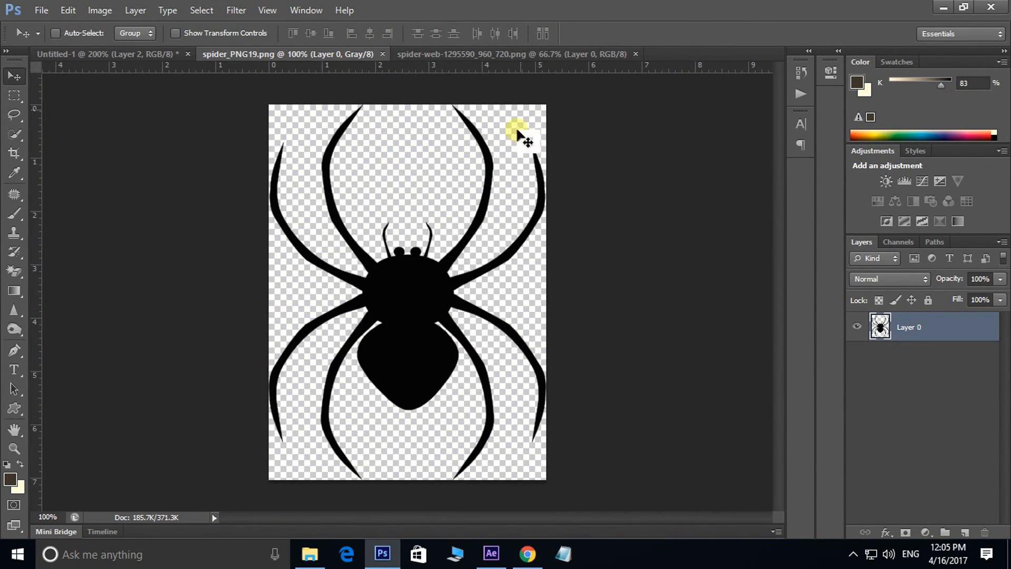
drag(413, 350, 428, 381)
drag(459, 311, 510, 332)
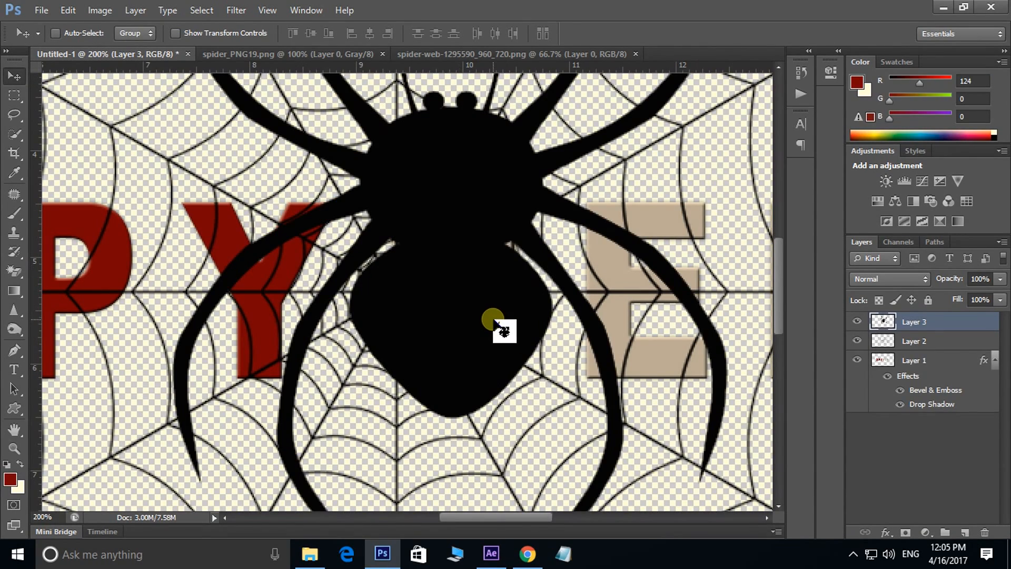
- Scale the spider down to fit inside the letter D and position it over the web strands there
key(ctrl+0)
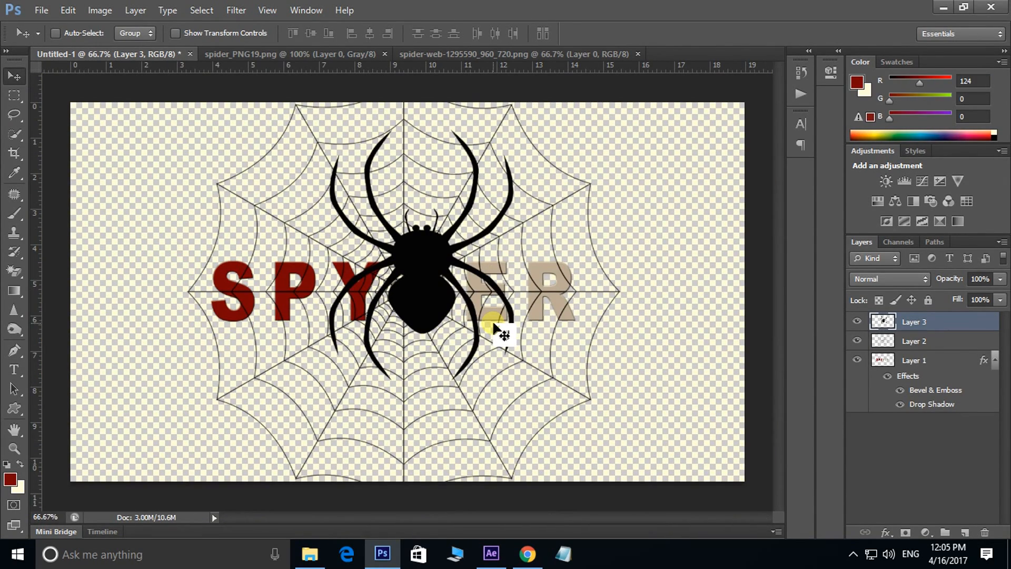
key(ctrl+t)
drag(516, 125, 471, 295)
key(ctrl+plus)
key(ctrl+plus)
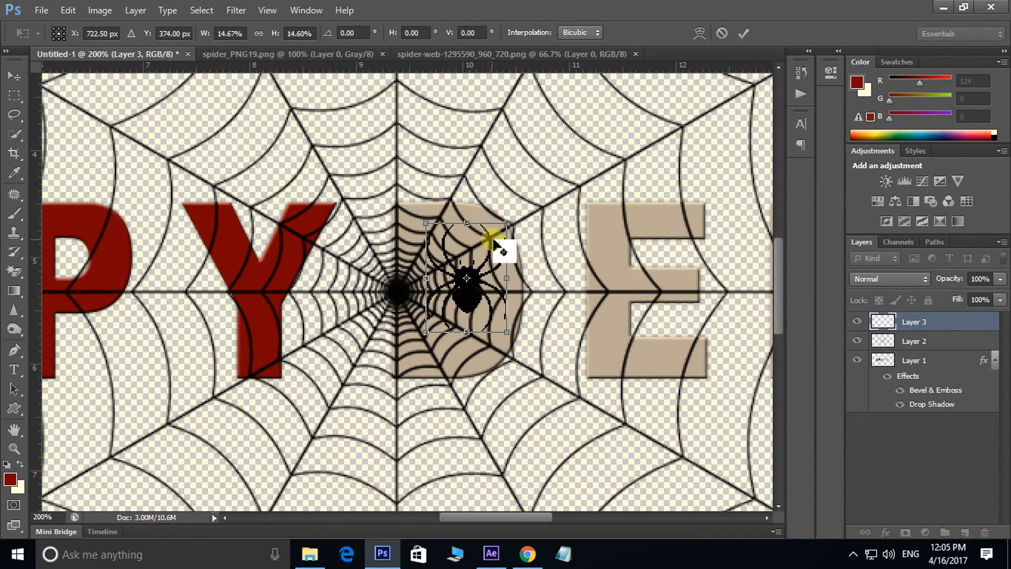
drag(506, 227, 498, 235)
drag(475, 305, 473, 315)
drag(494, 245, 492, 255)
key(Return)
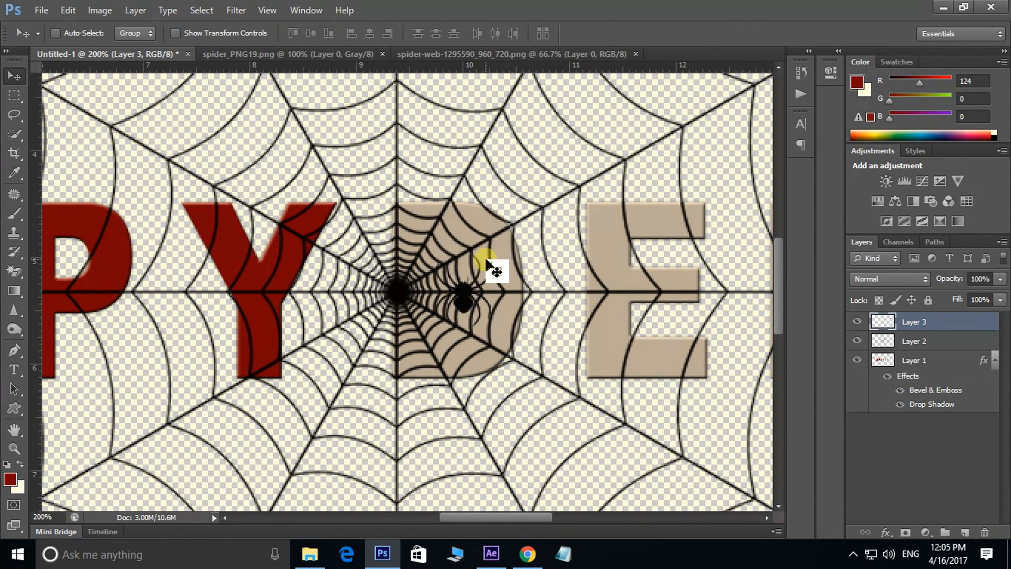
- Hide the spider and web layers, and check the title lettering in the teaser video in Chrome before returning to Photoshop
click(857, 321)
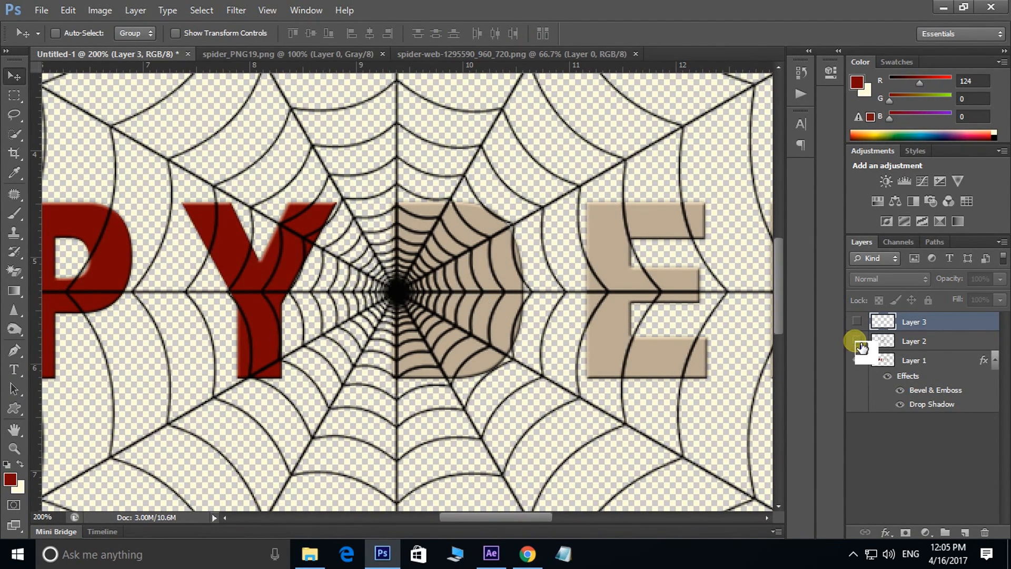
click(858, 341)
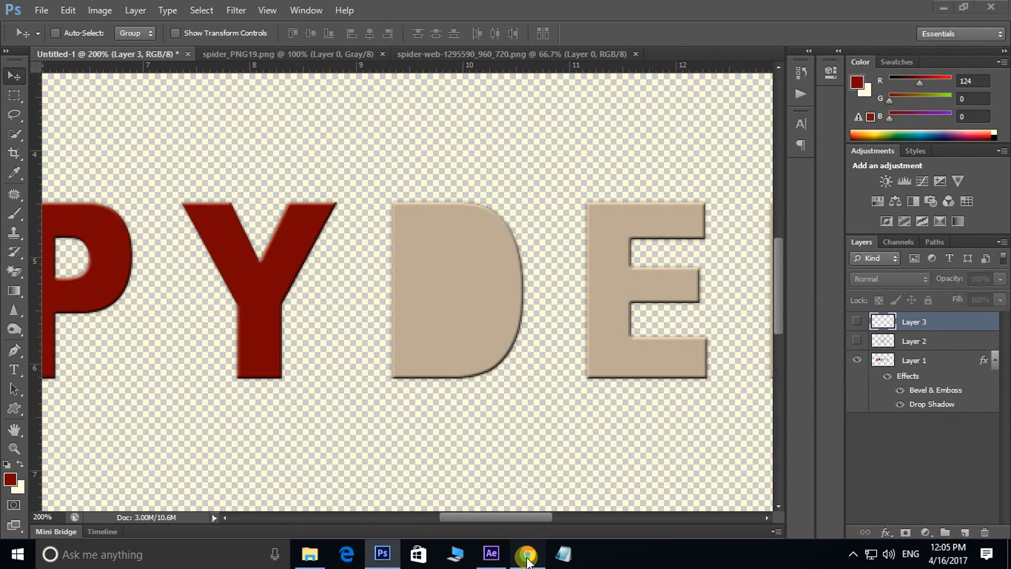
click(527, 553)
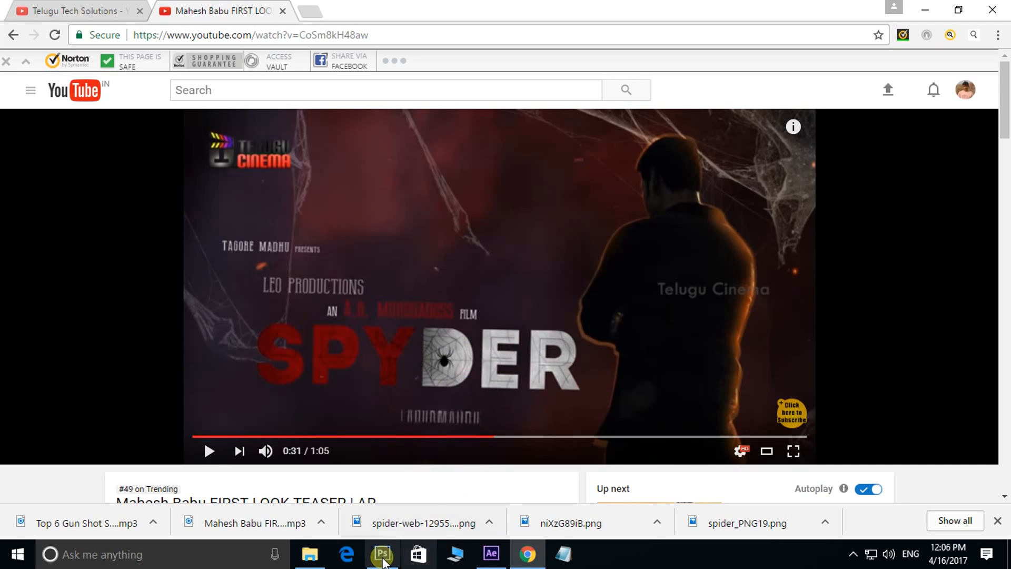
click(383, 554)
- Trace an open curved path through the middle of the letter S with the Pen tool, following its full shape
drag(380, 372, 542, 362)
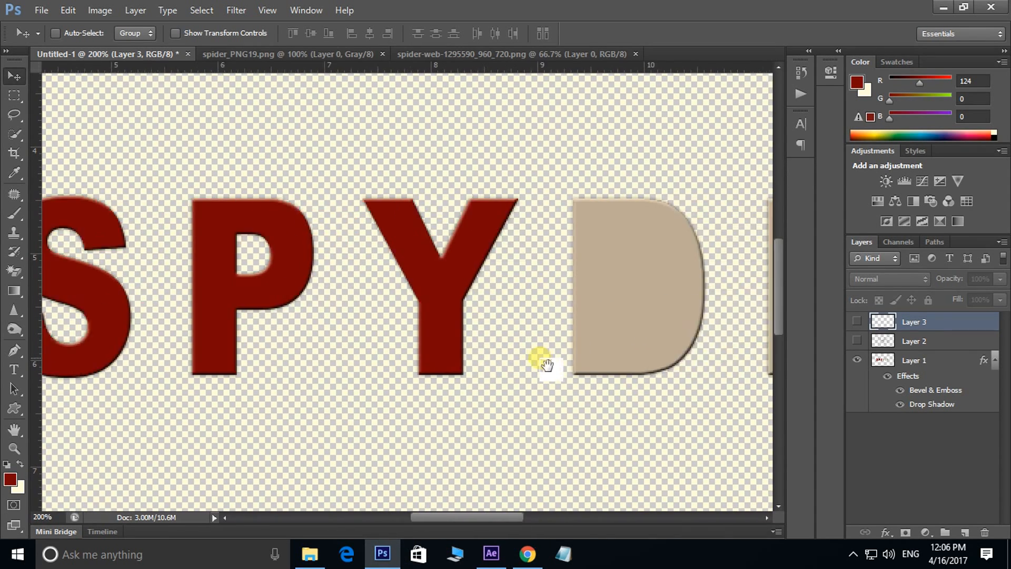
drag(483, 372, 557, 370)
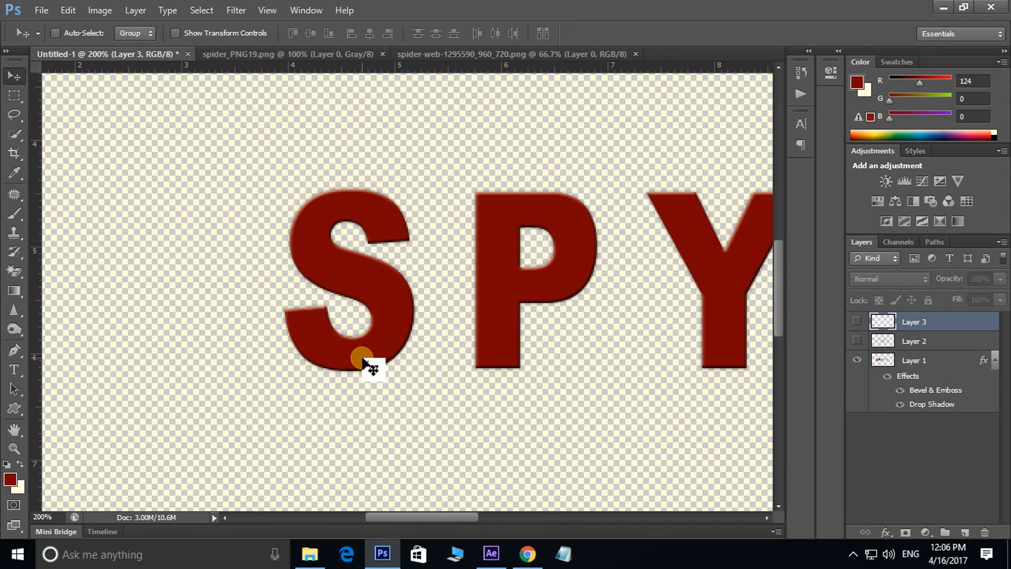
key(p)
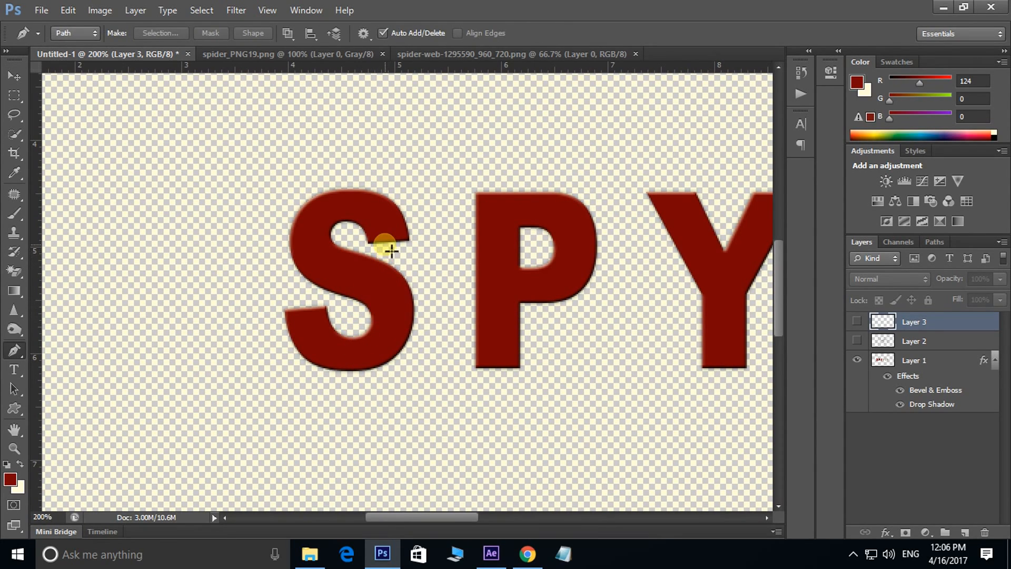
click(385, 236)
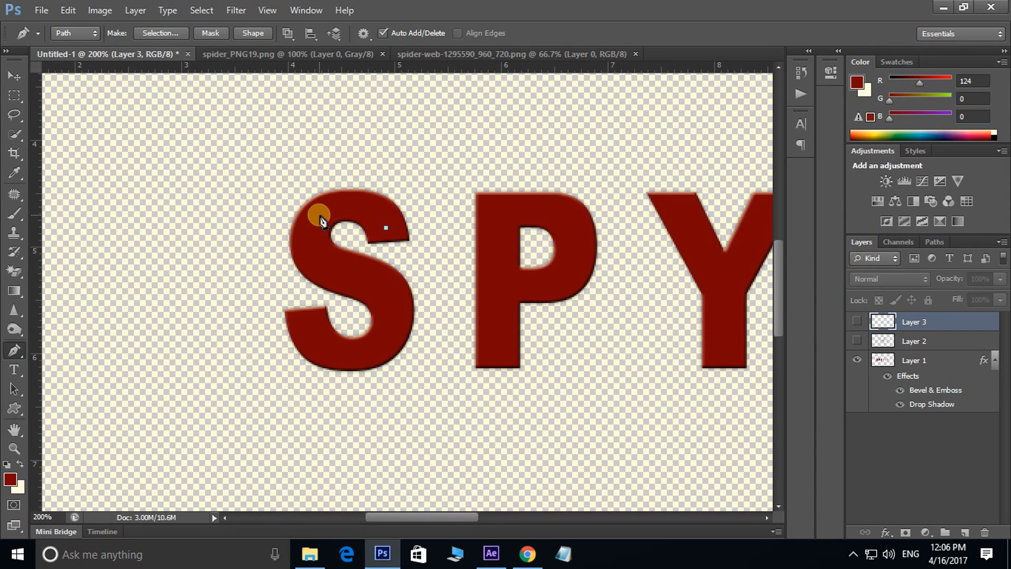
drag(321, 217, 280, 250)
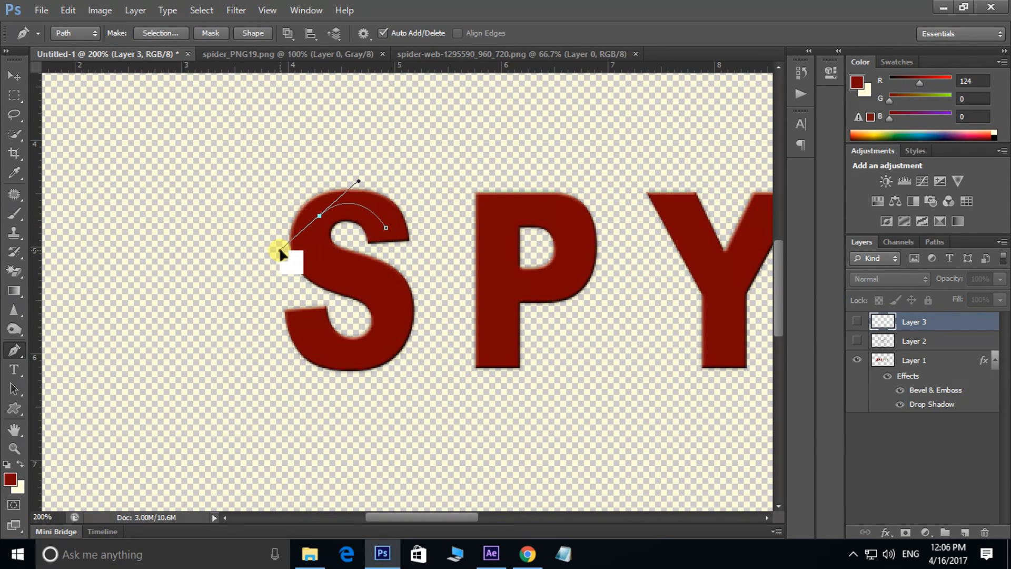
alt+click(319, 215)
drag(349, 276, 410, 292)
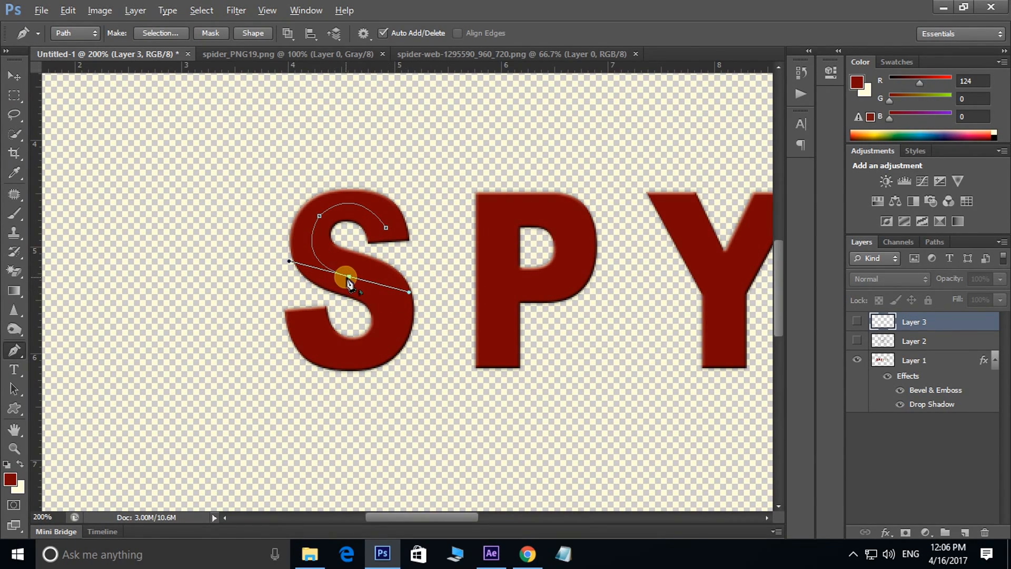
alt+click(349, 276)
drag(386, 334, 361, 375)
alt+click(386, 334)
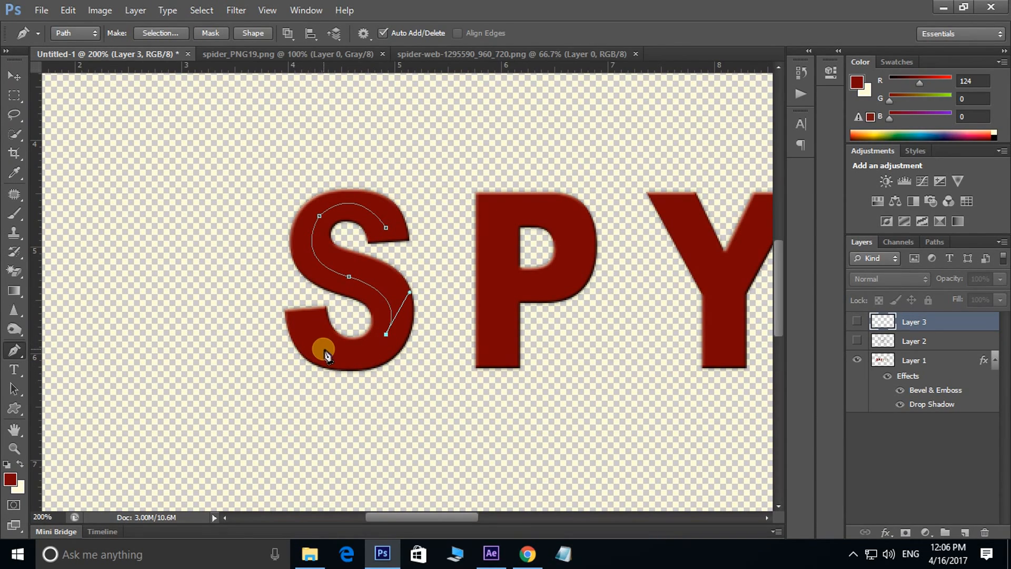
mouse_move(311, 333)
mouse_down()
mouse_move(274, 313)
mouse_move(271, 331)
mouse_move(327, 350)
mouse_move(312, 315)
mouse_up()
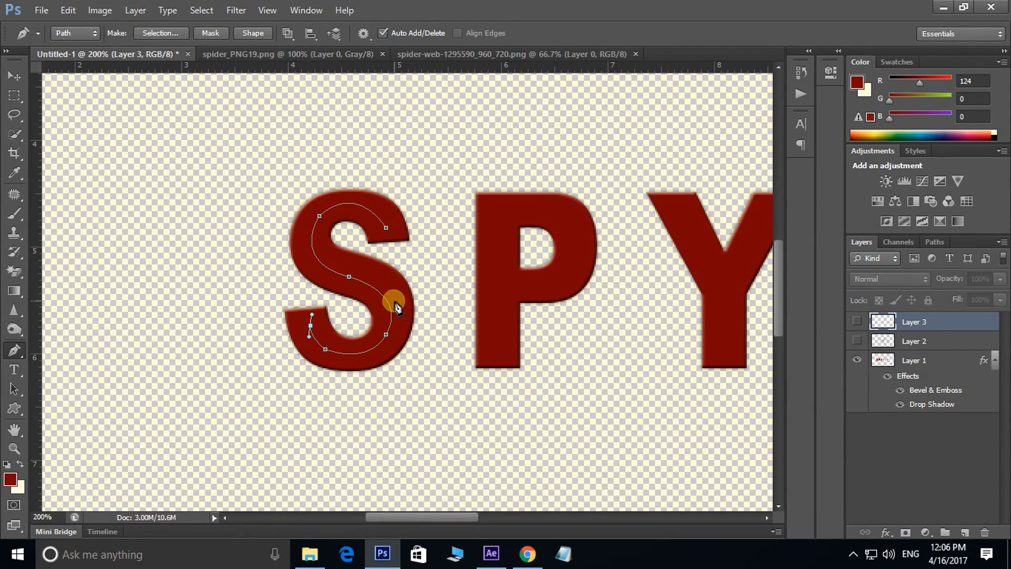
- Add a new empty layer above the spider layer
drag(389, 303, 375, 287)
key(ctrl+shift+n)
key(Return)
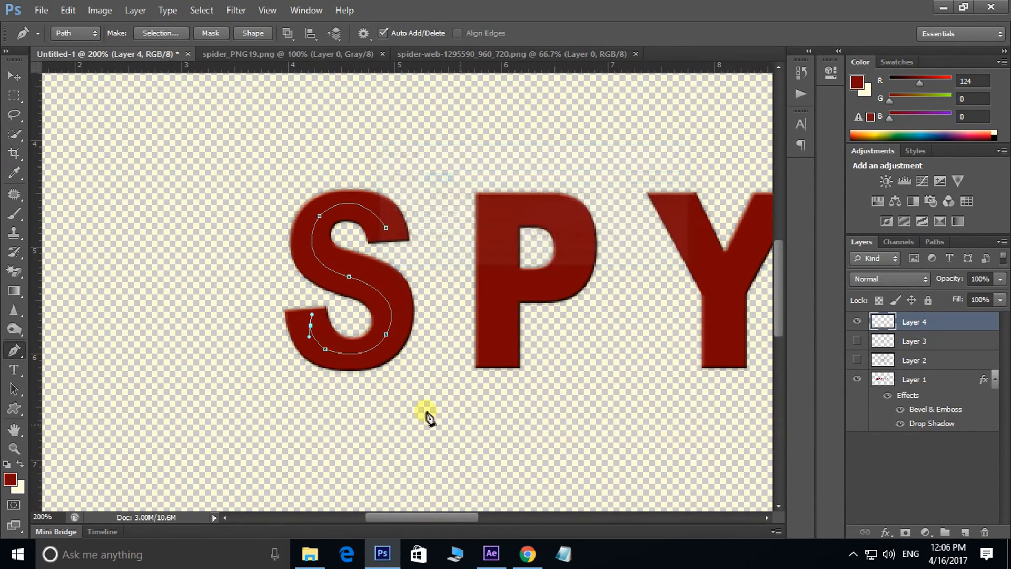
right_click(367, 288)
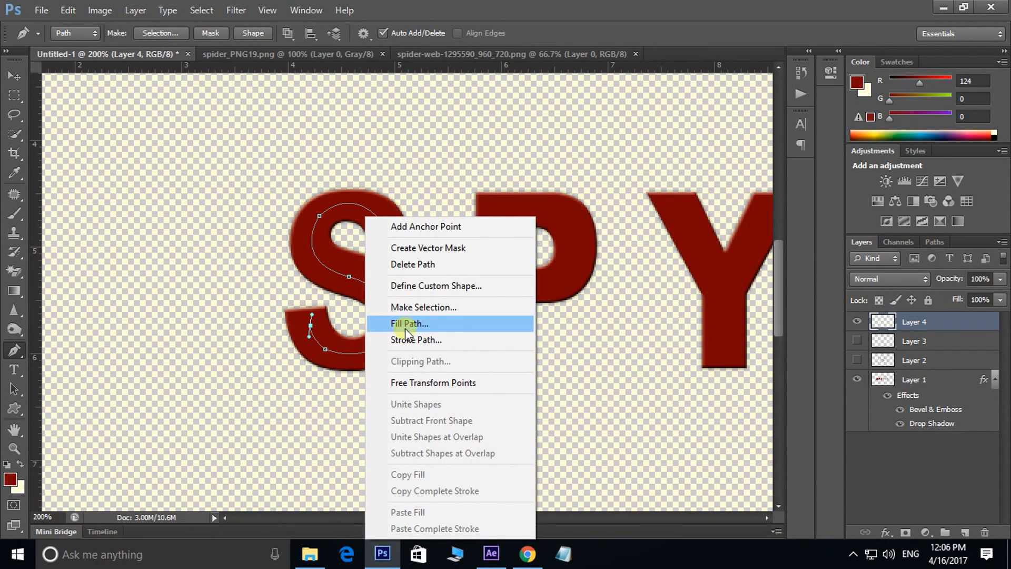
click(437, 342)
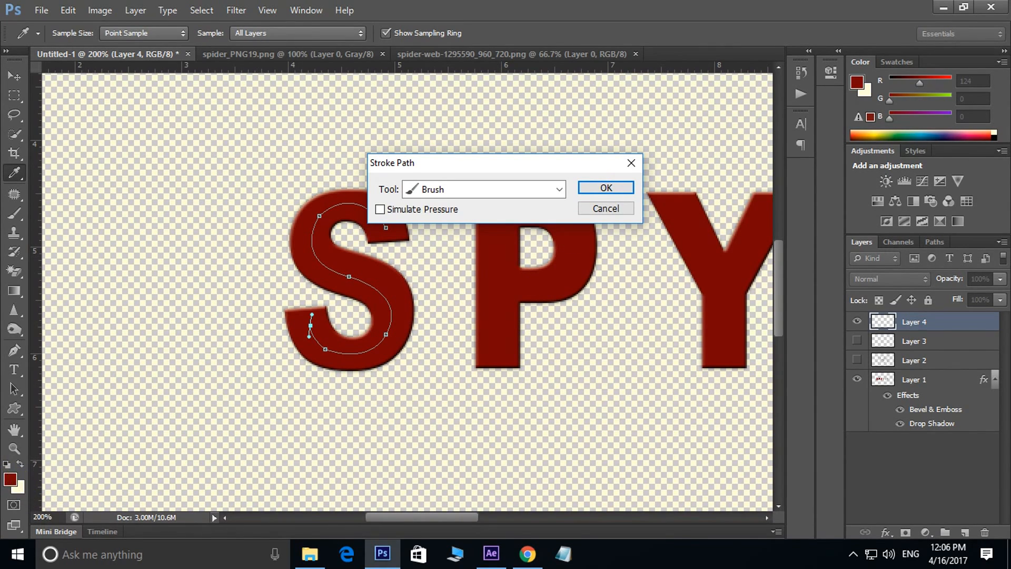
click(605, 209)
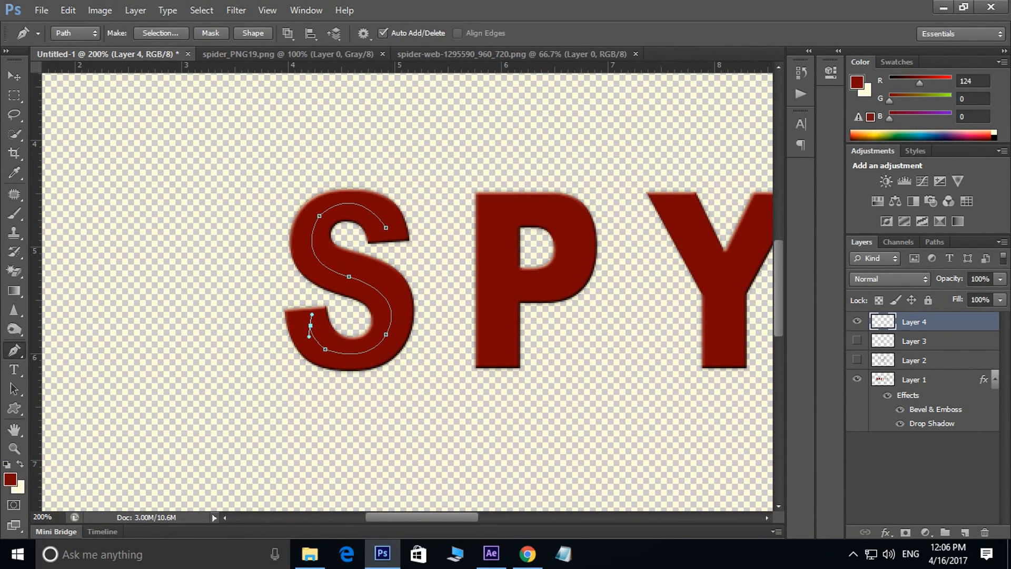
- Set the foreground colour to black, 000000
click(10, 485)
drag(613, 284, 551, 316)
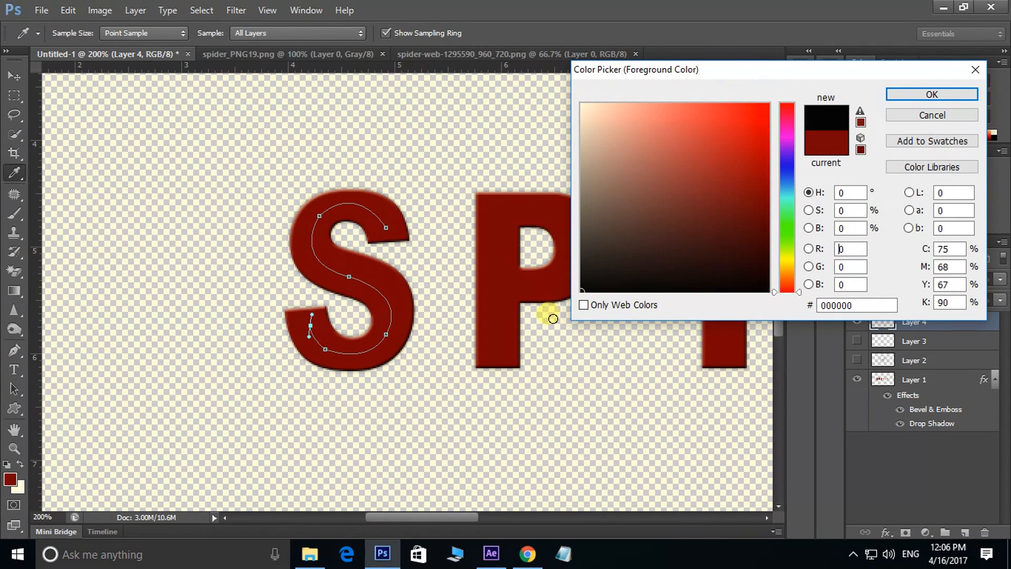
click(930, 93)
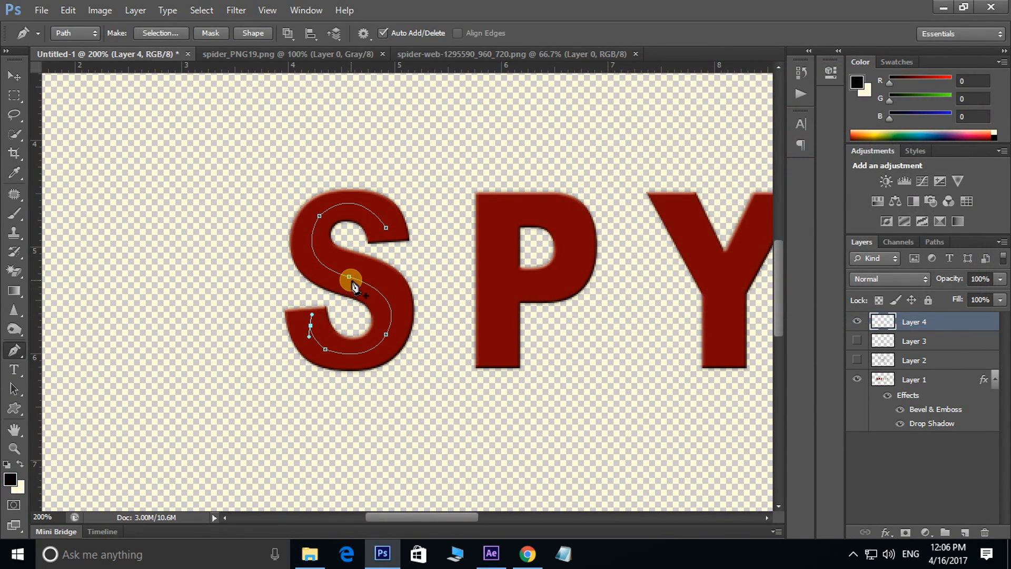
- Stroke the S path with the Brush, without simulated pressure, and dismiss the path
right_click(352, 281)
click(398, 340)
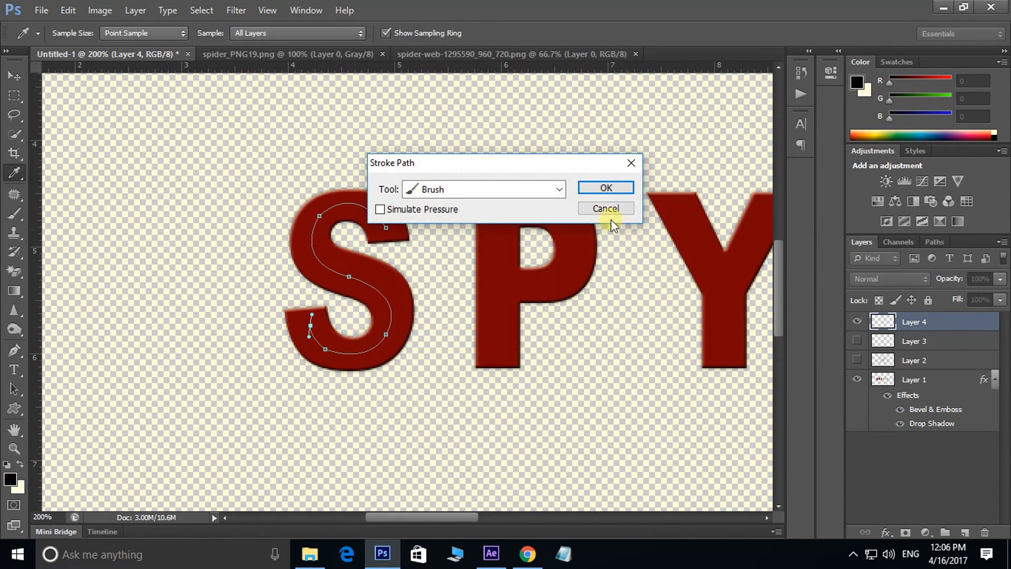
click(603, 189)
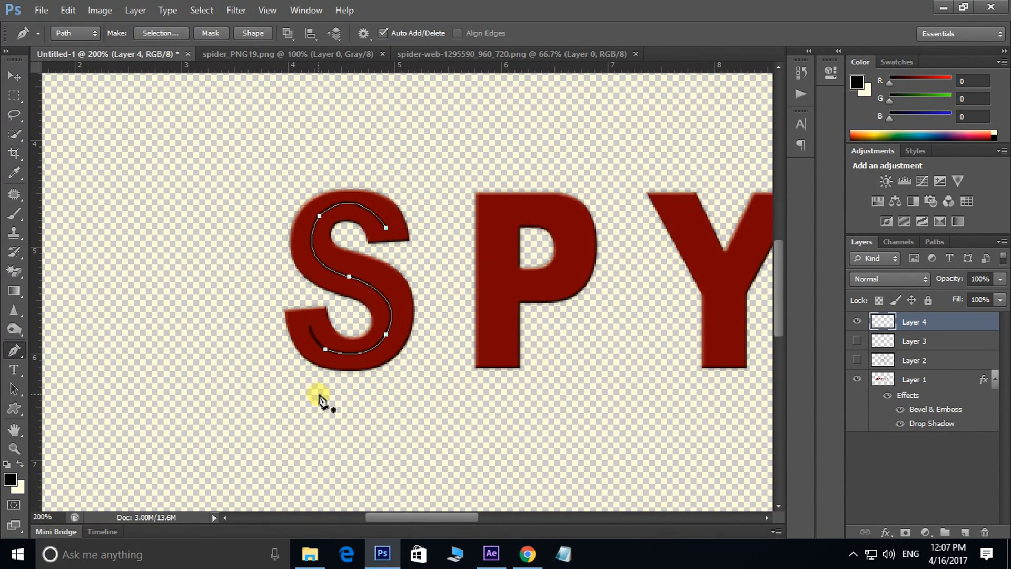
key(Return)
- Trace a closed path around the middle of the letter P's bowl with the Pen tool, with a straight vertical edge along the stem
drag(583, 316, 376, 364)
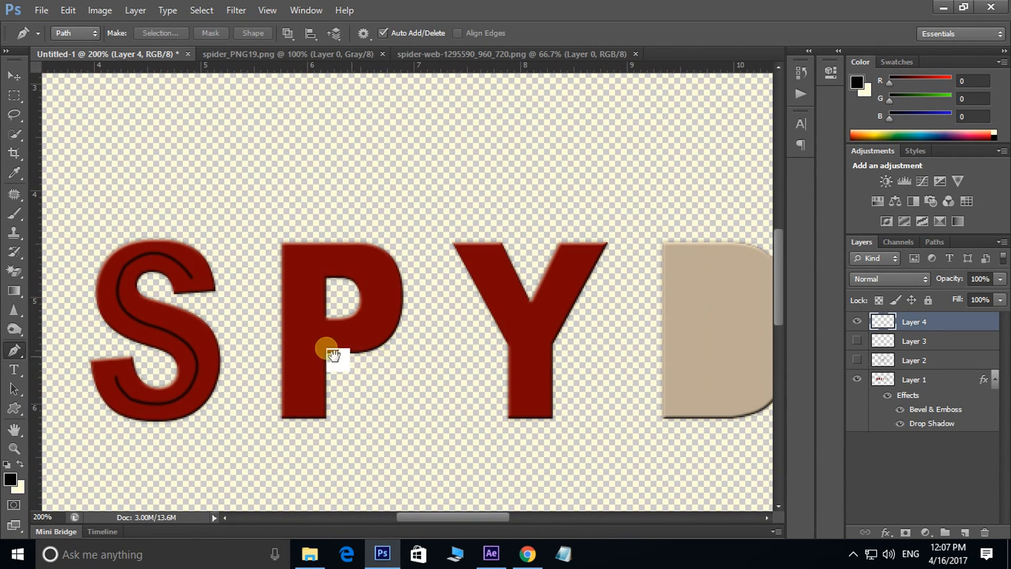
click(304, 263)
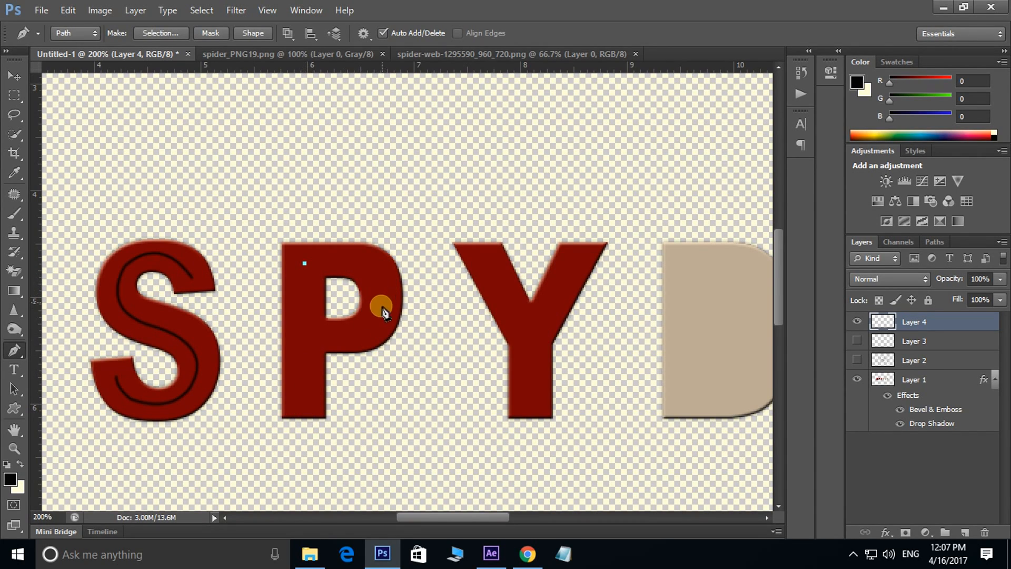
click(304, 263)
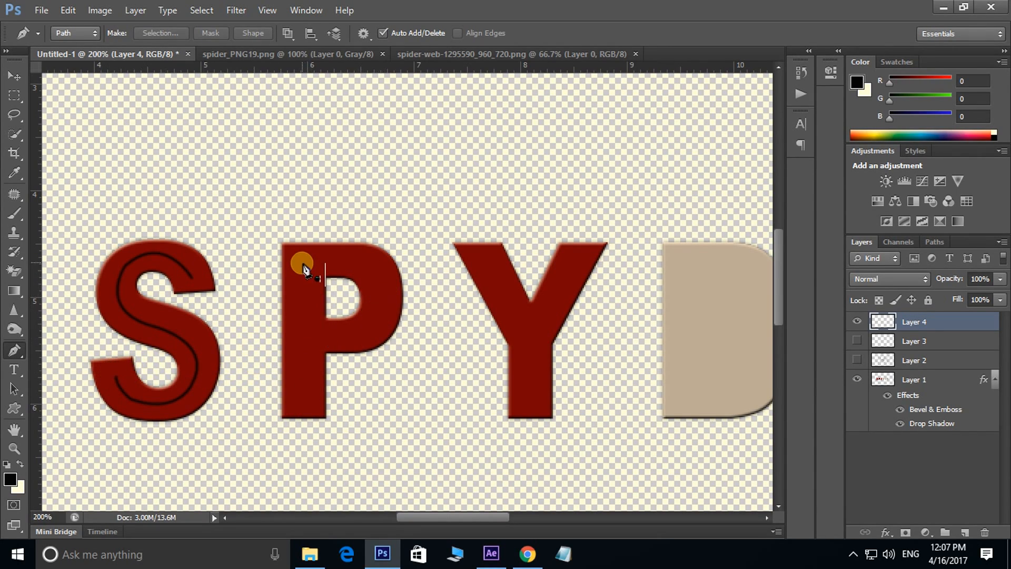
click(303, 263)
drag(383, 289, 320, 346)
click(383, 289)
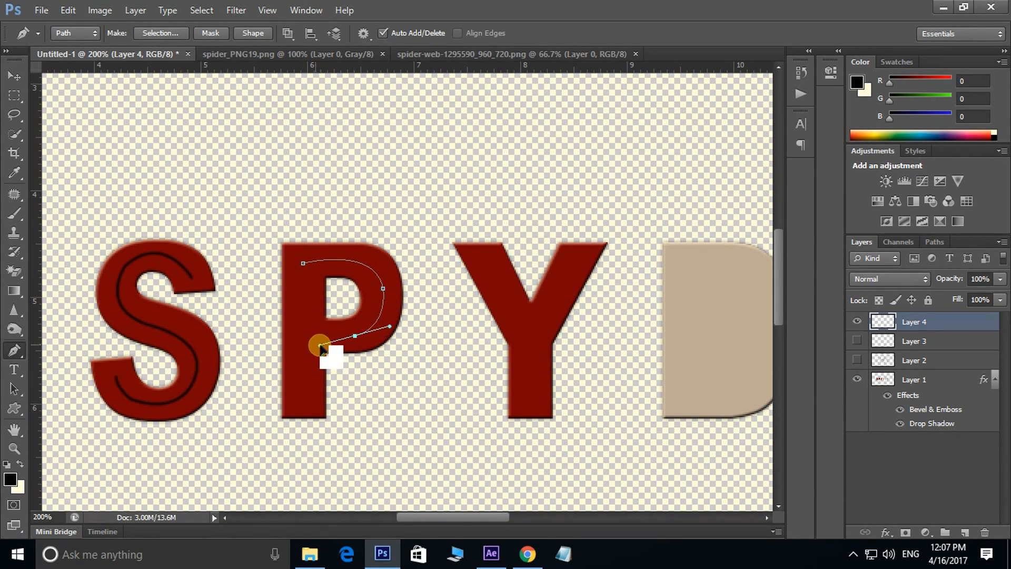
click(355, 337)
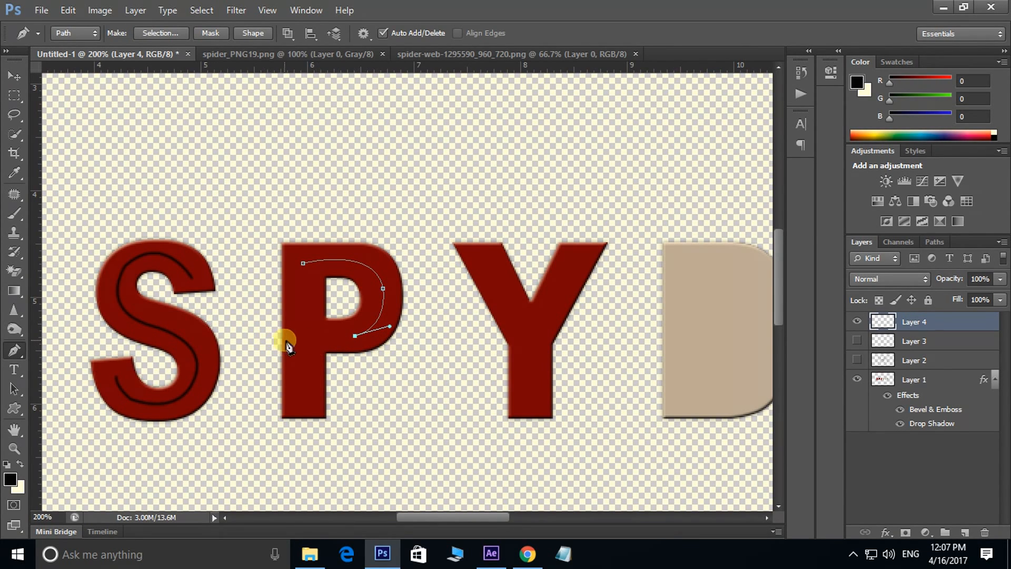
click(304, 263)
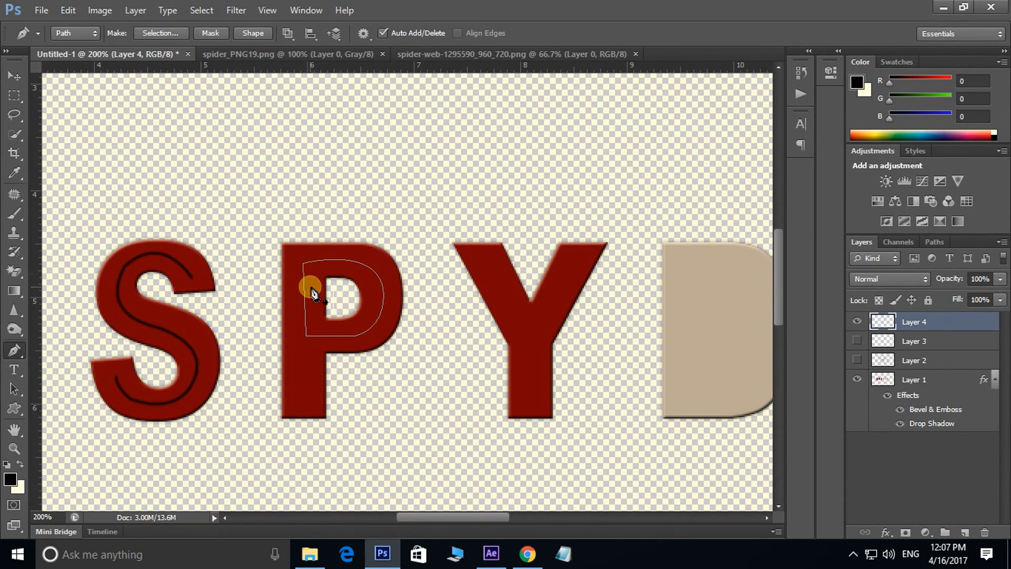
click(305, 337)
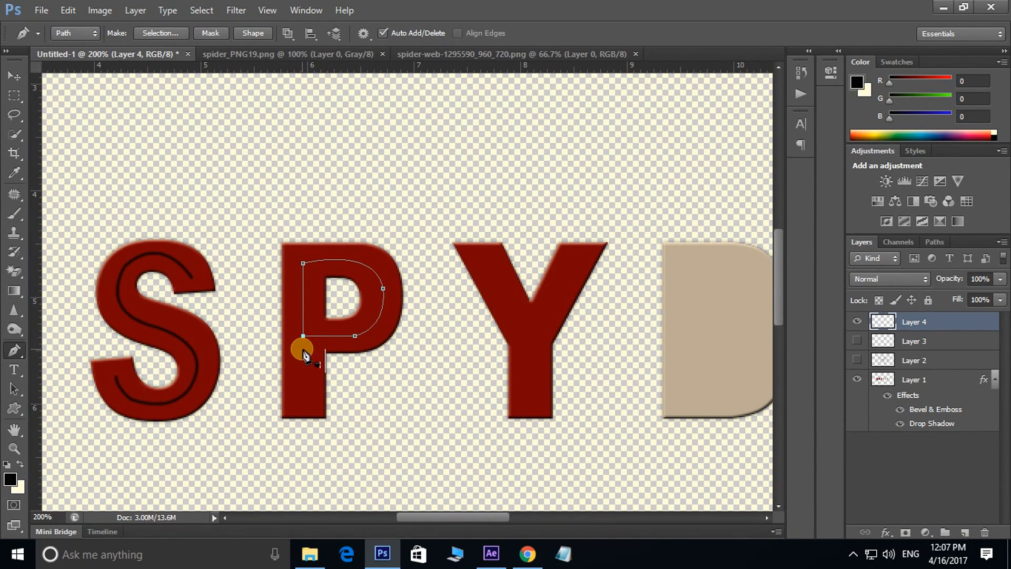
- Stroke the closed path in the P's bowl with the Brush and dismiss the path
right_click(310, 341)
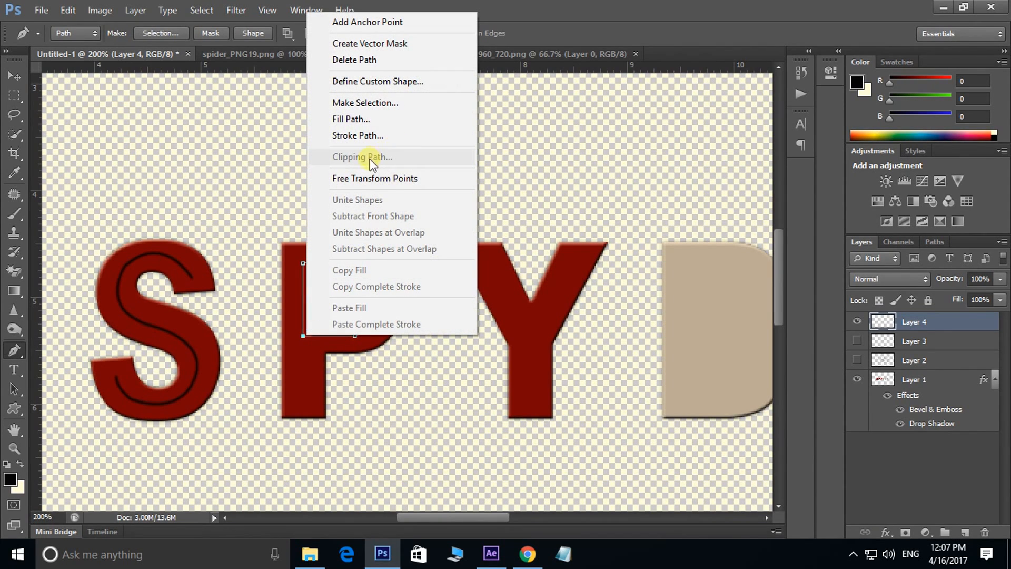
click(355, 135)
click(590, 190)
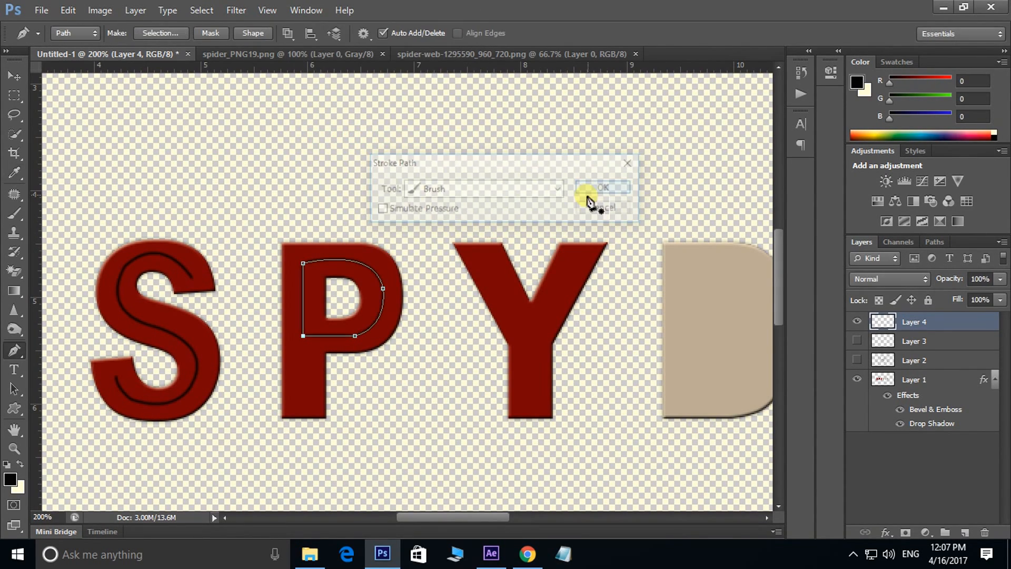
key(Return)
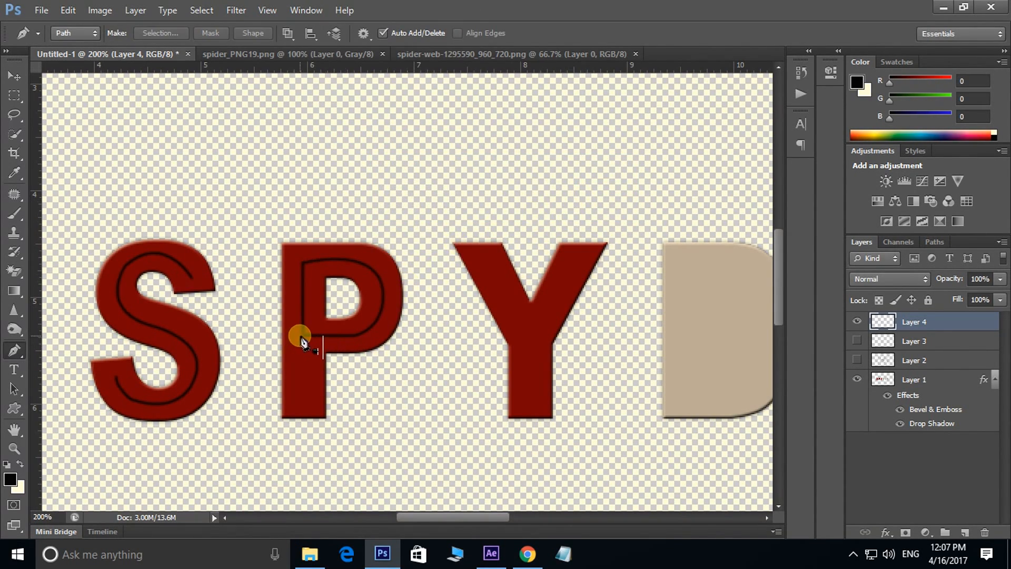
- Draw a straight vertical path down the middle of the P's stem below the bowl and stroke it with the Brush, then dismiss it
click(304, 335)
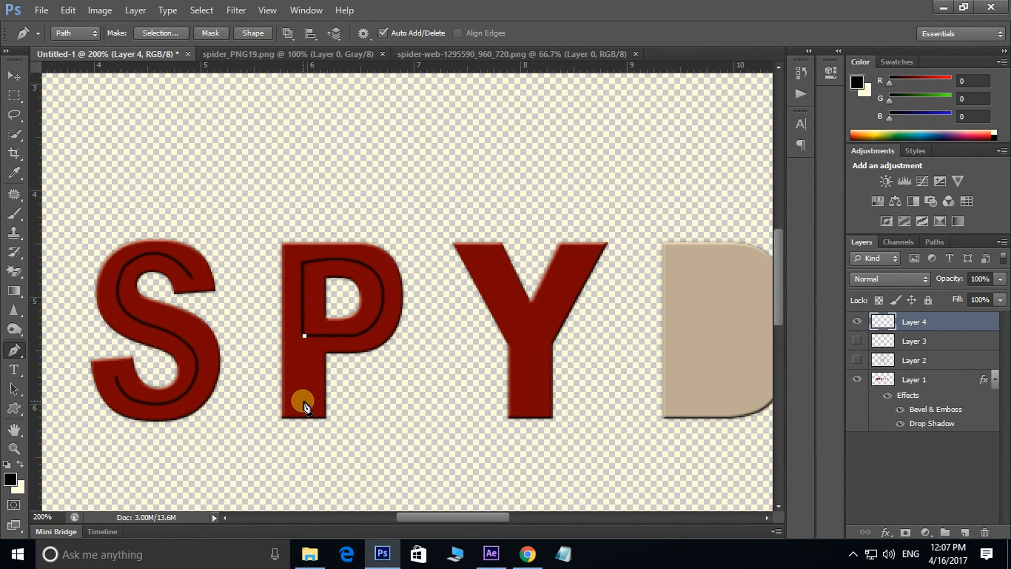
click(304, 405)
drag(315, 427, 315, 427)
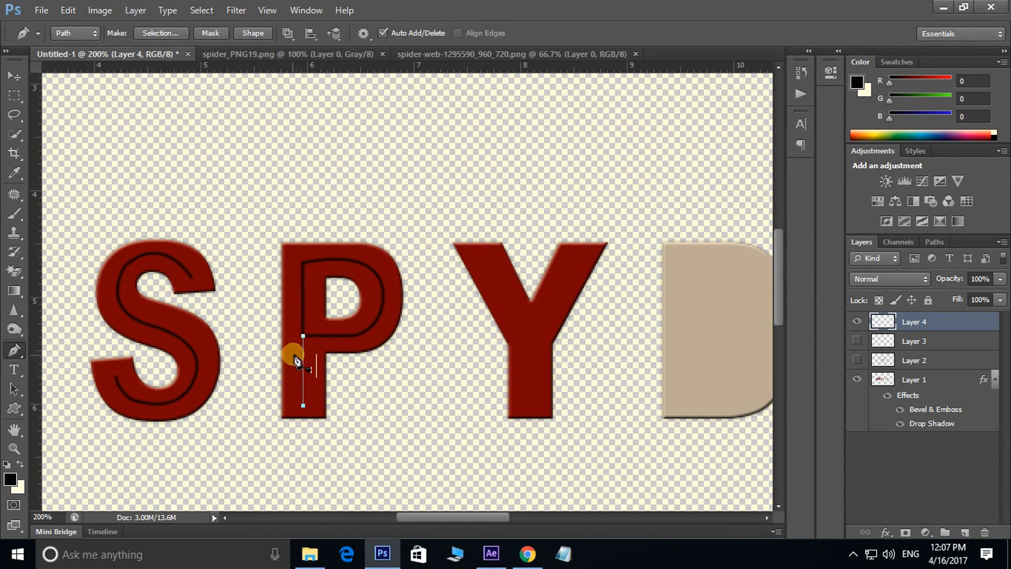
right_click(303, 337)
click(353, 140)
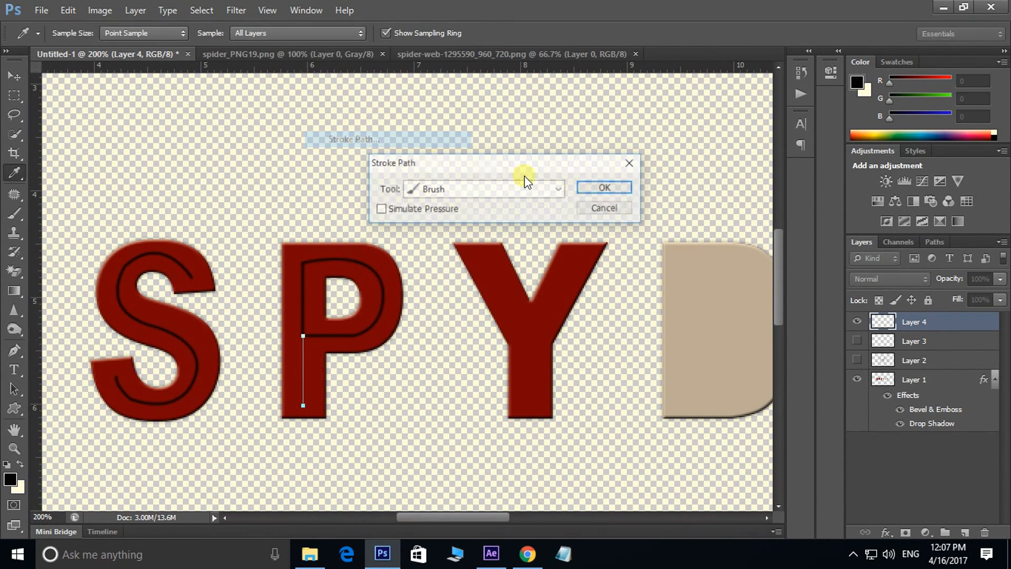
click(592, 188)
key(Return)
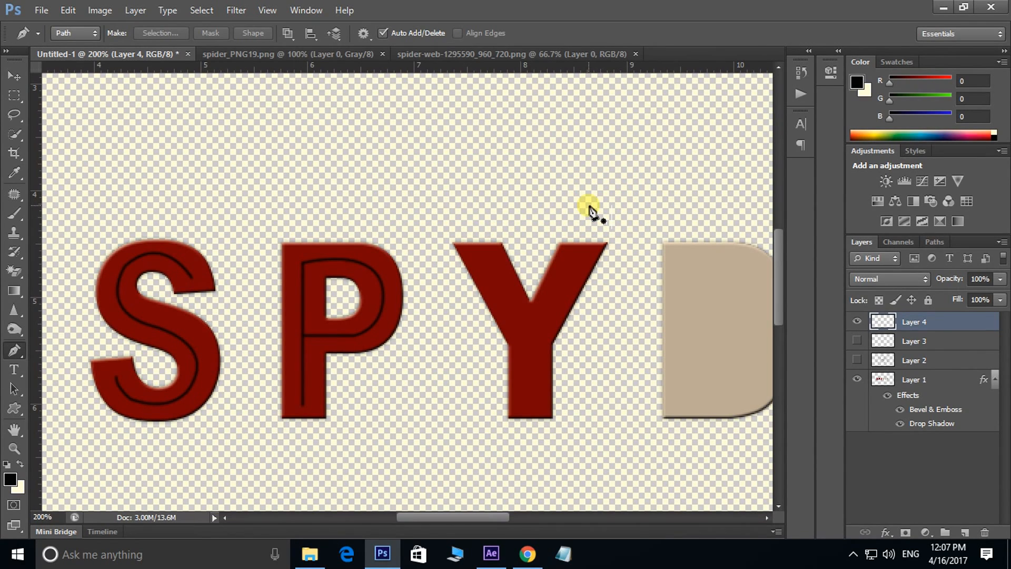
- Draw a V-shaped path along the middle of the Y's two arms, stroke it with the Brush and dismiss the path
click(481, 255)
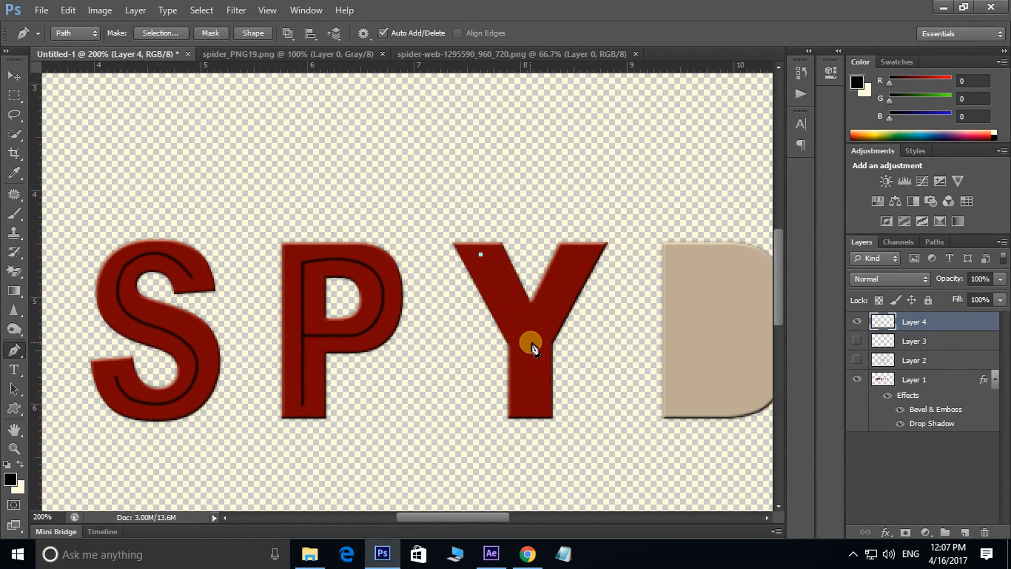
right_click(579, 259)
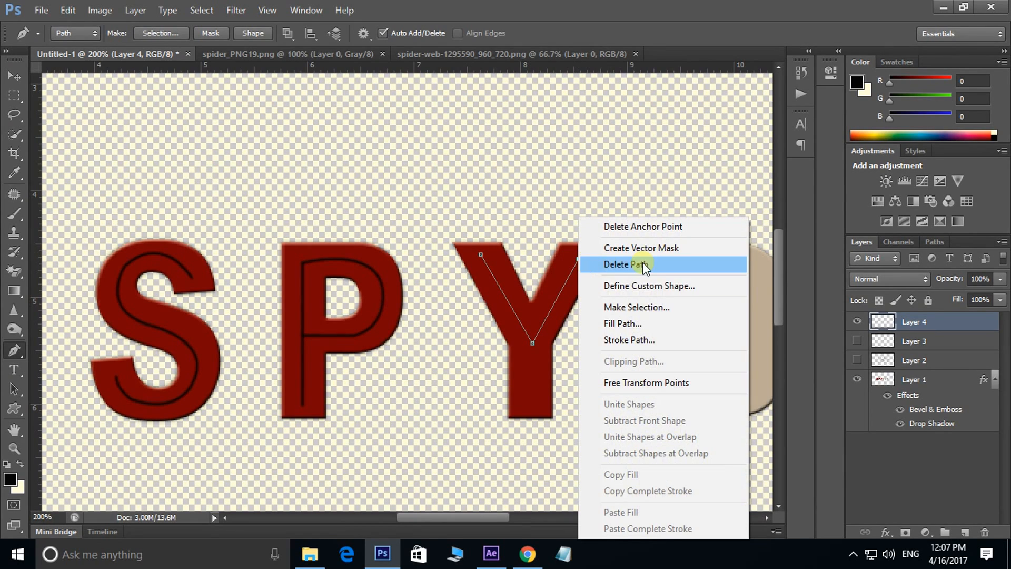
click(636, 340)
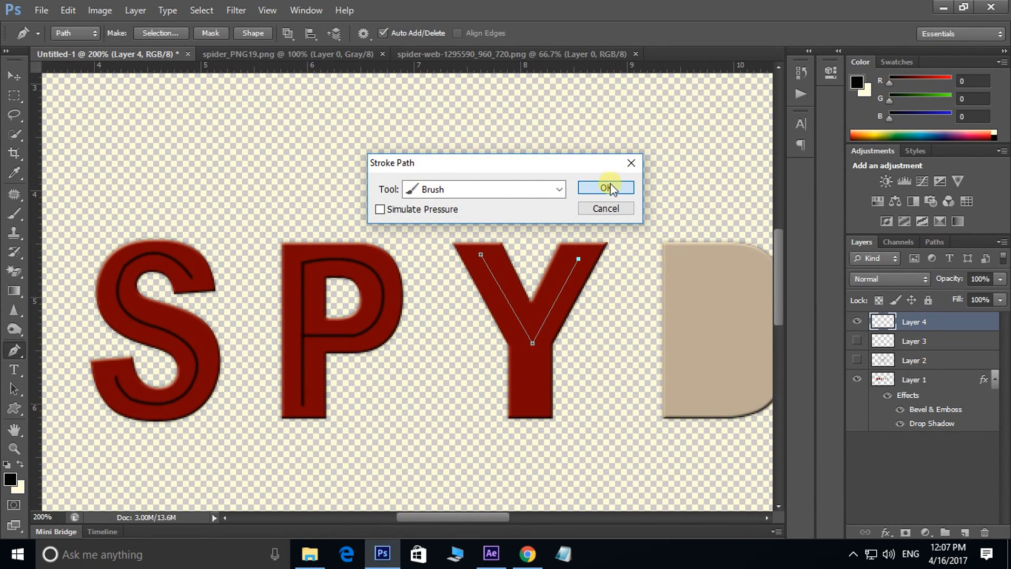
click(611, 186)
click(606, 196)
key(Return)
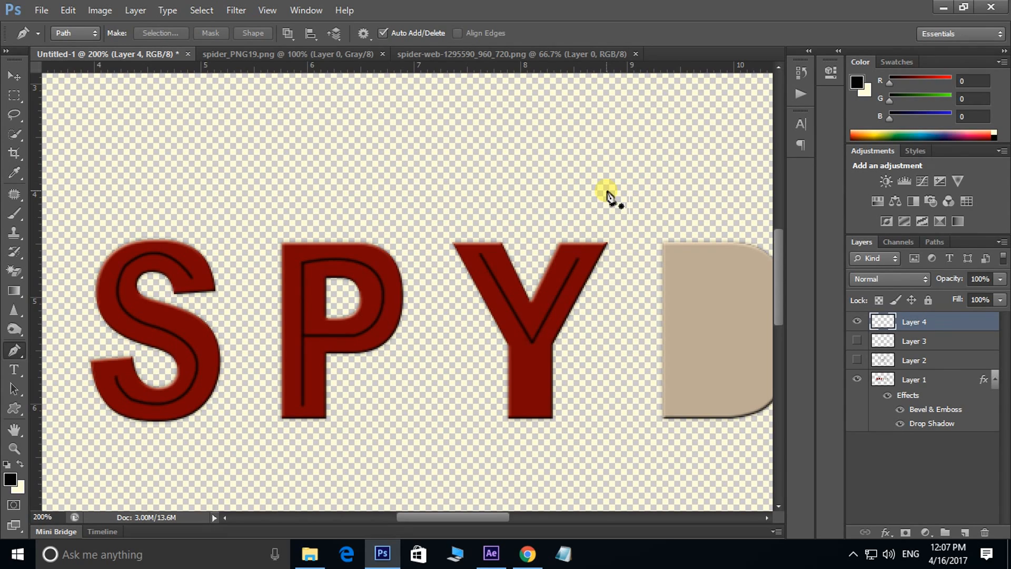
- Draw a vertical path from the junction down the Y's stem and stroke it with the Brush
click(531, 343)
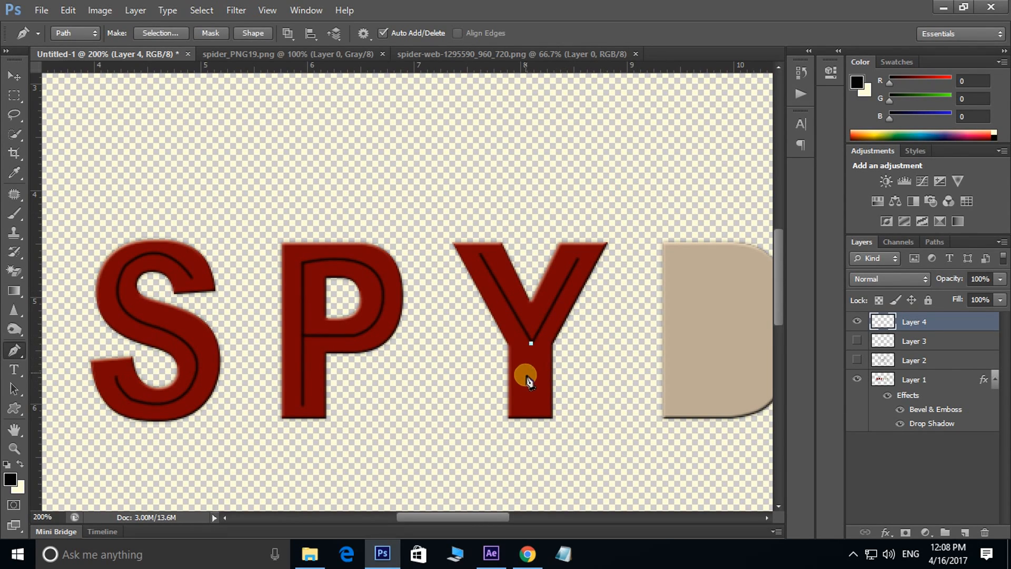
click(531, 407)
right_click(532, 344)
click(589, 147)
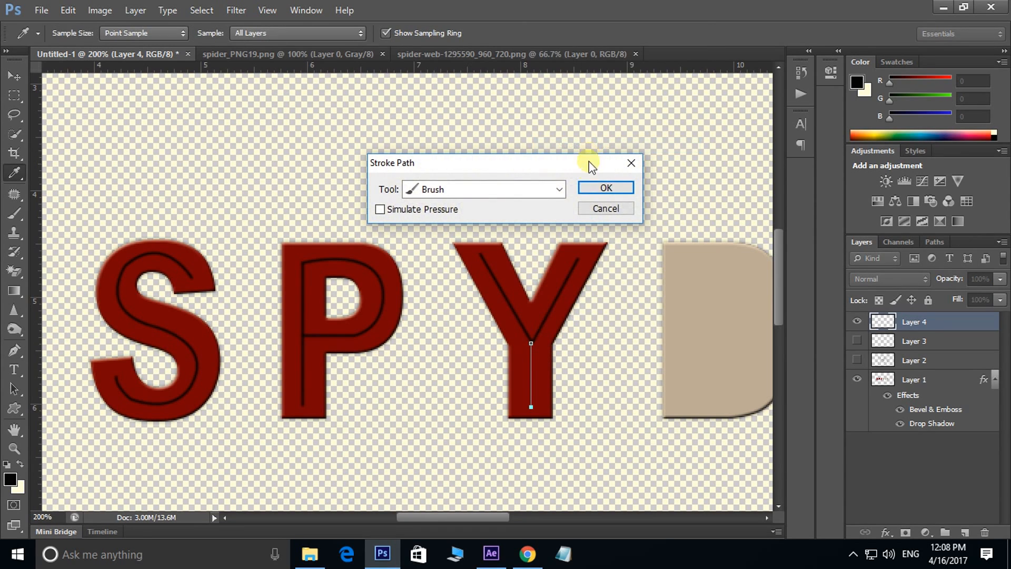
click(601, 190)
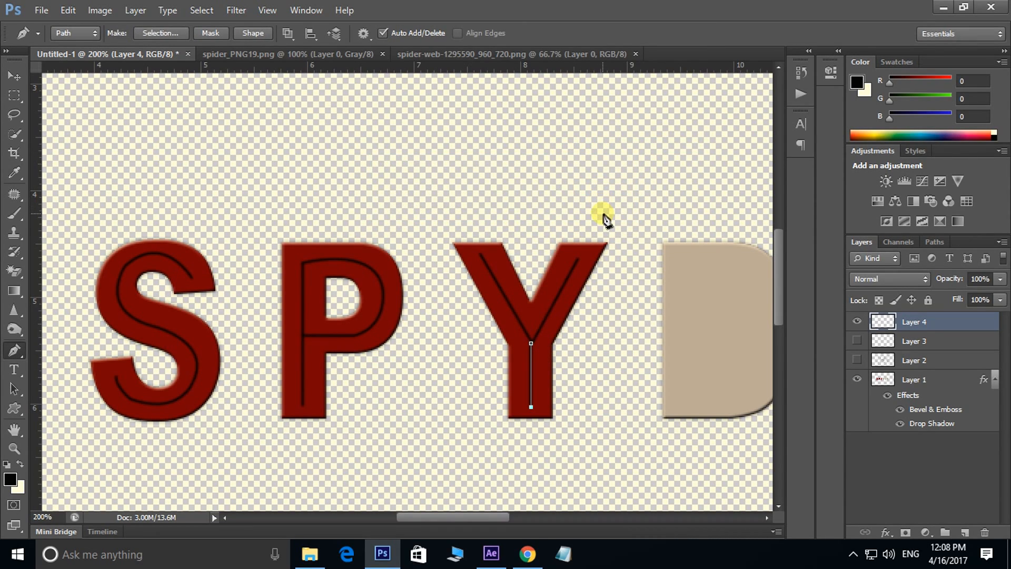
- Trace a closed D-shaped path inside the solid letter D with the Pen tool, with a straight vertical edge and a level top edge
drag(626, 288, 441, 289)
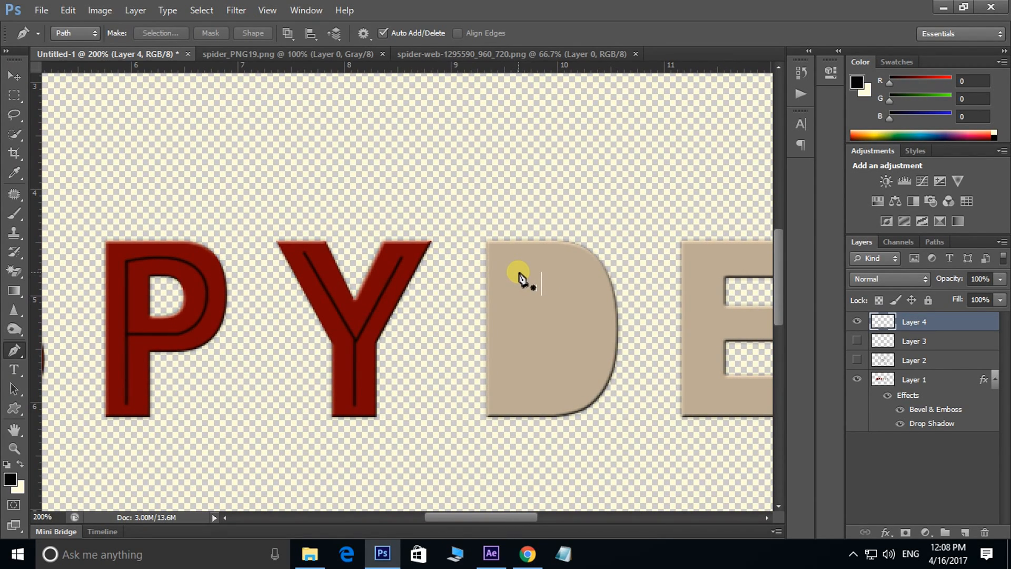
click(519, 272)
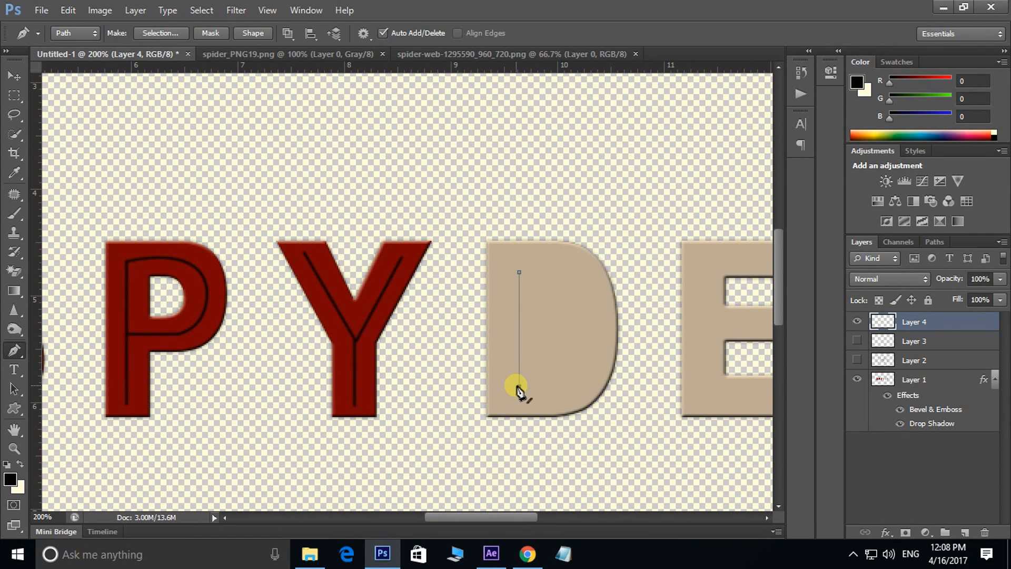
click(520, 386)
drag(594, 336, 599, 273)
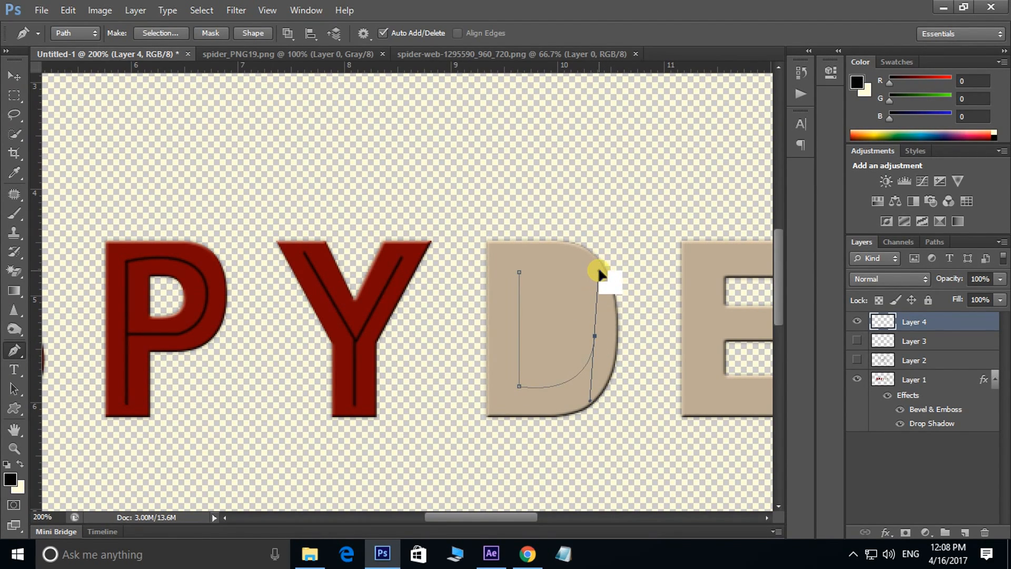
click(594, 336)
drag(566, 275, 534, 257)
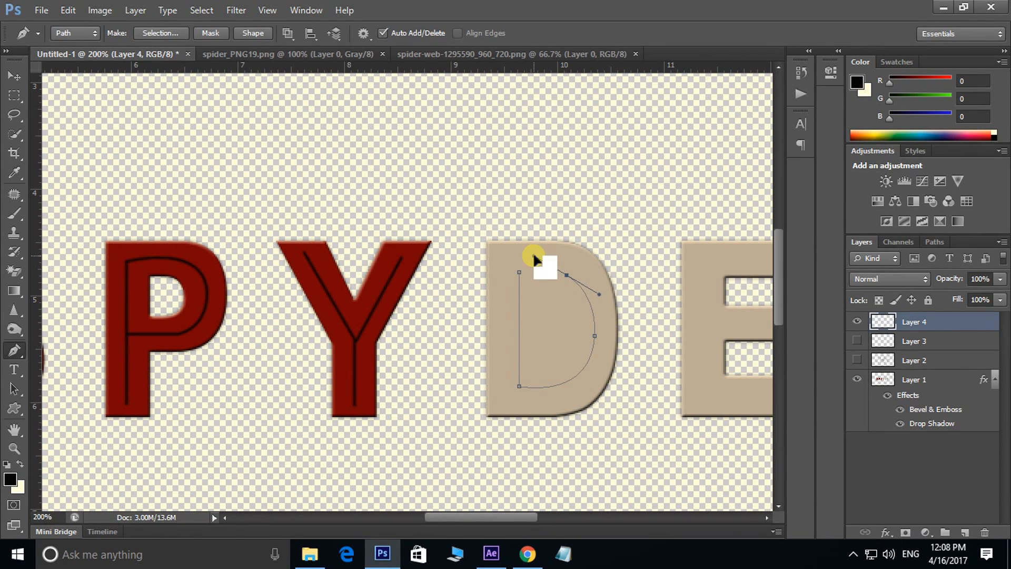
click(566, 276)
click(520, 272)
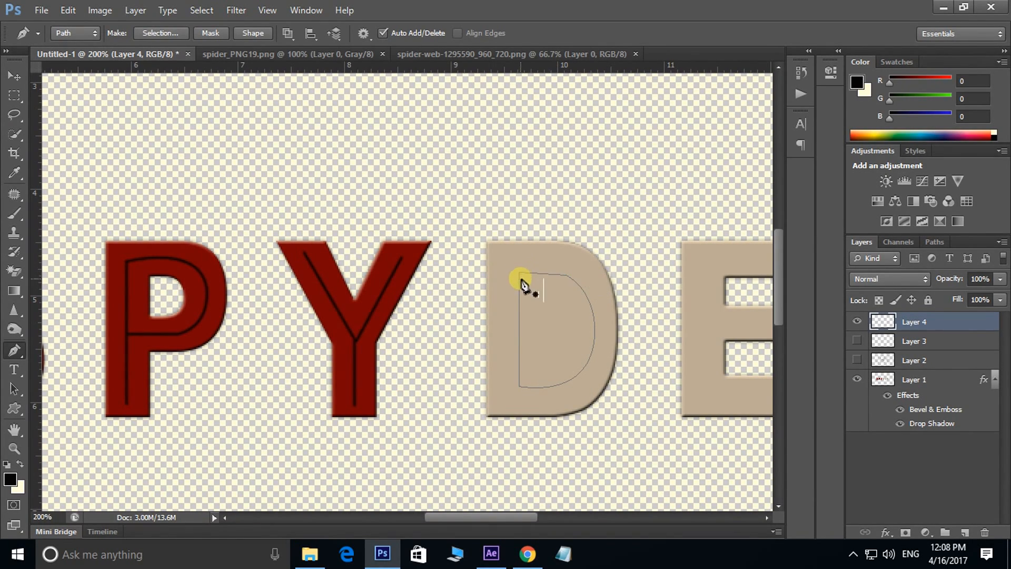
ctrl+click(567, 275)
- Stroke the closed path inside the letter D with the Brush and delete the path
right_click(582, 348)
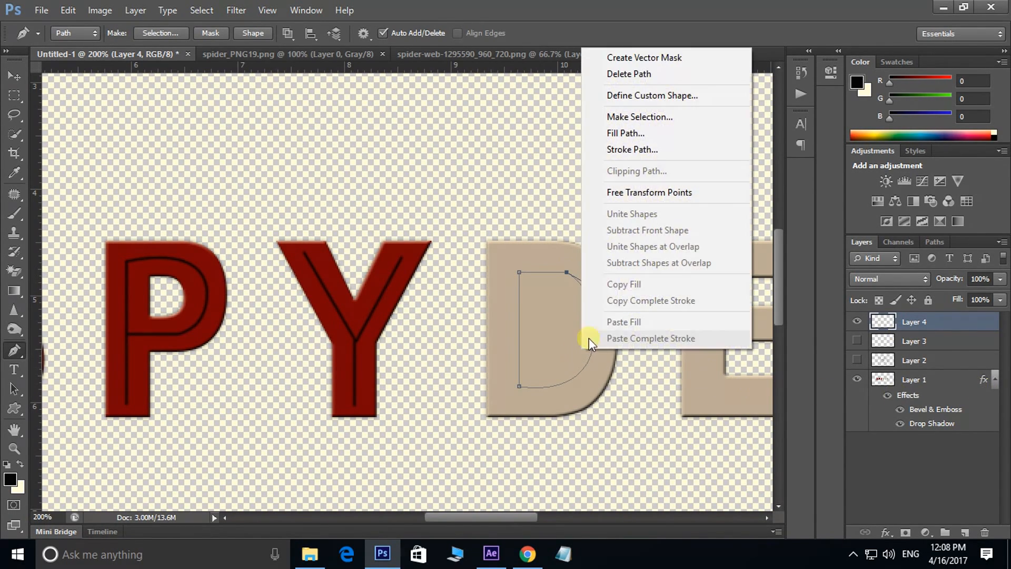
click(634, 150)
drag(668, 286, 472, 295)
key(Delete)
key(Delete)
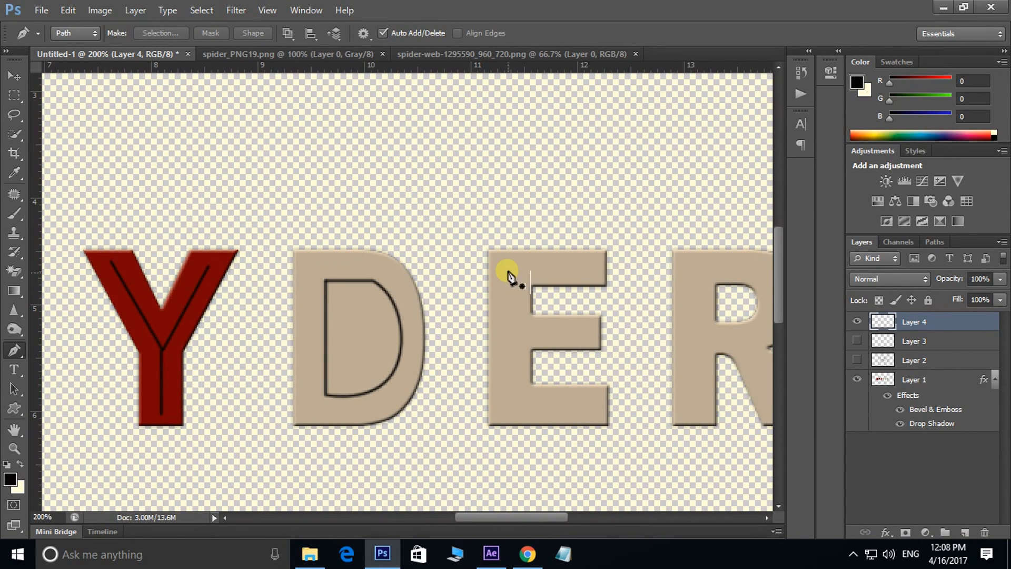
- Draw a path through the E's upper arm, stem and middle arm, stroke it with the Brush and dismiss the path
click(594, 268)
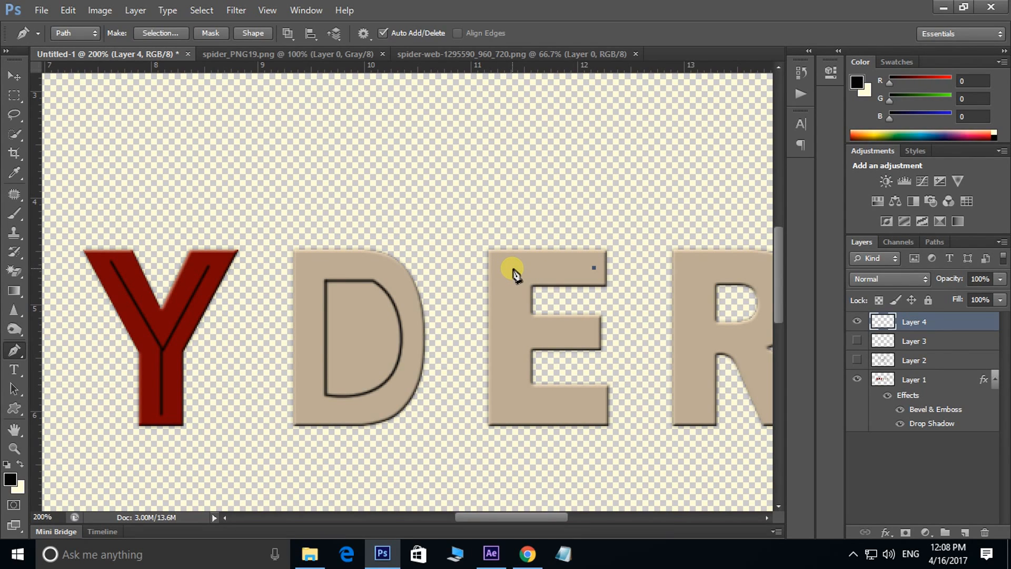
click(513, 269)
click(507, 333)
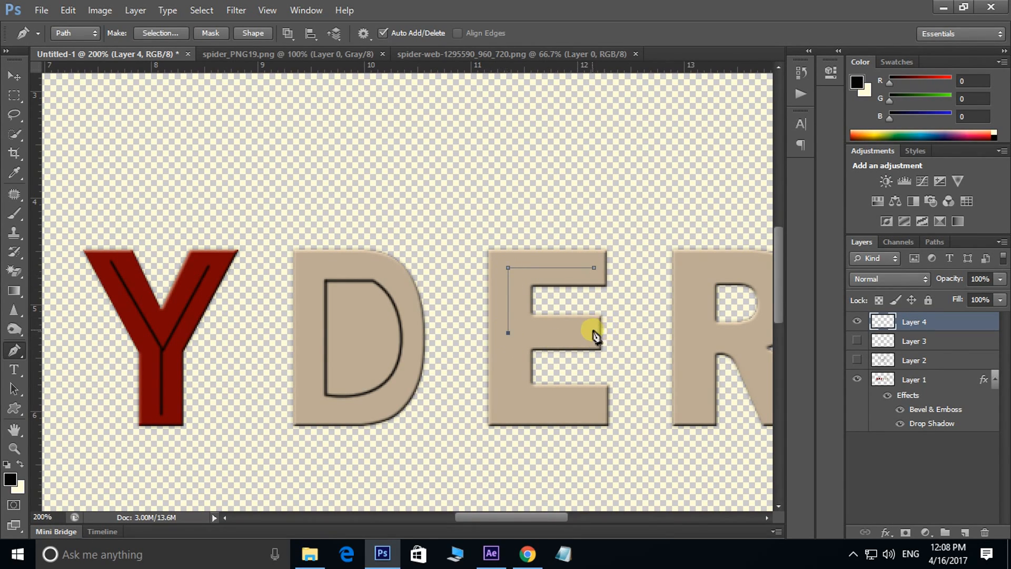
right_click(590, 335)
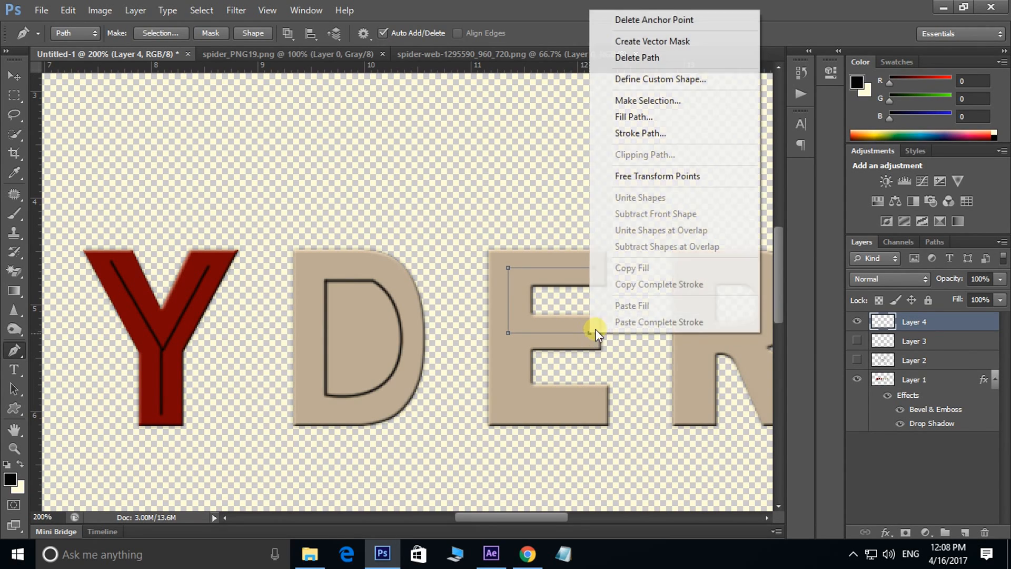
click(632, 133)
click(612, 192)
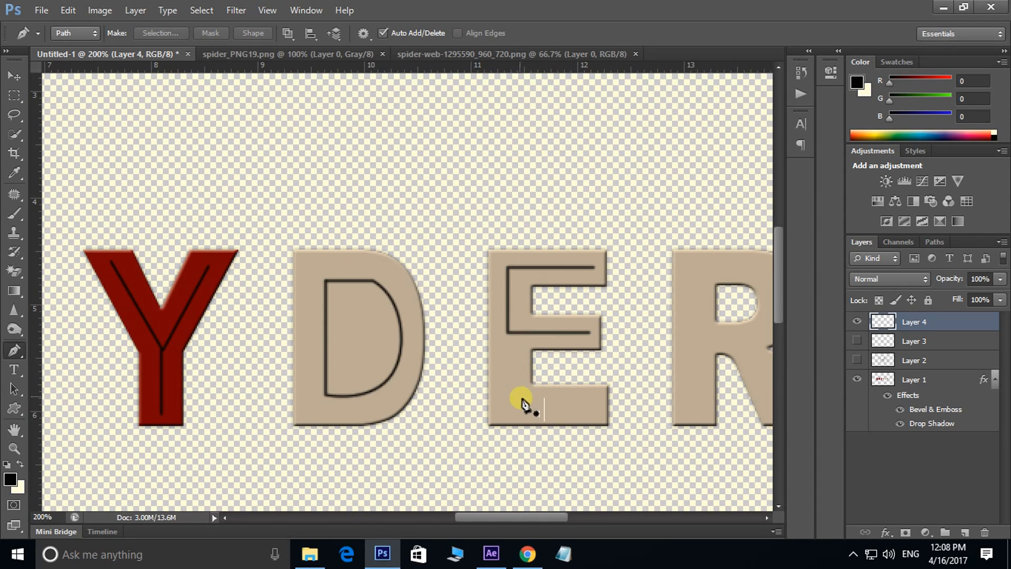
- Draw a path from the E's lower arm up the stem to the middle line and stroke it with the Brush
click(594, 408)
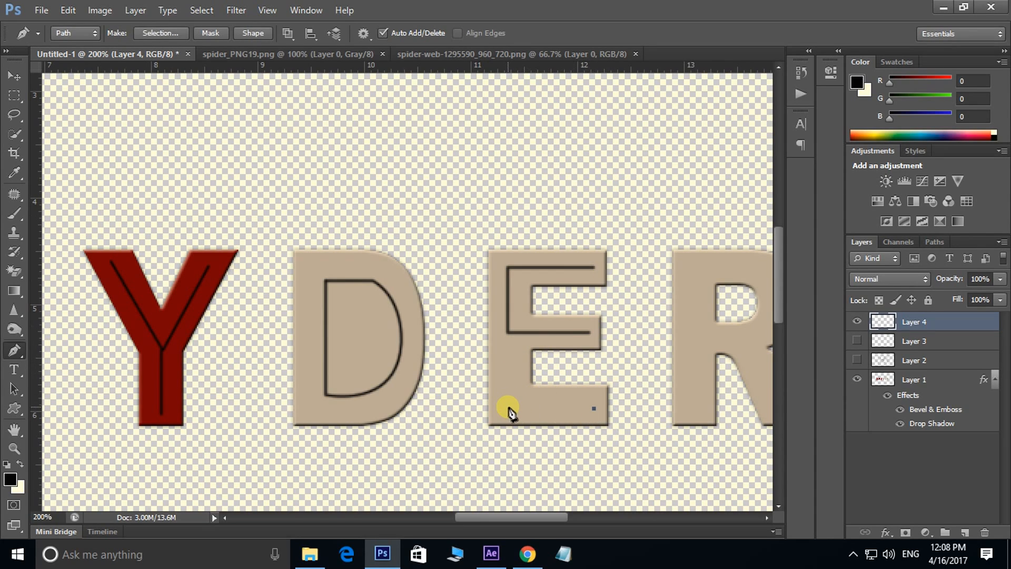
click(506, 333)
right_click(511, 360)
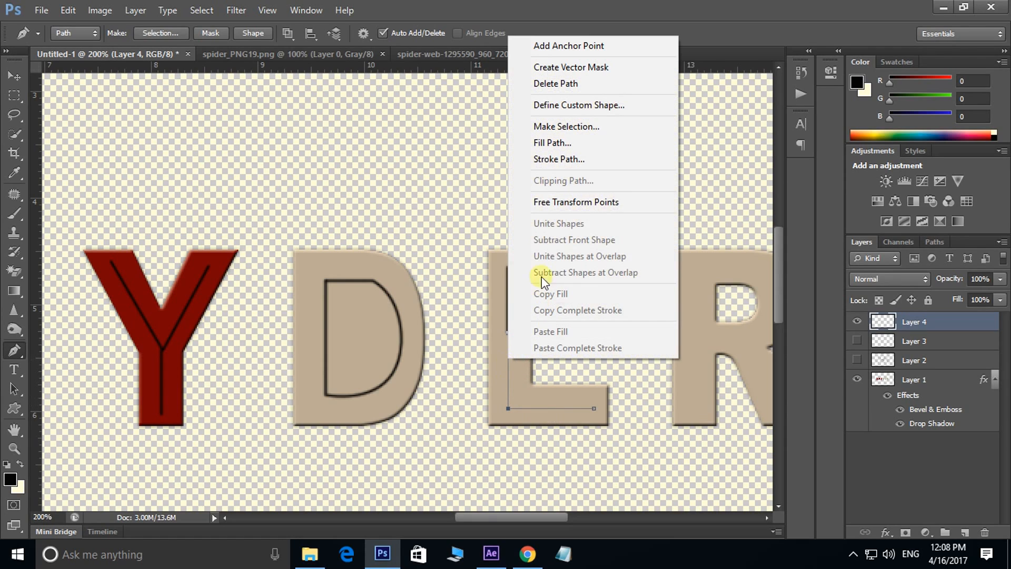
click(560, 159)
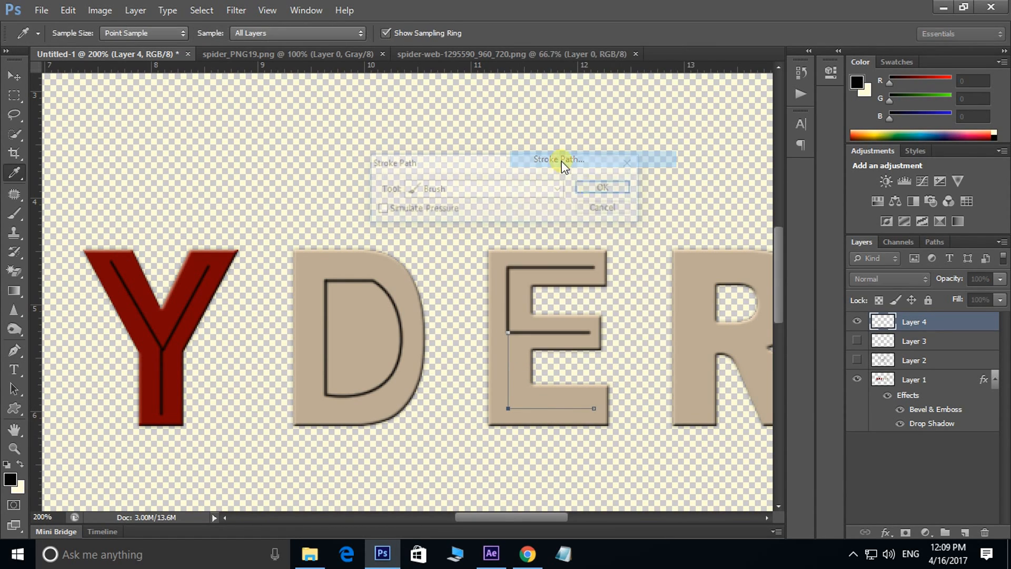
click(605, 188)
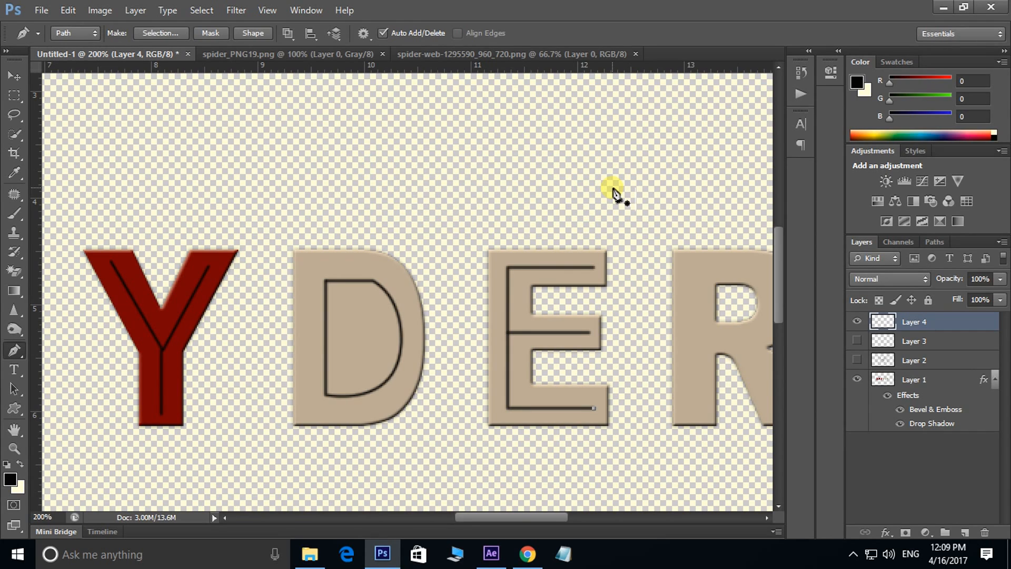
- Trace a closed path around the middle of the letter R's bowl with the Pen tool, with a straight edge along the stem
scroll(643, 316, right, 5)
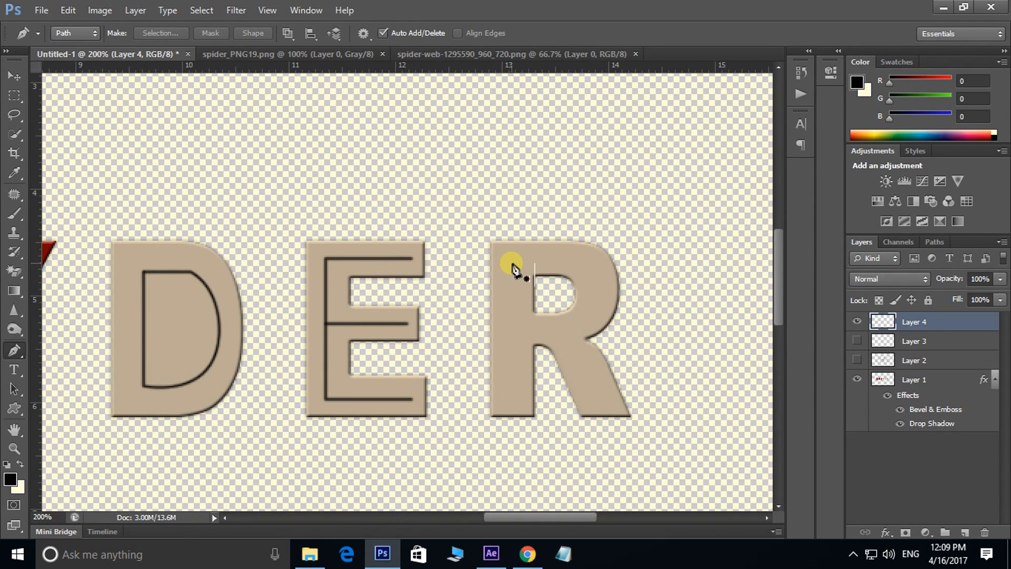
click(509, 260)
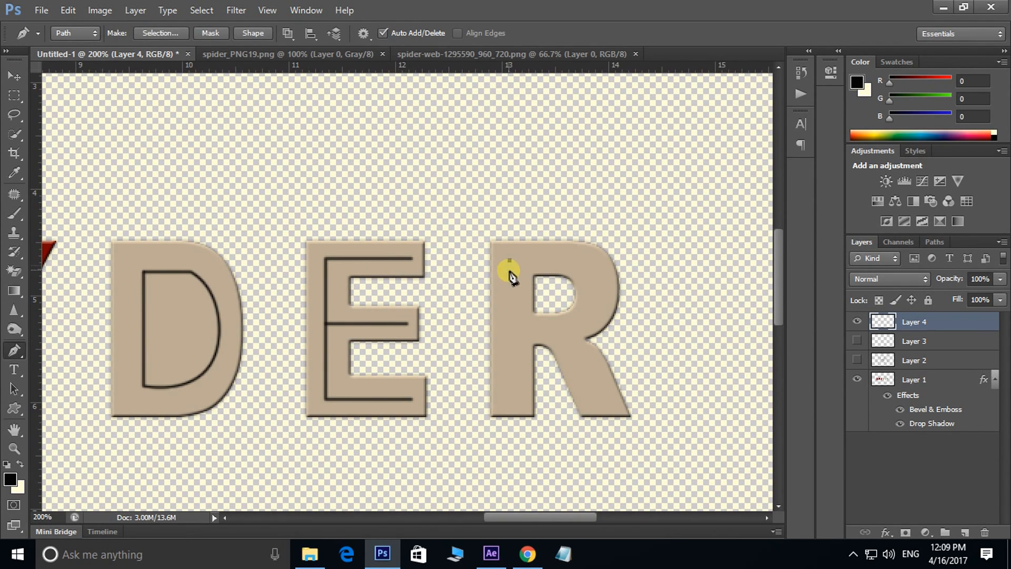
drag(596, 281, 602, 316)
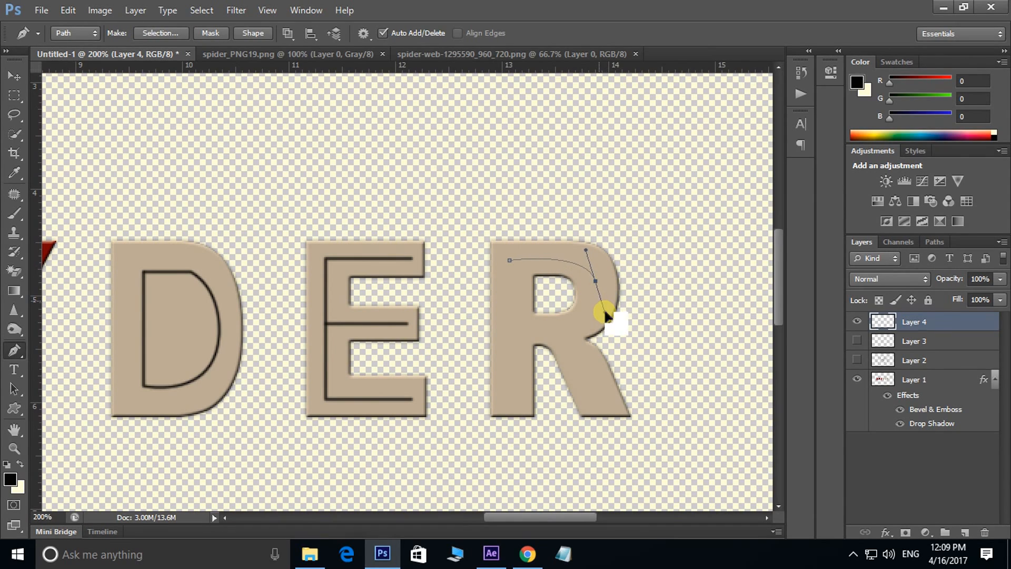
alt+click(595, 281)
drag(564, 332, 527, 342)
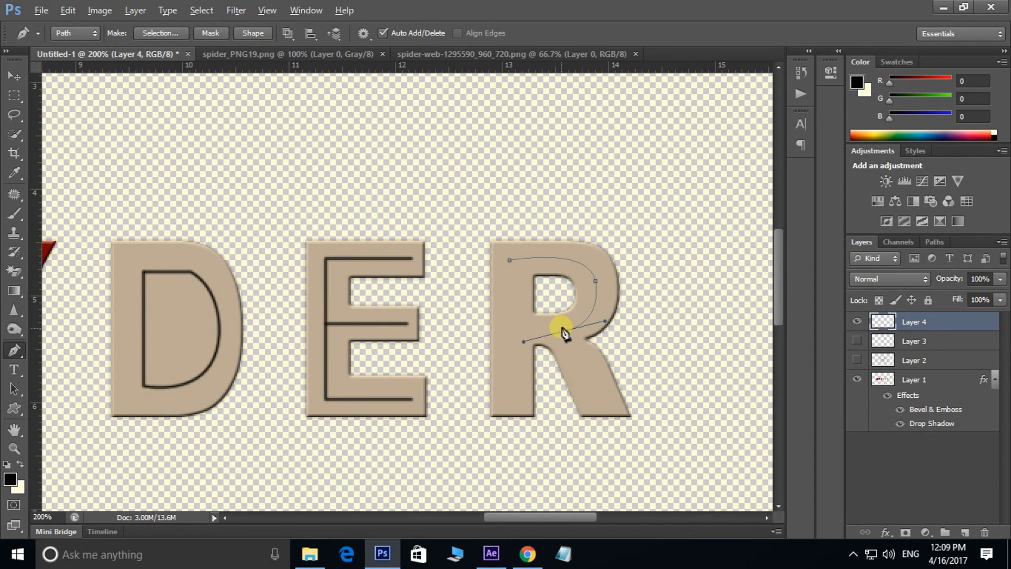
alt+click(564, 332)
click(511, 262)
- Stroke the closed path in the R's bowl with the Brush and delete the path, keeping Layer 4
right_click(548, 262)
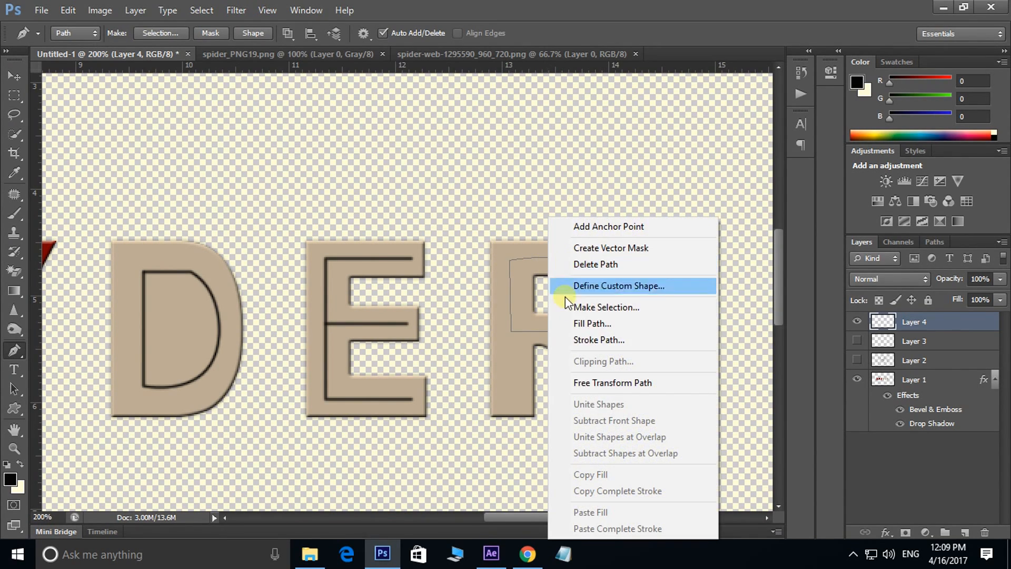
click(585, 335)
click(606, 188)
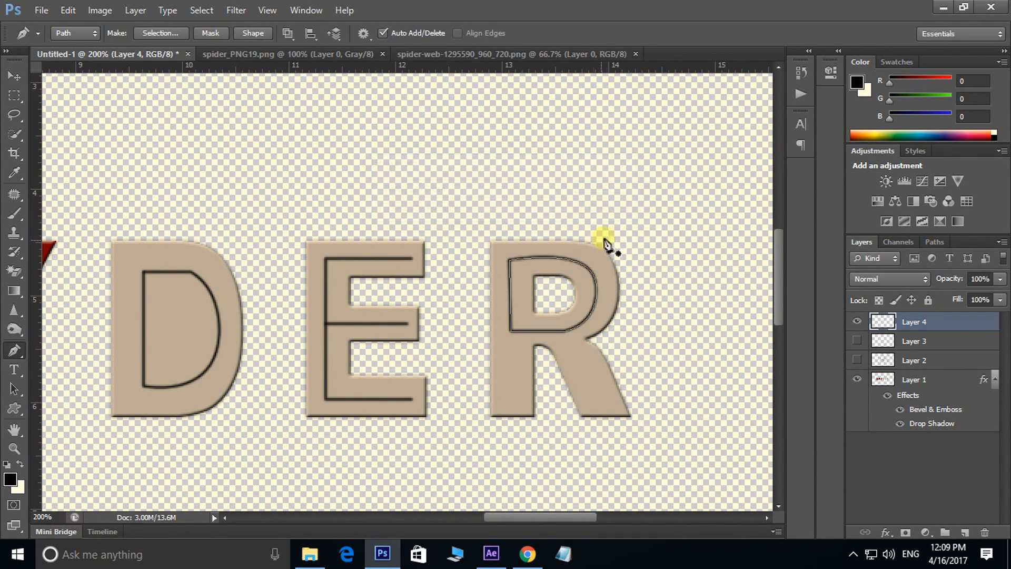
key(Delete)
key(Delete)
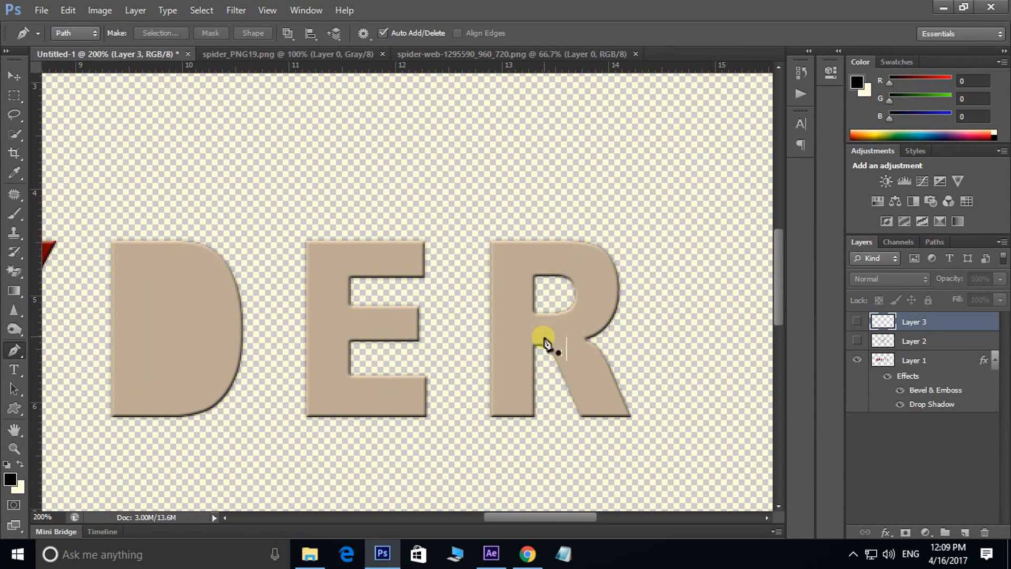
key(ctrl+z)
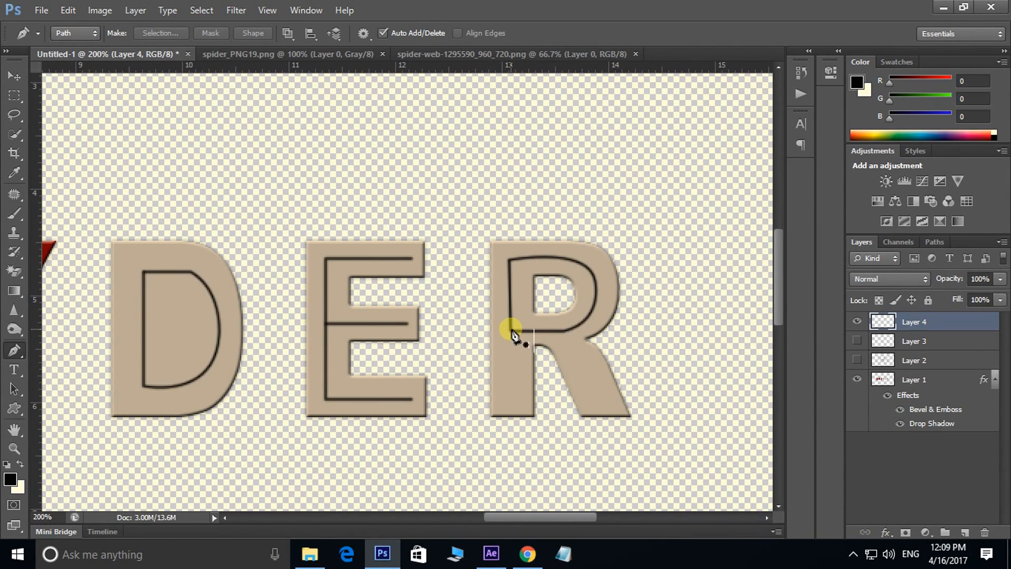
- Draw a straight path down the R's stem from the bowl line with the Pen tool and stroke it with the Brush
click(512, 330)
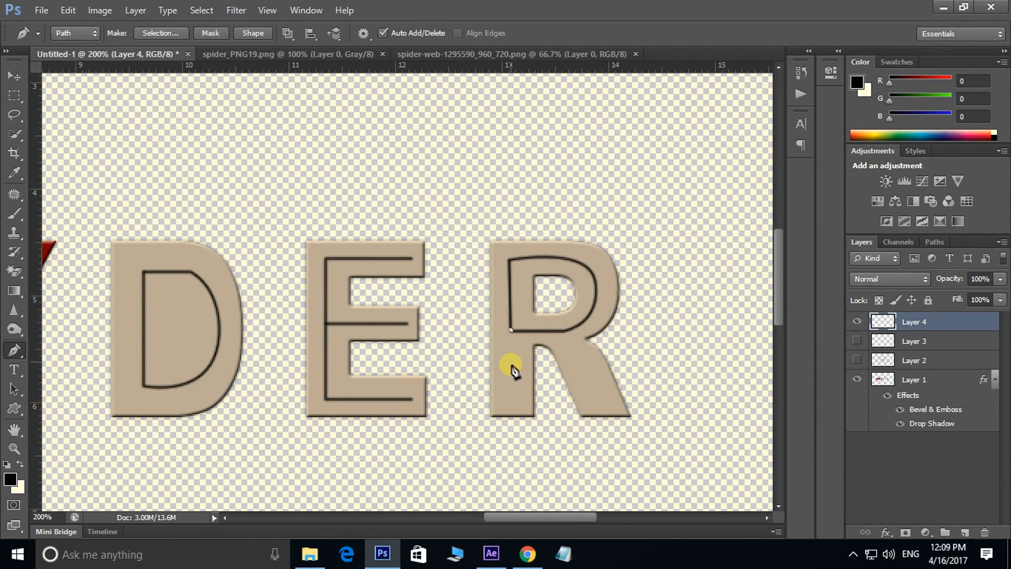
right_click(513, 406)
click(579, 198)
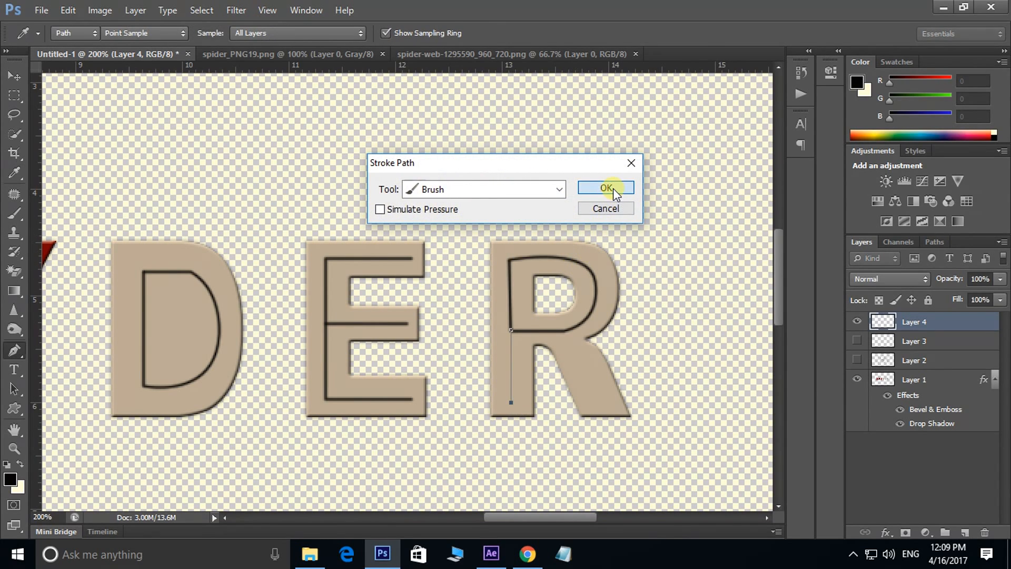
click(606, 188)
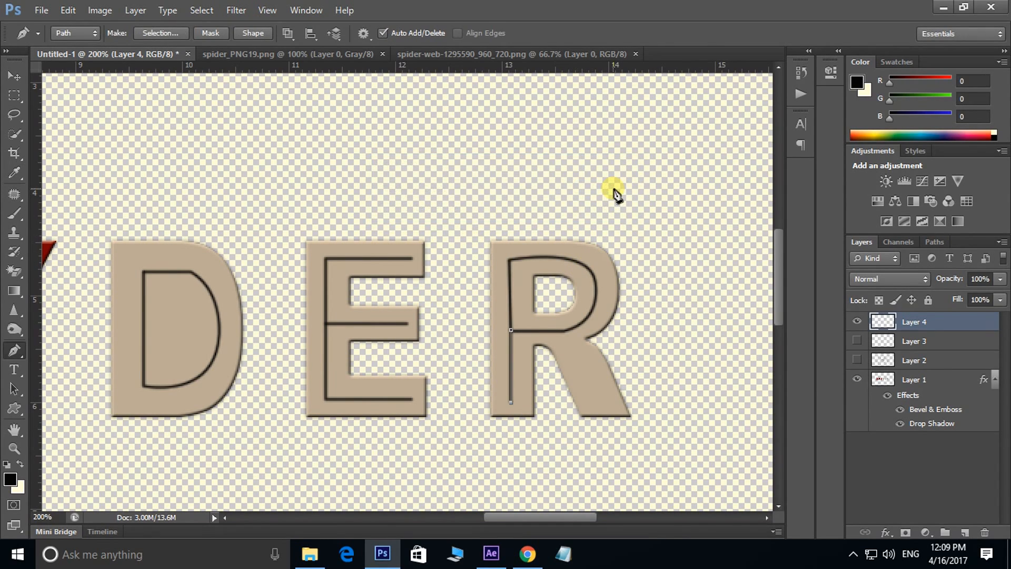
- Draw a straight path along the R's diagonal leg from the bowl line and stroke it with the Brush
click(566, 332)
click(600, 402)
right_click(601, 402)
click(640, 198)
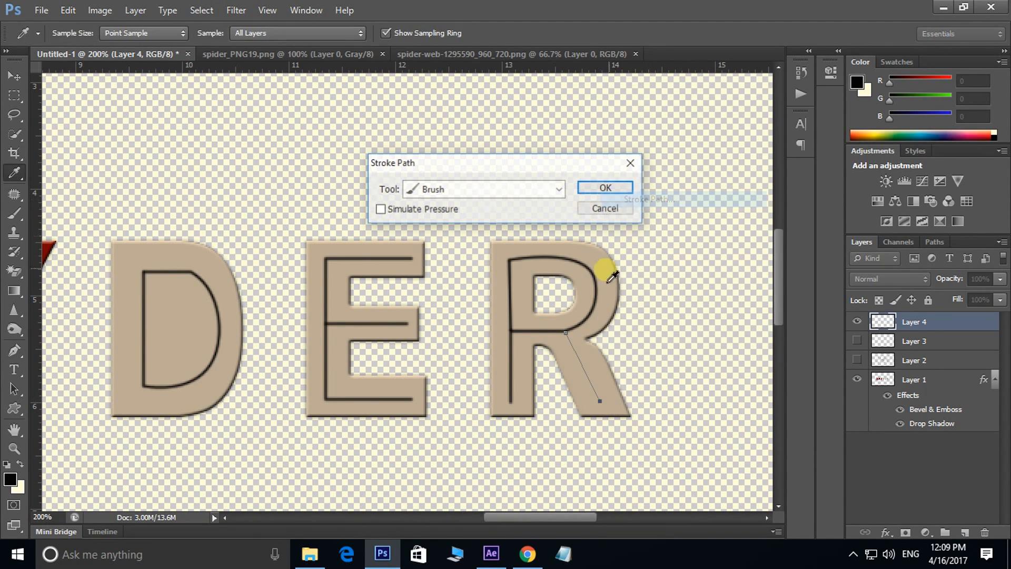
click(610, 189)
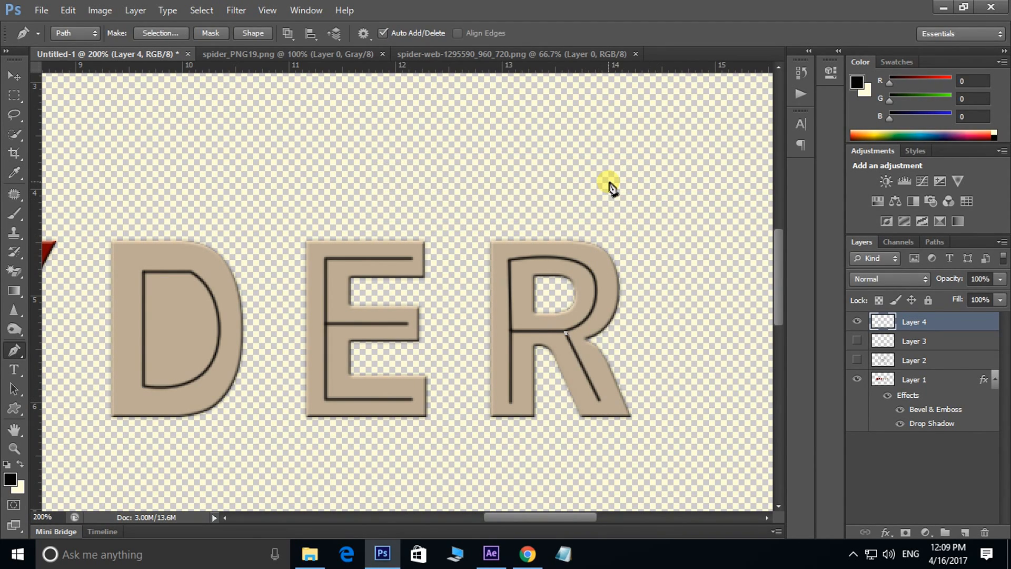
- Show Layer 3, shrink the spider to about 78% width and 80% height, and centre it within the D's inner line
click(858, 341)
drag(214, 339, 442, 315)
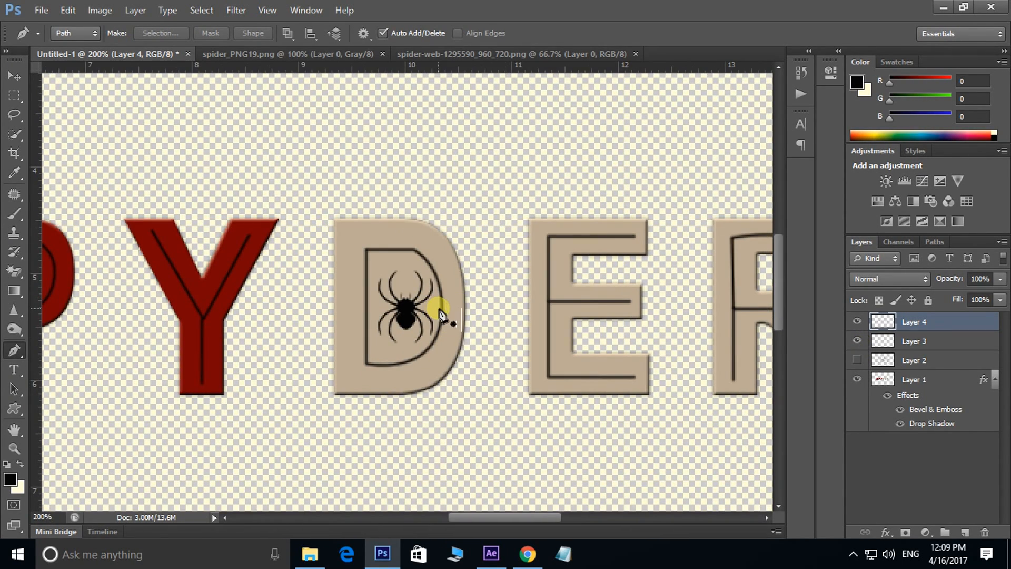
click(14, 75)
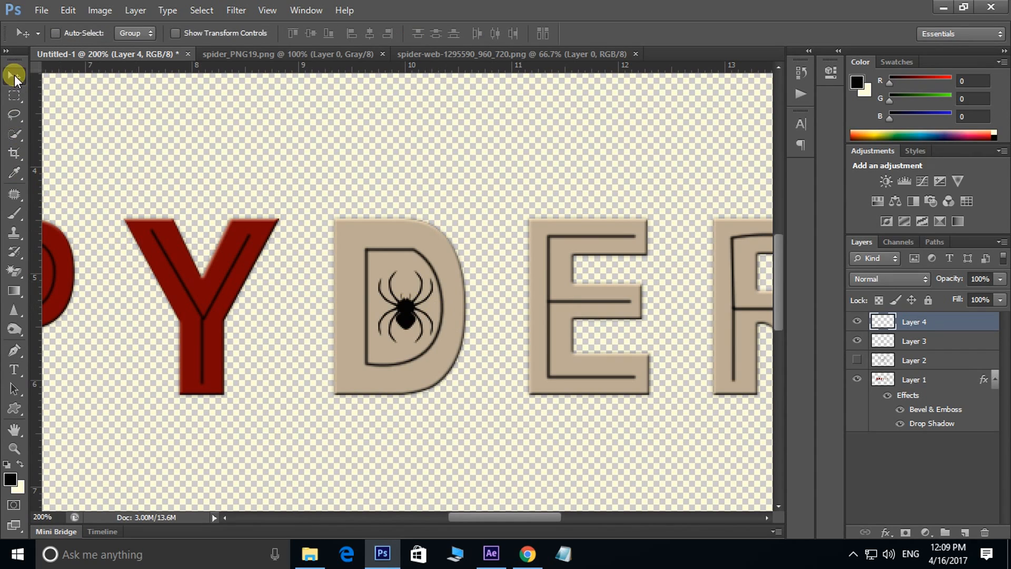
right_click(408, 318)
click(435, 323)
key(ctrl+t)
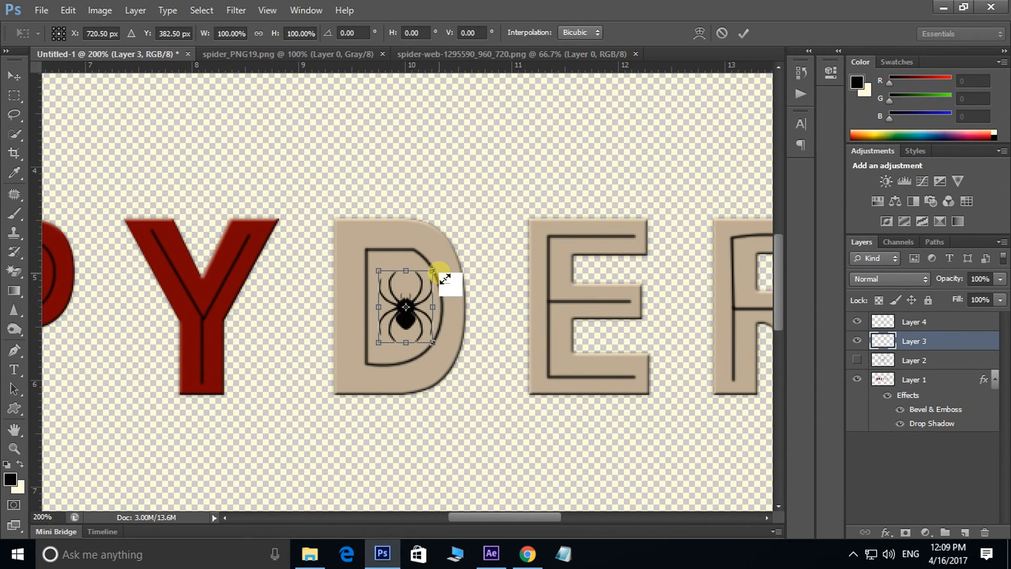
drag(439, 271, 427, 278)
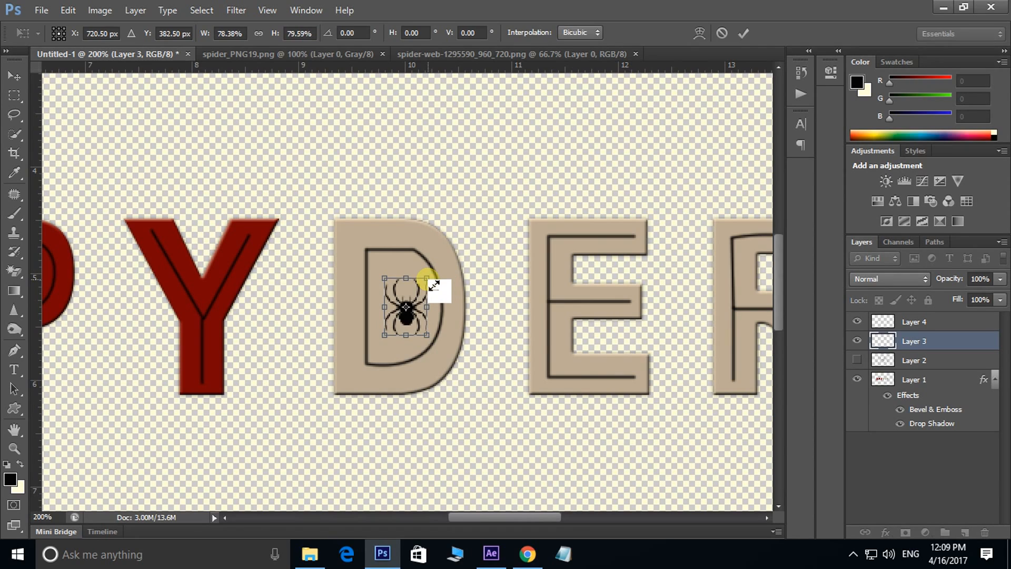
key(Return)
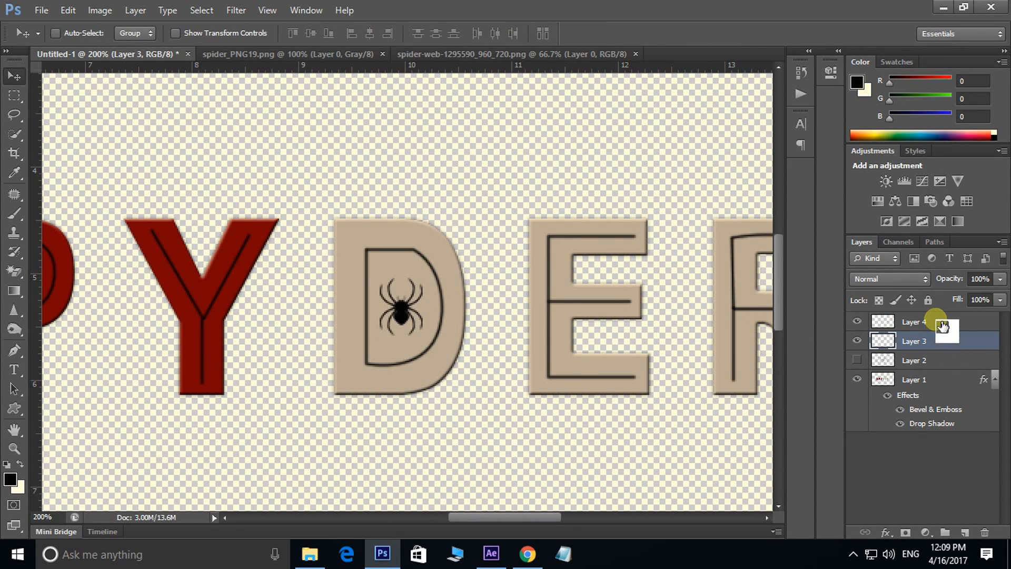
- Merge the inner lines on Layer 4 with the spider on Layer 3
click(940, 324)
key(Delete)
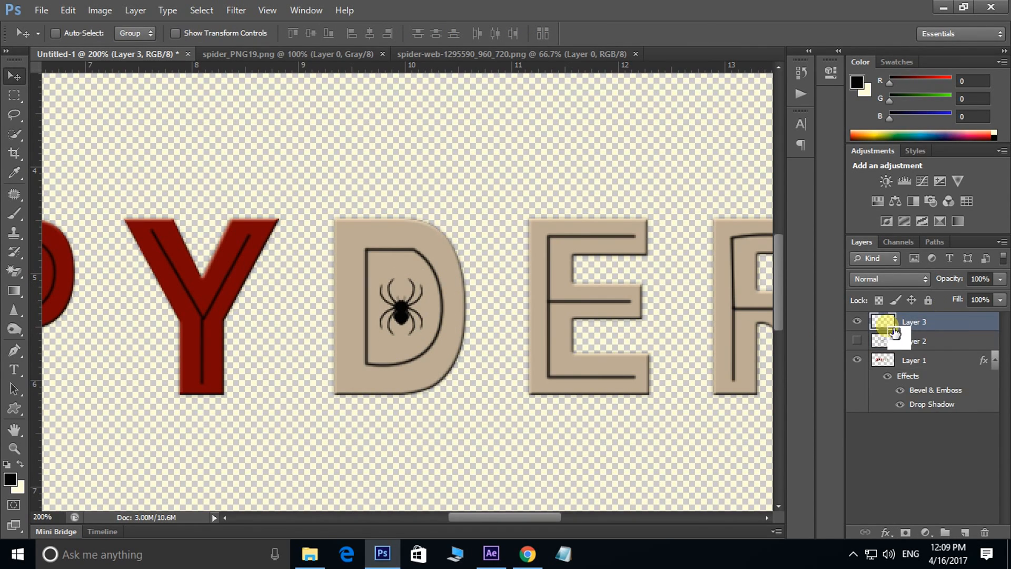
key(ctrl+minus)
- Check the merged lines and spider by toggling Layer 3's visibility, and undo the test move
click(858, 321)
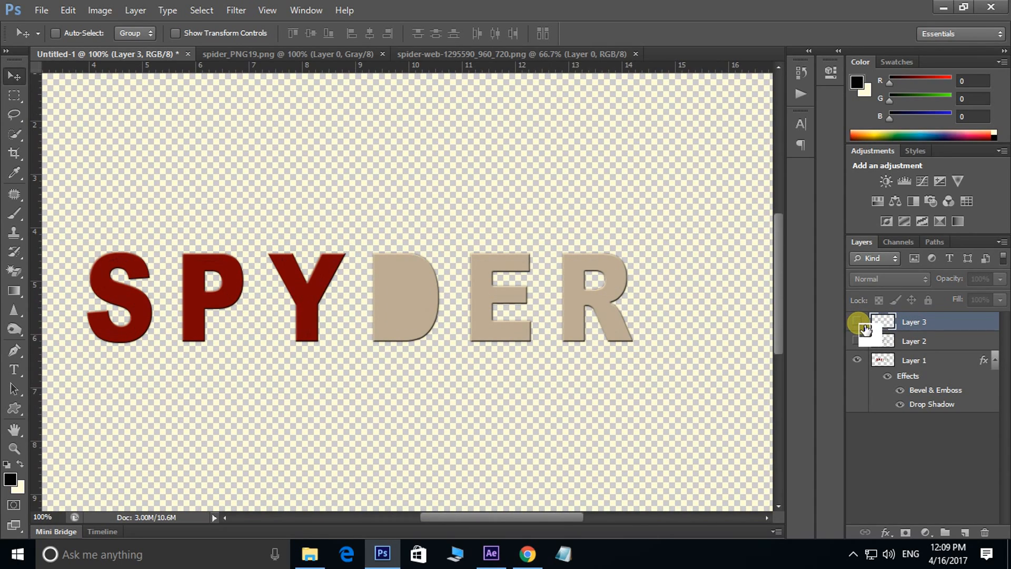
click(858, 321)
drag(418, 303, 411, 182)
key(ctrl+z)
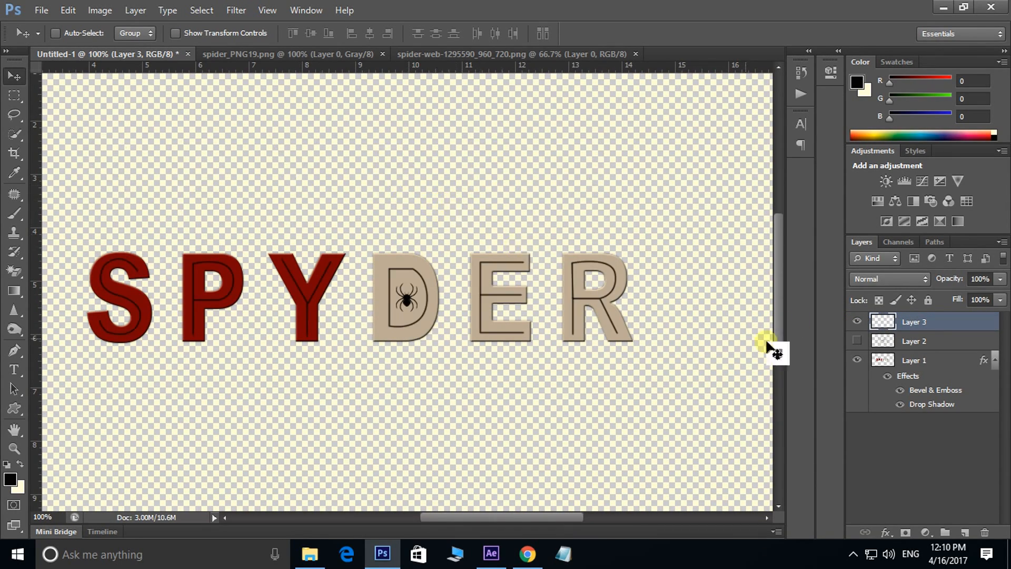
click(857, 322)
click(857, 322)
click(858, 321)
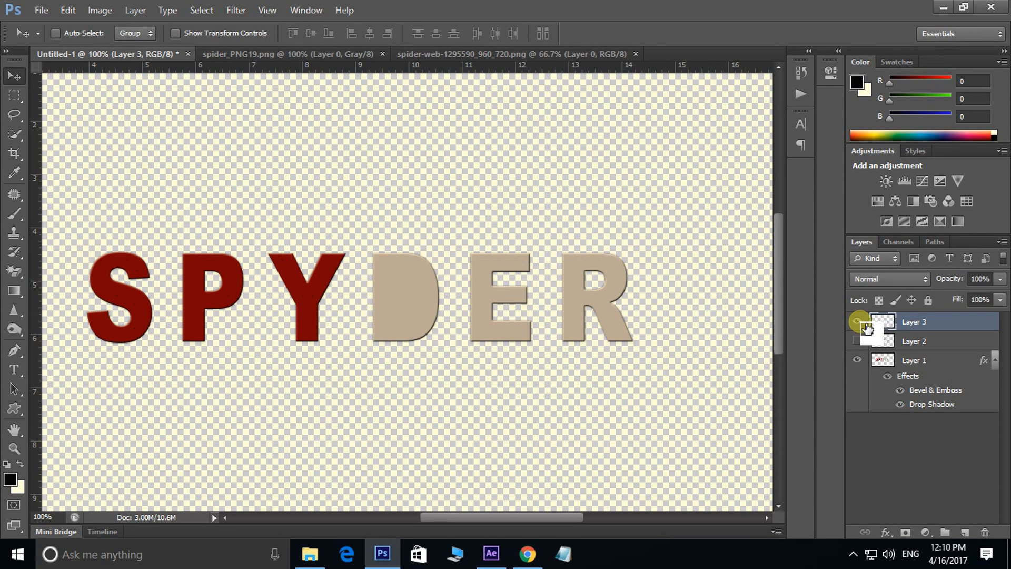
click(857, 321)
click(858, 322)
click(858, 321)
drag(519, 391, 582, 386)
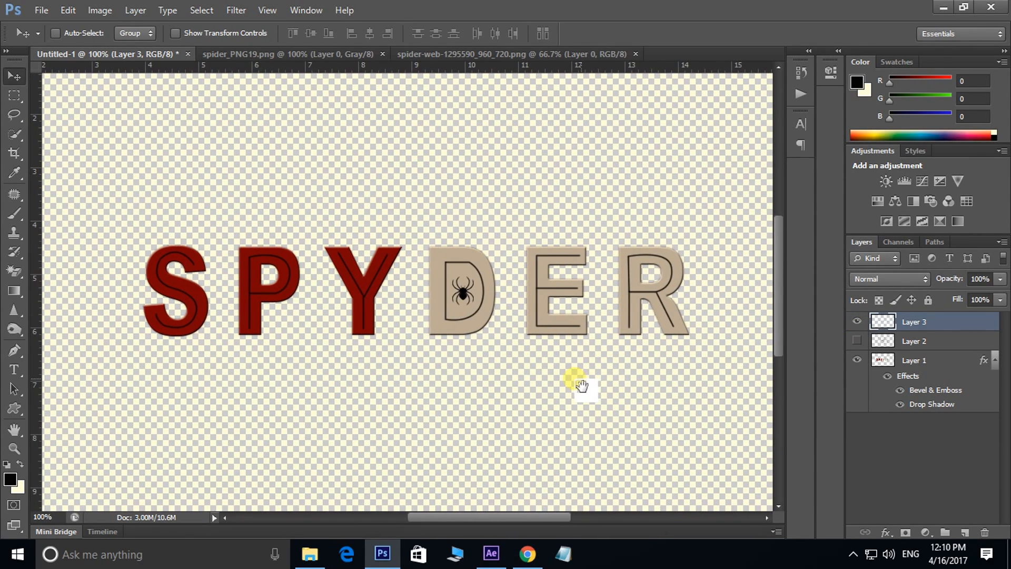
- Make the spider web on Layer 2 visible and start saving the document
click(857, 341)
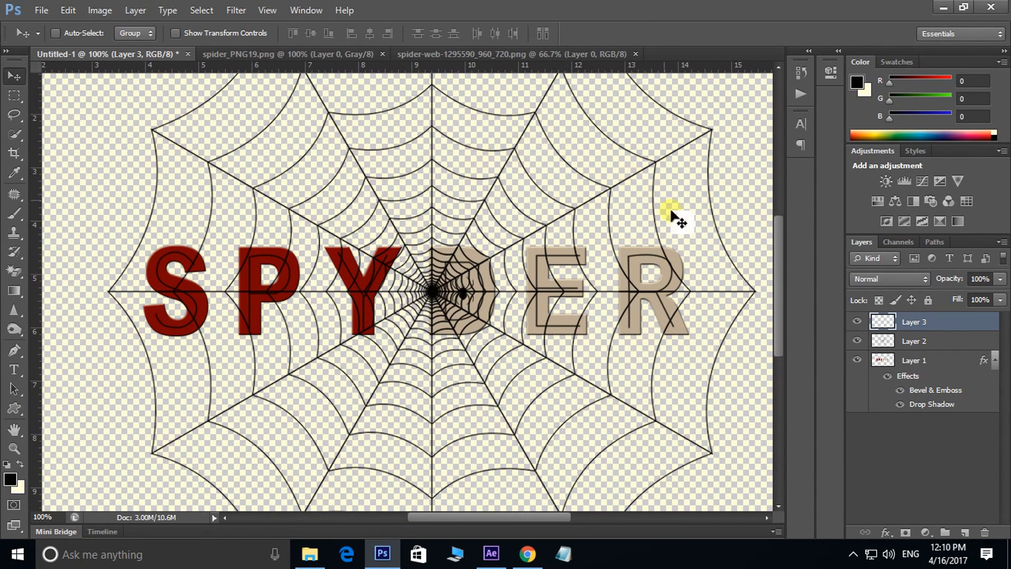
drag(524, 323, 504, 330)
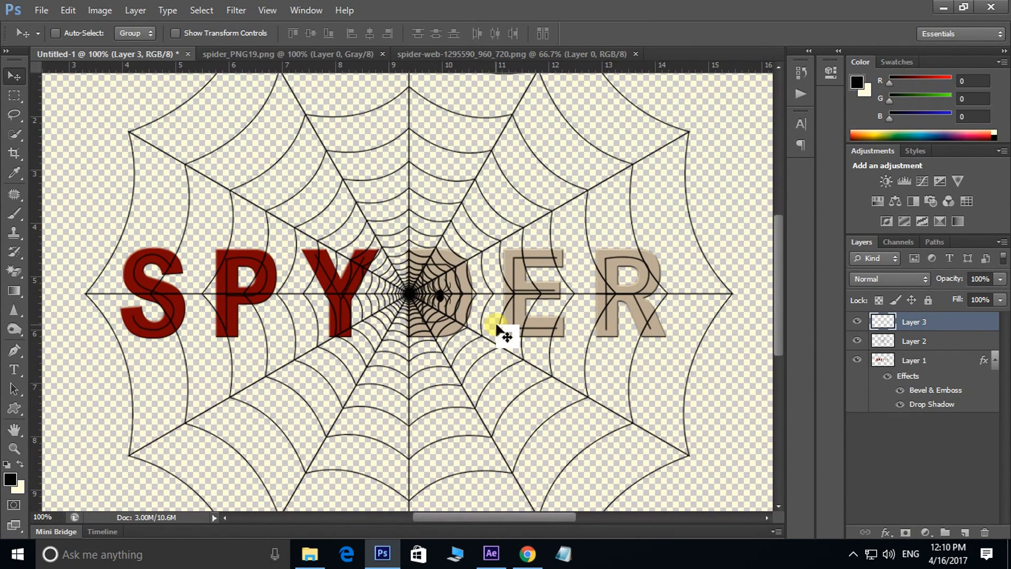
scroll(495, 328, down, 2)
scroll(453, 343, up, 2)
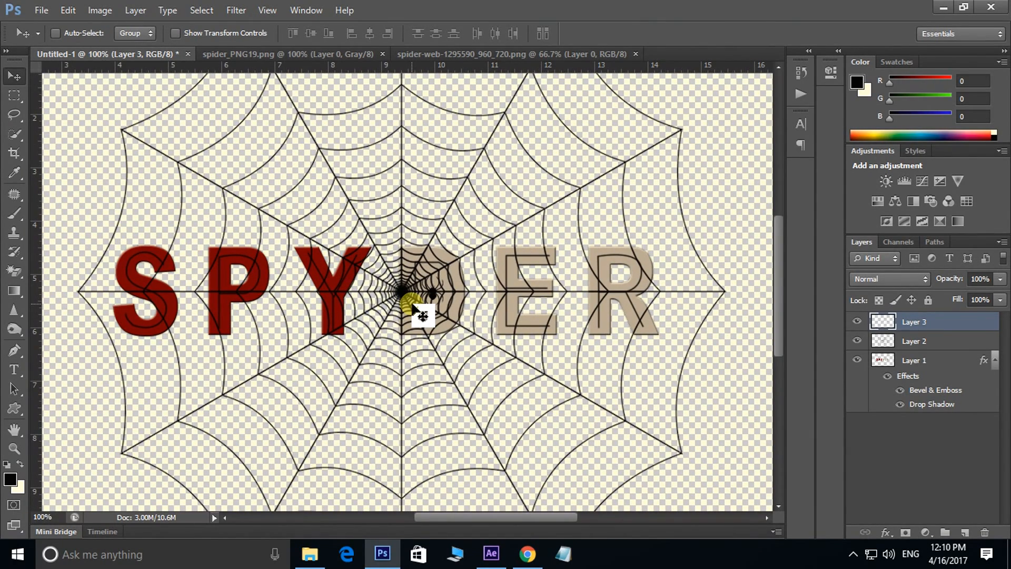
mouse_move(414, 311)
mouse_down()
mouse_move(445, 285)
mouse_move(404, 322)
mouse_up()
click(41, 10)
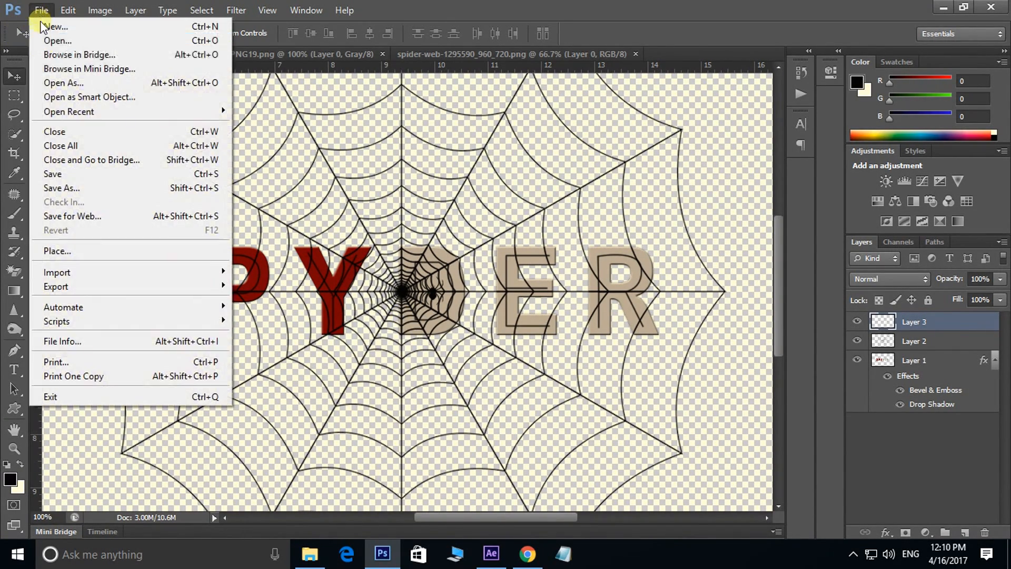
click(62, 174)
click(715, 154)
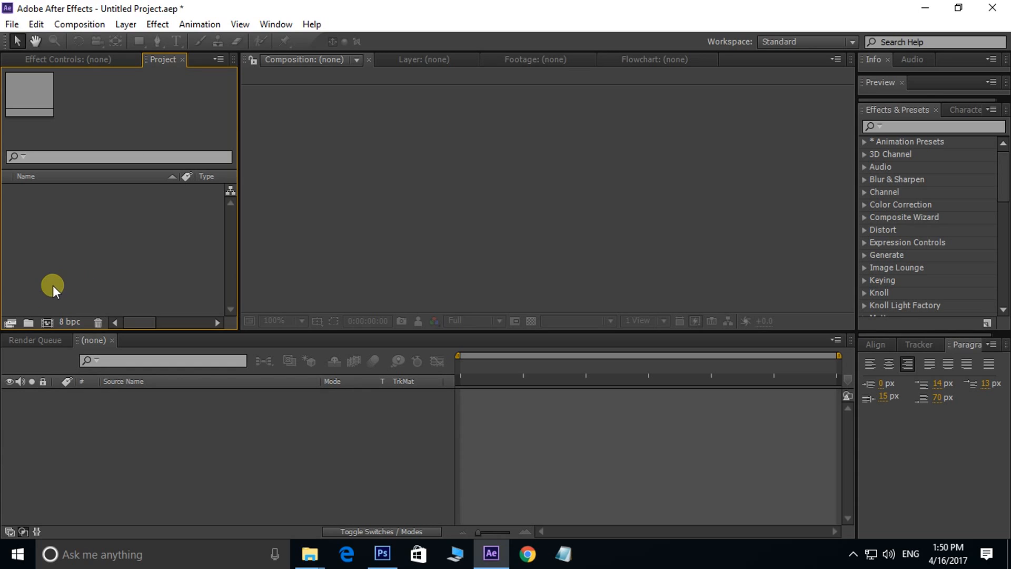
- In After Effects, create a 1584 x 768 px composition at 25 fps and import spider title.psd as a composition with layer styles merged into footage
click(49, 322)
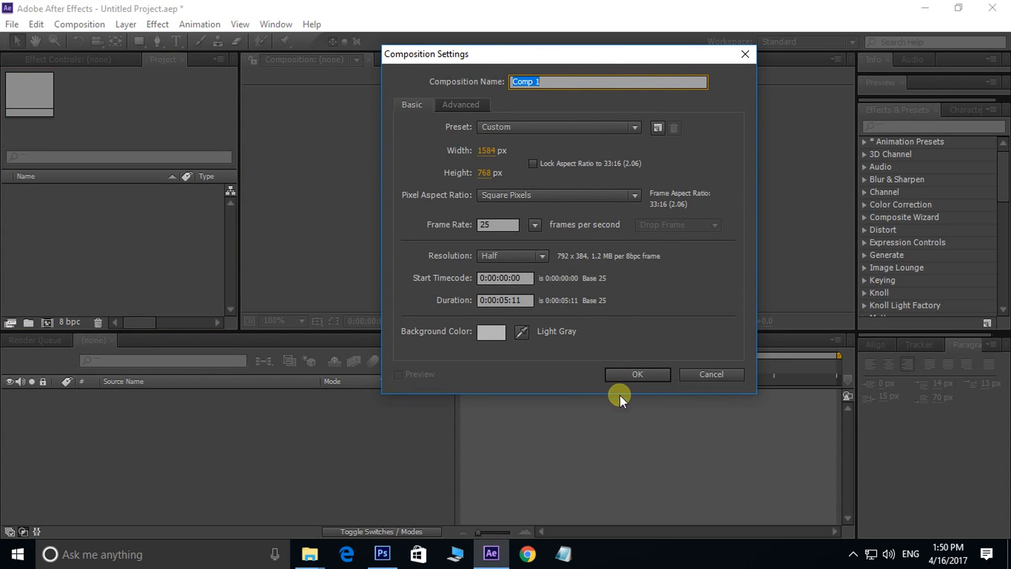
click(642, 375)
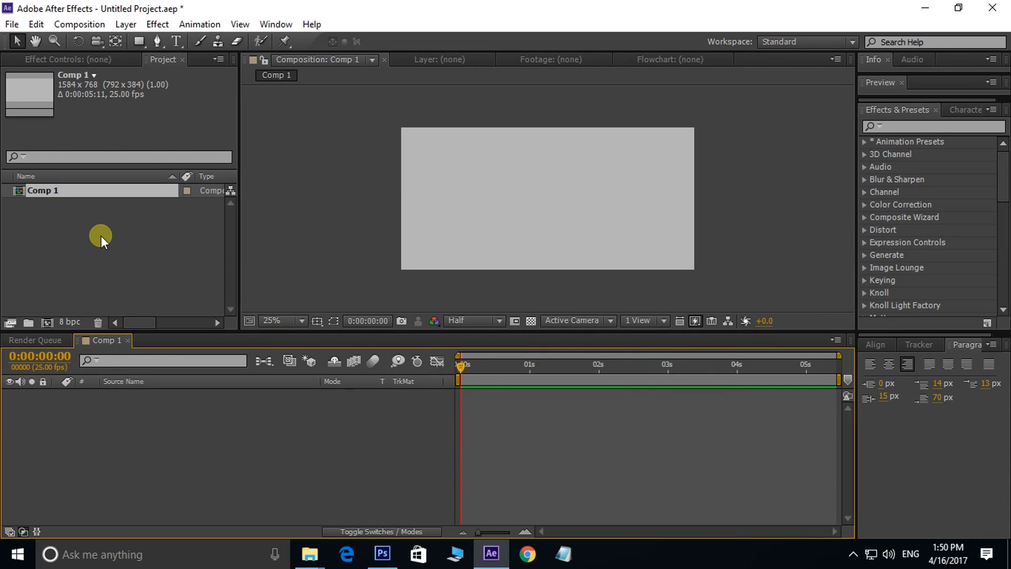
double_click(75, 244)
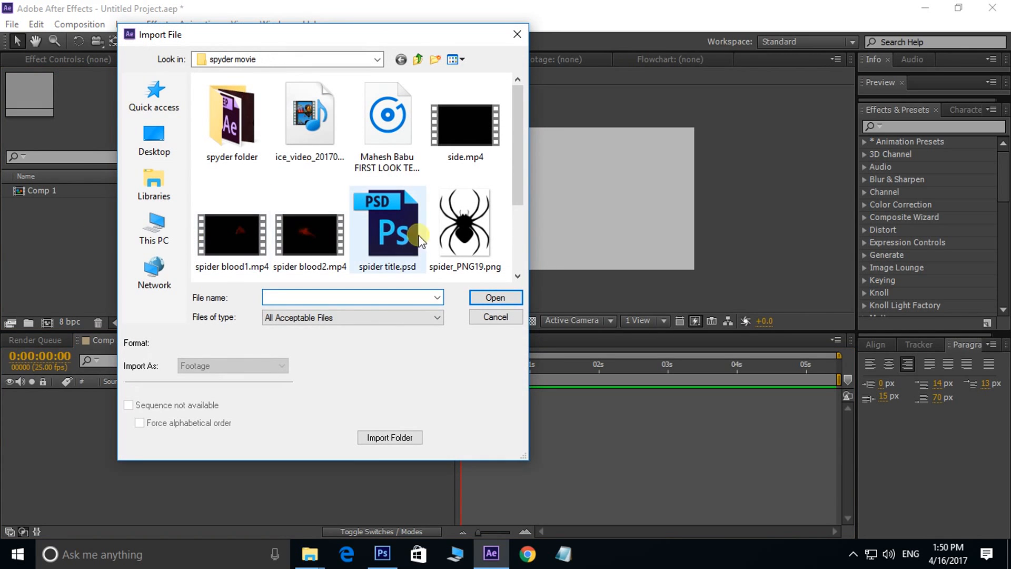
click(399, 217)
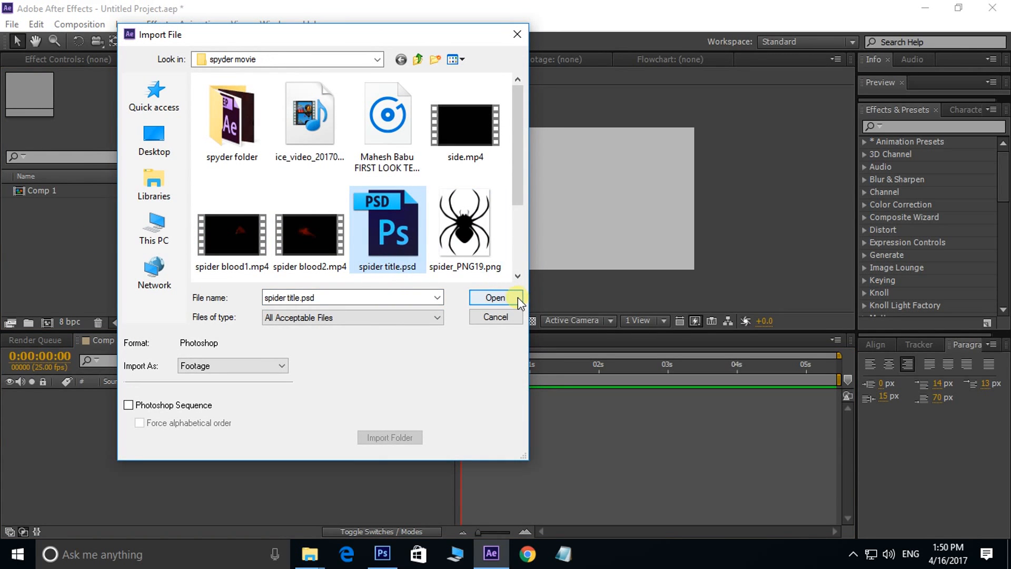
click(495, 297)
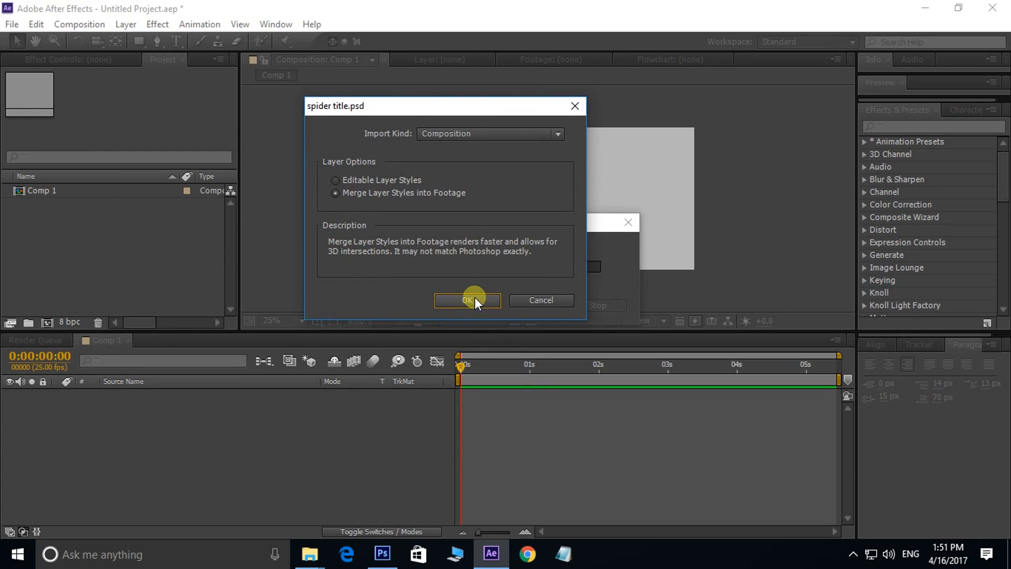
click(475, 299)
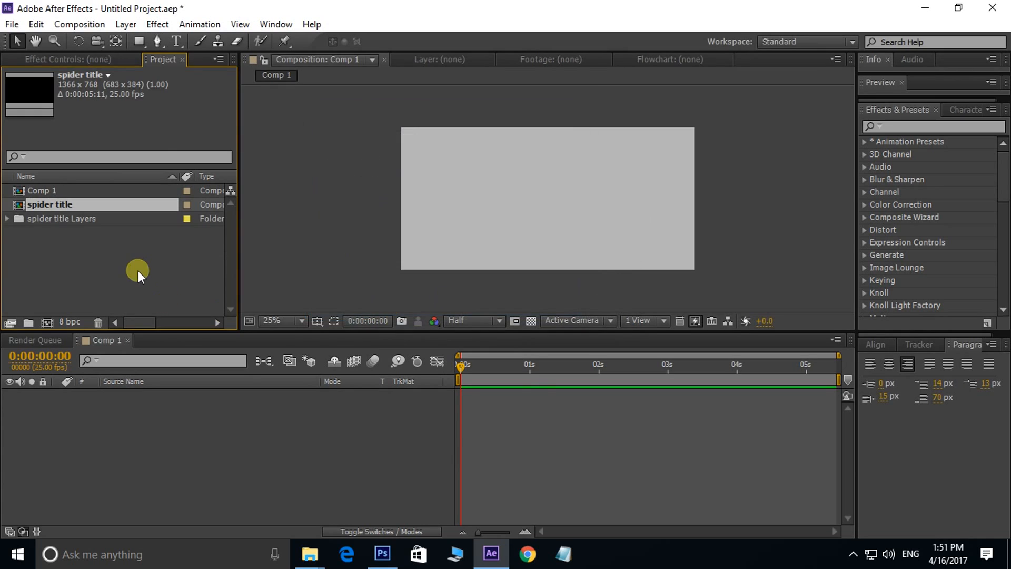
- Add the three layers from the spider title Layers folder to Comp 1
click(8, 219)
drag(37, 276, 85, 233)
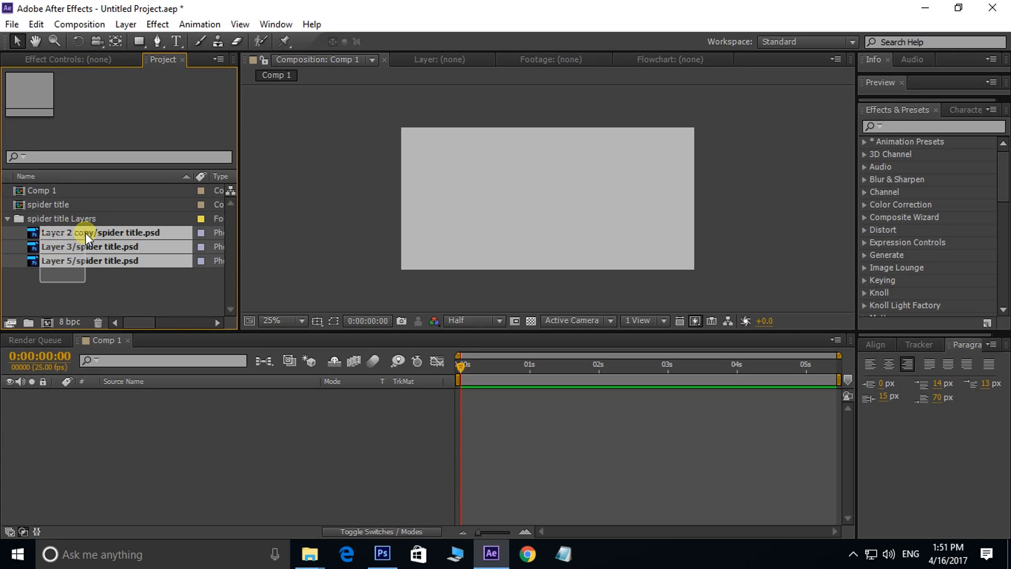
drag(32, 261, 554, 195)
scroll(541, 182, up, 2)
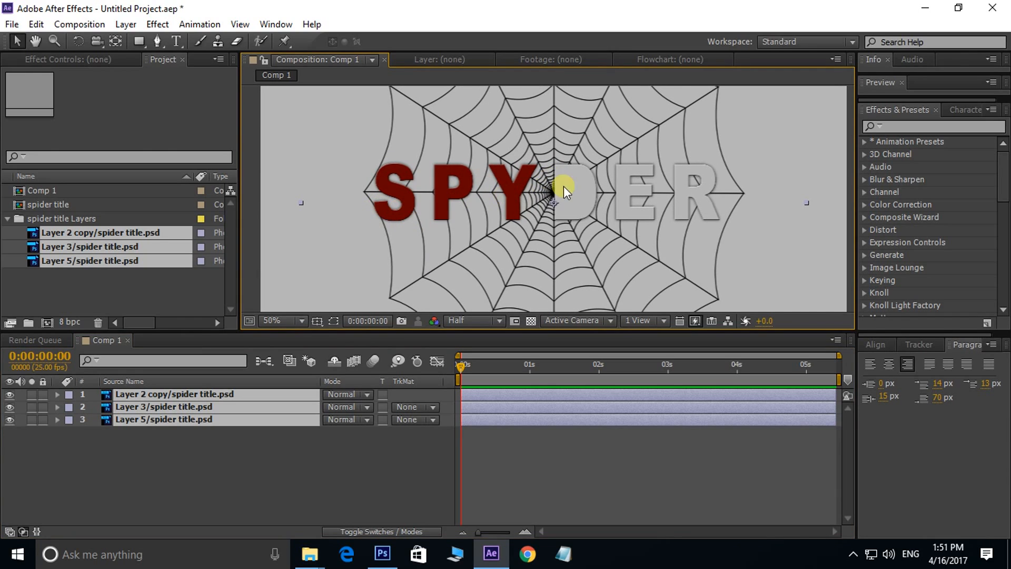
- Move Layer 2 copy, the SPYDER lettering, to the bottom of Comp 1's layer stack
click(203, 470)
click(182, 396)
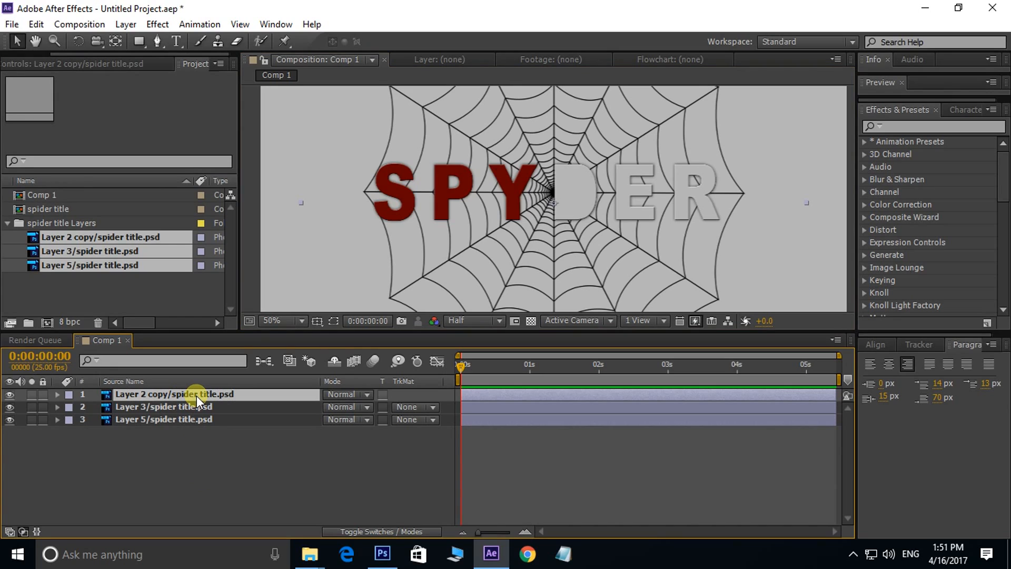
drag(197, 396, 200, 427)
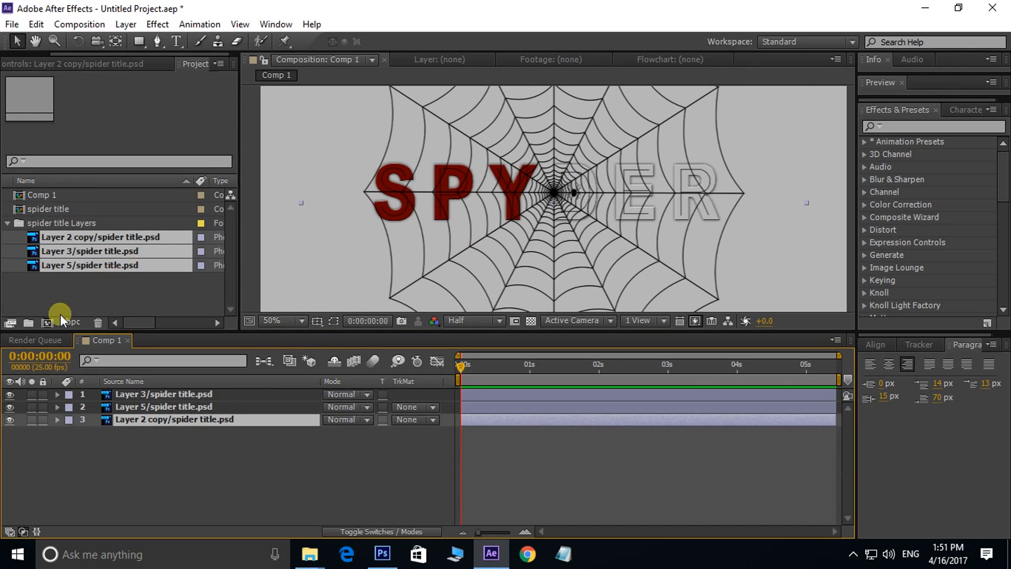
scroll(416, 160, up, 1)
scroll(506, 168, down, 1)
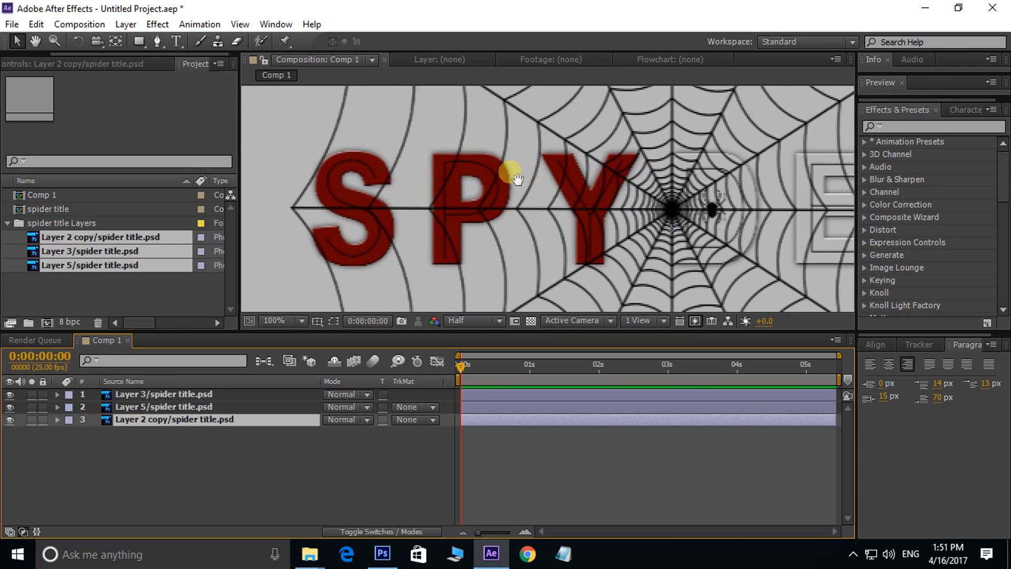
- Inspect the lines and spider on Layer 3 alone, and the web and lettering layers with Layer 3 hidden
drag(11, 407, 11, 420)
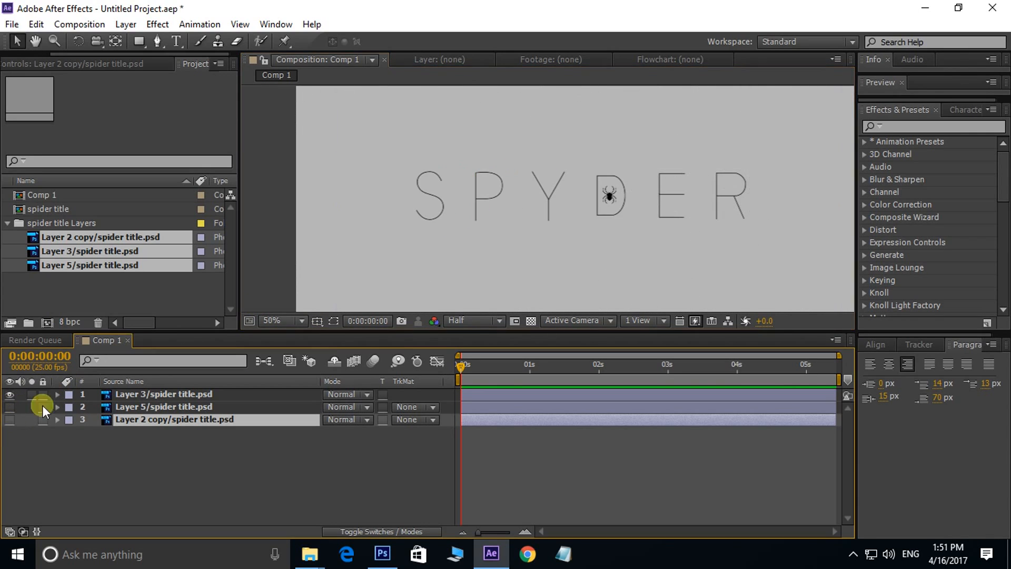
drag(502, 174, 429, 183)
drag(115, 278, 553, 238)
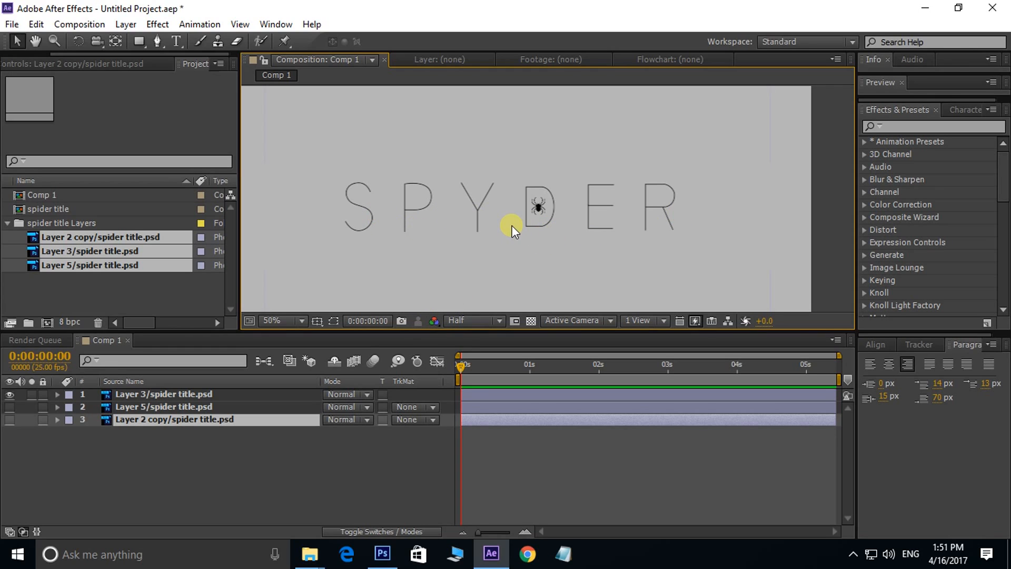
click(10, 394)
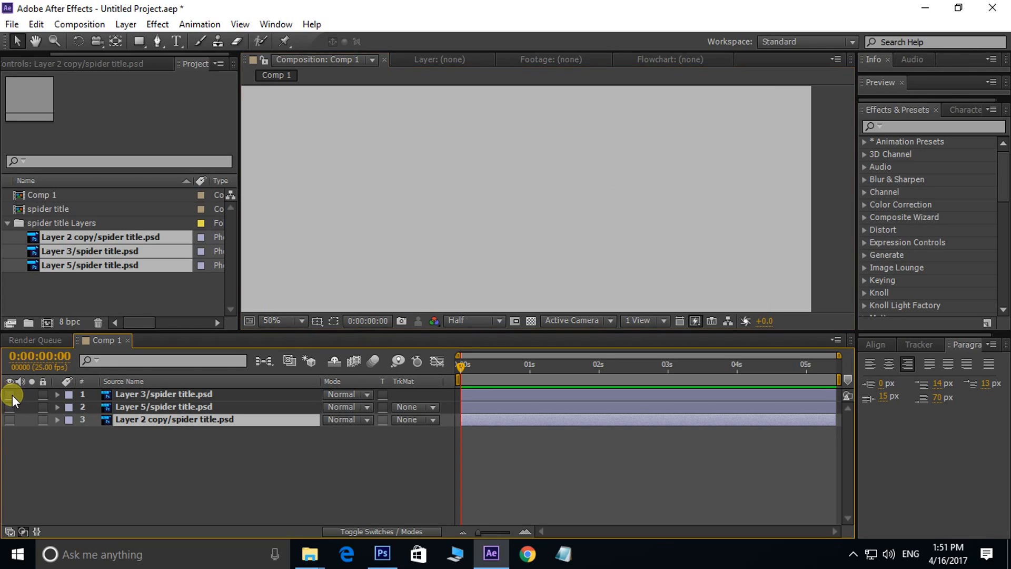
drag(10, 409, 11, 417)
click(8, 420)
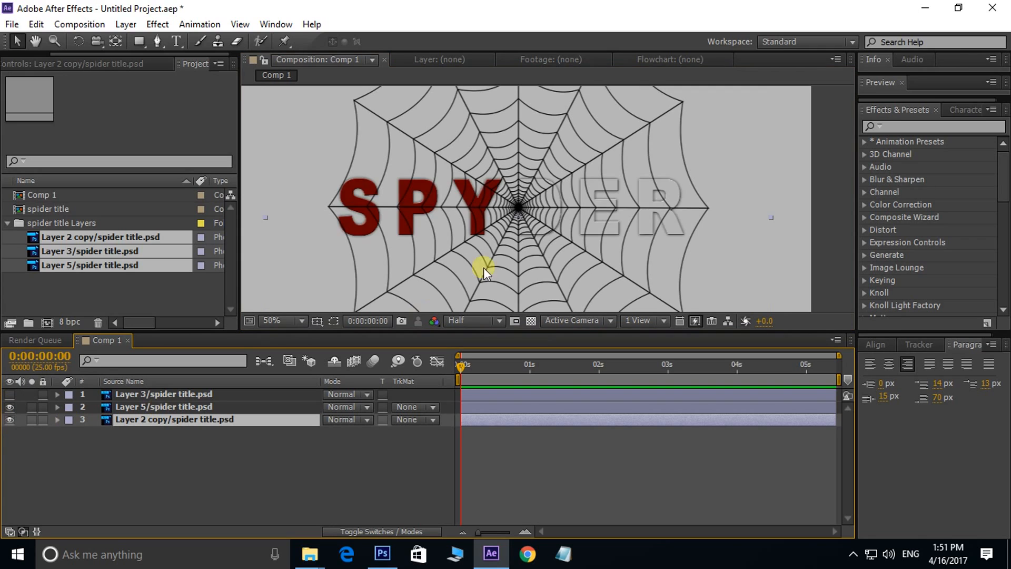
- Pre-compose Layer 5, the web, and Layer 2 copy, the SPYDER lettering, together in Comp 1
mouse_move(644, 161)
mouse_down()
mouse_move(663, 153)
mouse_move(654, 162)
mouse_up()
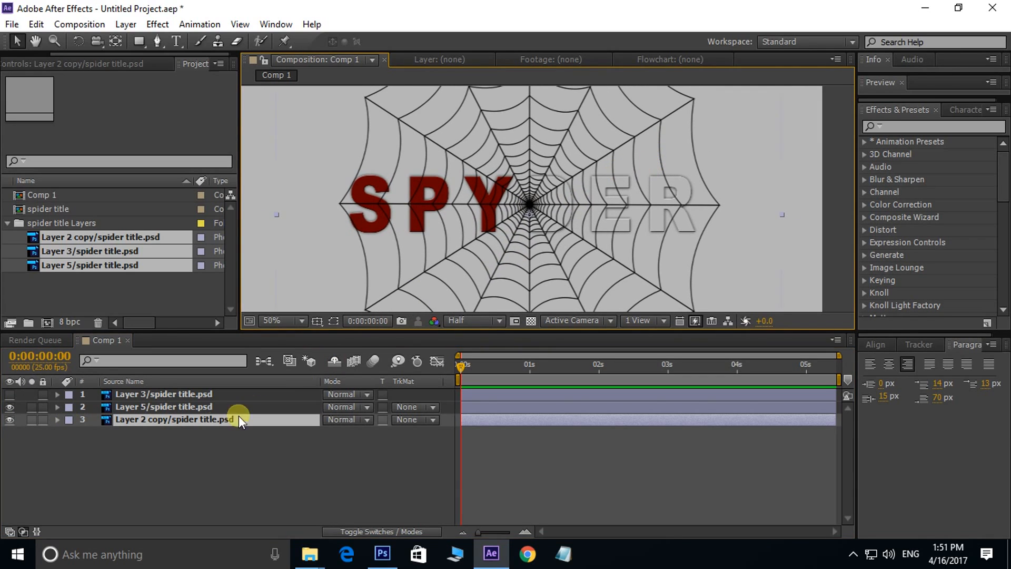
drag(174, 437, 197, 410)
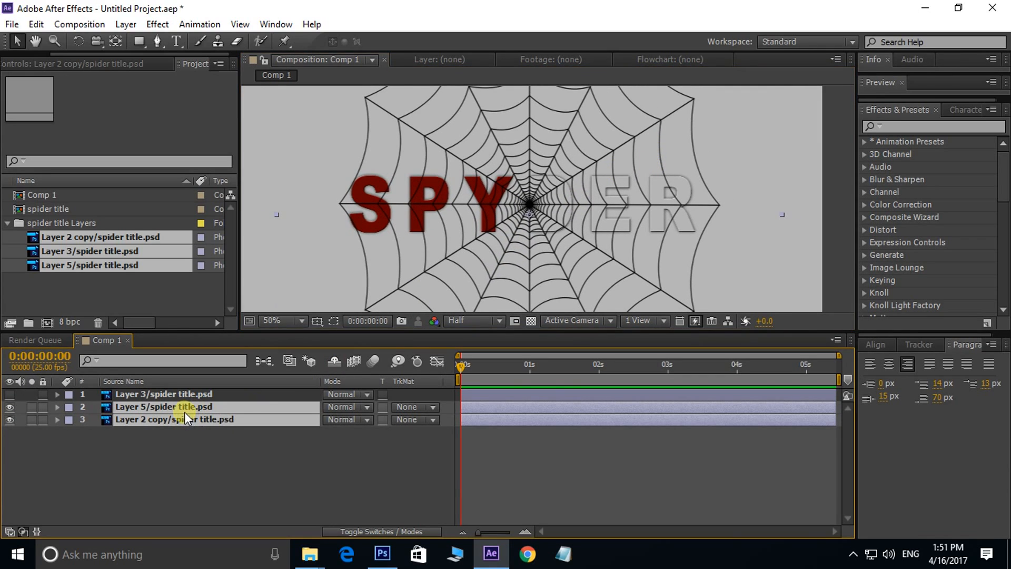
right_click(184, 416)
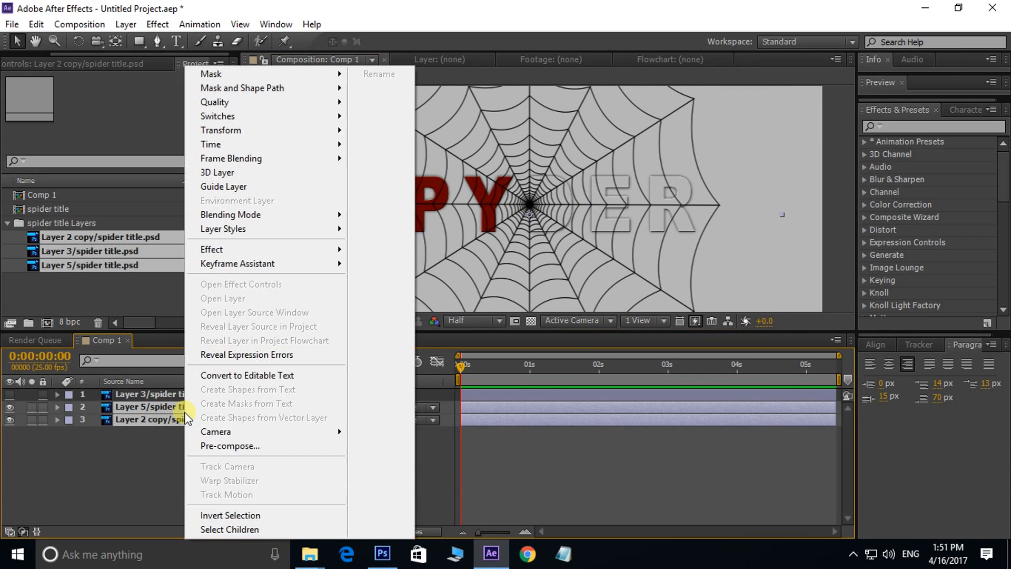
click(209, 444)
click(532, 350)
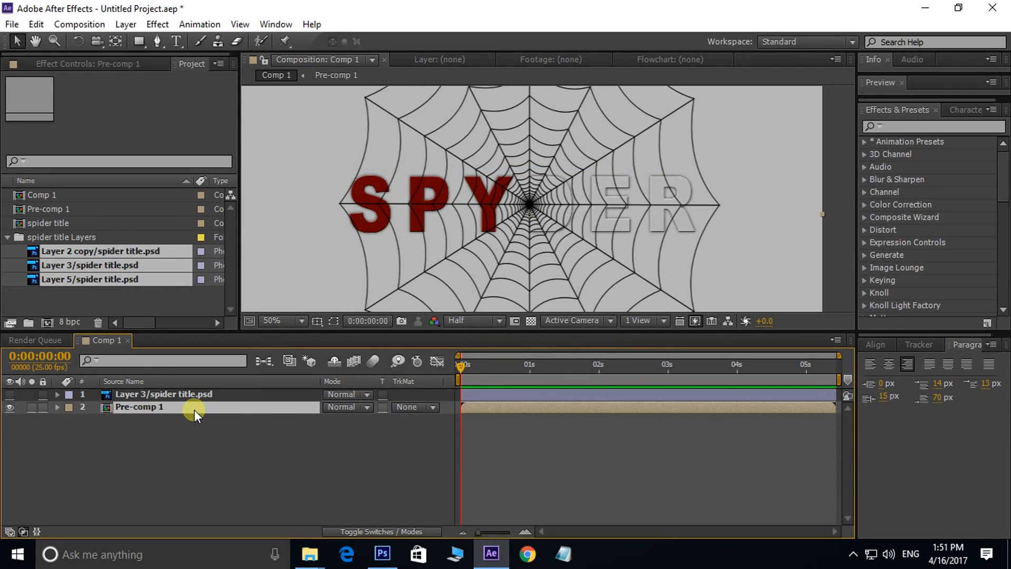
- Open the new pre-composition and set the opacity of Layer 5, the web, to 30%
double_click(151, 409)
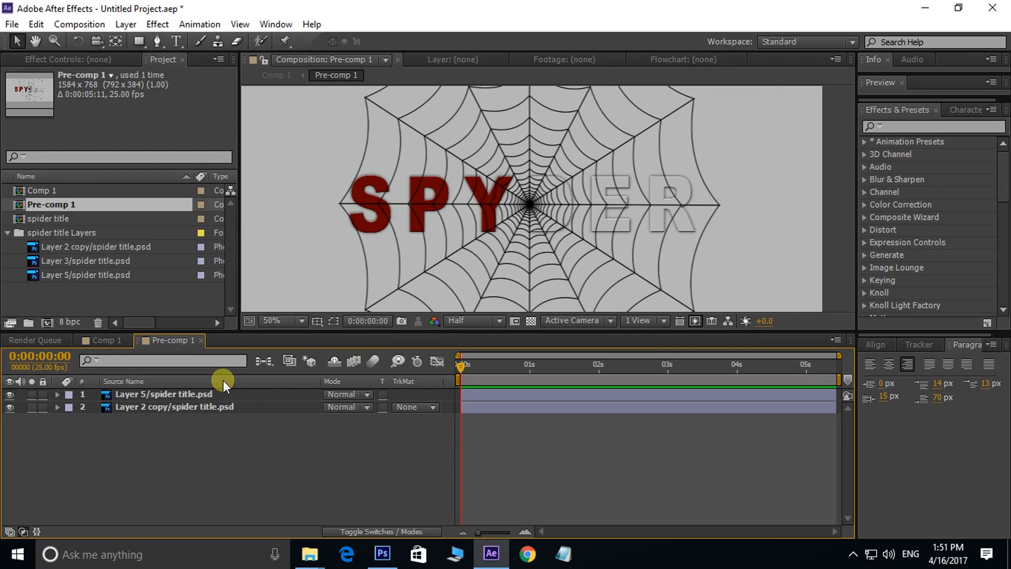
drag(492, 185, 472, 203)
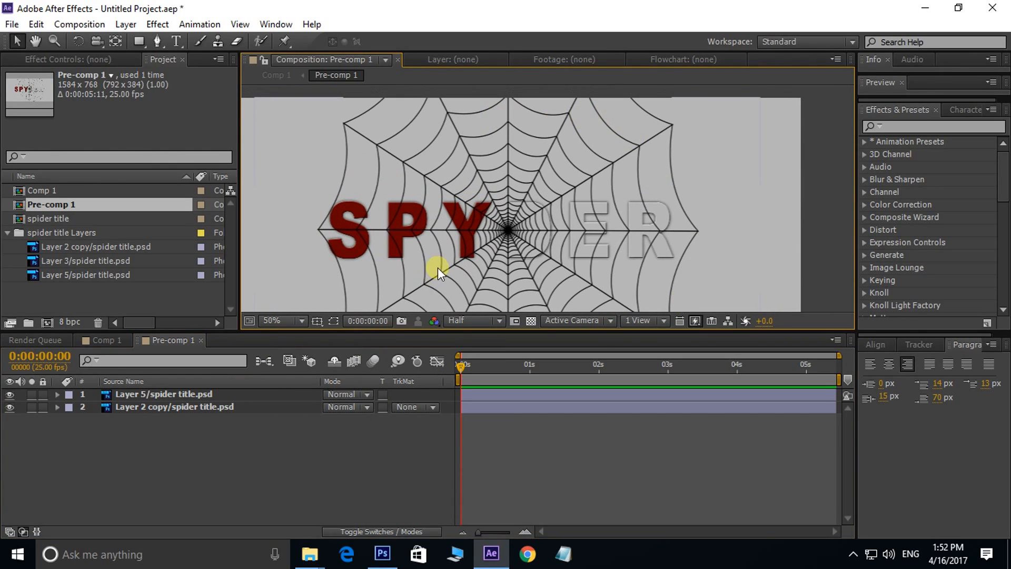
click(169, 396)
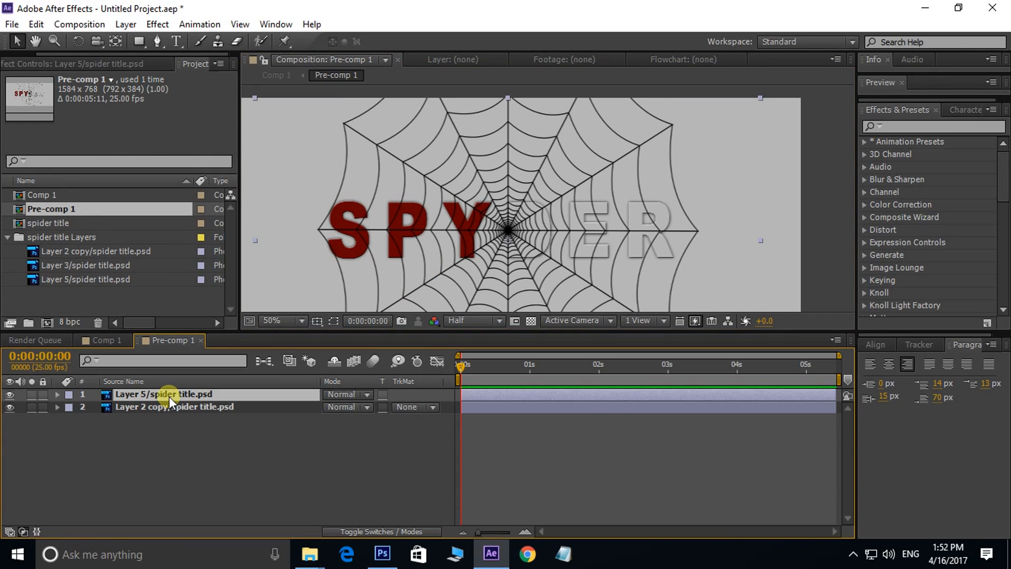
key(t)
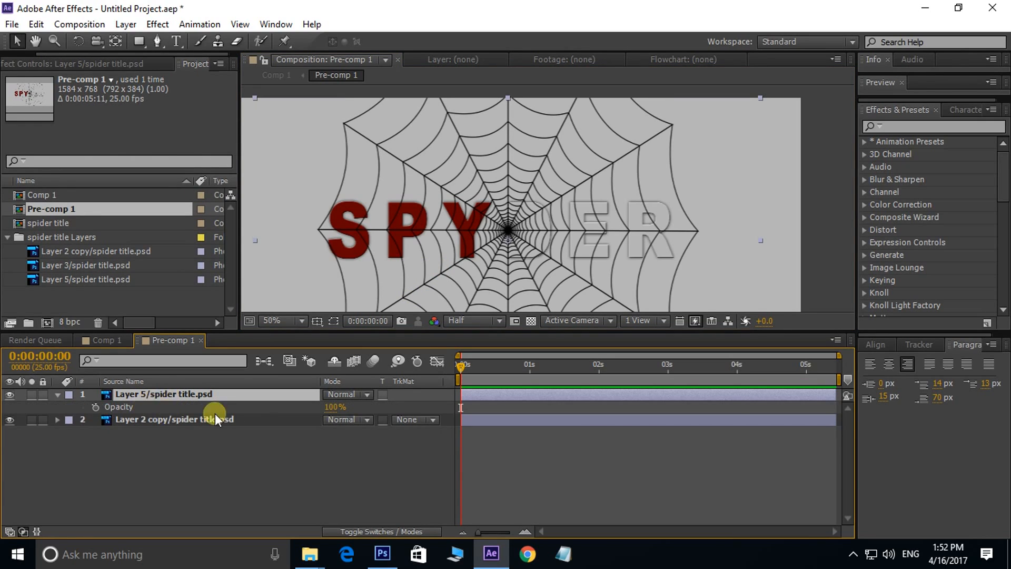
click(334, 407)
text(30)
key(Return)
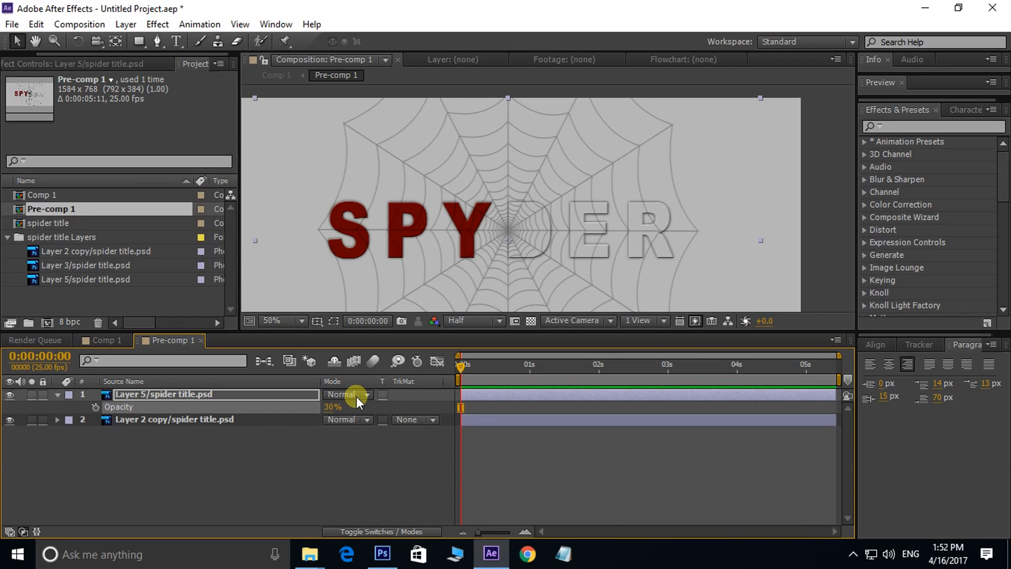
mouse_move(641, 240)
mouse_down()
mouse_move(664, 222)
mouse_move(648, 223)
mouse_up()
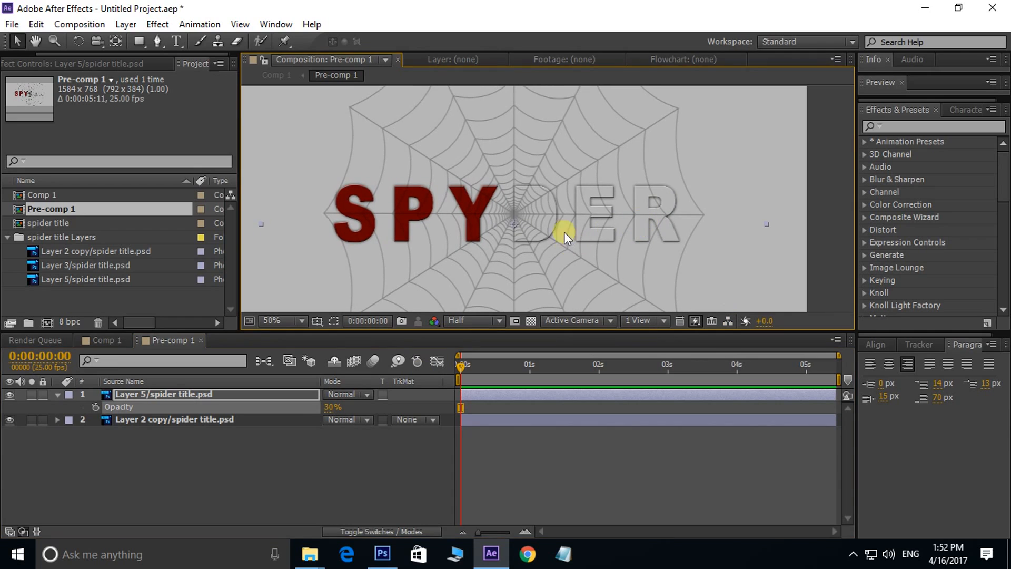
drag(567, 214, 554, 205)
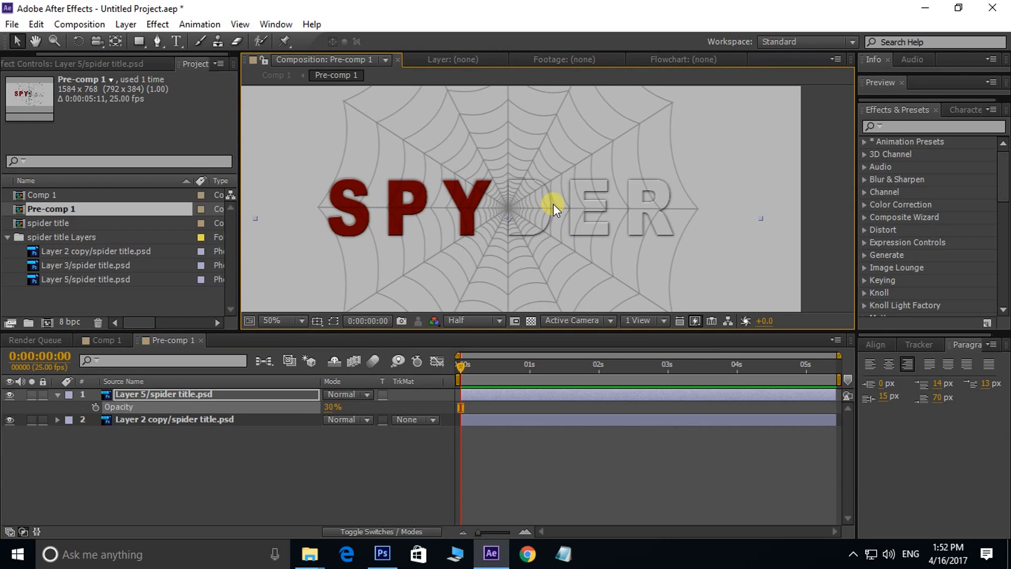
click(59, 395)
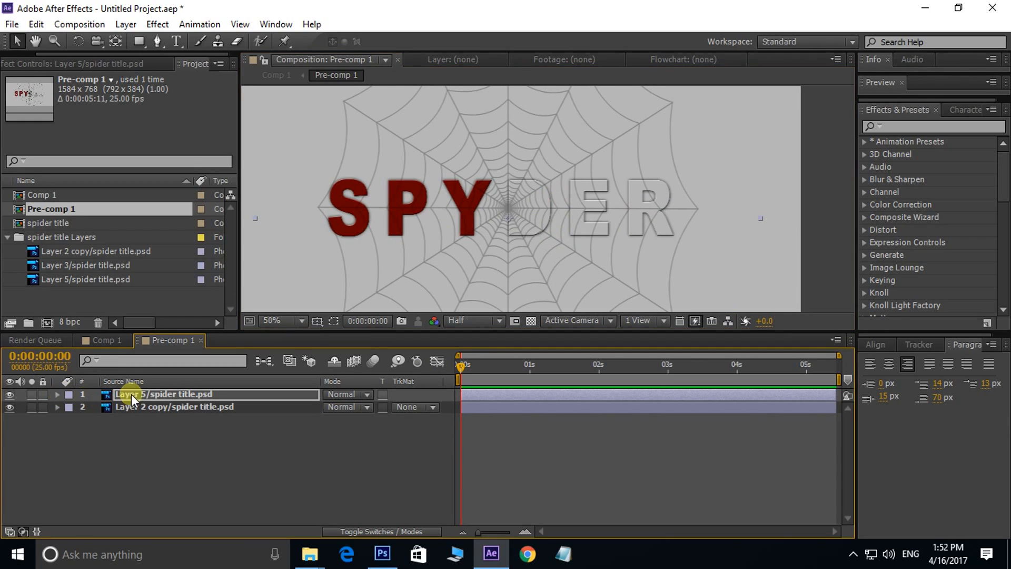
- Hide the web layer and add a 100% Scale keyframe at 1 second to Layer 2 copy, the lettering
click(10, 394)
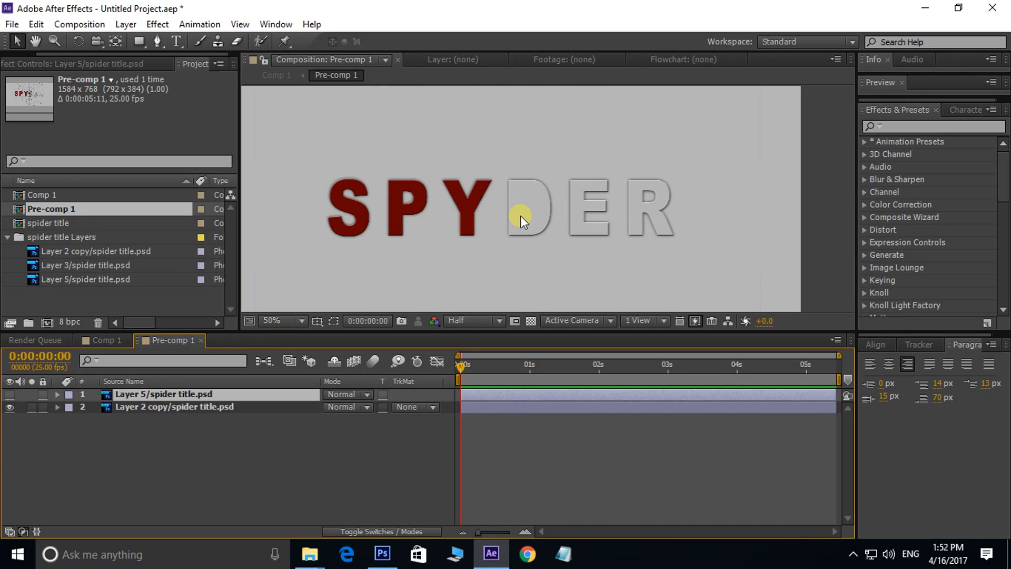
click(163, 406)
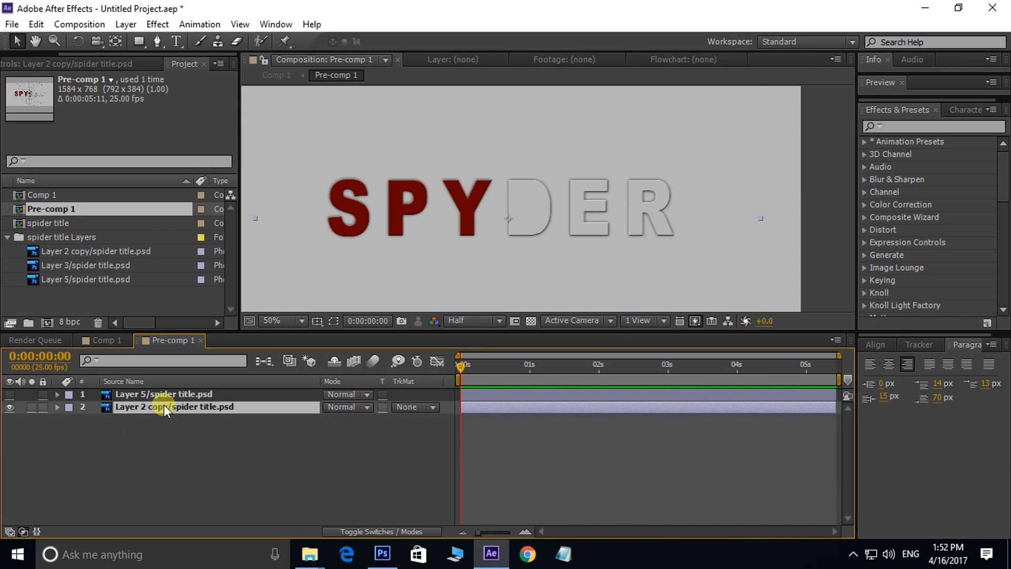
key(s)
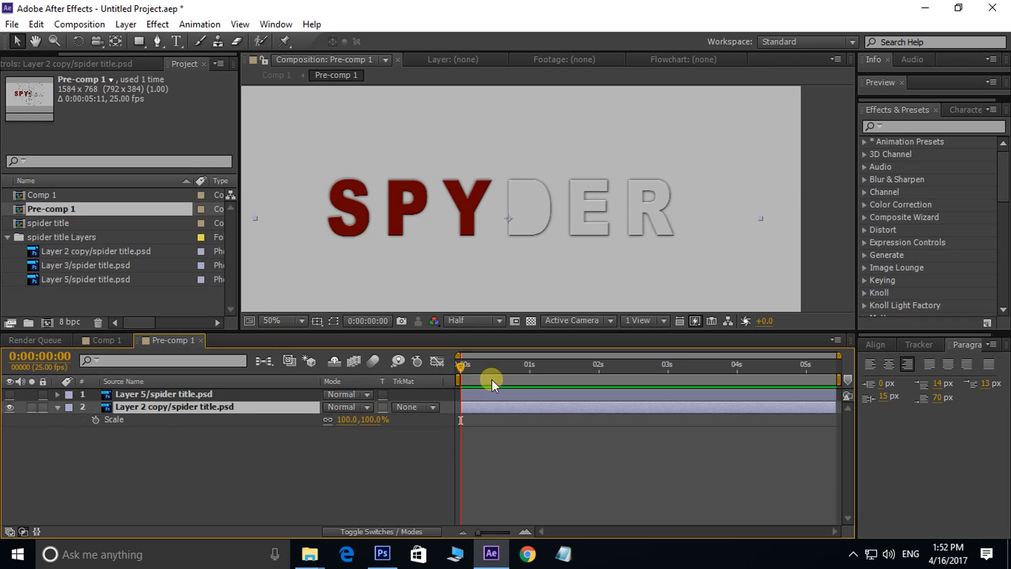
drag(465, 364, 529, 368)
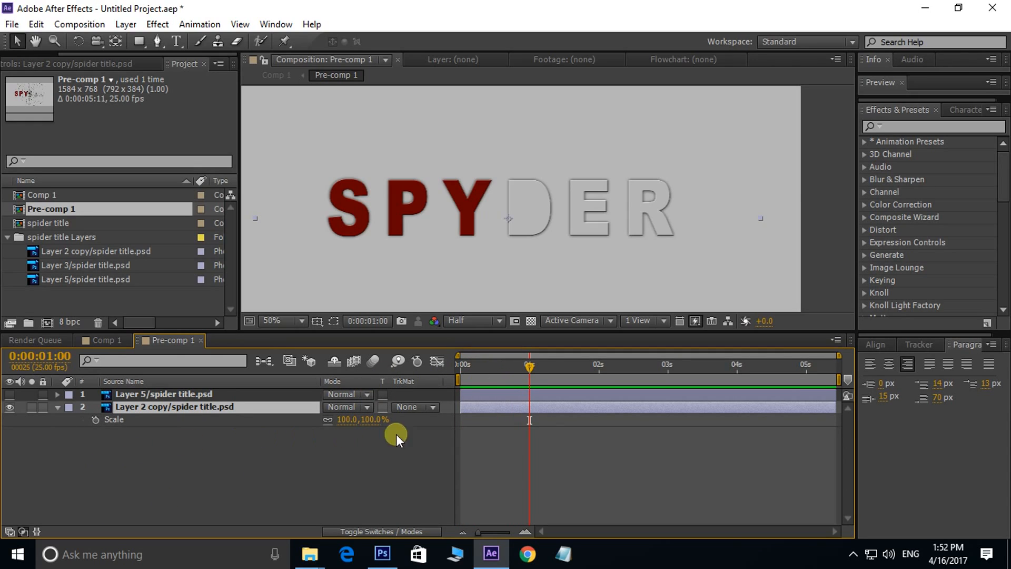
click(94, 420)
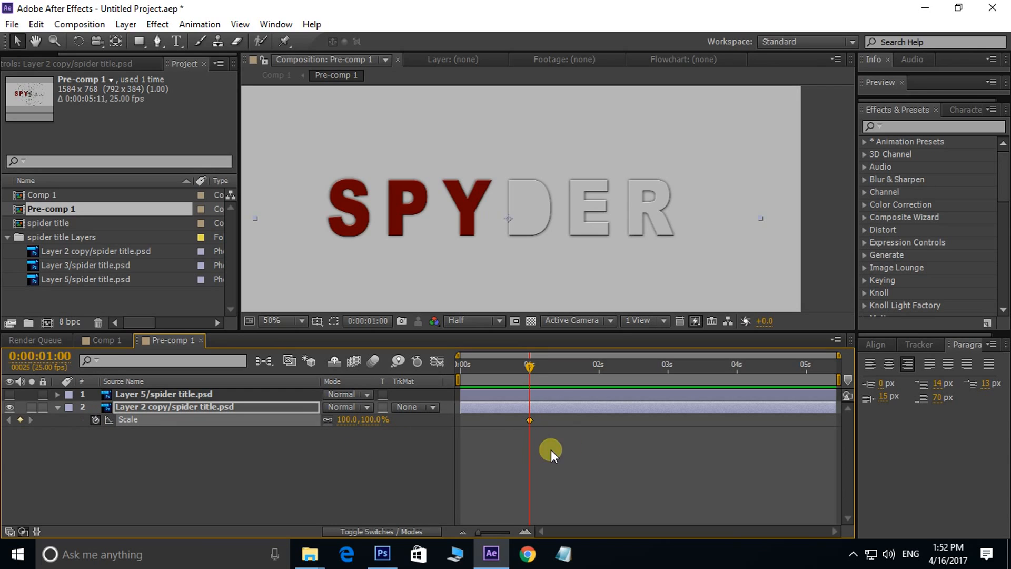
- Add a 200% Scale keyframe to the lettering layer at the start of the timeline
drag(529, 368, 443, 380)
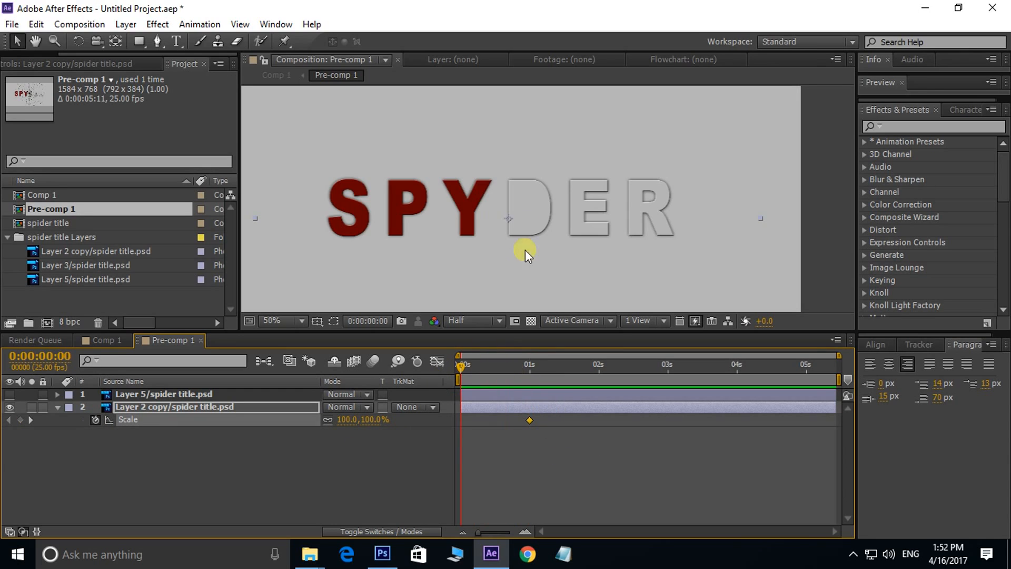
scroll(526, 250, down, 2)
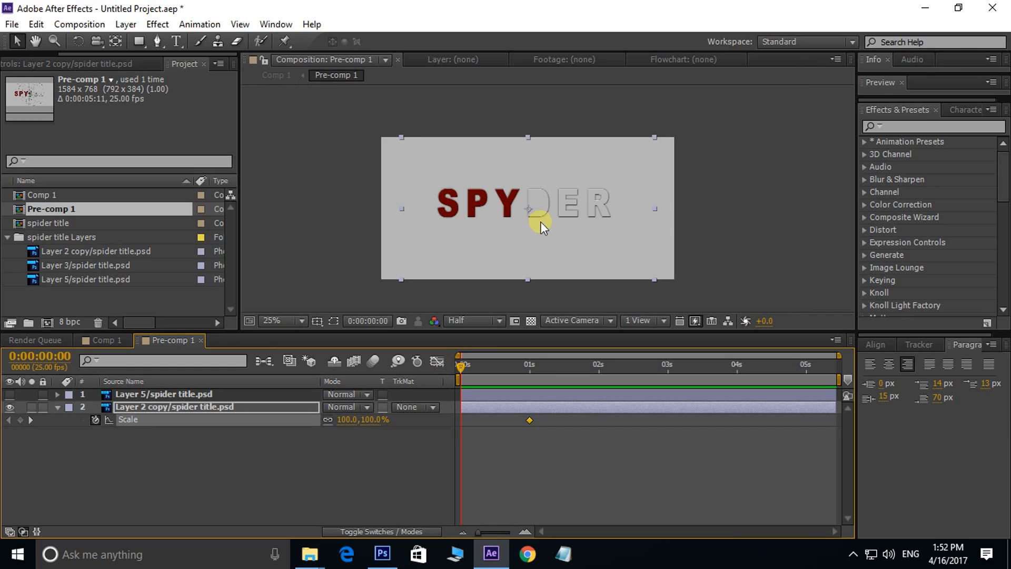
click(348, 420)
text(200)
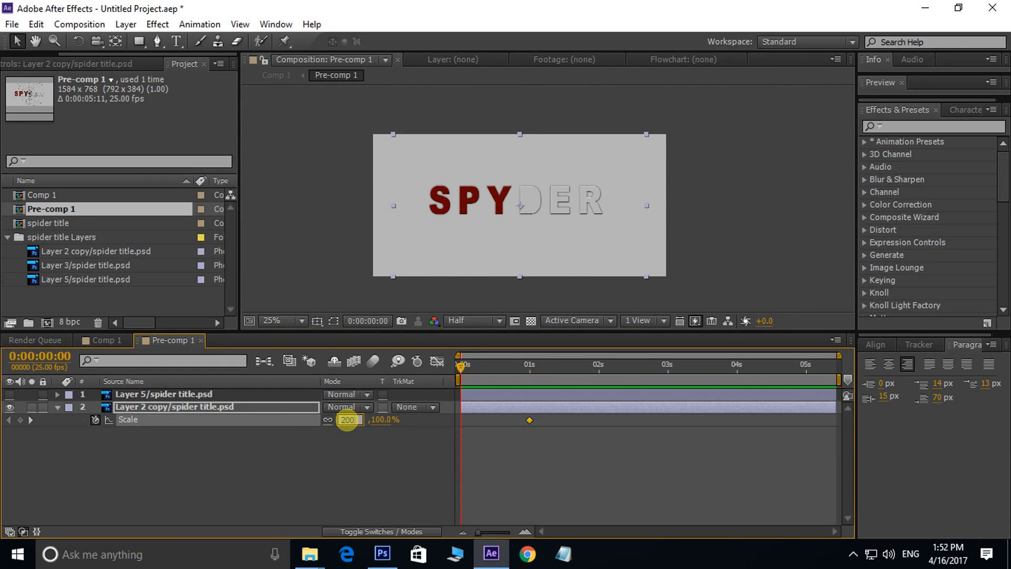
key(Return)
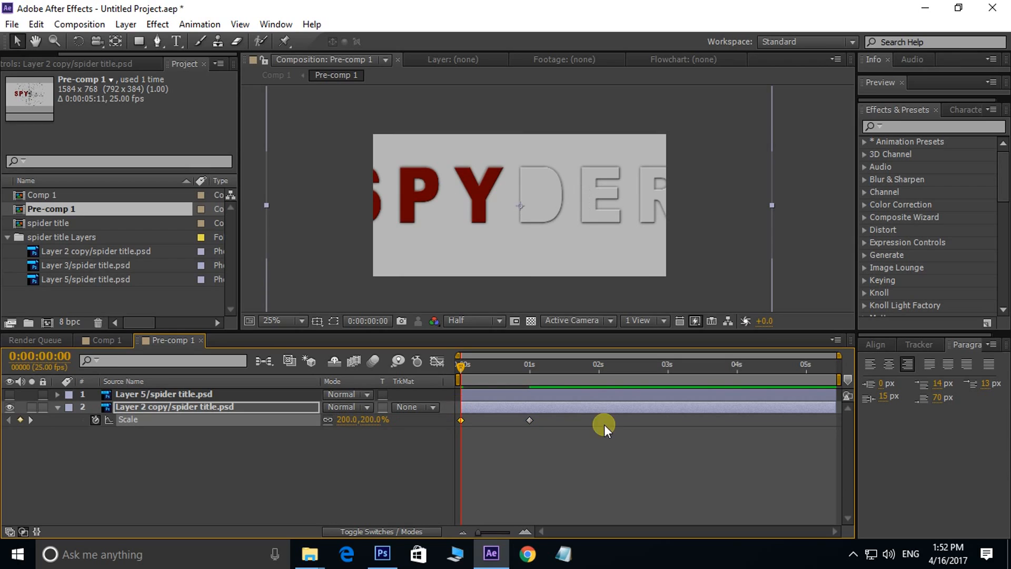
- Play back the lettering's scale animation from the start and check it at a closer view
key(space)
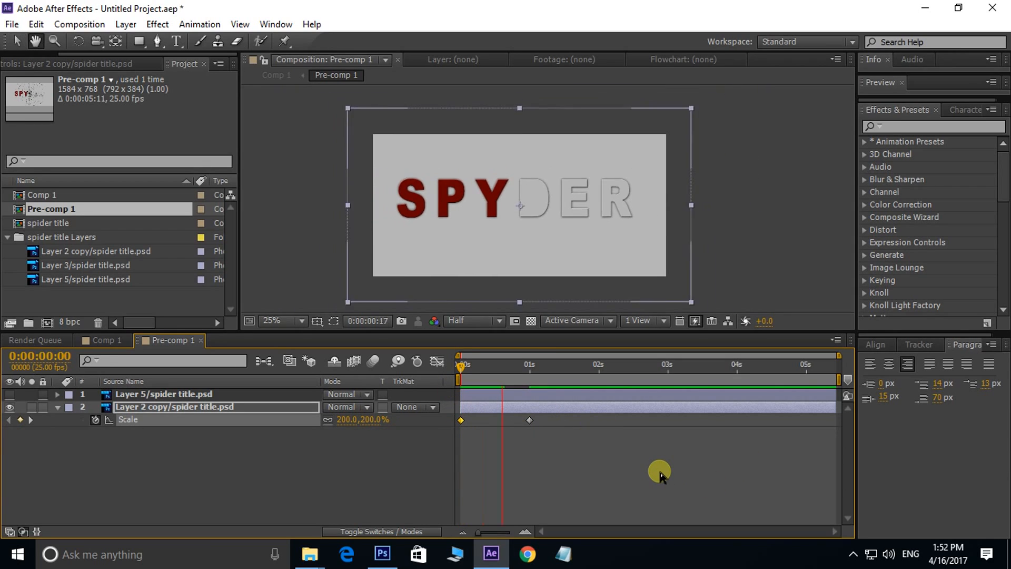
drag(560, 370, 416, 431)
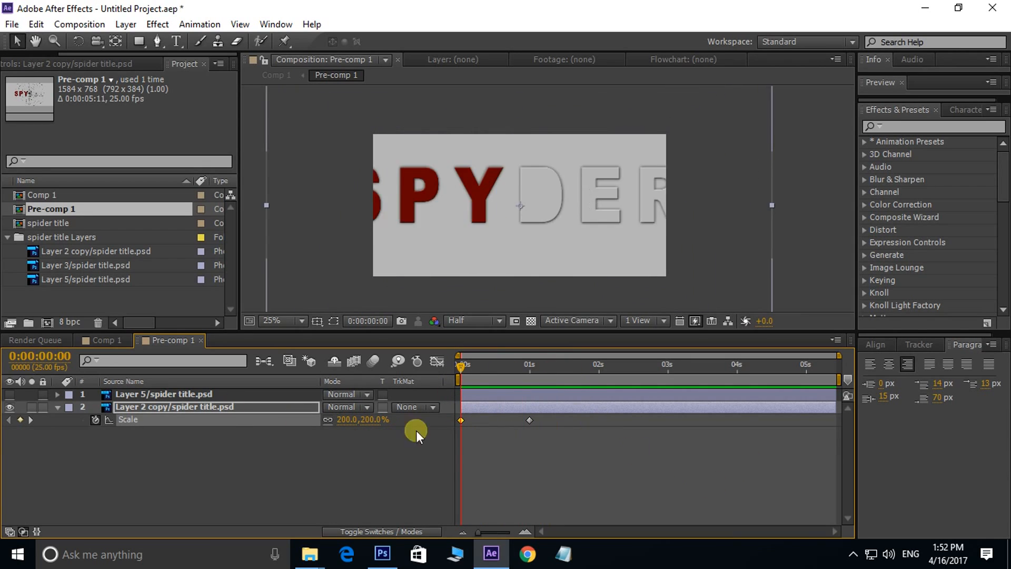
key(space)
key(space)
scroll(564, 191, up, 2)
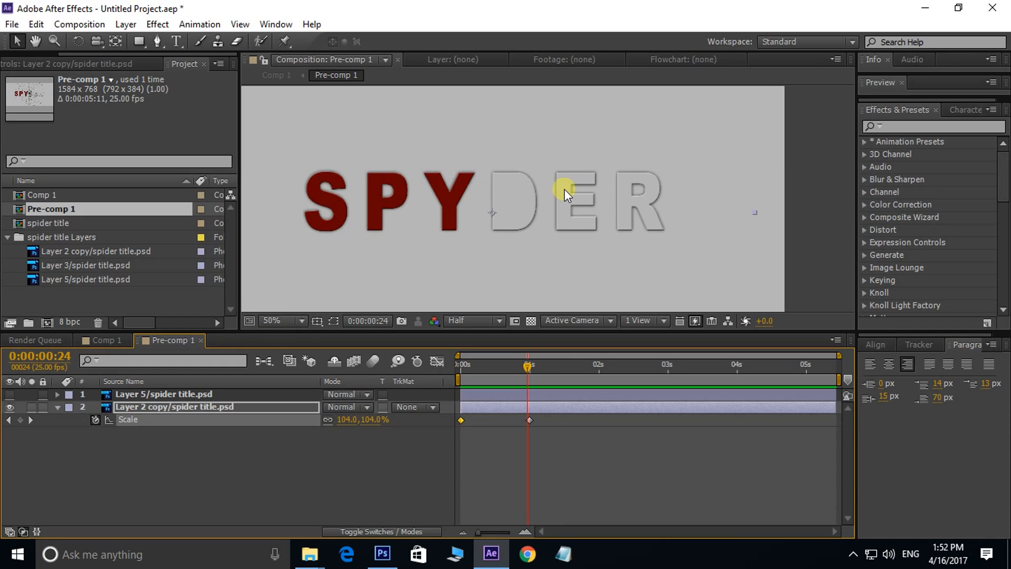
drag(584, 196, 607, 188)
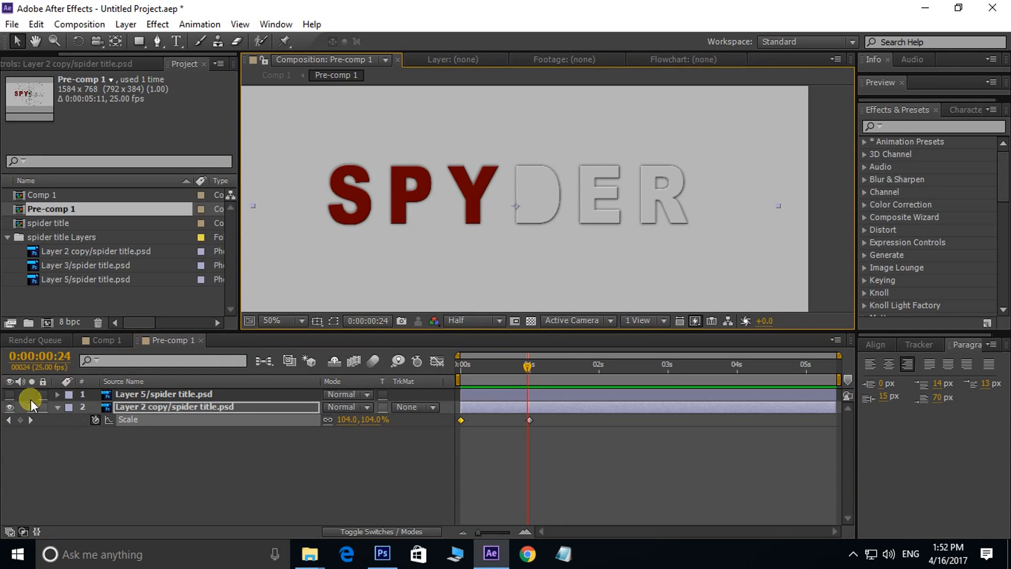
- Show the web layer again and shift it in time so it starts at frame 11
click(9, 394)
click(461, 422)
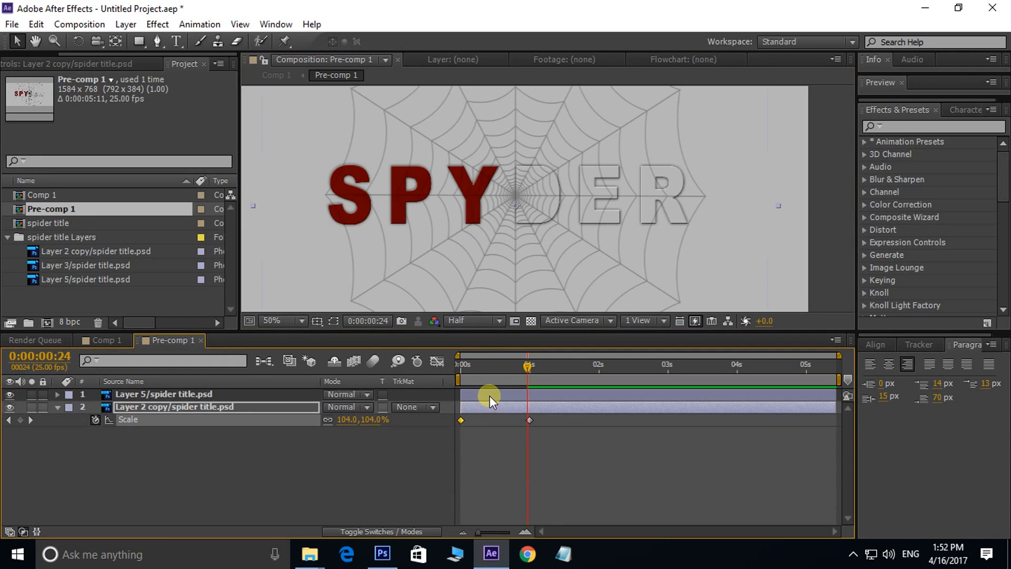
drag(489, 396, 498, 394)
click(520, 394)
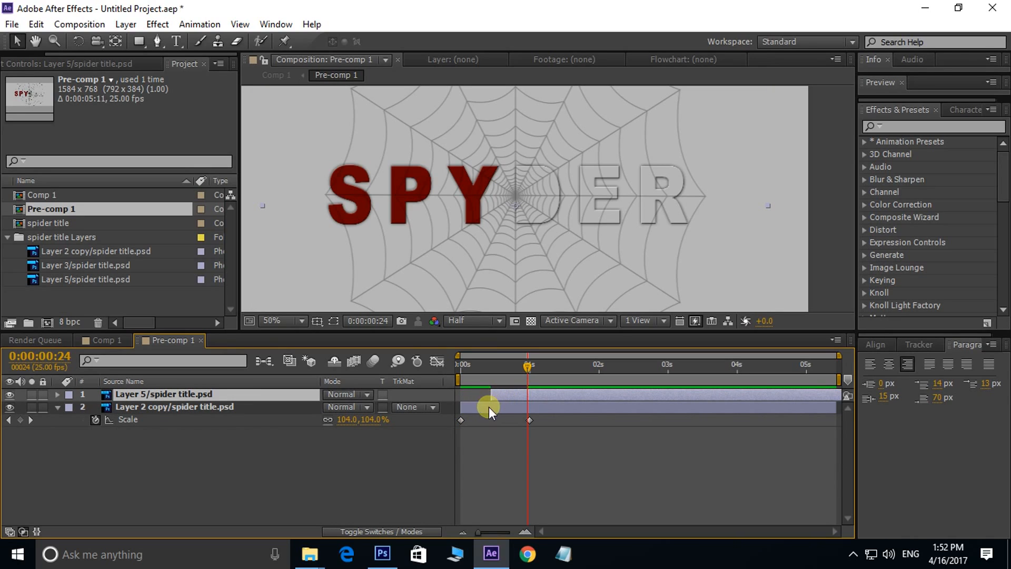
- Animate the web layer's Scale from 300% at frame 11 to 100% at 1 second
drag(523, 368, 529, 371)
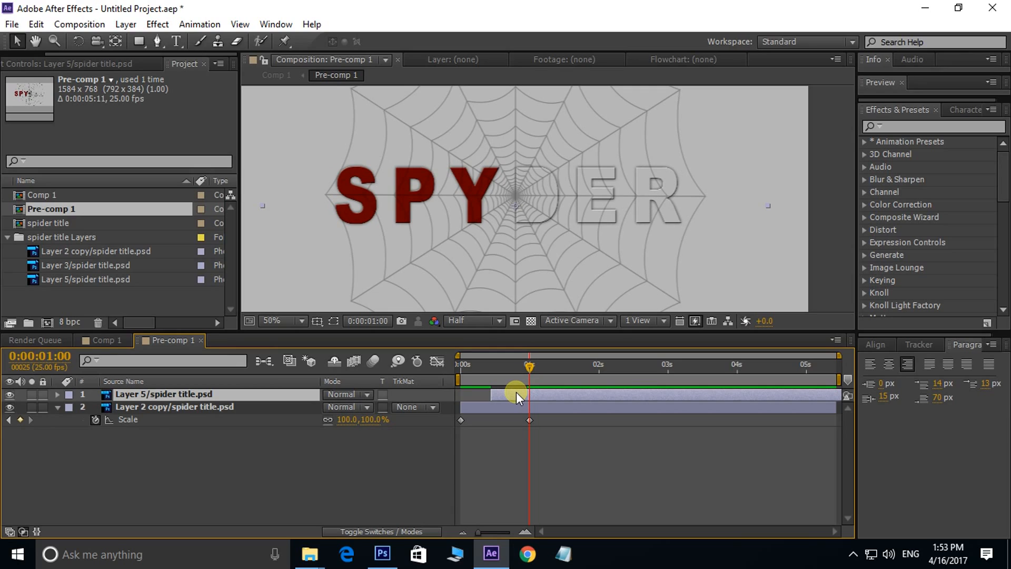
key(s)
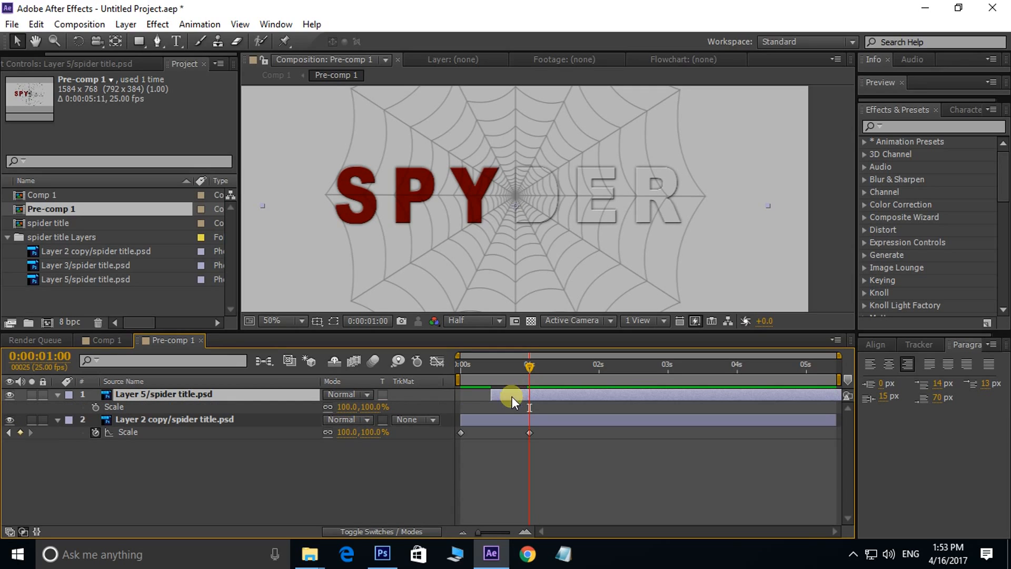
click(95, 406)
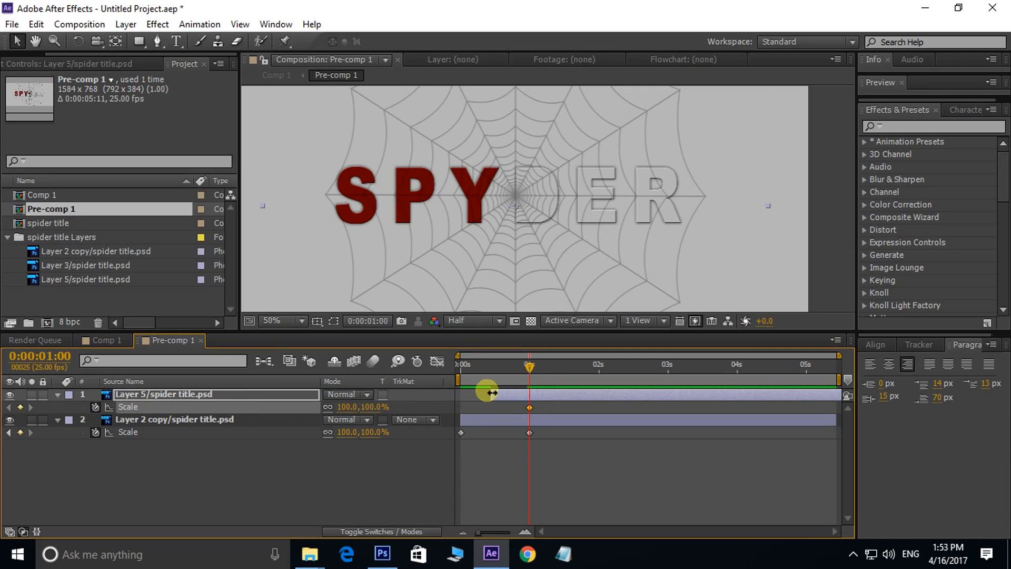
drag(520, 366, 493, 371)
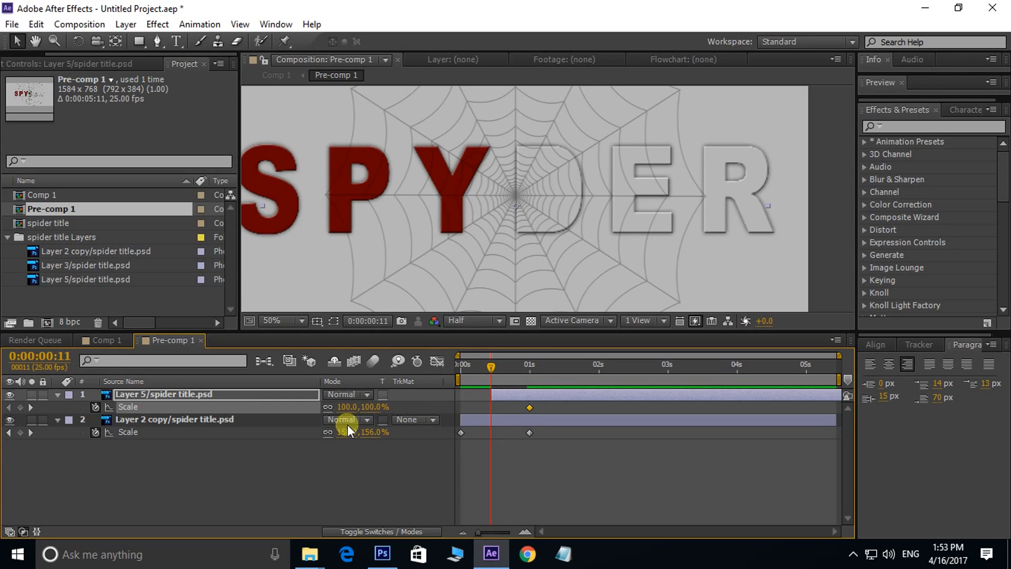
click(352, 407)
text(300)
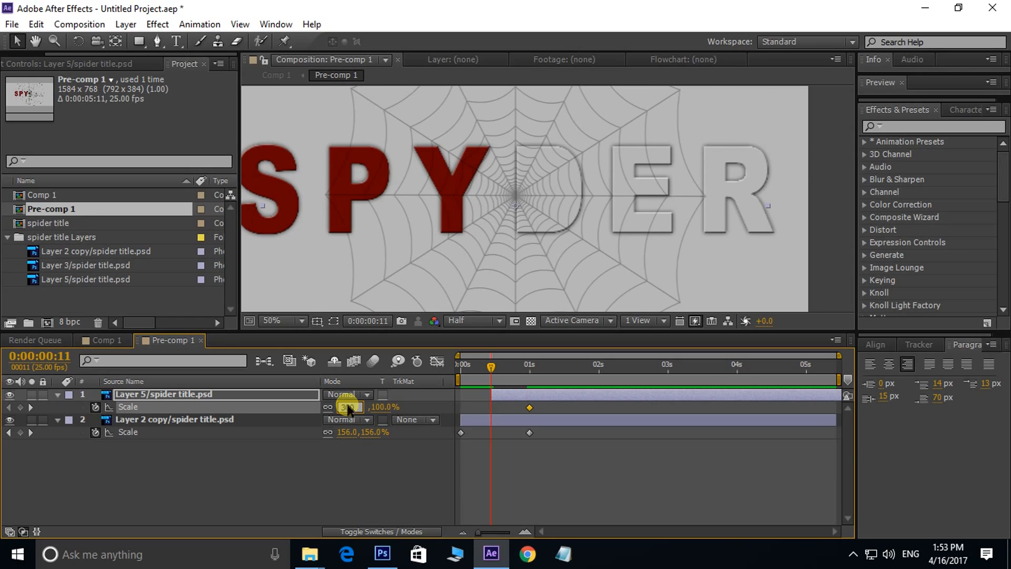
key(Return)
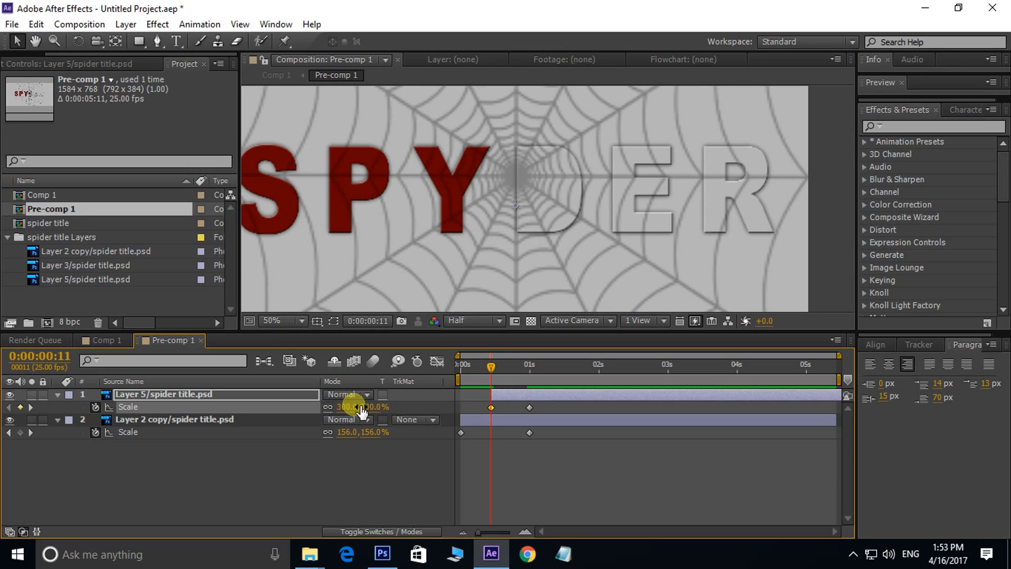
- Play back the combined web and lettering animation from the start of the pre-composition
drag(496, 365, 377, 369)
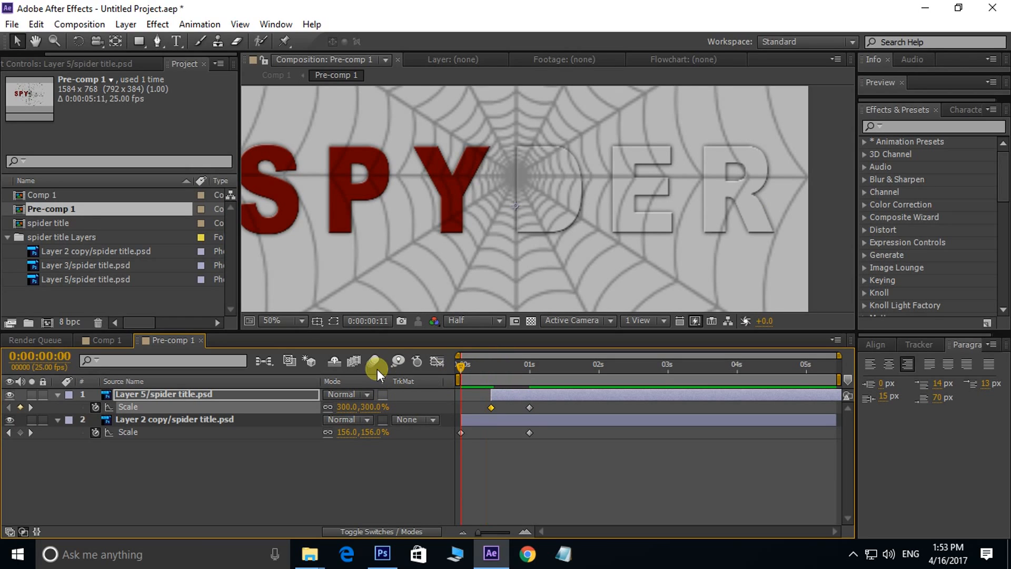
scroll(552, 194, down, 2)
key(space)
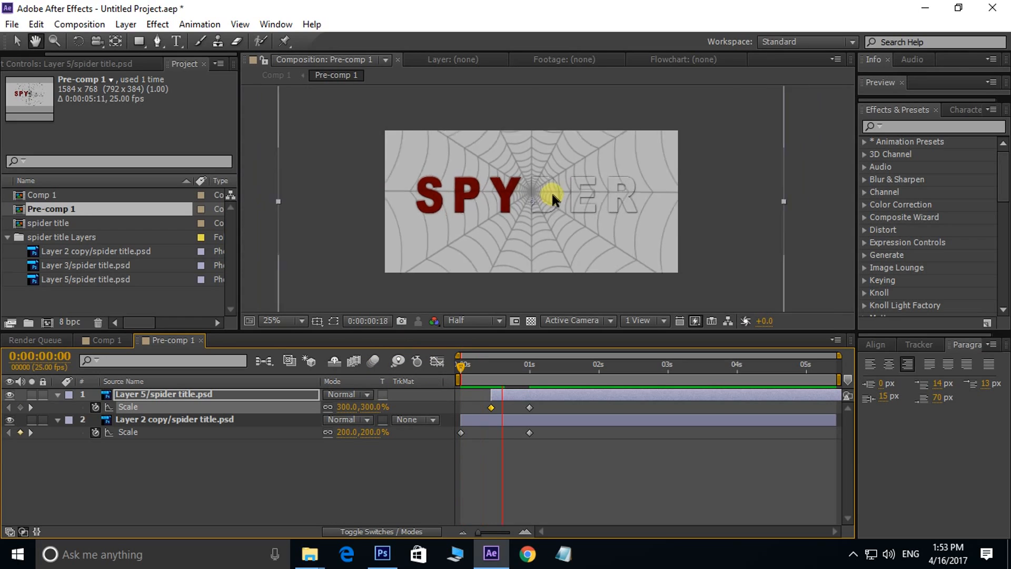
- Stop the playback, enlarge the view of the title and collapse the web and lettering layers' properties
key(space)
scroll(532, 200, up, 2)
drag(532, 191, 536, 191)
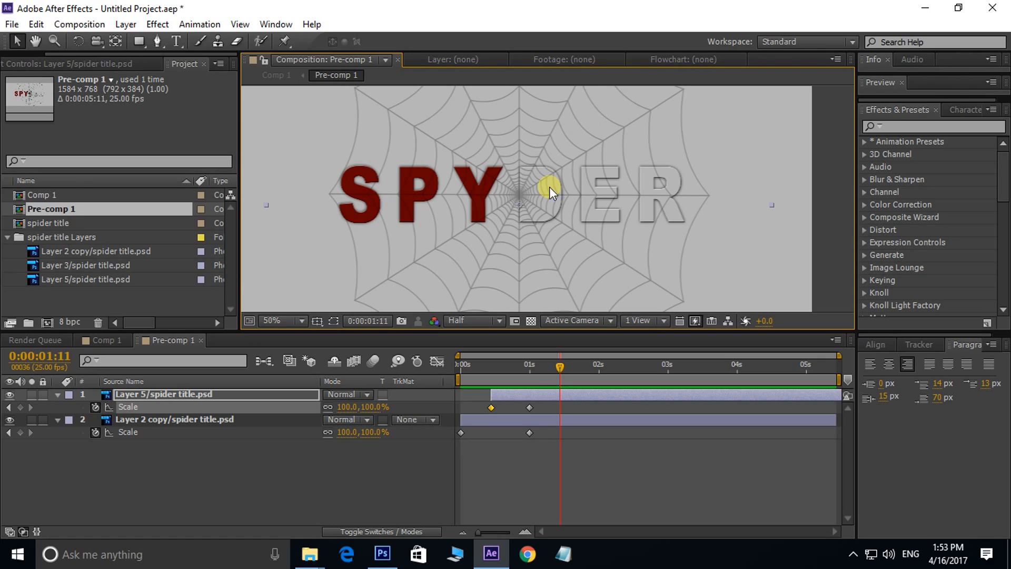
click(57, 395)
click(57, 407)
click(107, 451)
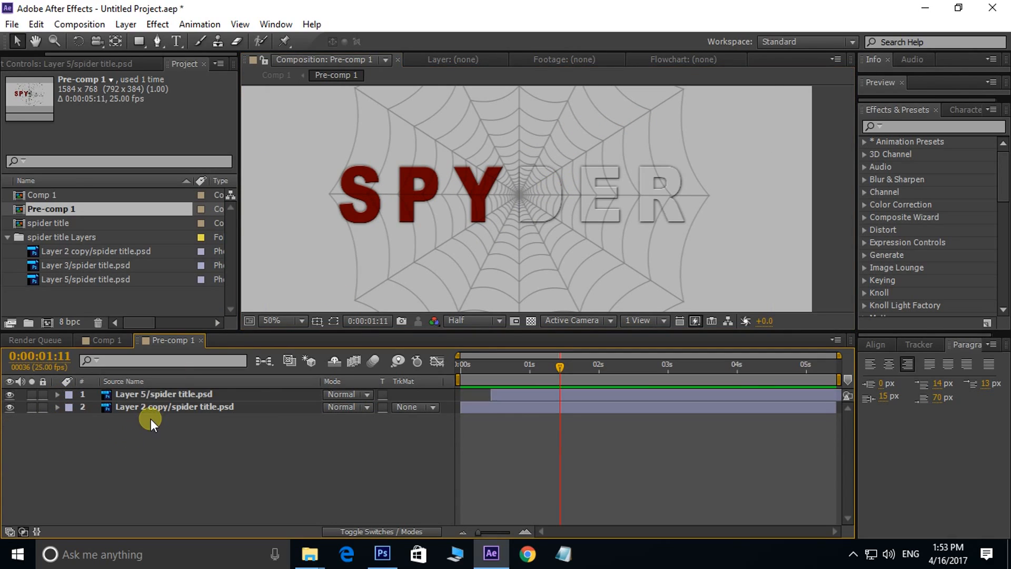
- Duplicate the lettering layer (Layer 2 copy) and move the duplicate above the web layer
click(182, 407)
click(10, 406)
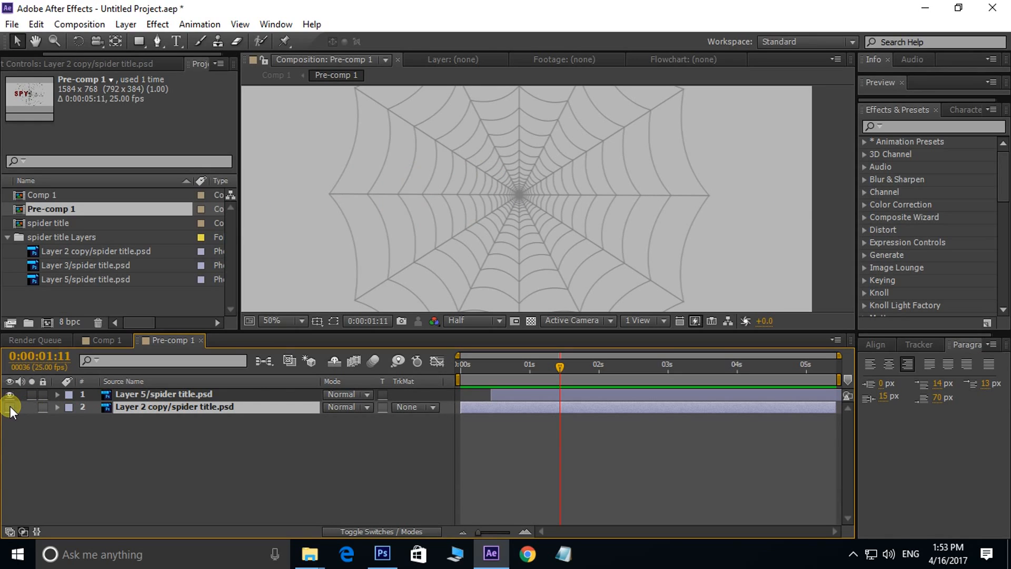
click(11, 407)
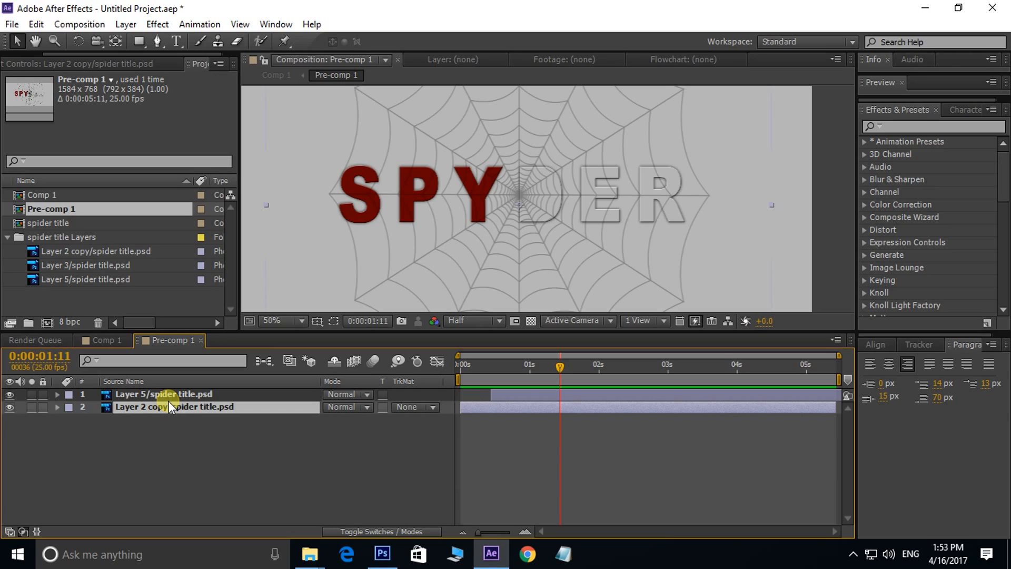
key(ctrl+d)
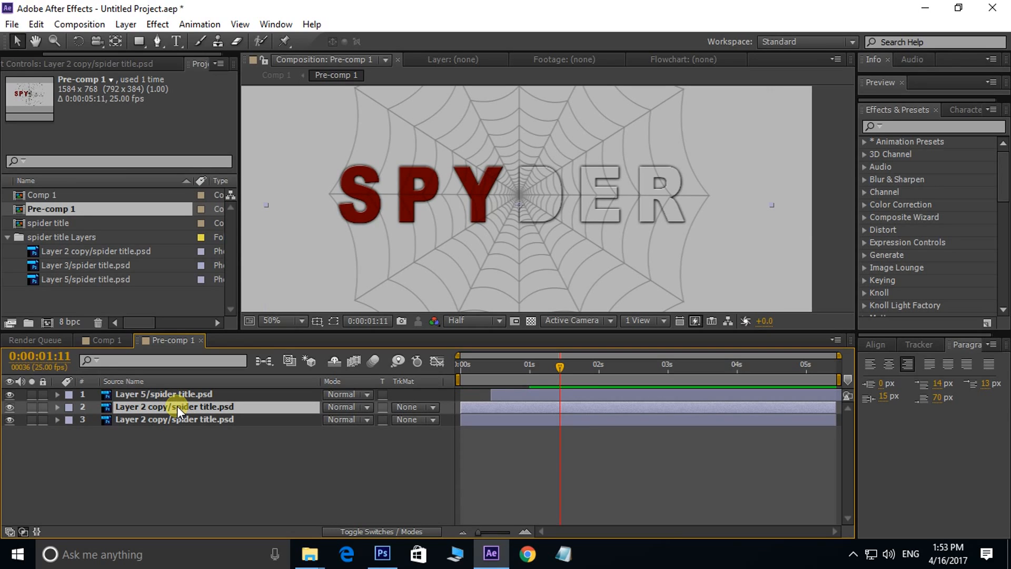
drag(177, 406, 182, 393)
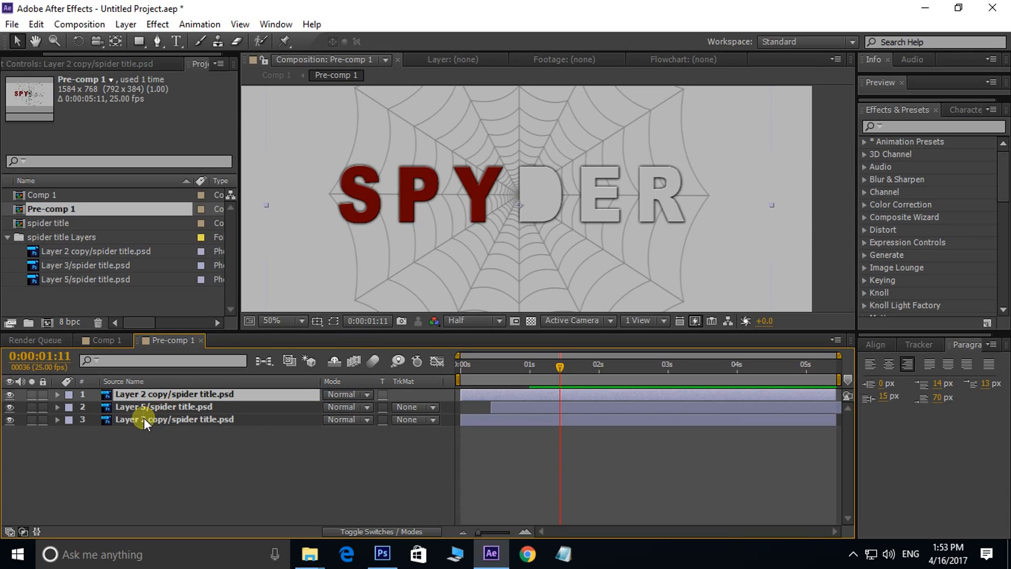
- Check what the two lettering layers contribute by hiding both and showing them again
click(9, 395)
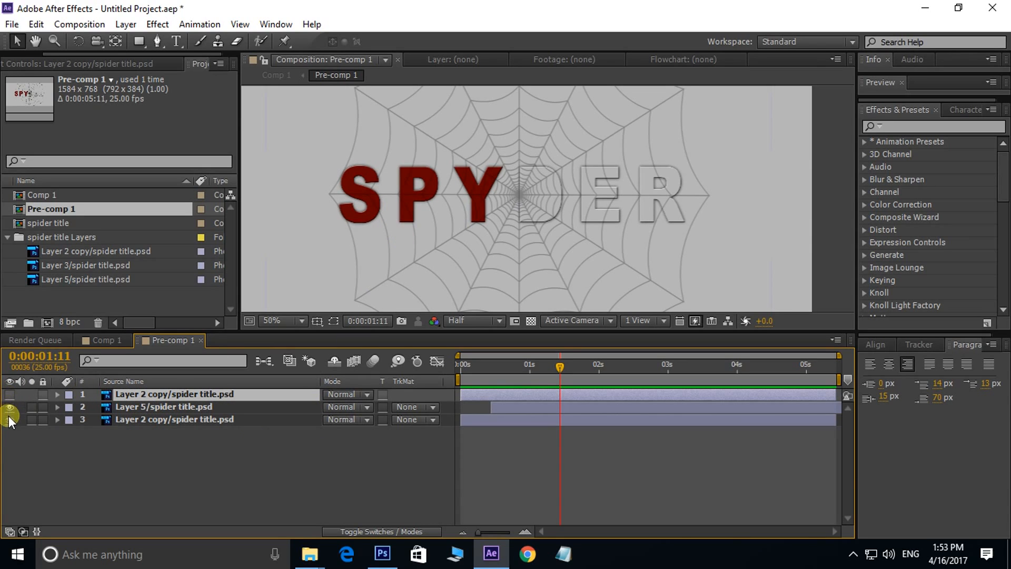
click(10, 420)
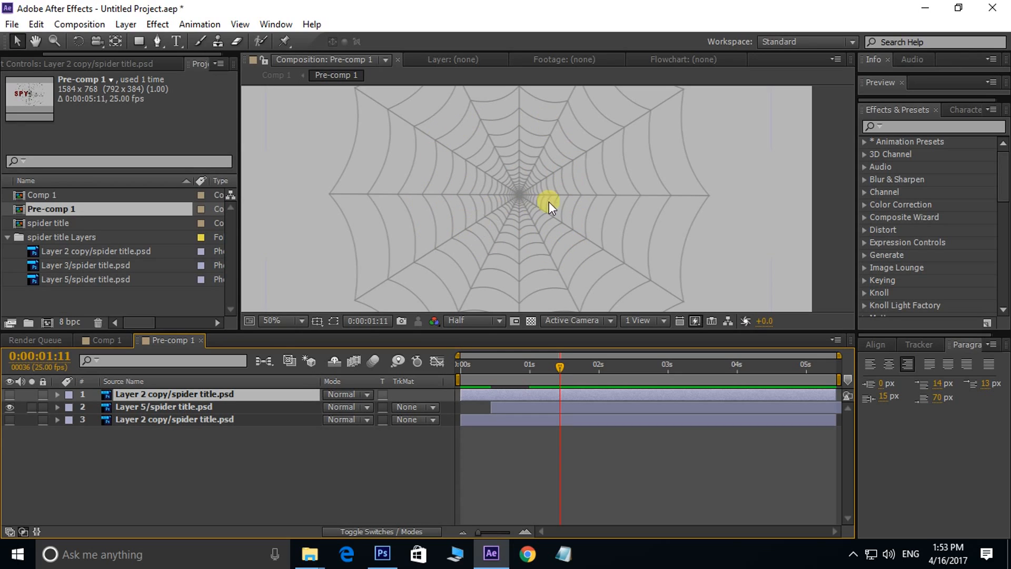
click(9, 395)
click(10, 420)
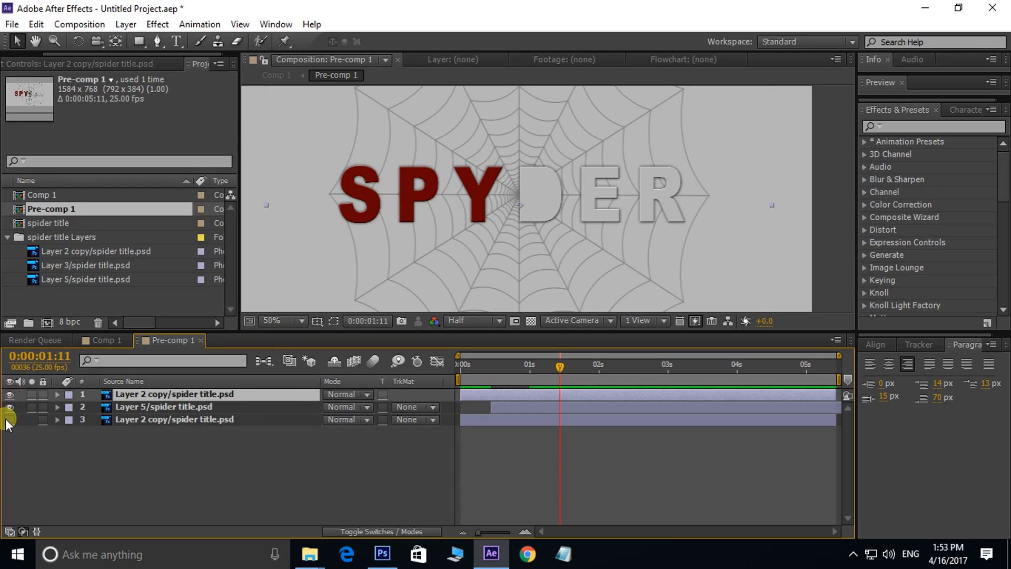
- Set the web layer's track matte to Luma Matte, using the lettering duplicate above it
click(173, 406)
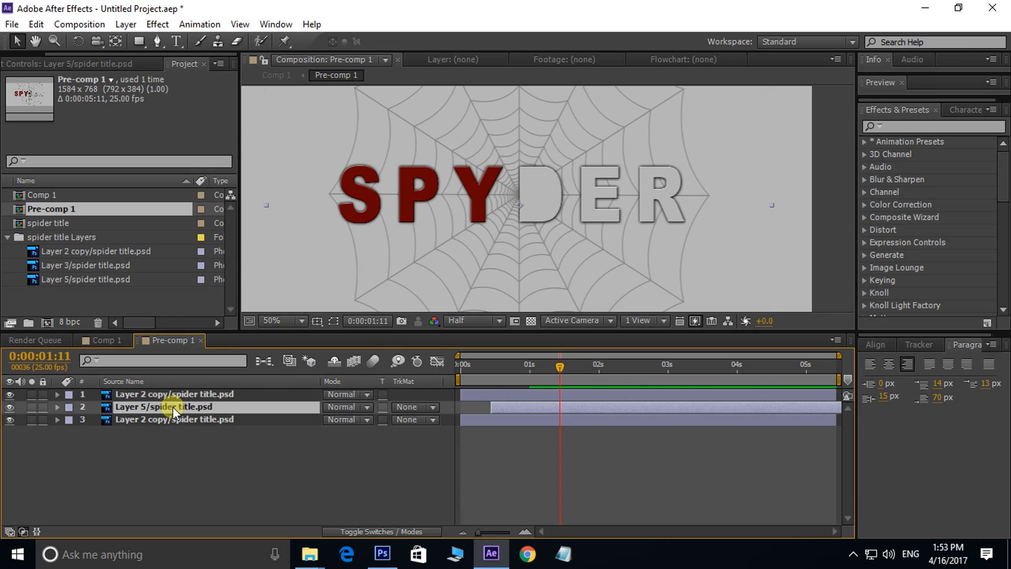
click(434, 407)
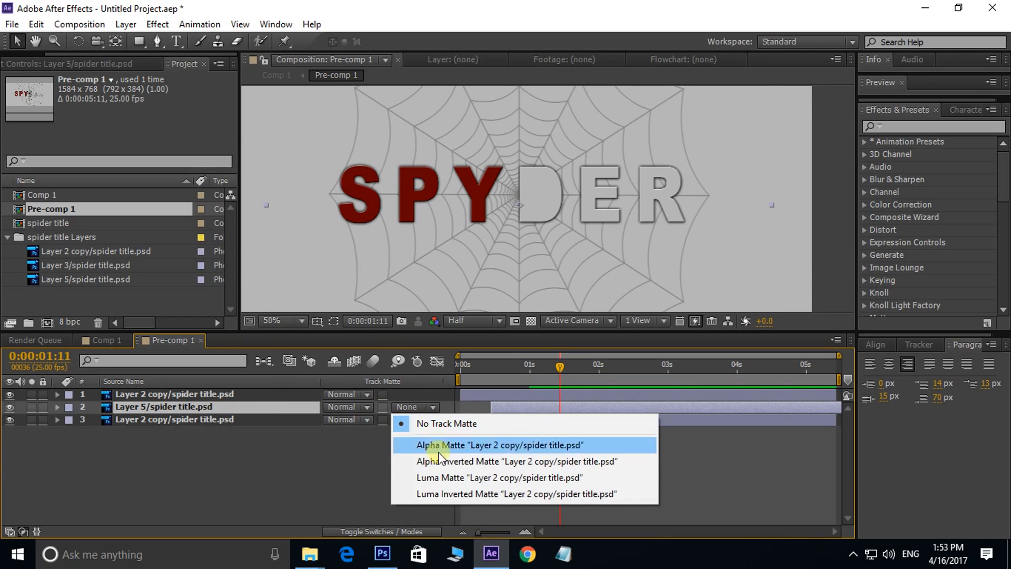
click(463, 476)
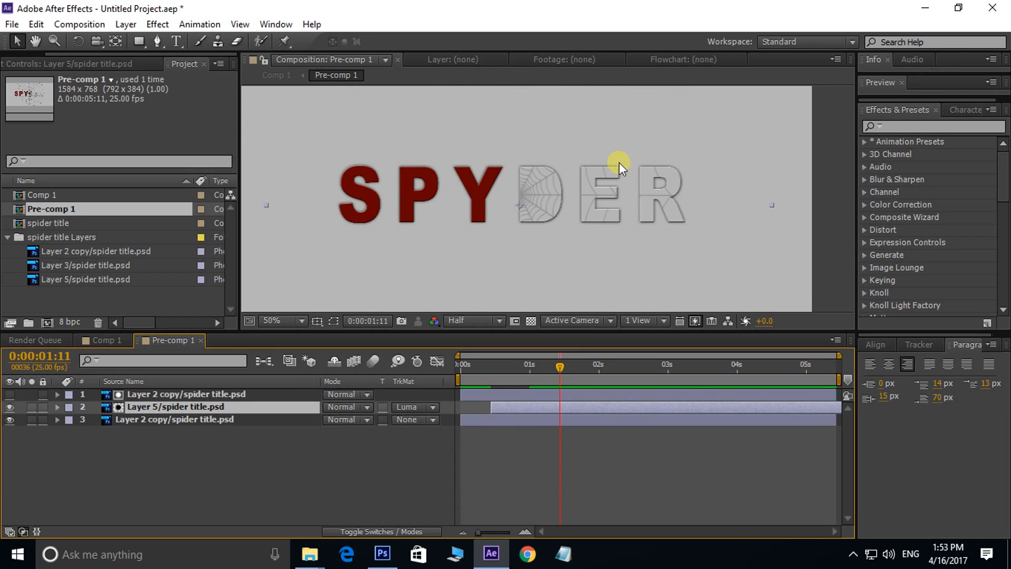
- Set the lowest lettering layer's track matte to Alpha Inverted Matte, using the web layer
drag(570, 226, 627, 214)
scroll(573, 254, up, 1)
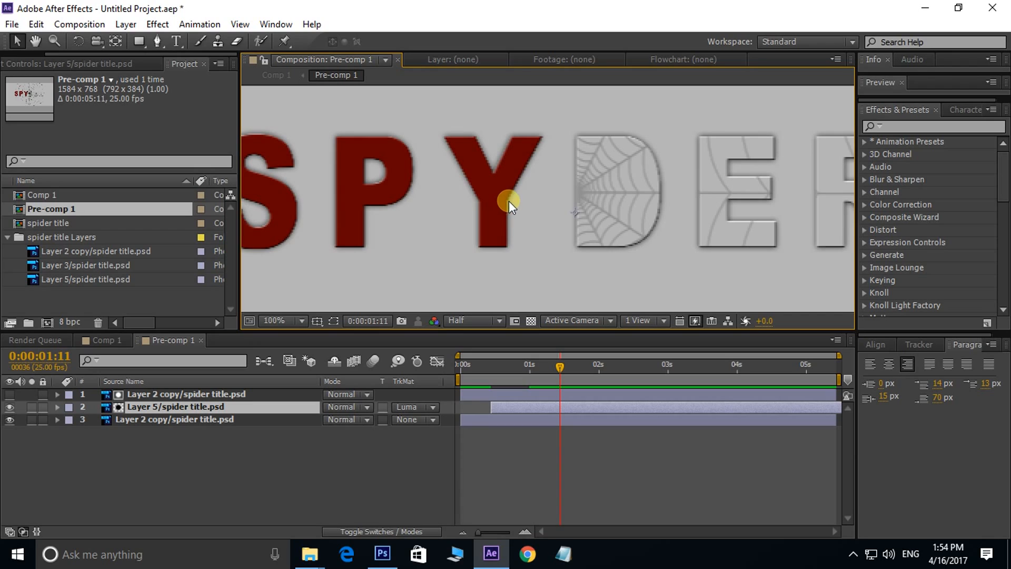
click(431, 420)
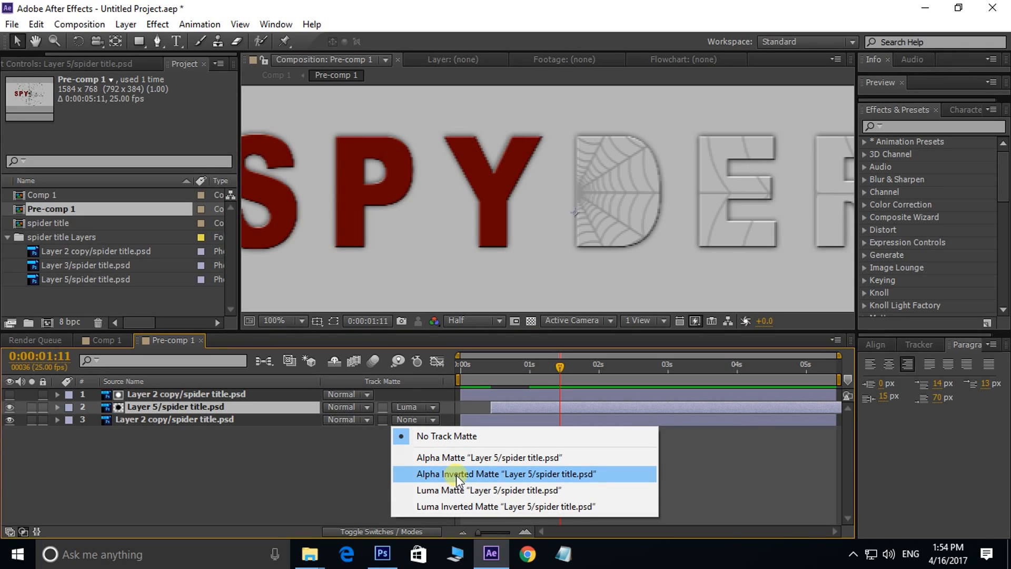
click(495, 474)
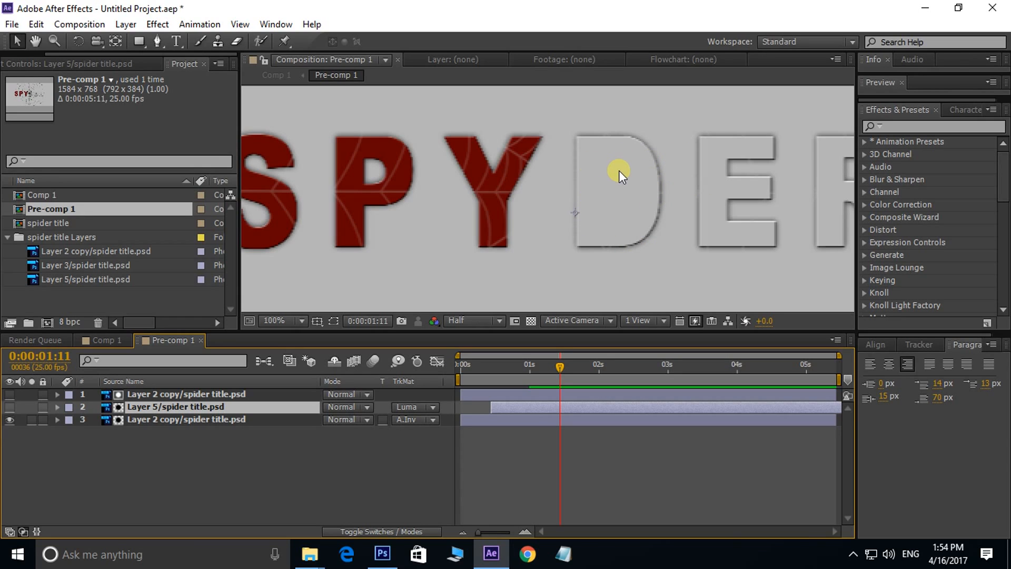
- Change the pre-composition's background color to black (000000)
click(92, 24)
click(114, 61)
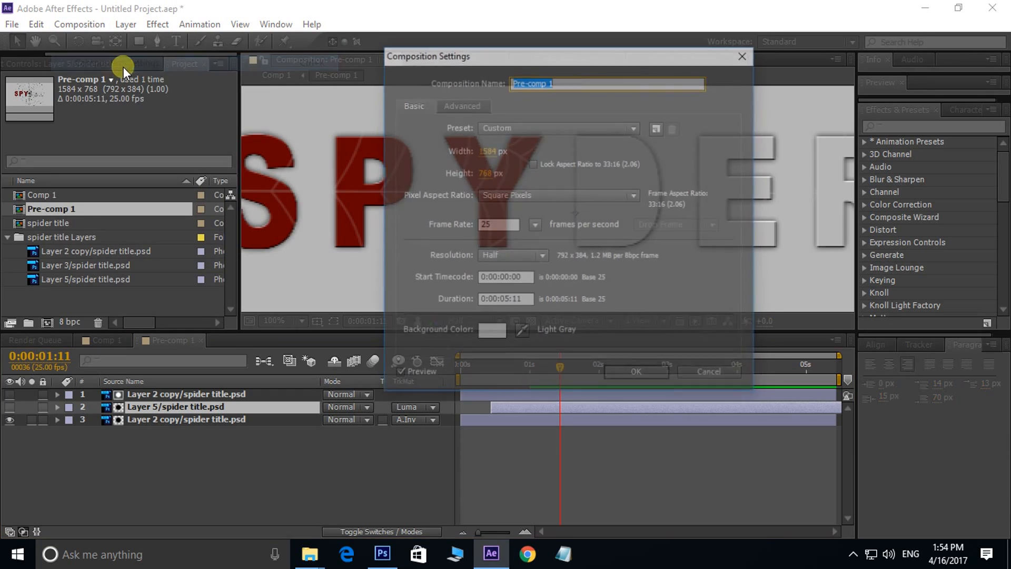
click(487, 333)
drag(677, 244, 806, 205)
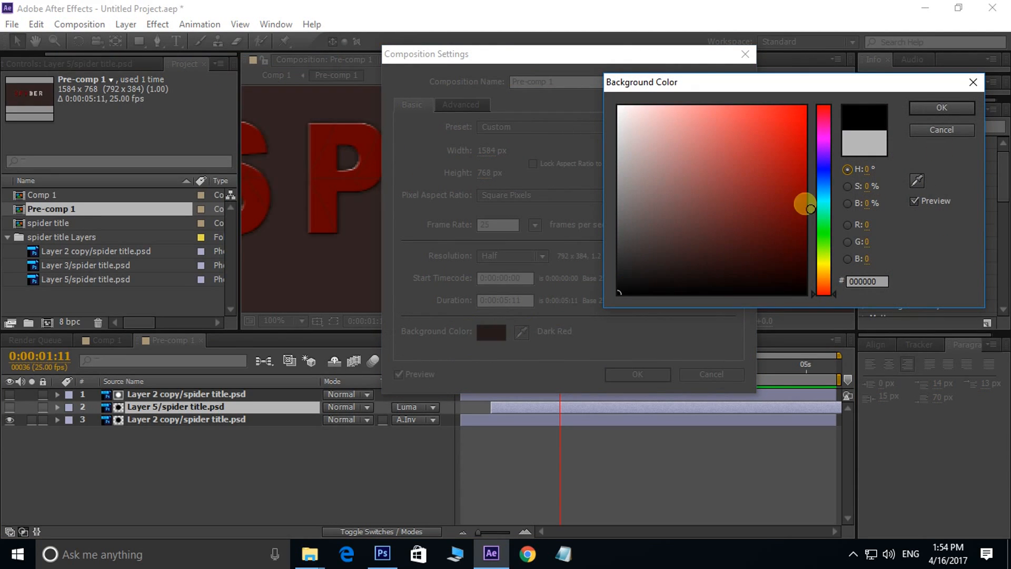
click(952, 107)
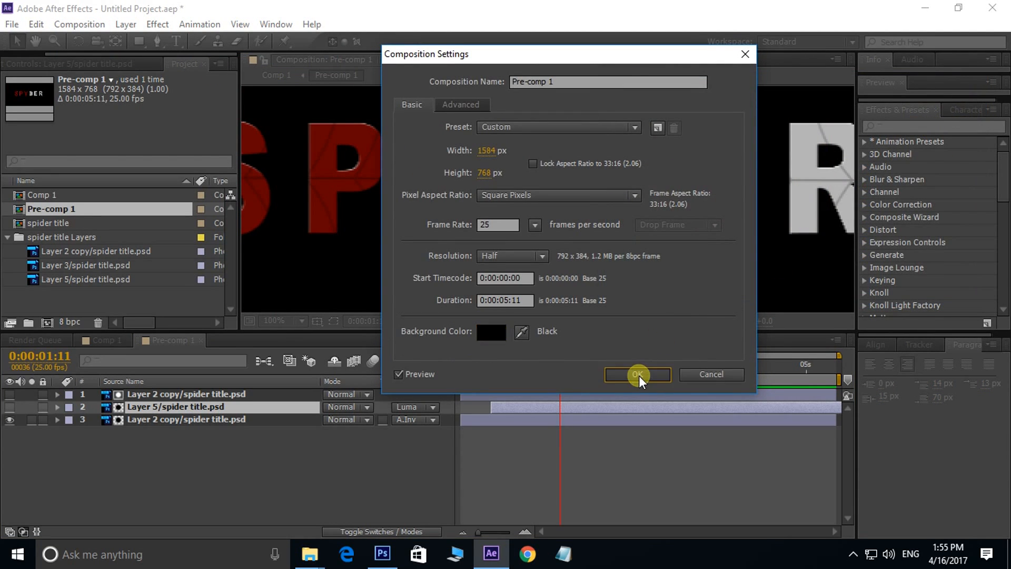
click(638, 375)
- Examine the web texture inside the letters up close and play back the pre-composition from the start
scroll(653, 174, down, 2)
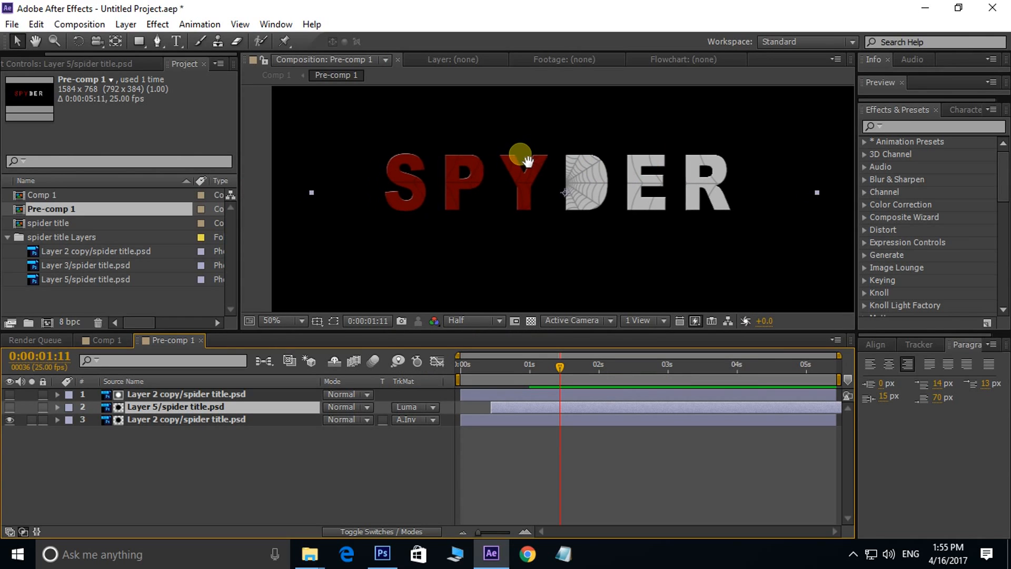
scroll(530, 163, up, 2)
drag(530, 162, 545, 217)
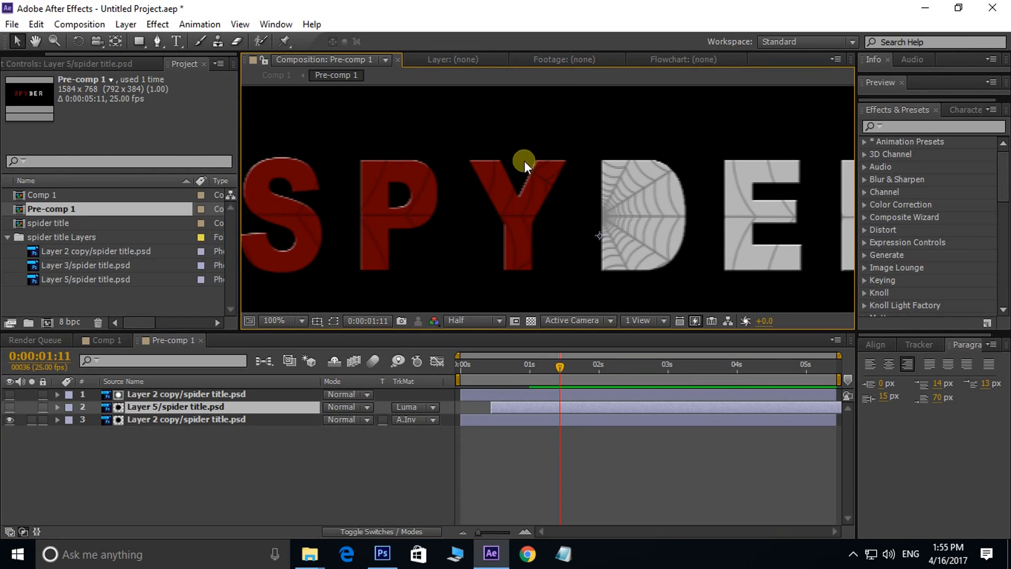
scroll(561, 159, down, 1)
drag(558, 369, 459, 374)
key(space)
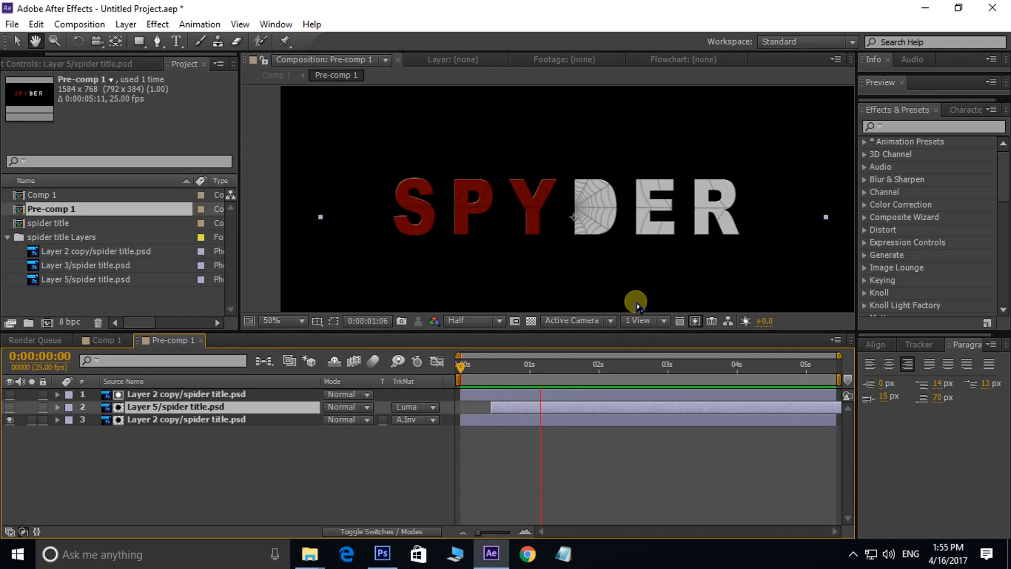
key(space)
drag(583, 370, 573, 370)
key(space)
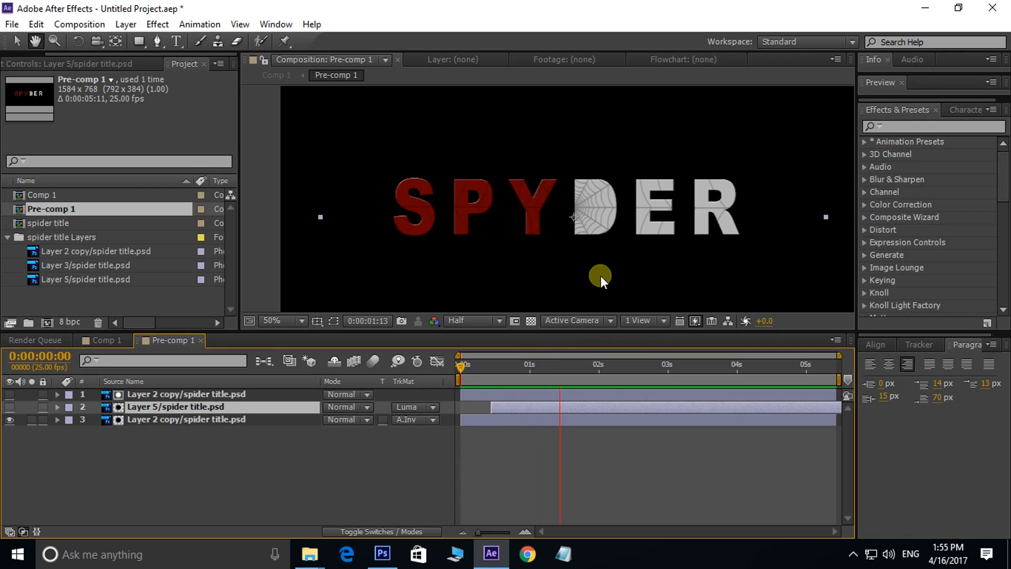
key(space)
drag(579, 135, 578, 131)
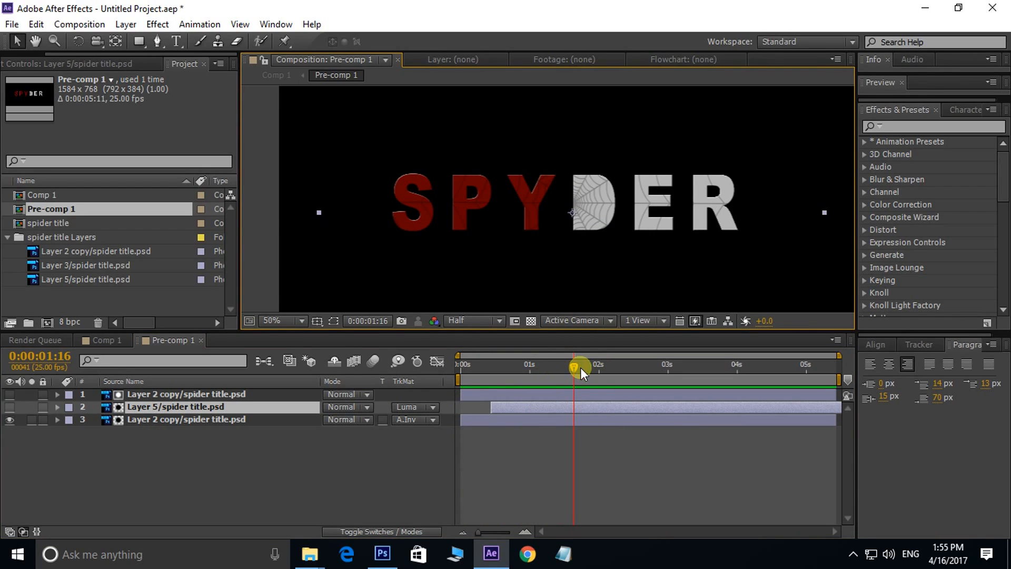
key(space)
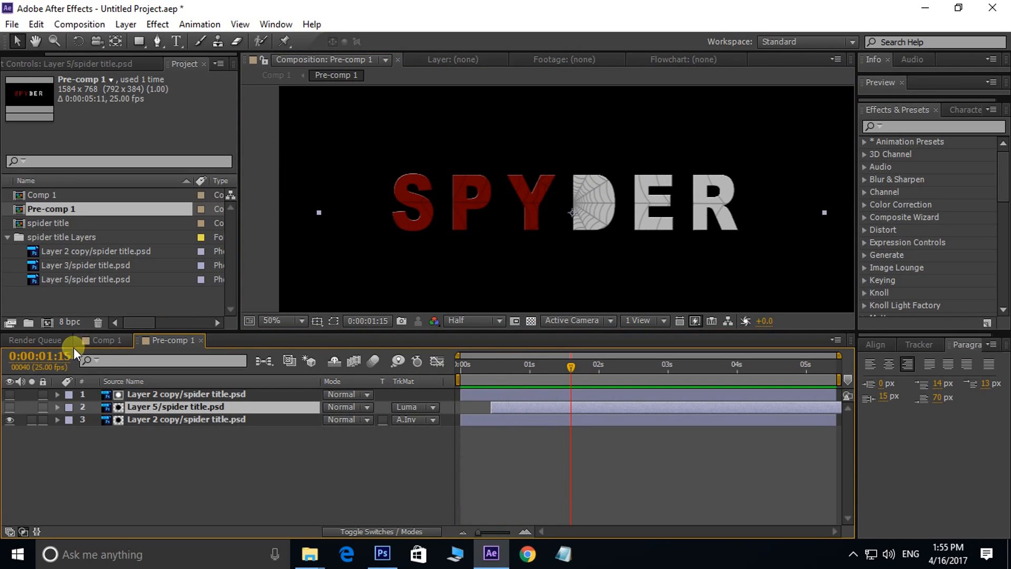
- Return to Comp 1 and make the hidden spider layer (Layer 3) visible
click(100, 339)
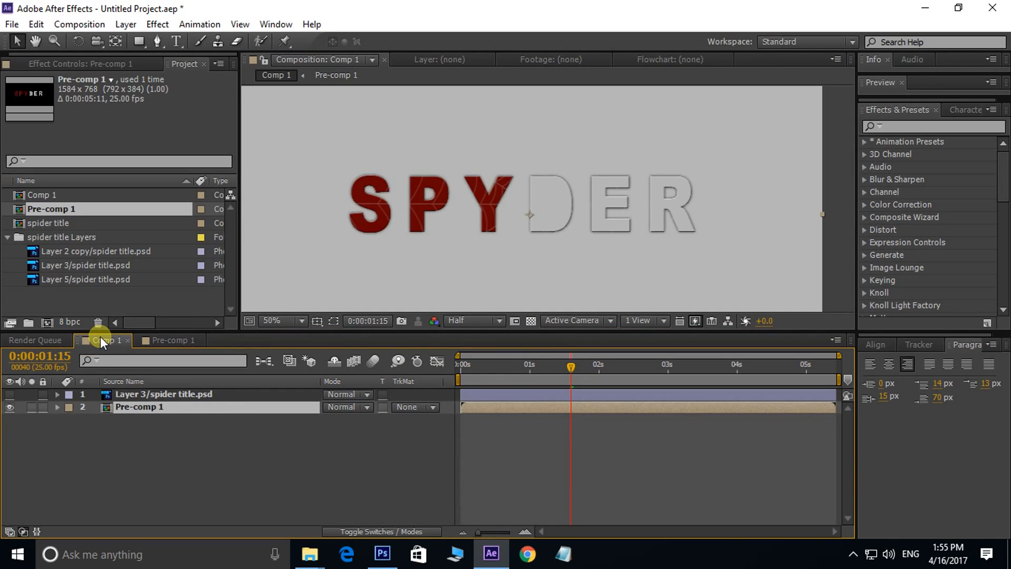
mouse_move(640, 188)
mouse_down()
mouse_move(641, 164)
mouse_move(641, 183)
mouse_up()
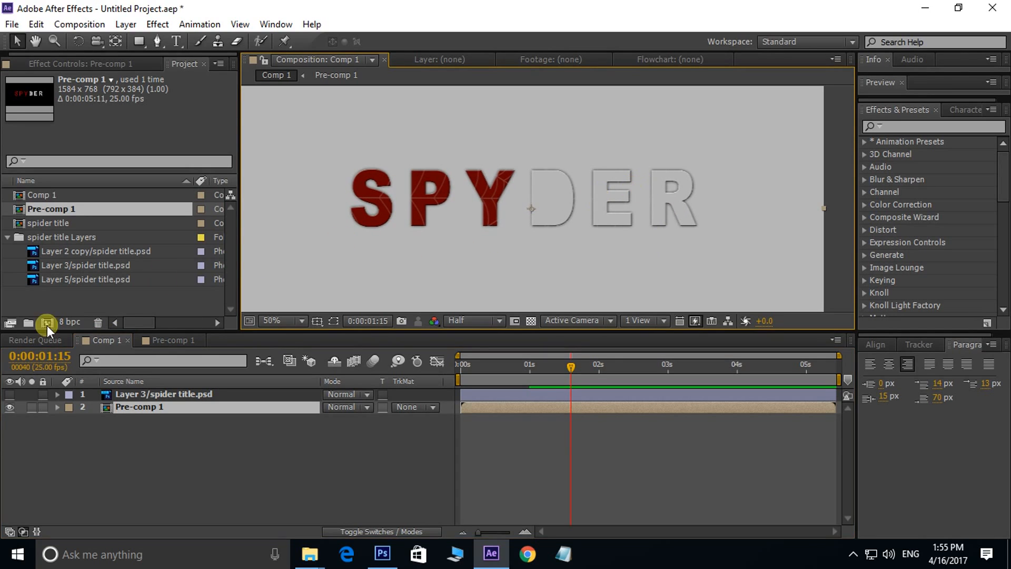
click(9, 394)
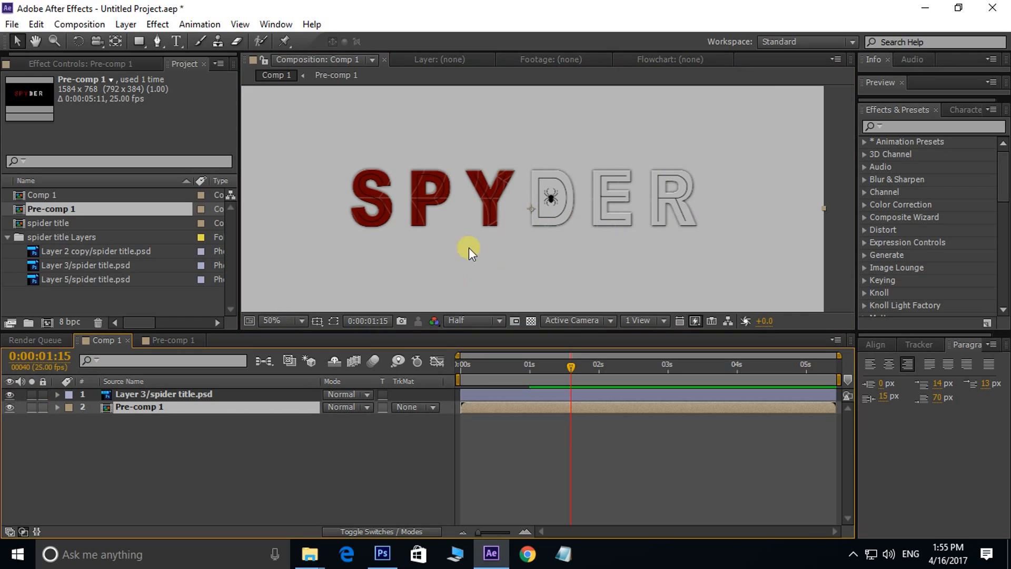
drag(471, 198, 473, 202)
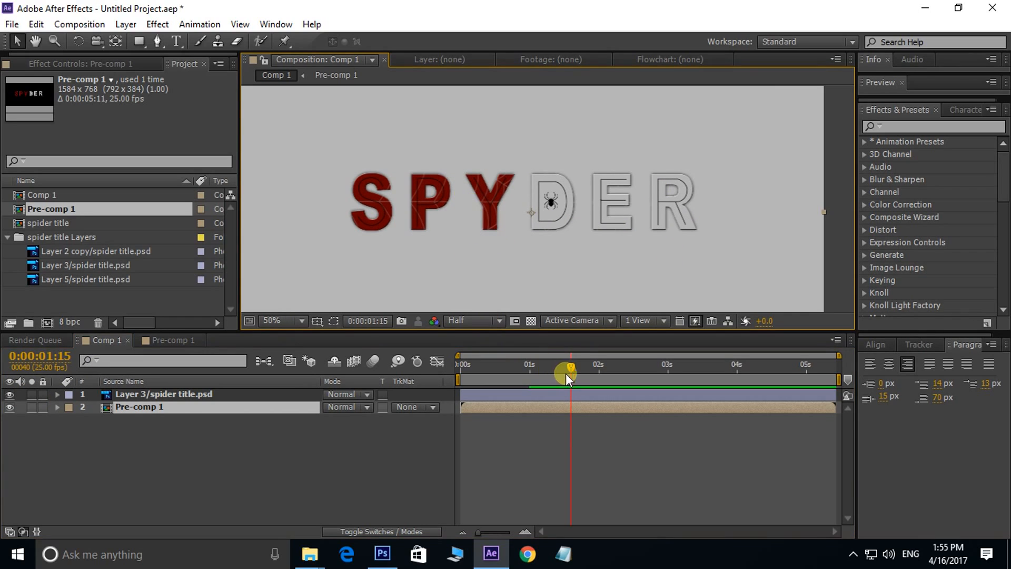
- Shift the spider layer in time so it starts at 0:00:01:02 and play back Comp 1 from the start
drag(565, 374, 535, 375)
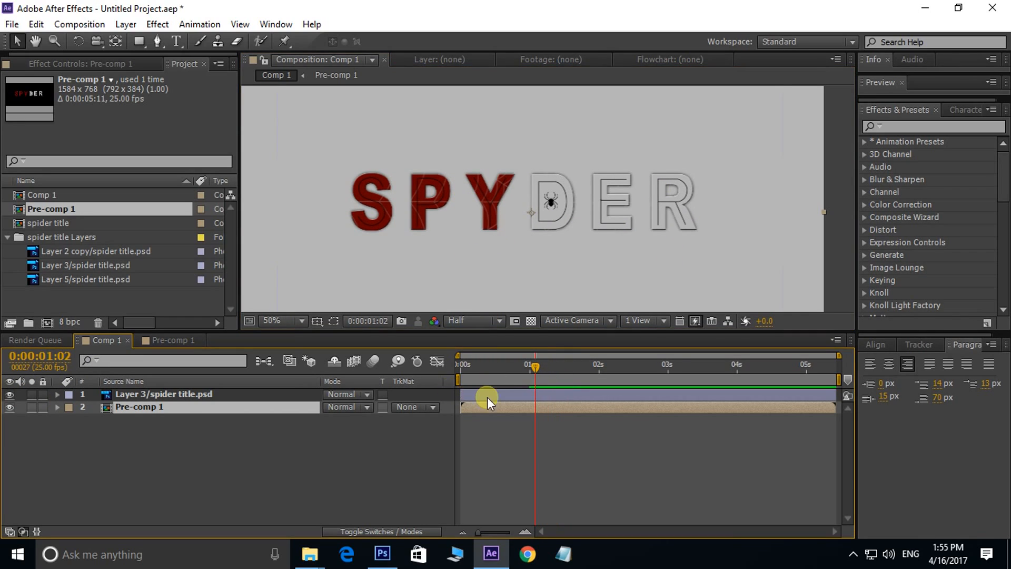
drag(488, 397, 459, 368)
key(space)
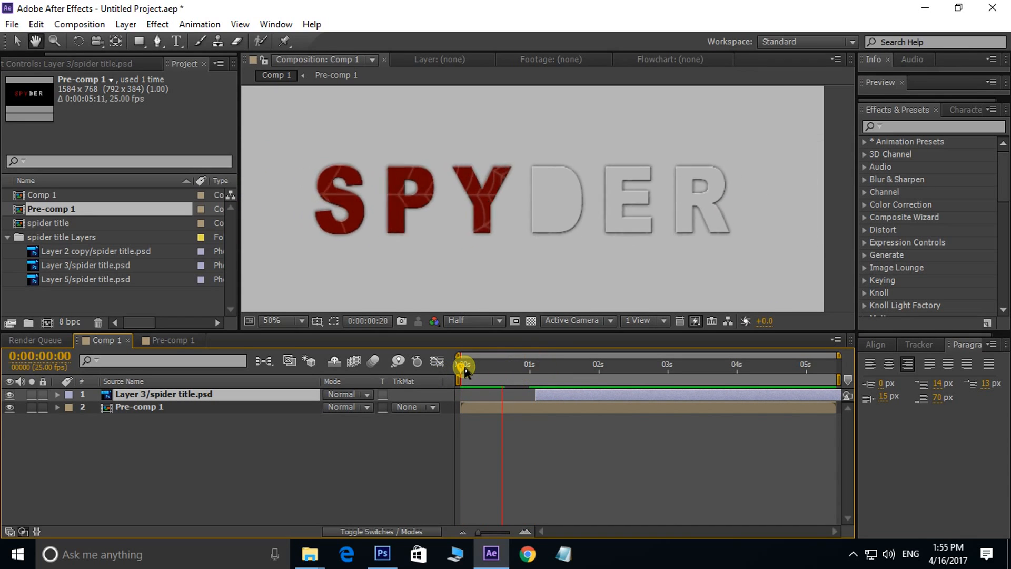
- Keyframe the spider layer's scale at 100% at 0:00:01:11 and at 300% at 0:00:01:02
mouse_move(563, 372)
mouse_down()
mouse_move(536, 372)
mouse_move(557, 375)
mouse_up()
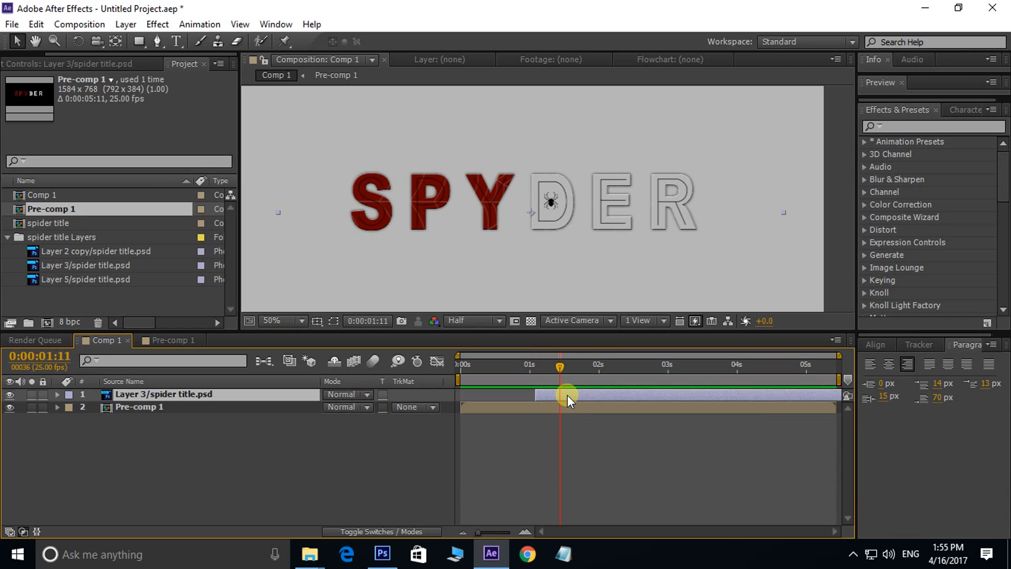
key(s)
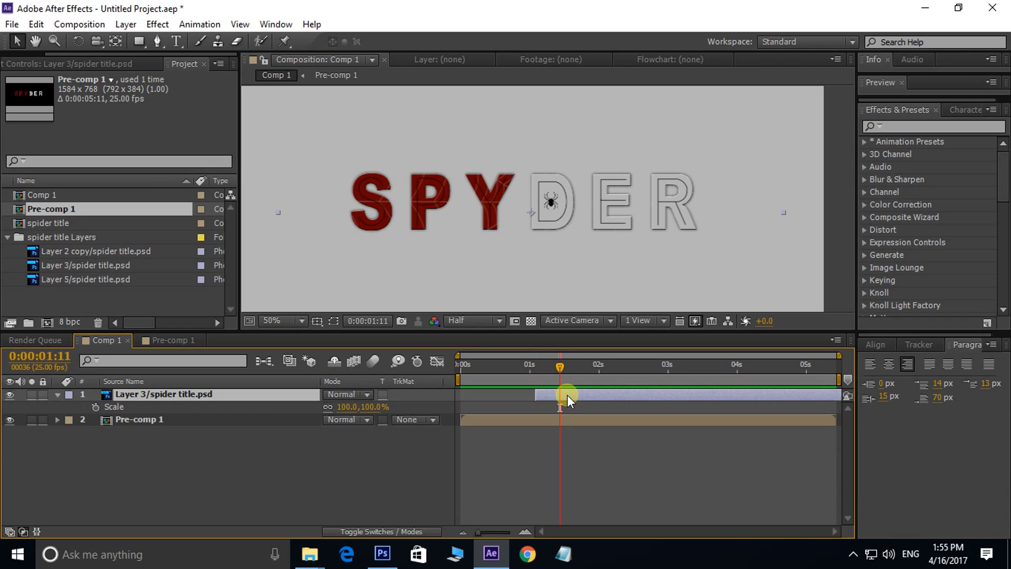
click(97, 408)
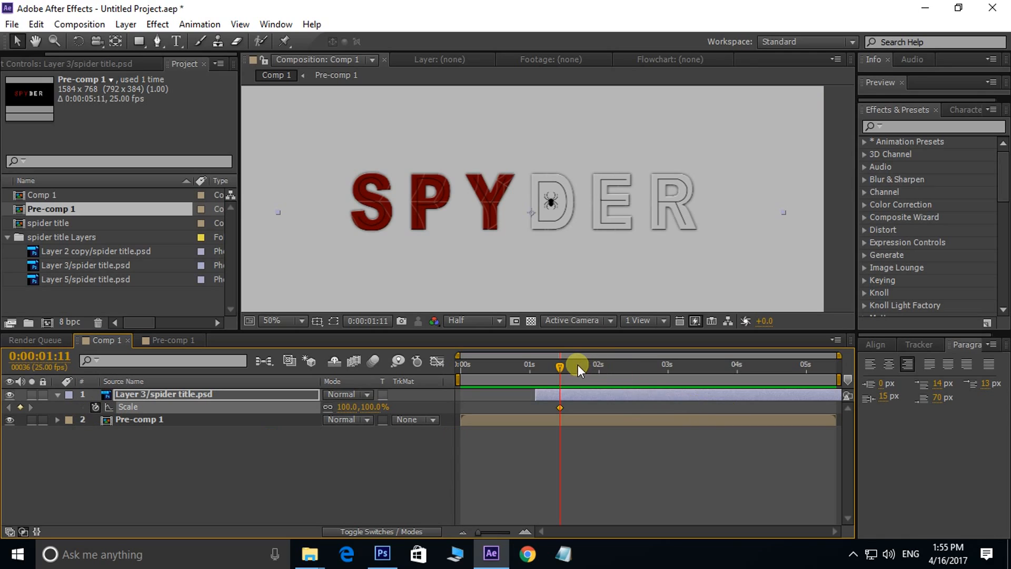
drag(558, 365, 533, 374)
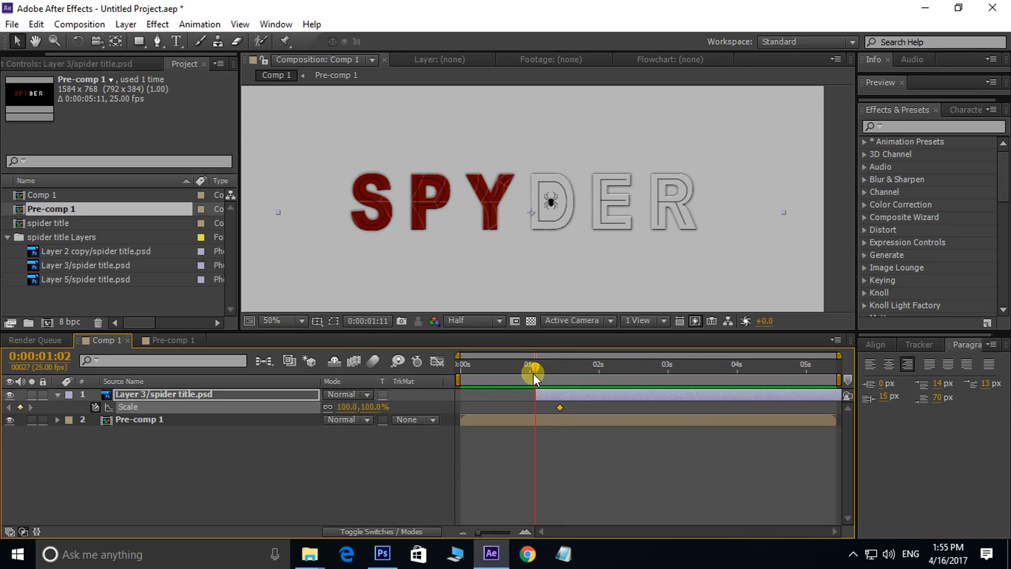
click(336, 408)
text(300)
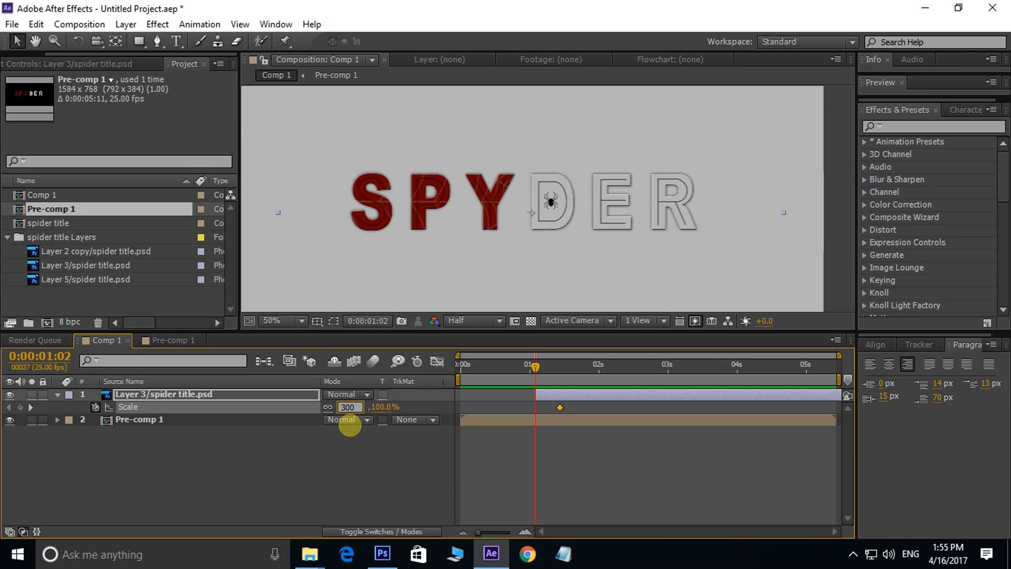
key(Return)
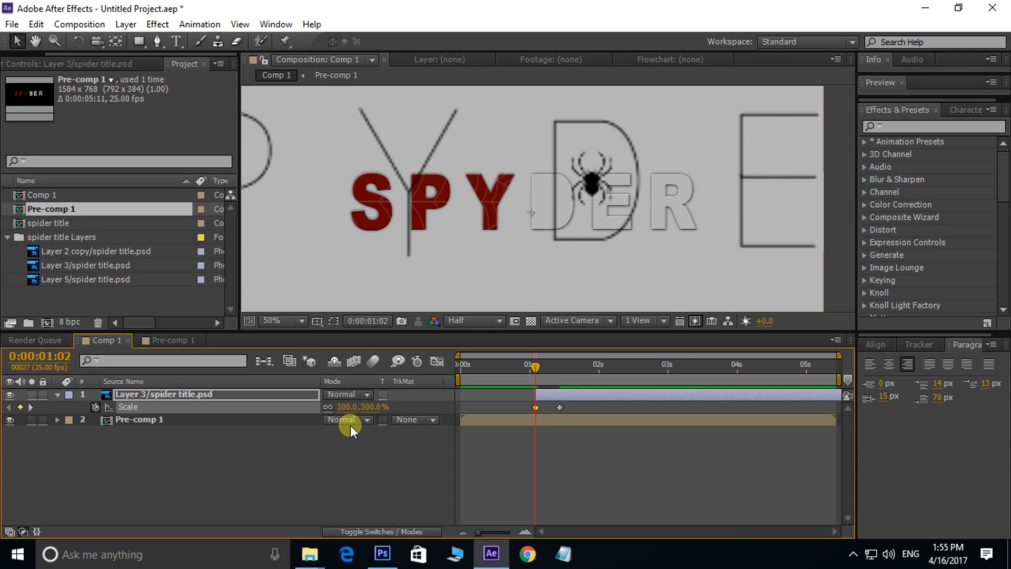
- Play back Comp 1 from the start and examine the spider's shrinking animation over the letter D
drag(541, 369, 391, 390)
key(space)
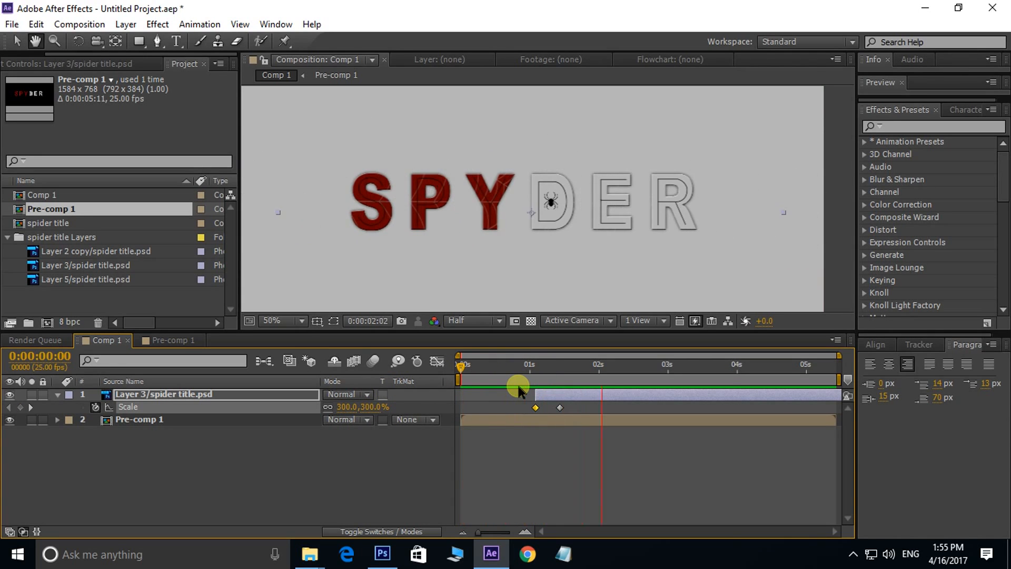
scroll(564, 202, up, 2)
drag(624, 362, 415, 377)
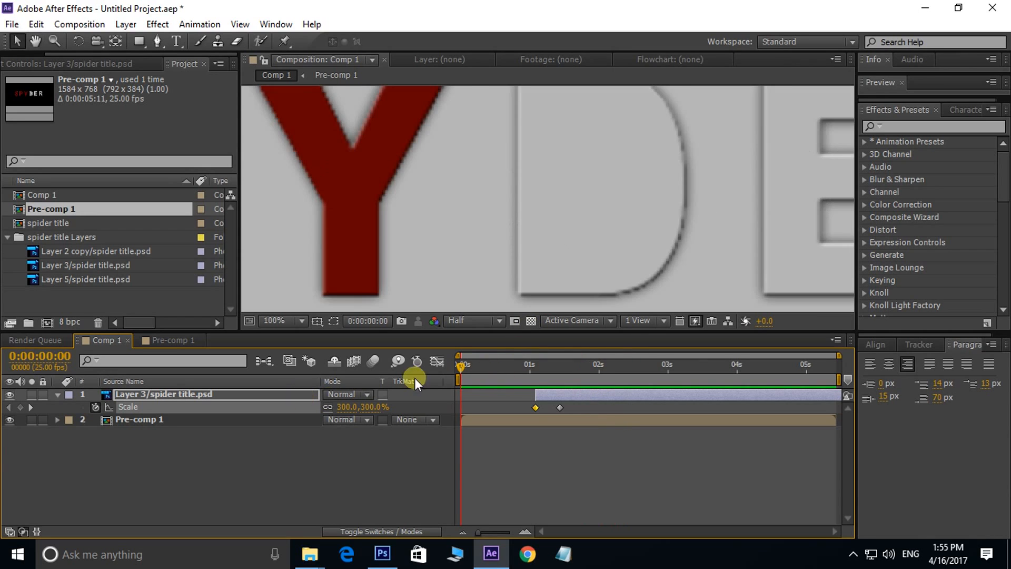
key(space)
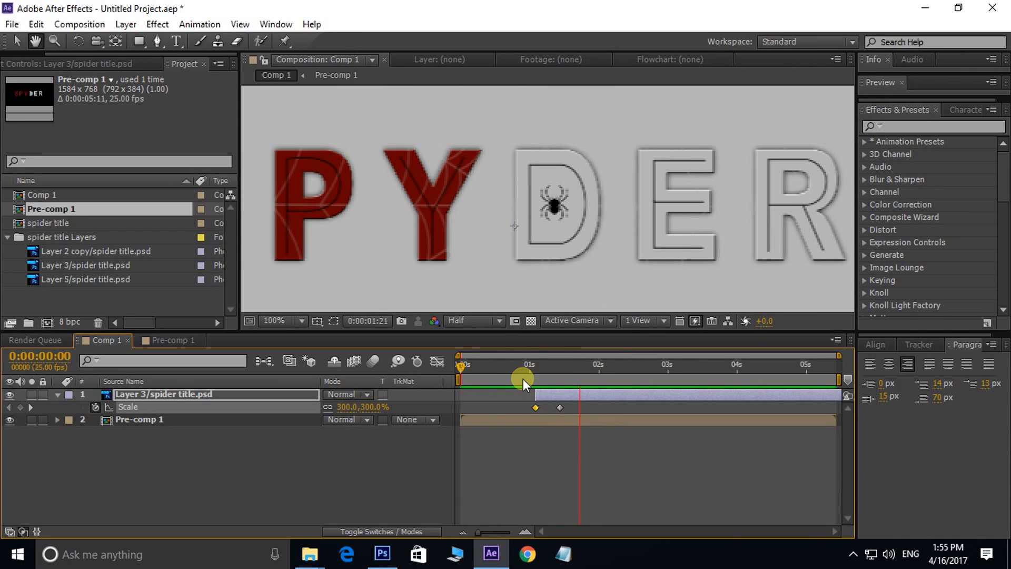
key(space)
scroll(623, 258, down, 1)
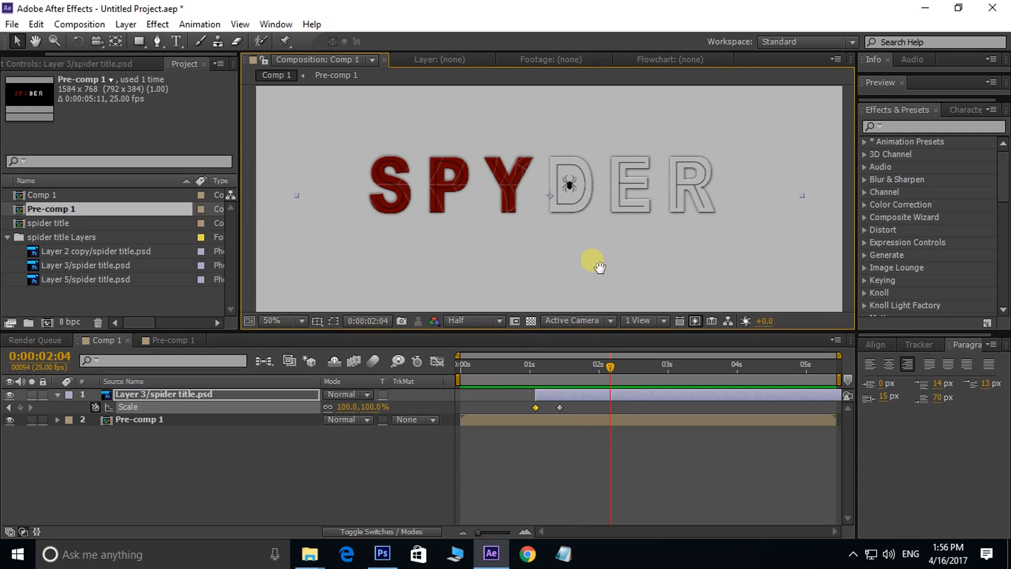
drag(591, 264, 587, 284)
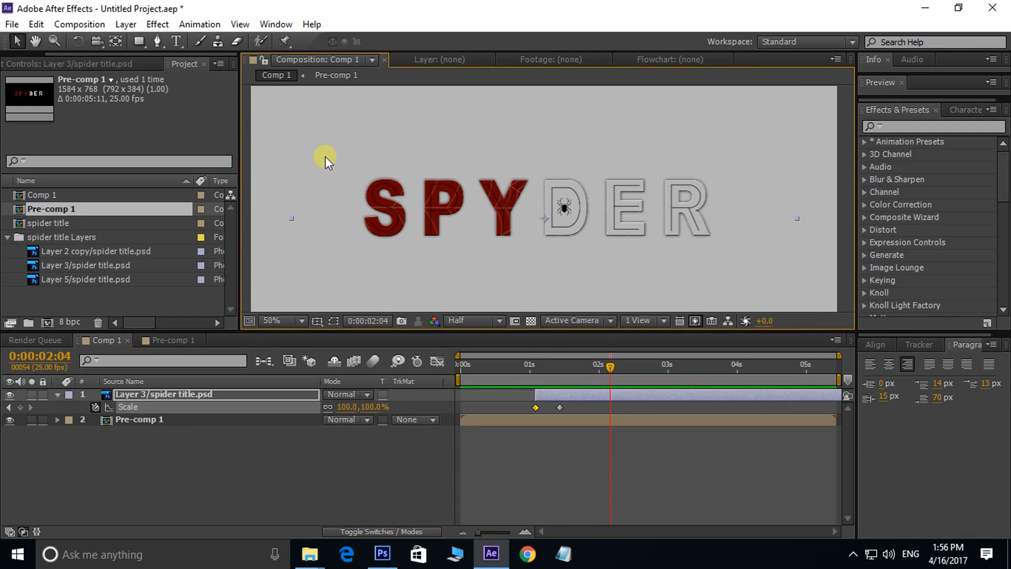
- Change Comp 1's background color to black
click(79, 24)
click(116, 61)
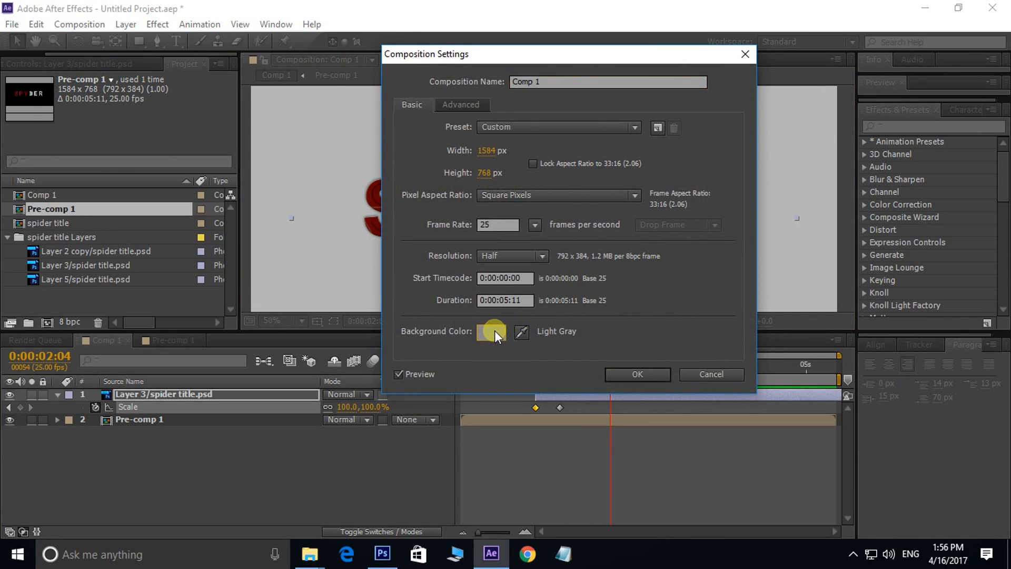
click(494, 331)
drag(700, 260, 583, 293)
click(927, 110)
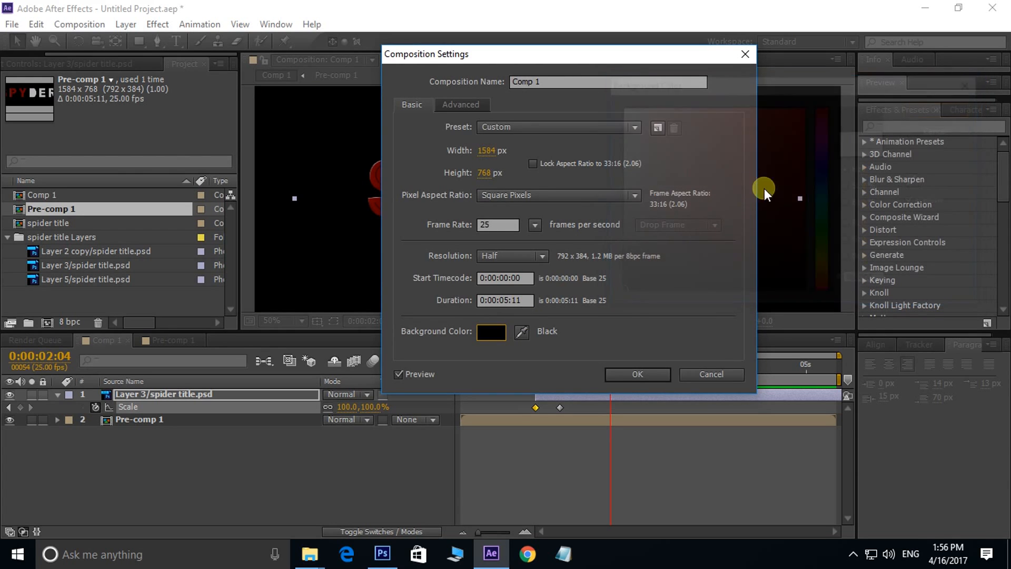
click(631, 374)
- Play back Comp 1 from the start to check the title and spider against the black background
click(606, 367)
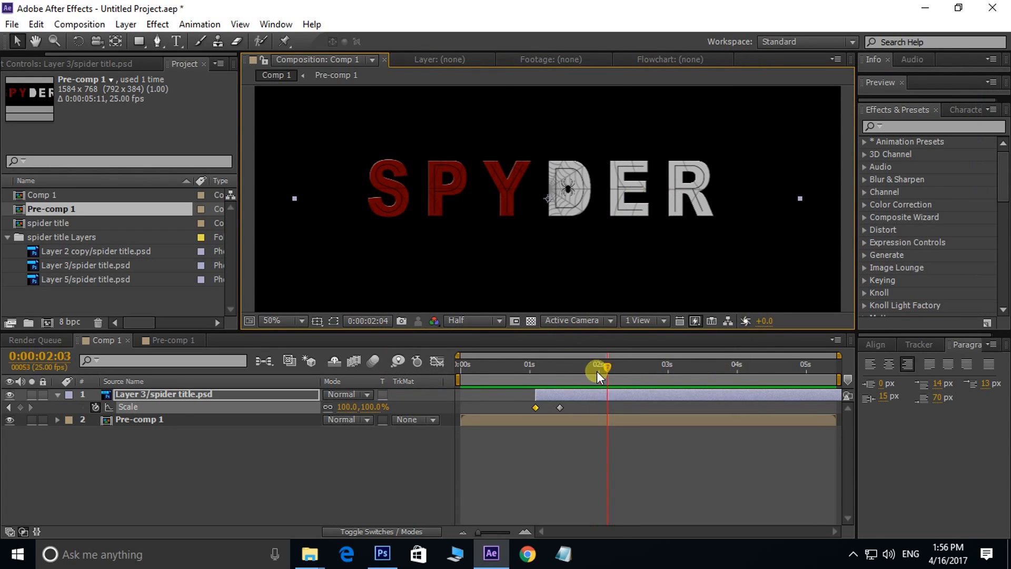
key(Home)
key(space)
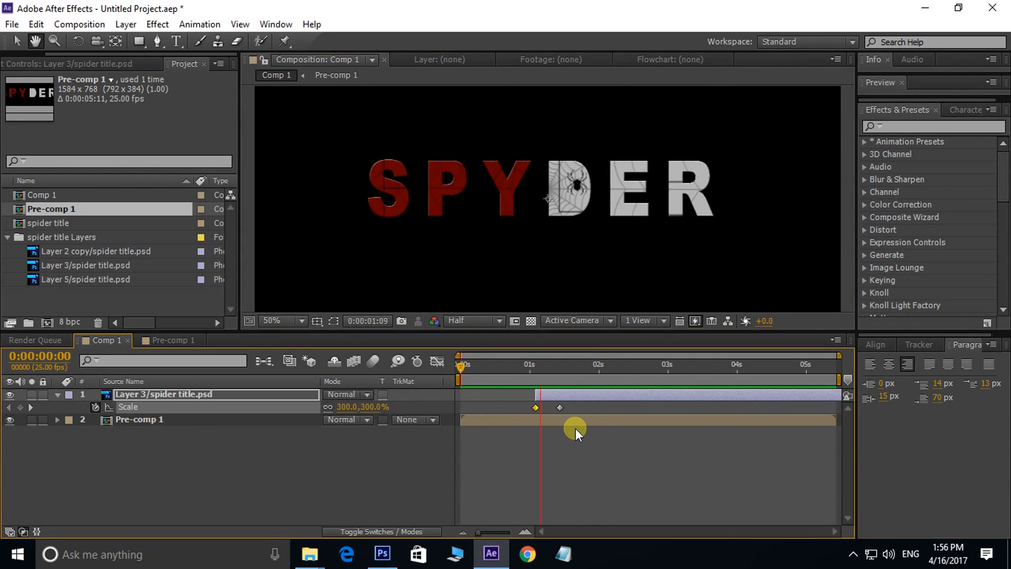
key(space)
drag(521, 210, 509, 177)
- Collapse the spider title Layers folder and import side.mp4 from the spyder movie folder as footage
click(8, 237)
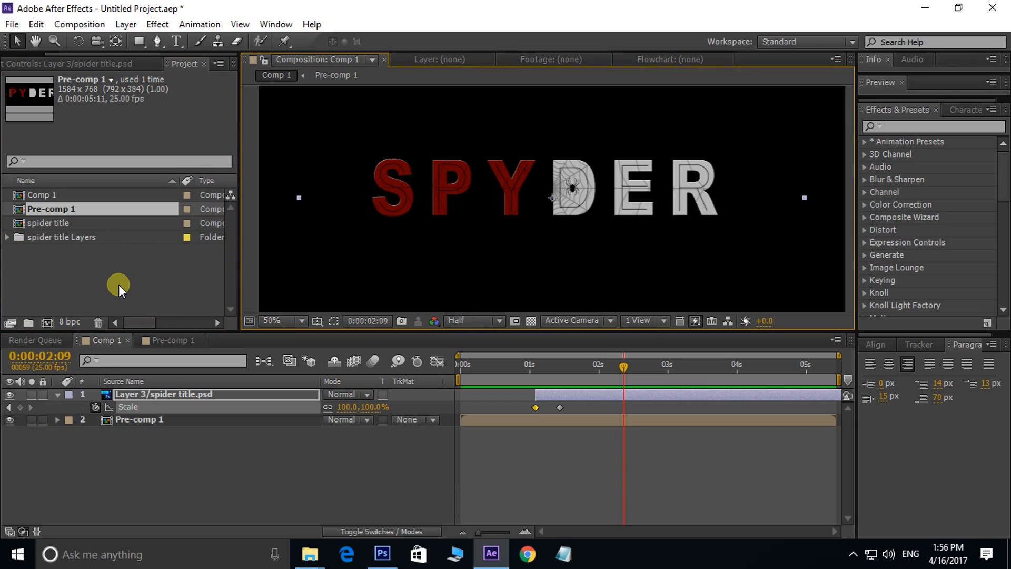
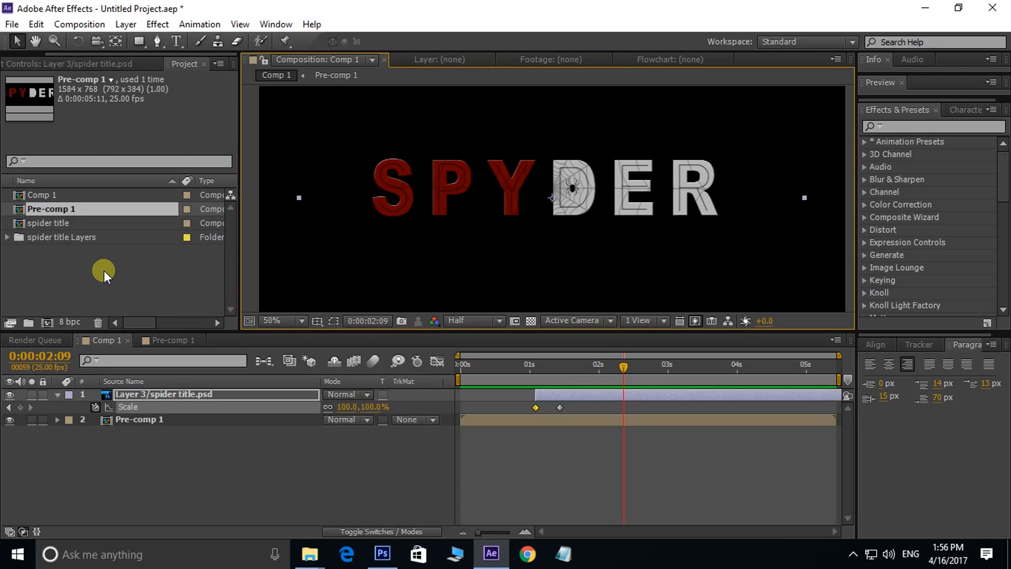
double_click(104, 270)
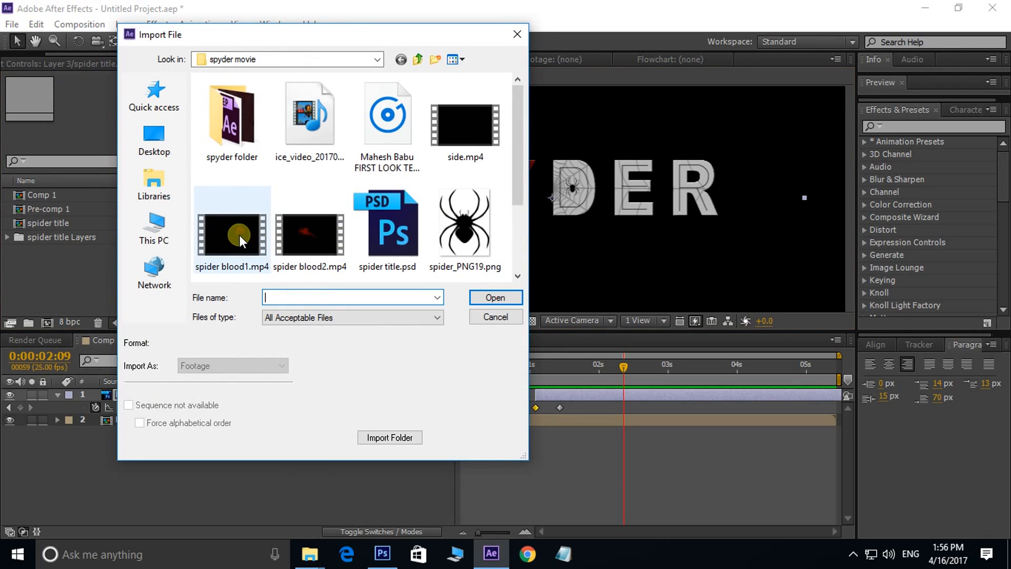
click(239, 235)
scroll(240, 234, down, 1)
scroll(297, 189, up, 1)
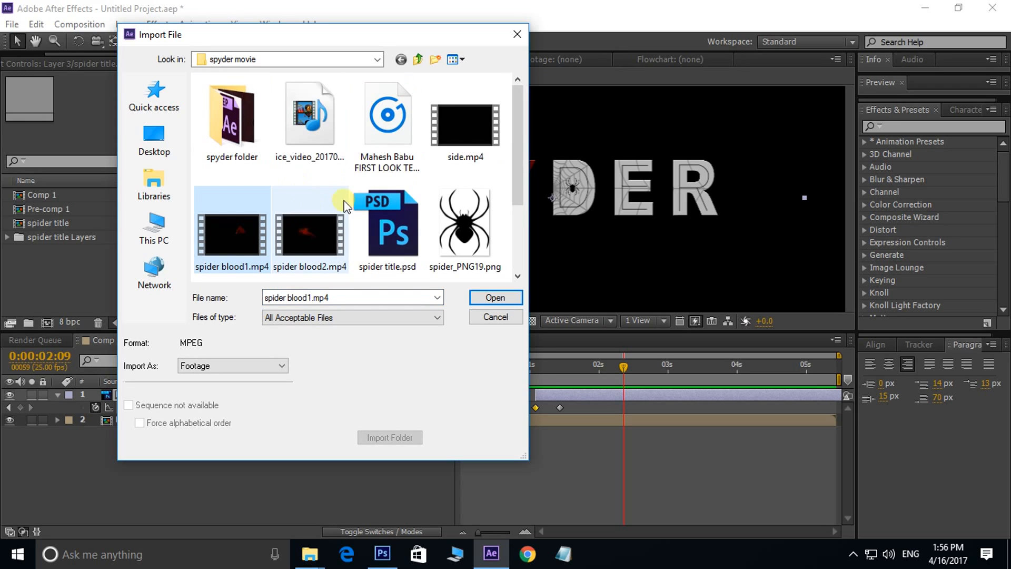
click(465, 125)
click(495, 297)
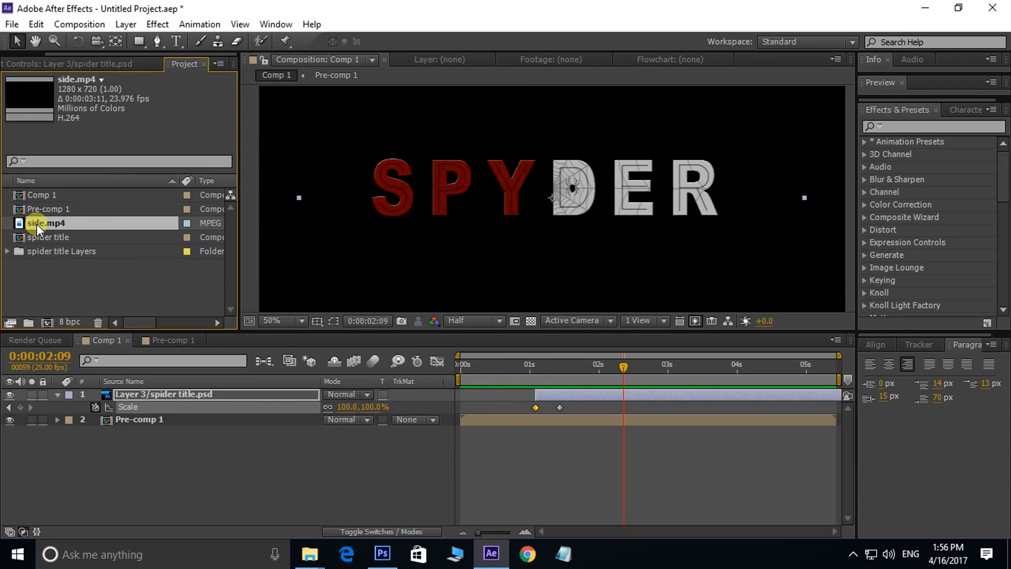
- Place side.mp4 in Comp 1 above the spider layer and set its blending mode to Screen
drag(20, 225, 396, 191)
key(comma)
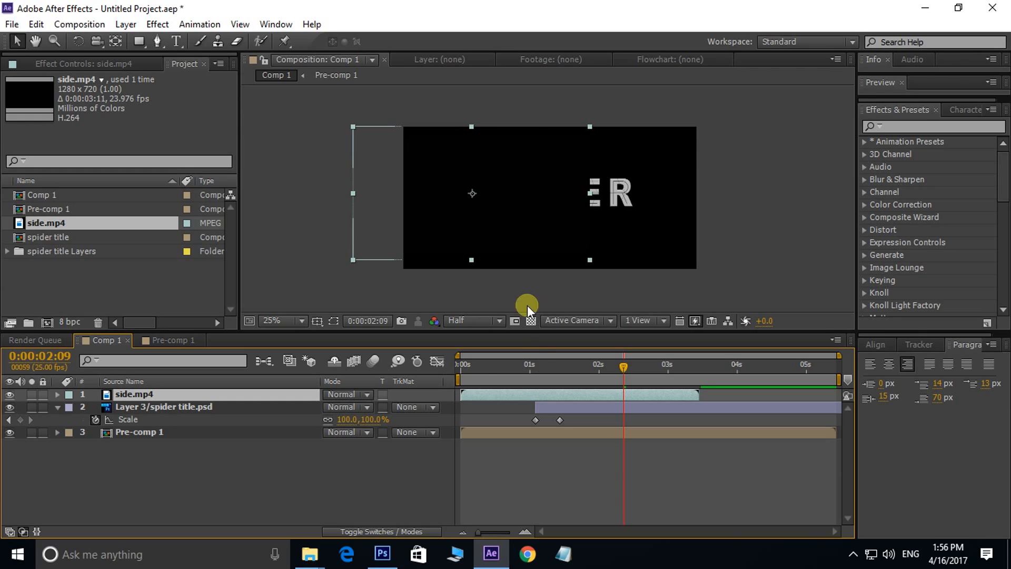
mouse_move(469, 368)
mouse_down()
mouse_move(499, 351)
mouse_move(485, 366)
mouse_up()
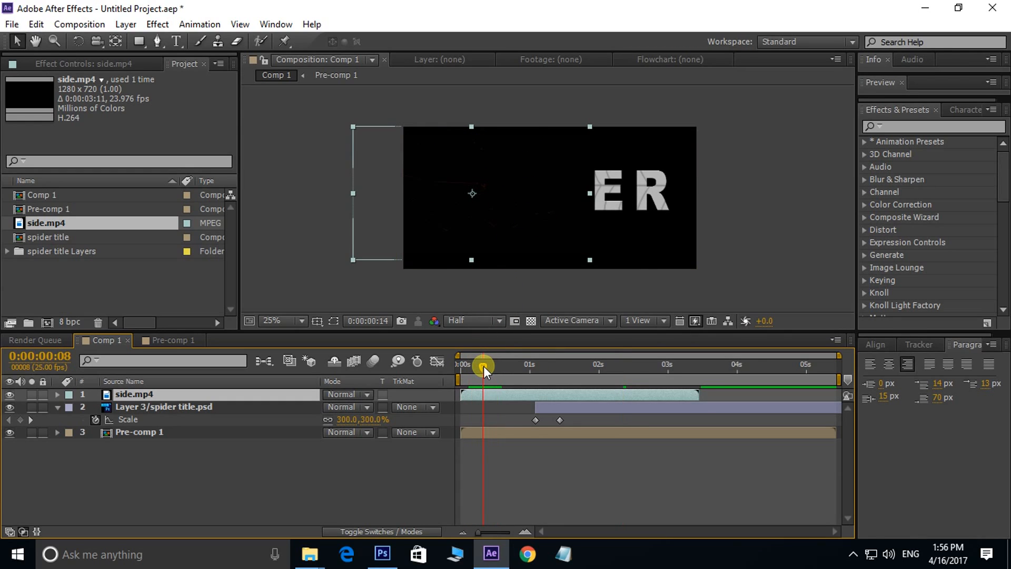
click(365, 394)
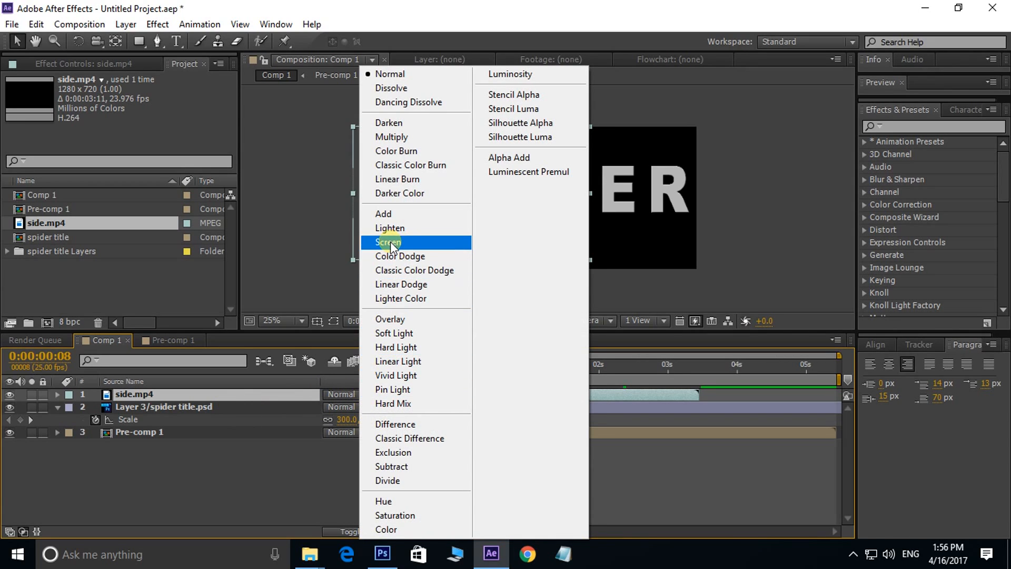
click(390, 241)
- Play back Comp 1 from the start to examine how the side.mp4 blood splash blends with the title
drag(480, 373, 454, 373)
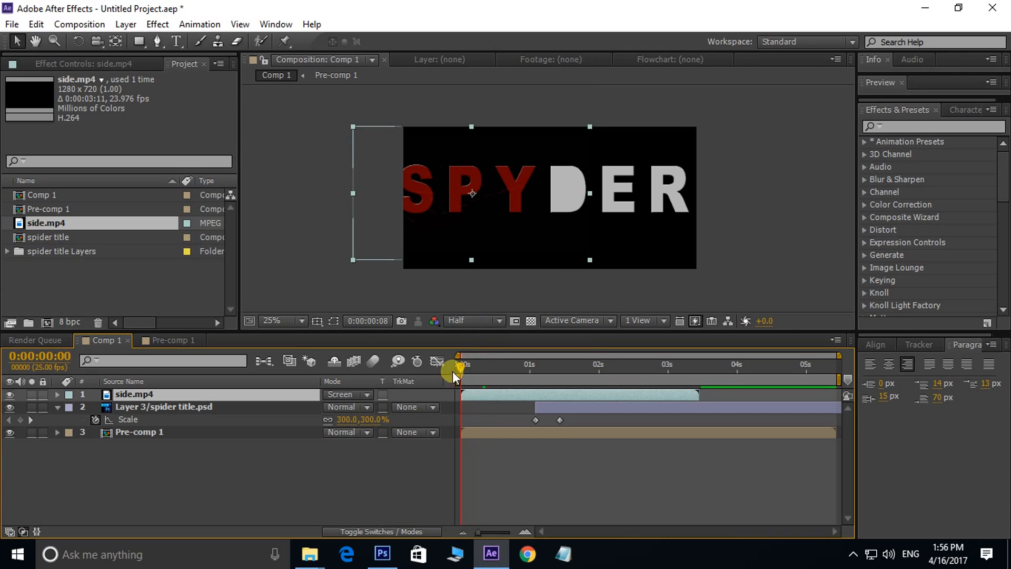
key(space)
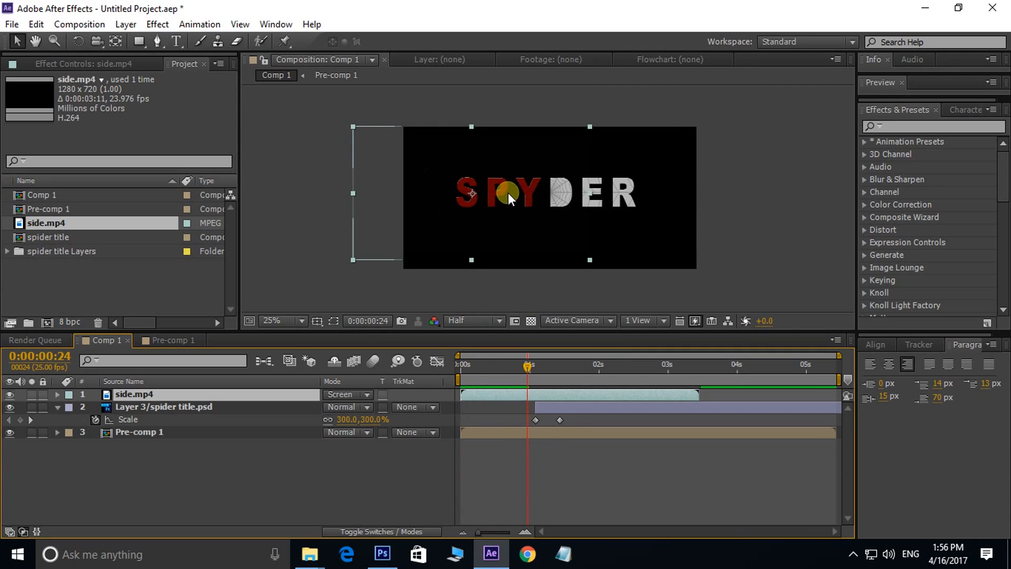
scroll(510, 197, up, 2)
middle_click(533, 209)
scroll(535, 210, down, 2)
drag(540, 362, 449, 372)
key(space)
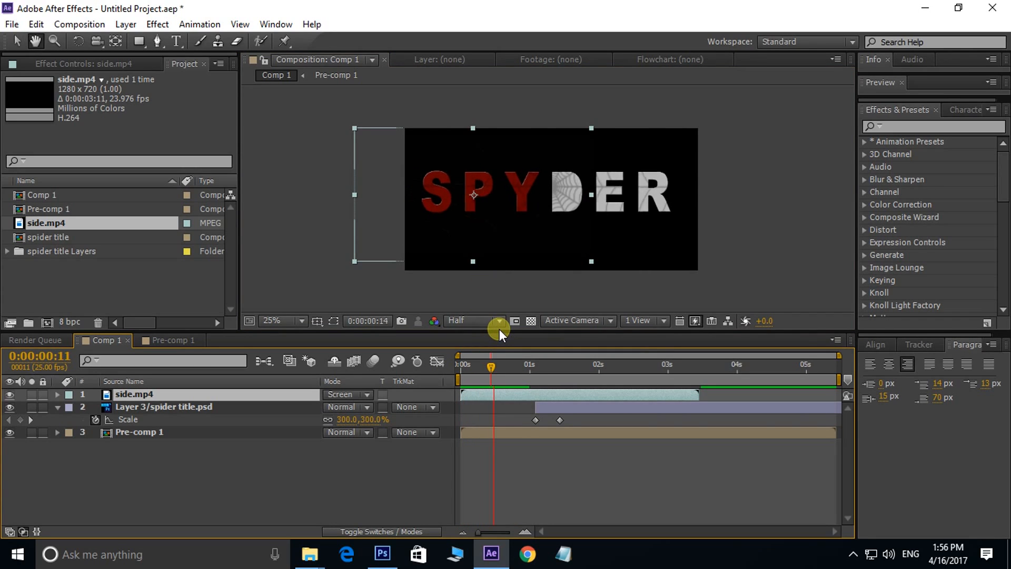
- Split the side.mp4 layer at 0:00:00:17, delete the part after the split, and play back from the start
click(46, 25)
click(68, 201)
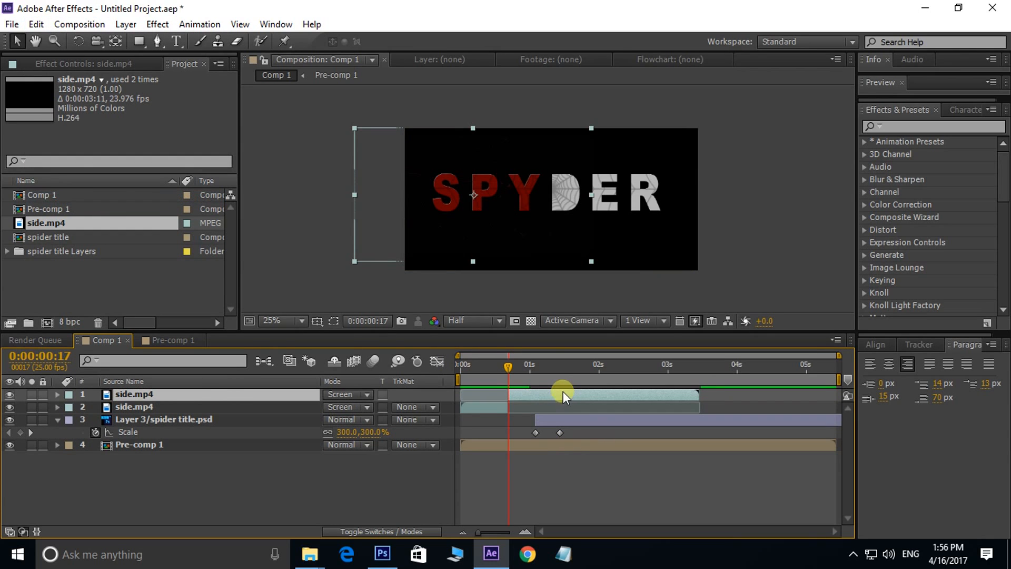
key(Delete)
drag(509, 371, 458, 370)
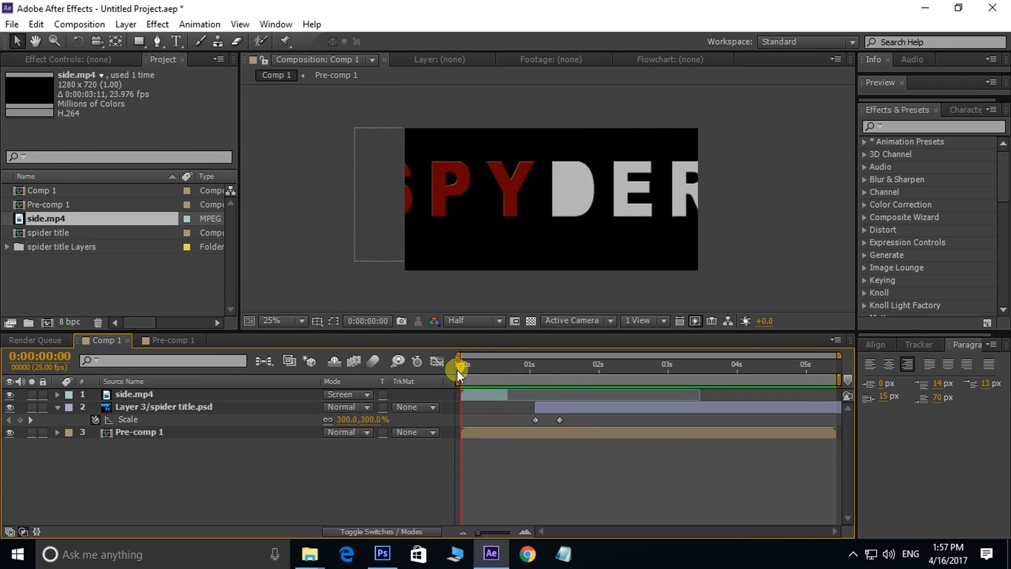
key(space)
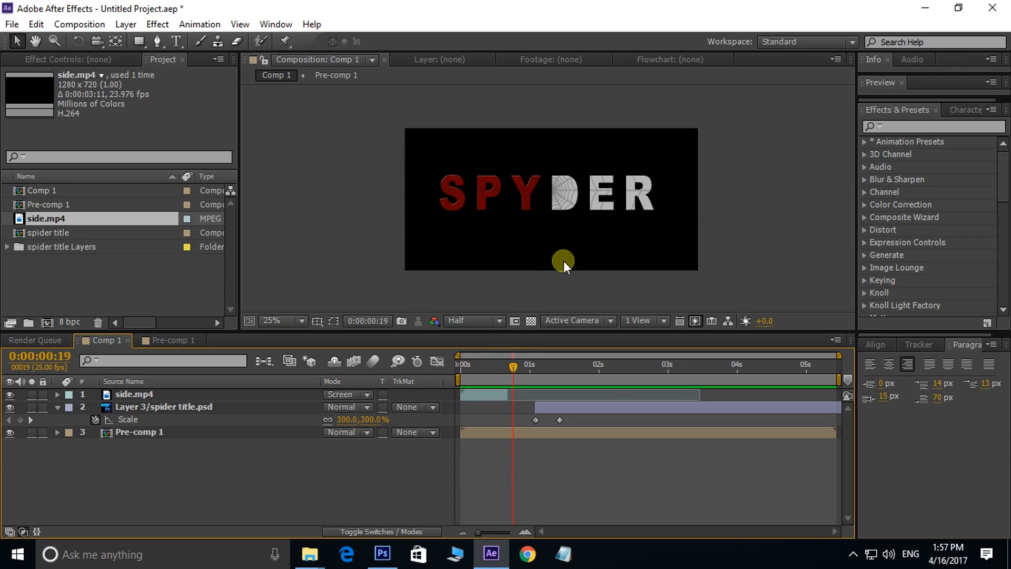
scroll(564, 261, up, 2)
- Shift the trimmed side.mp4 layer in time to start shortly before the spider layer, and play back that section
click(471, 395)
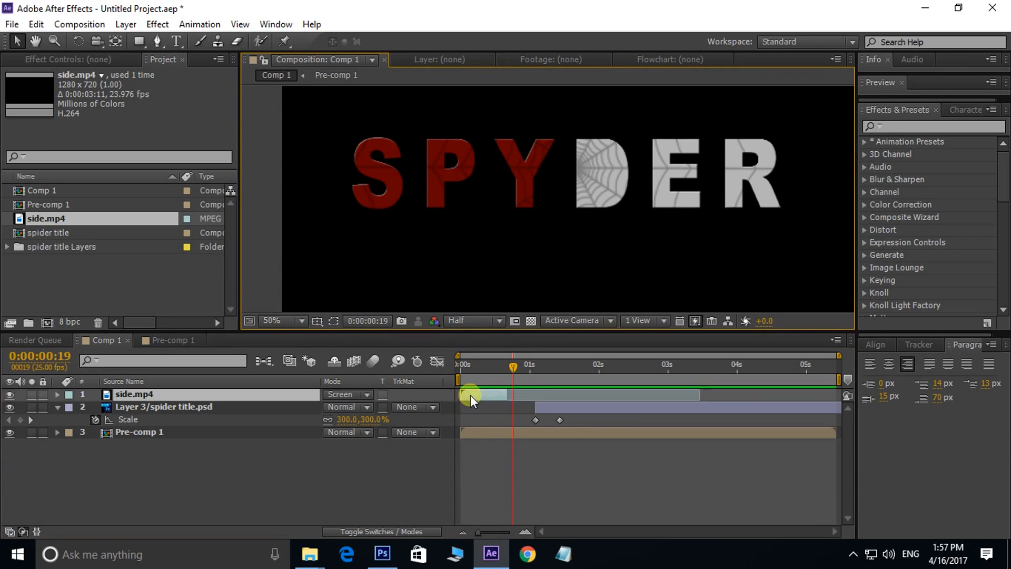
drag(471, 396, 487, 364)
key(space)
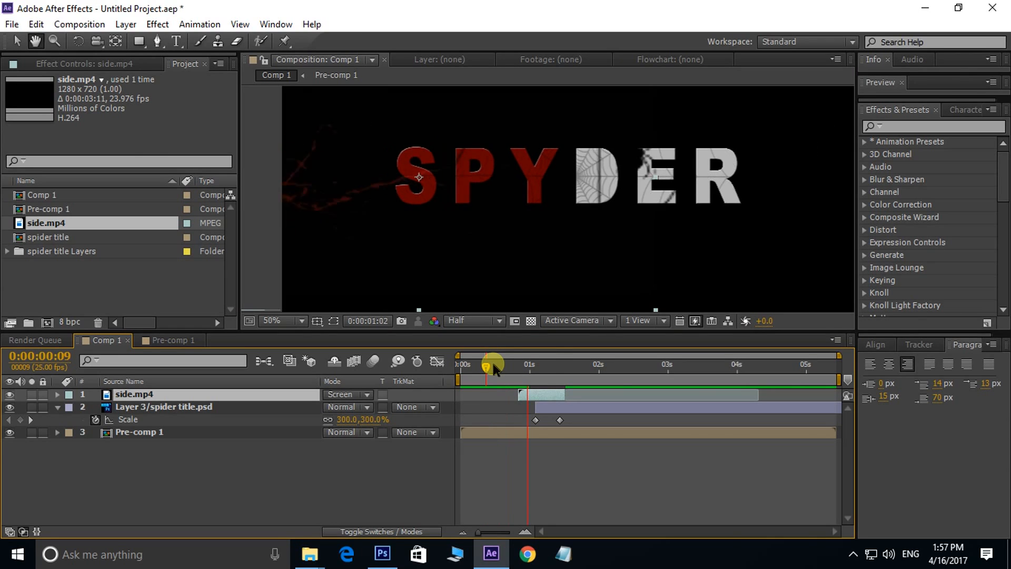
click(512, 364)
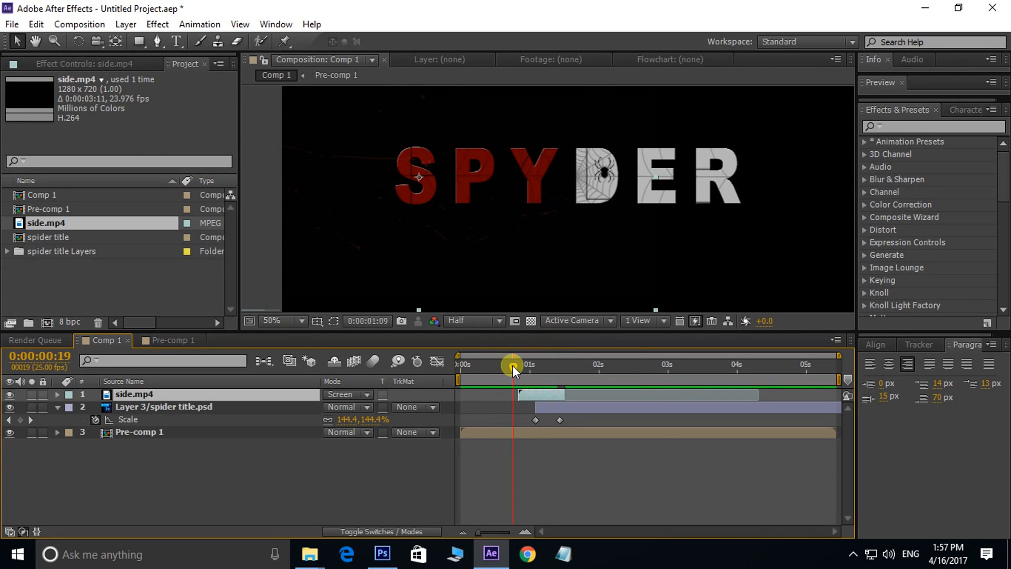
key(space)
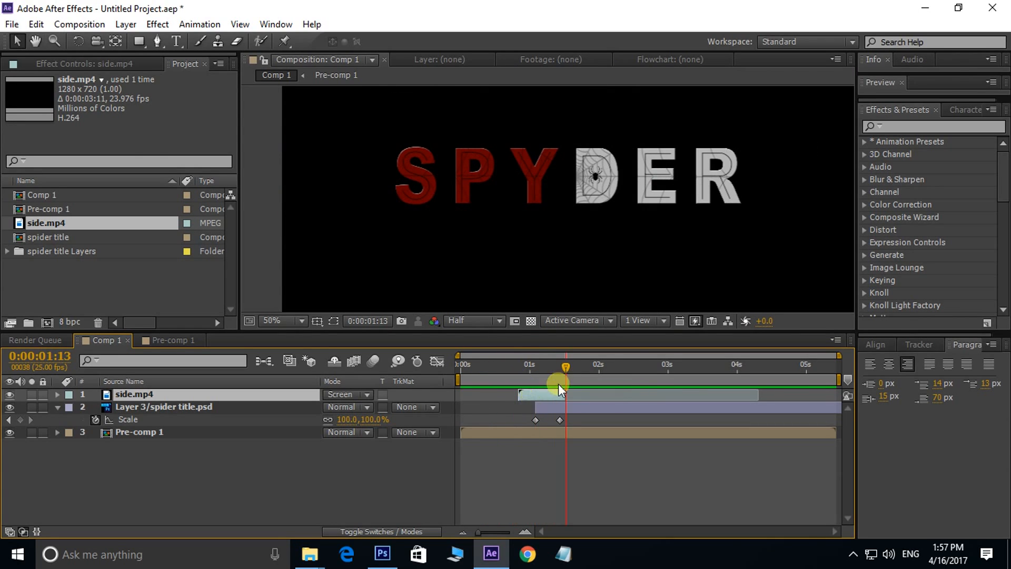
- At 0:00:01:00, reposition the side.mp4 layer so the blood splash lies across the red SPY letters
click(530, 369)
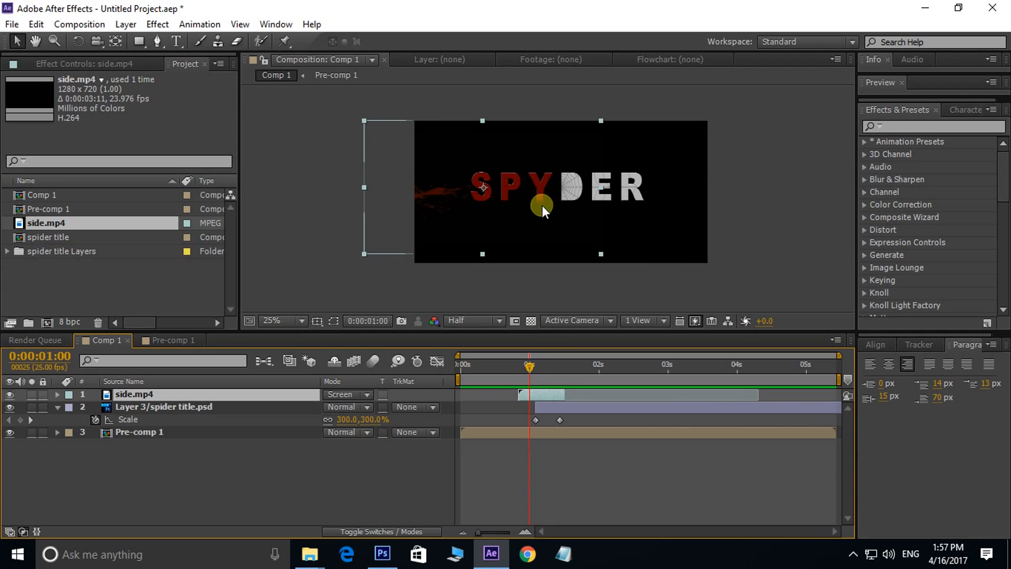
drag(541, 222, 564, 230)
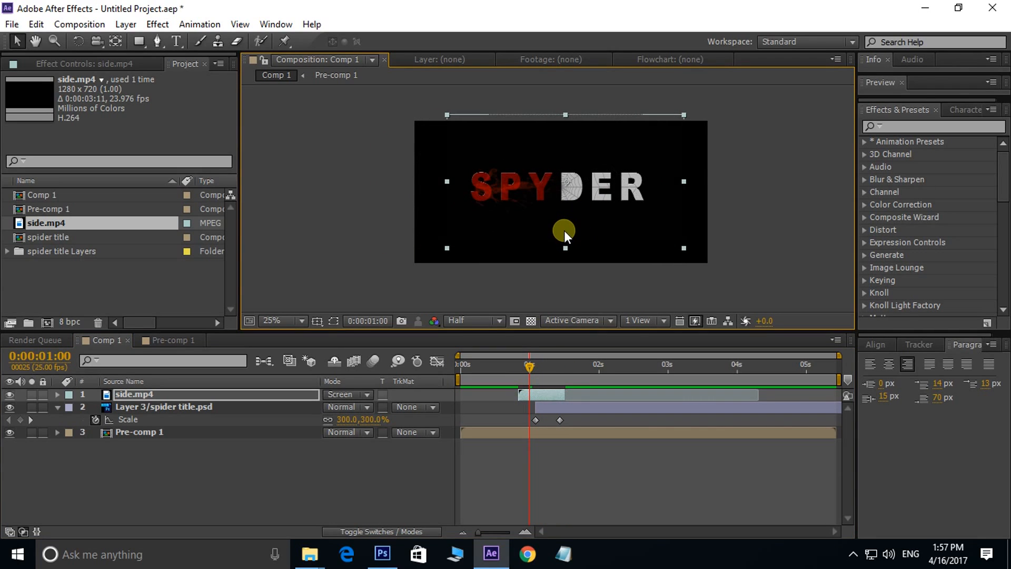
- Nudge the side.mp4 blood splash slightly right and down over the SPY letters, and play back the splash
key(.)
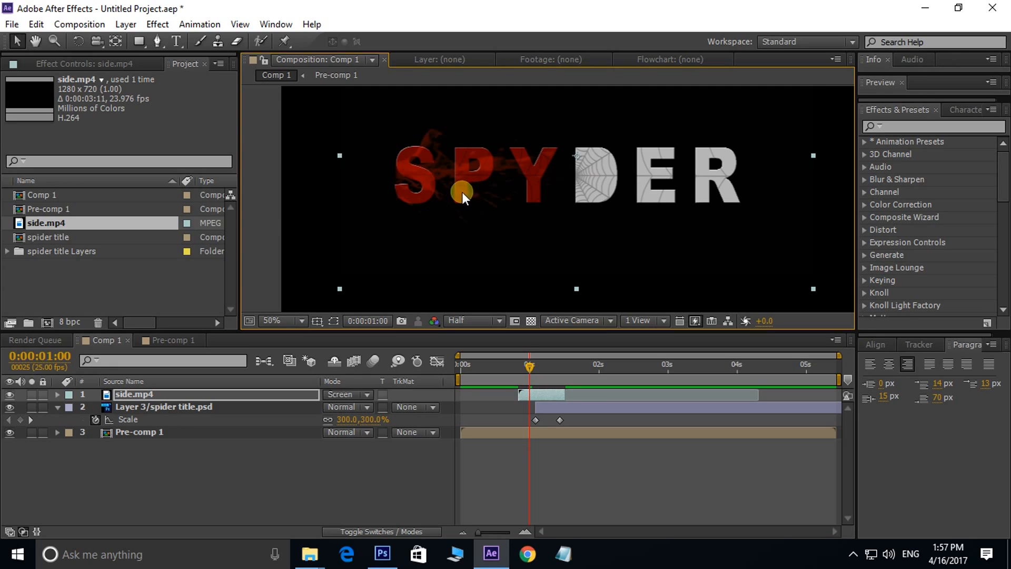
drag(450, 233, 454, 235)
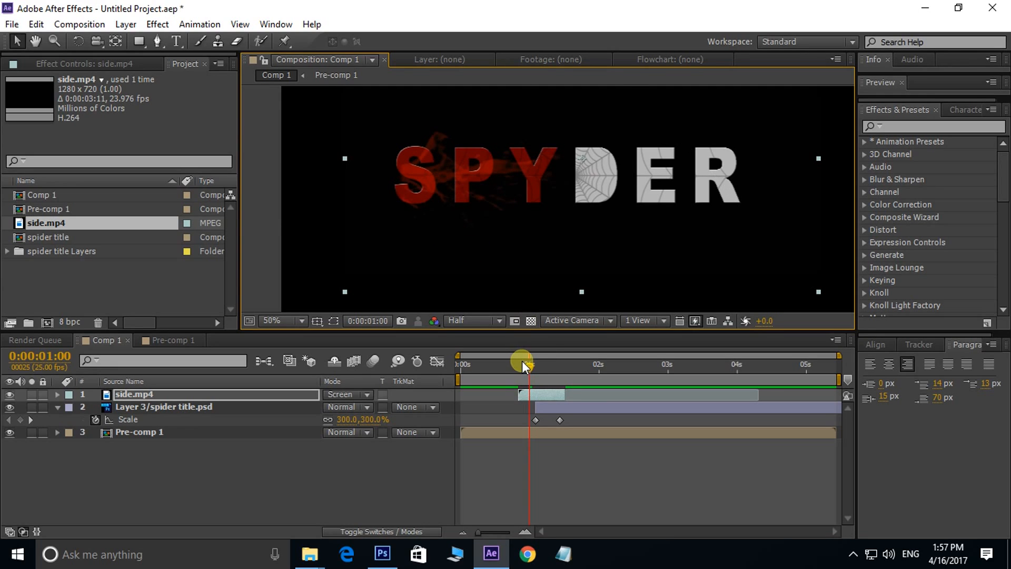
drag(526, 363, 417, 380)
key(space)
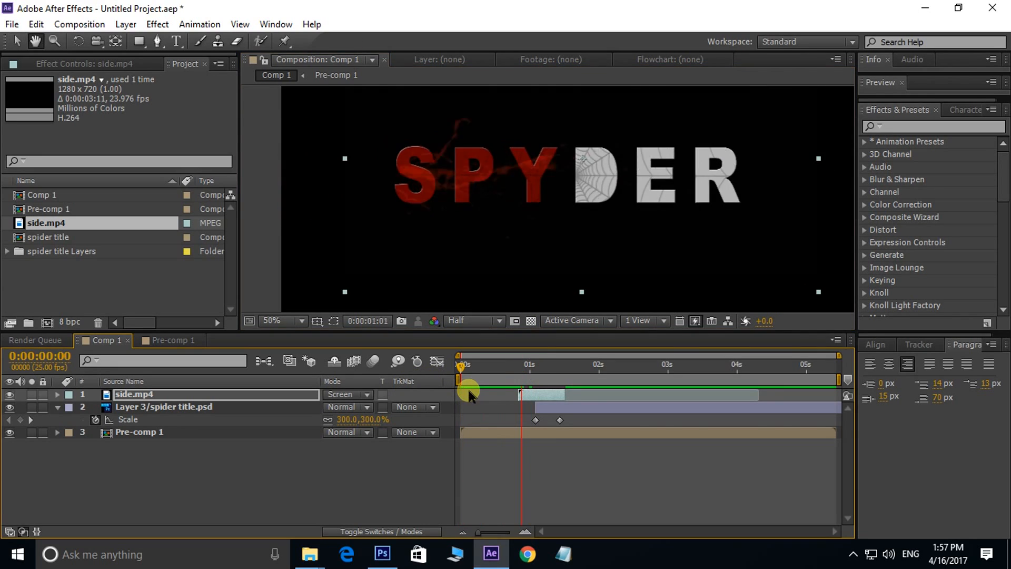
mouse_move(518, 365)
mouse_down()
mouse_move(508, 370)
mouse_move(519, 369)
mouse_up()
key(space)
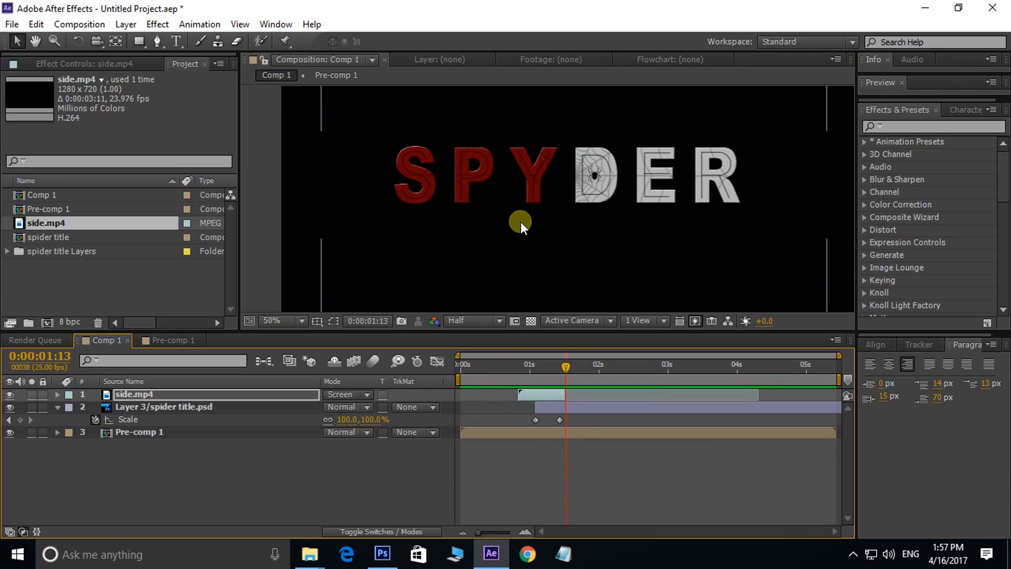
- Shift the spider layer later so it starts shortly before side.mp4 ends, and play back that section
drag(588, 407, 603, 409)
drag(565, 364, 501, 366)
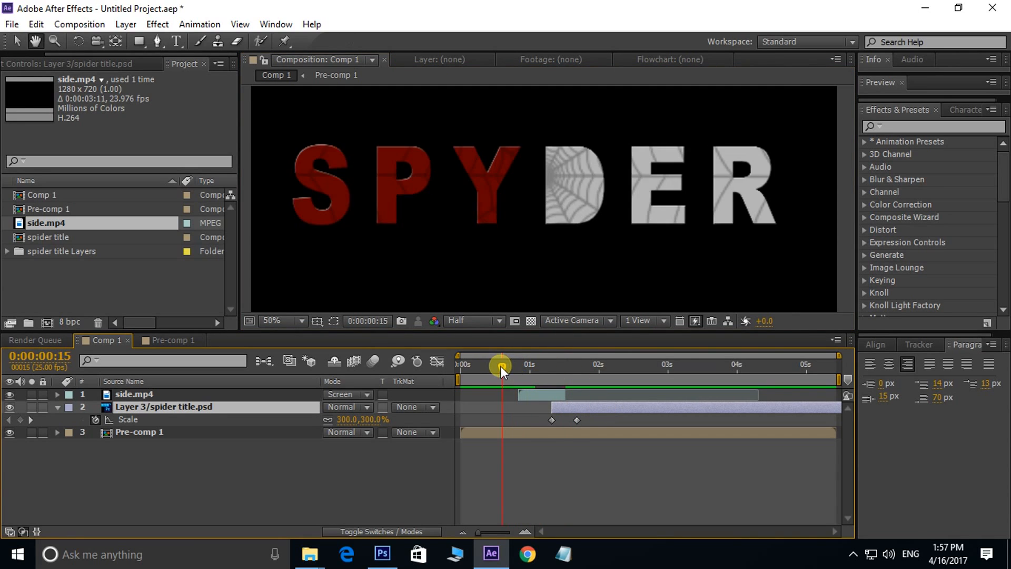
key(space)
key(space)
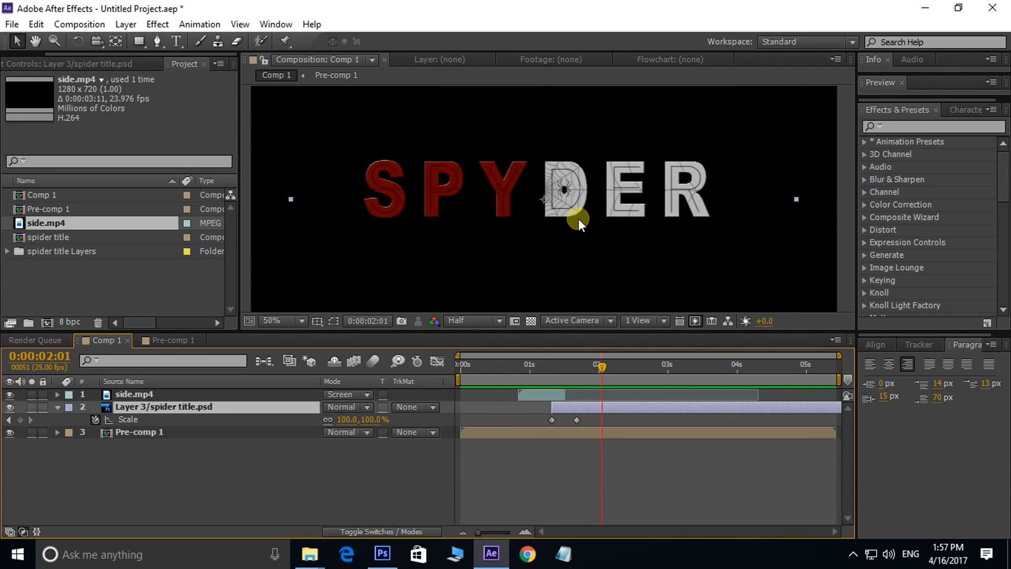
- Shift the spider layer slightly later so its scaling ends at 0:00:01:19, and play back the spider's arrival
scroll(522, 216, up, 2)
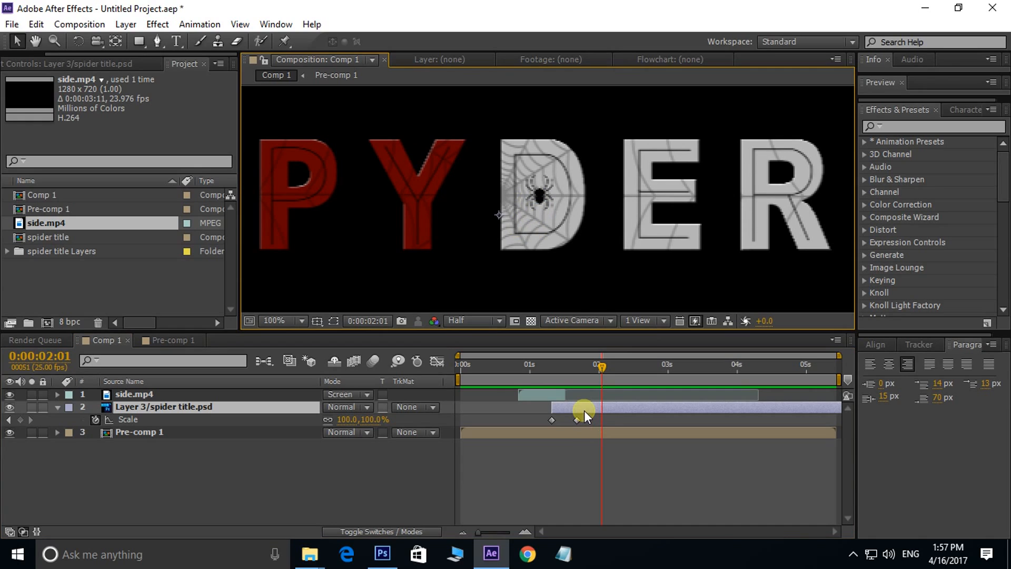
drag(584, 410, 589, 409)
drag(602, 366, 539, 373)
key(space)
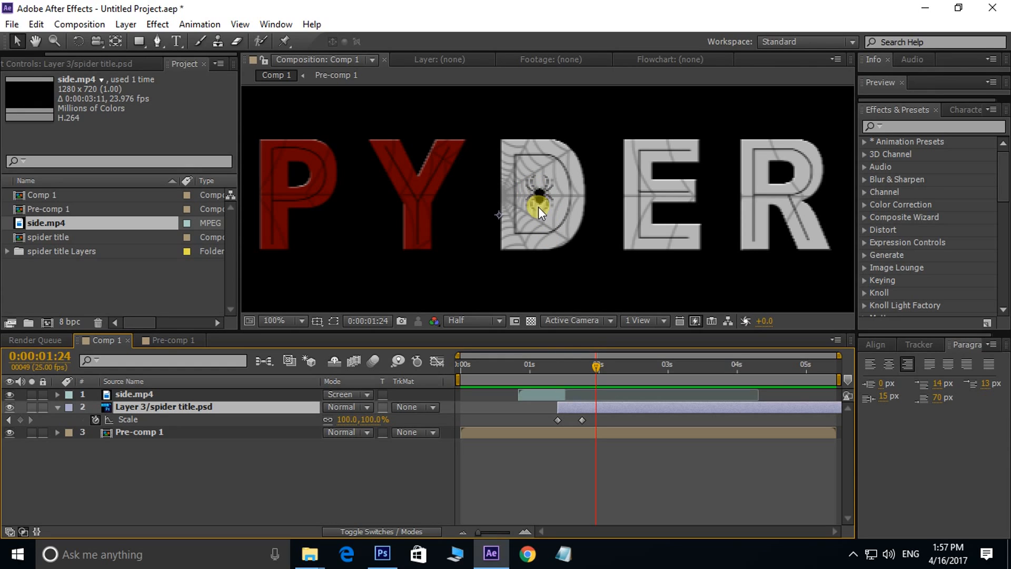
- Import spider blood1.mp4 and spider blood2.mp4 and place both directly above the spider layer in Comp 1, starting at 0:00:01:19
click(588, 355)
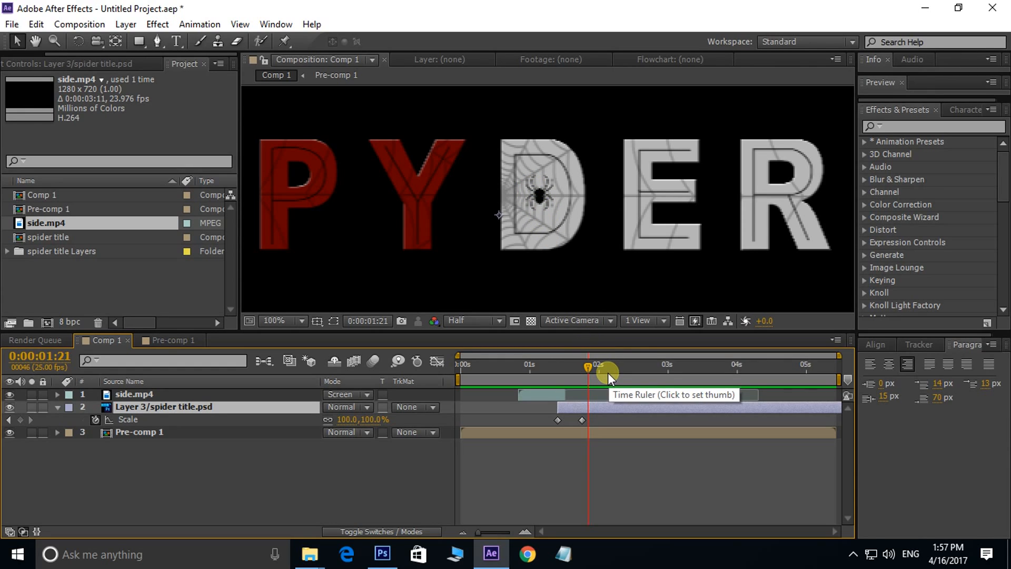
key(Page_Up)
key(Page_Up)
key(Page_Up)
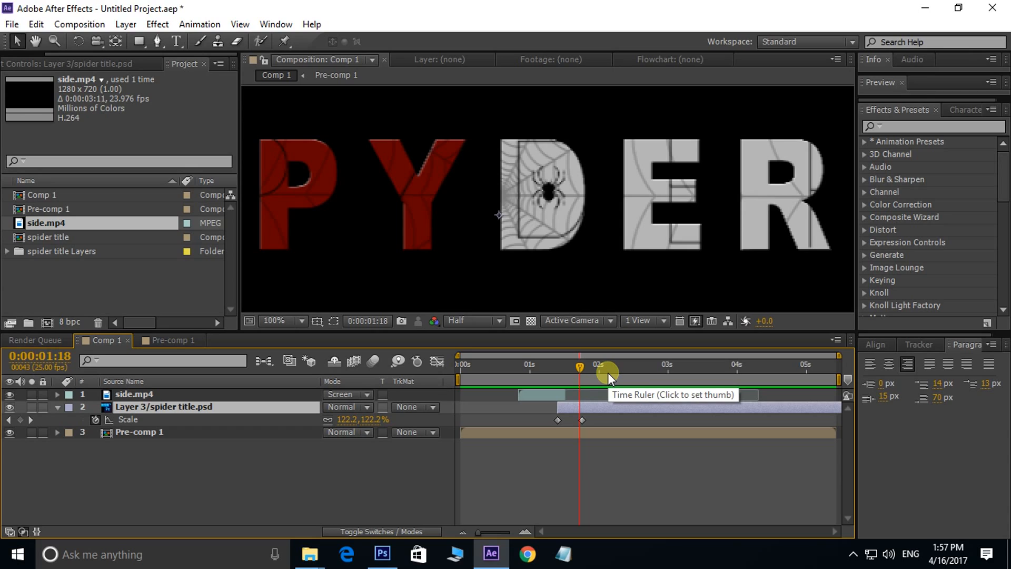
key(Page_Down)
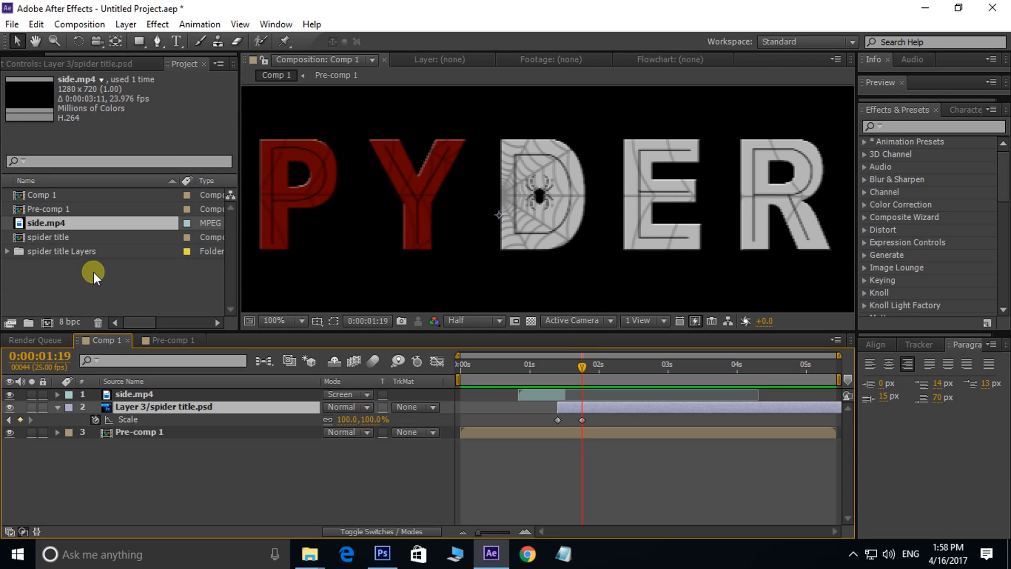
double_click(94, 286)
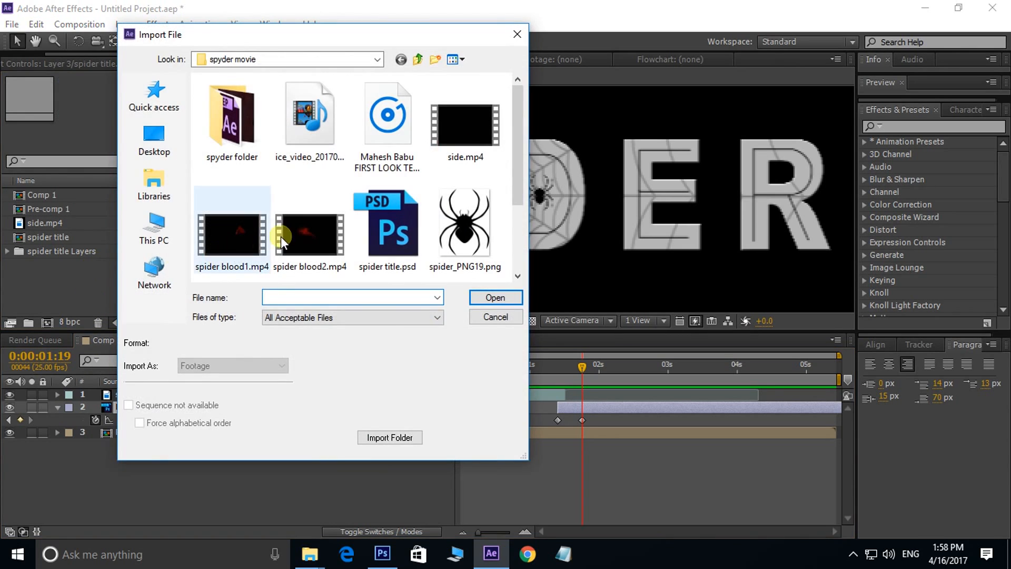
click(313, 235)
ctrl+click(224, 244)
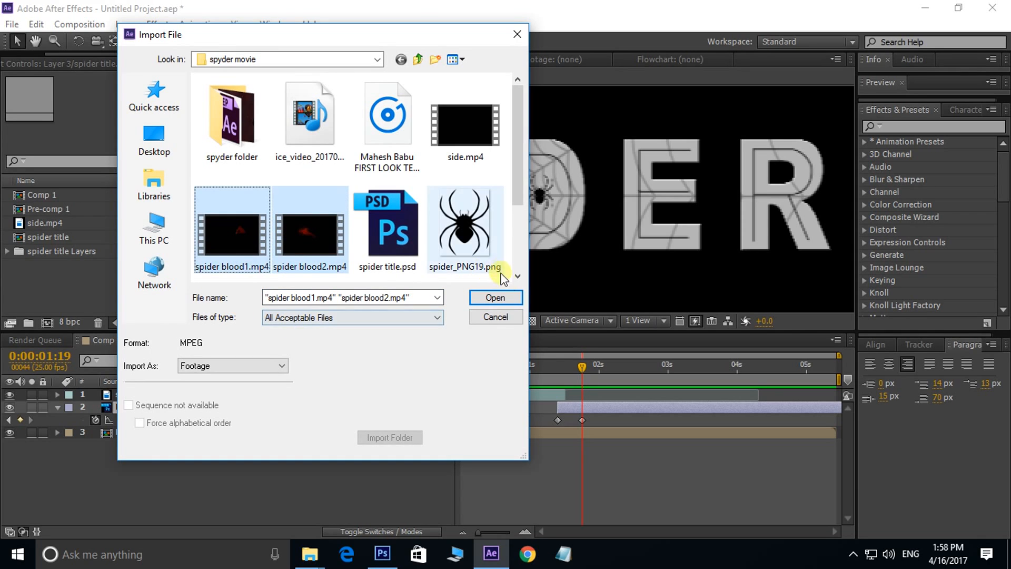
click(500, 297)
drag(16, 248, 626, 403)
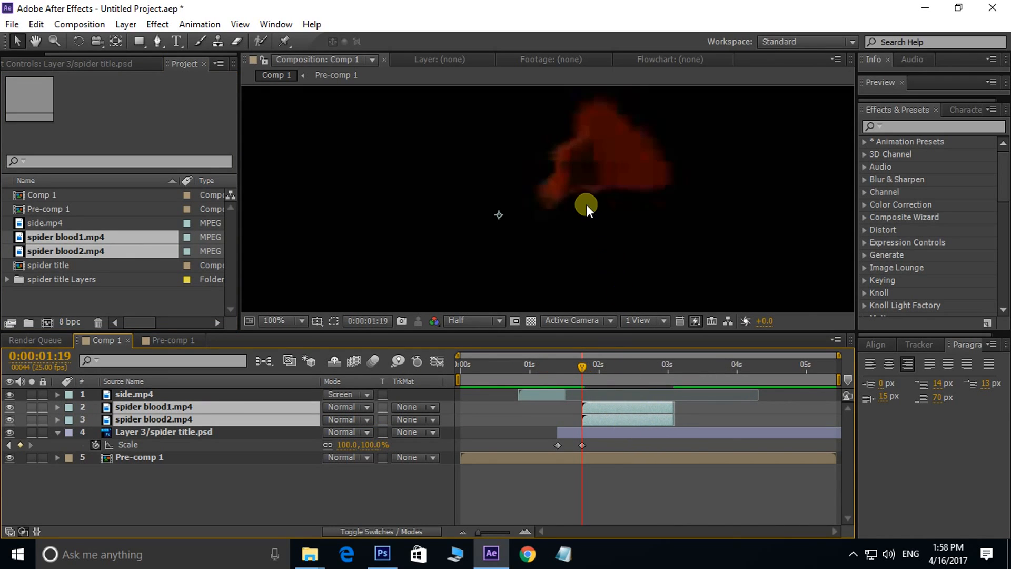
- Set the blending mode of the spider blood1.mp4 and spider blood2.mp4 layers to Screen
scroll(587, 204, down, 4)
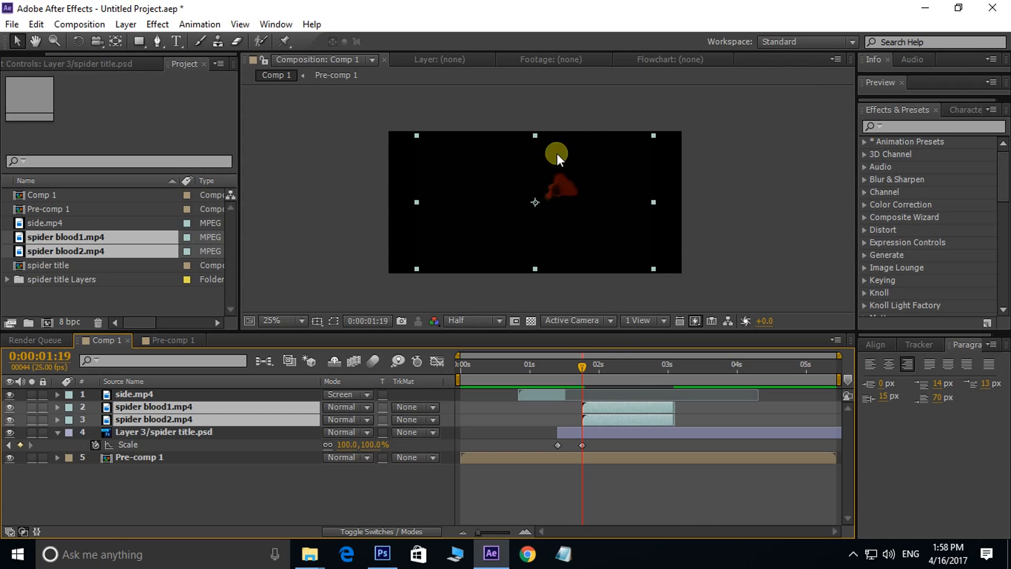
click(369, 407)
click(386, 238)
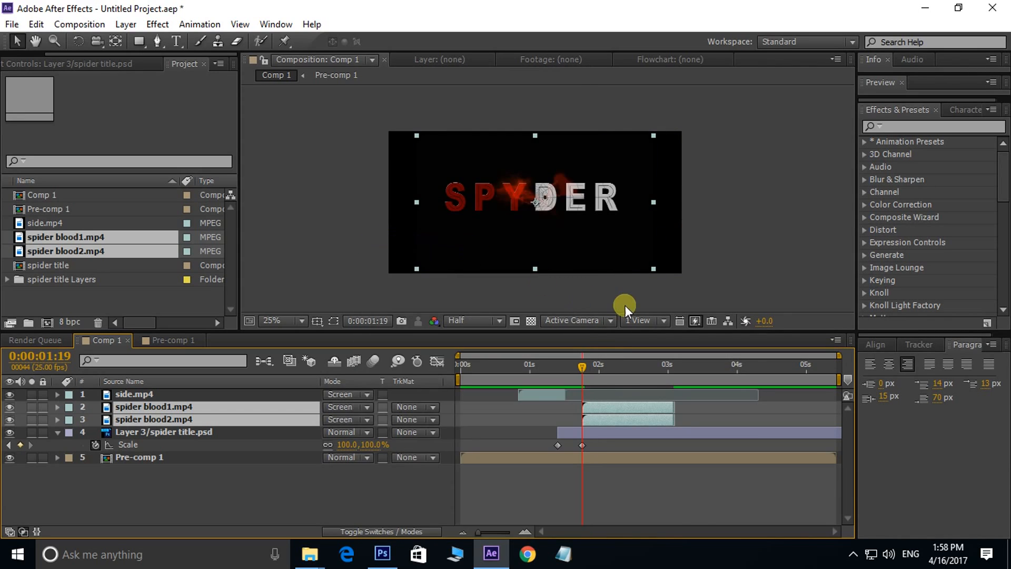
- Scale both spider blood layers down together and move them over the spider in the letter D
scroll(536, 187, up, 2)
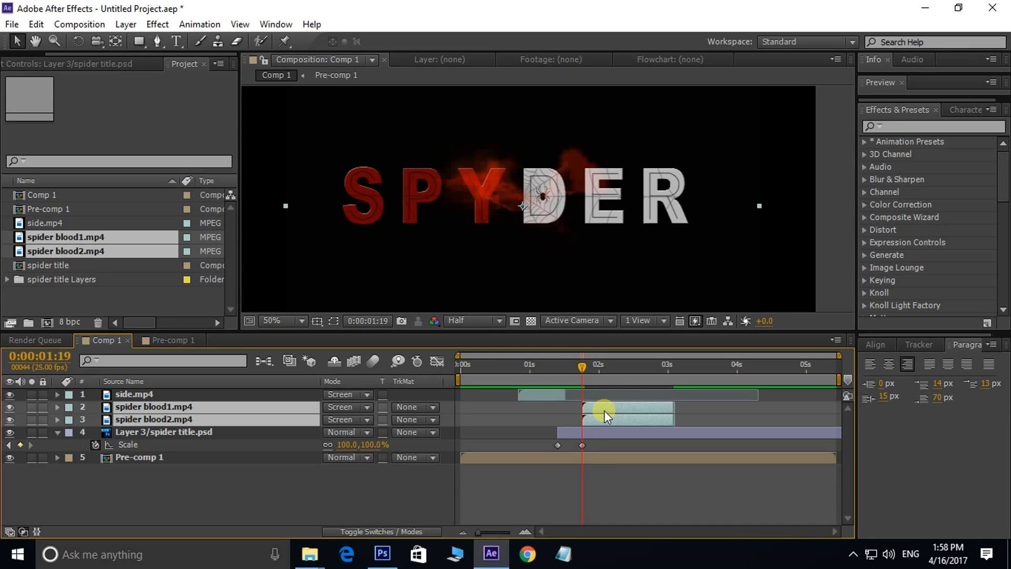
scroll(656, 215, down, 2)
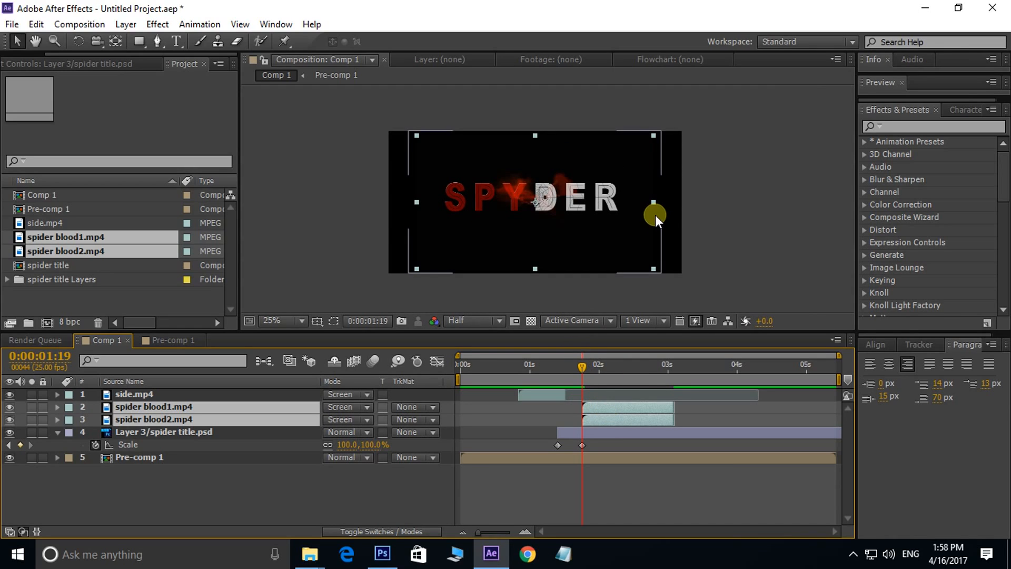
drag(653, 138, 563, 177)
scroll(513, 222, up, 4)
drag(521, 218, 566, 217)
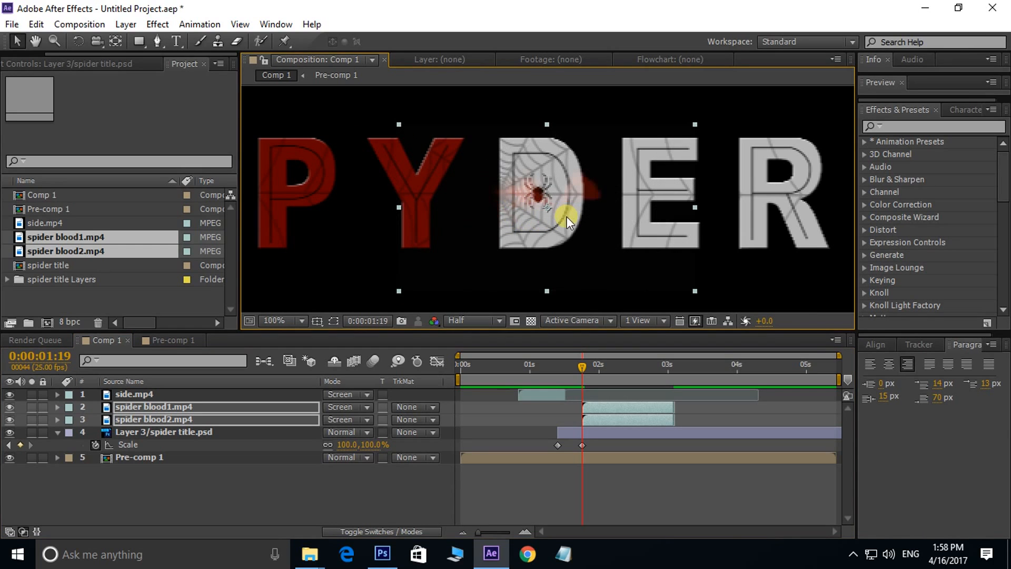
click(617, 411)
click(215, 475)
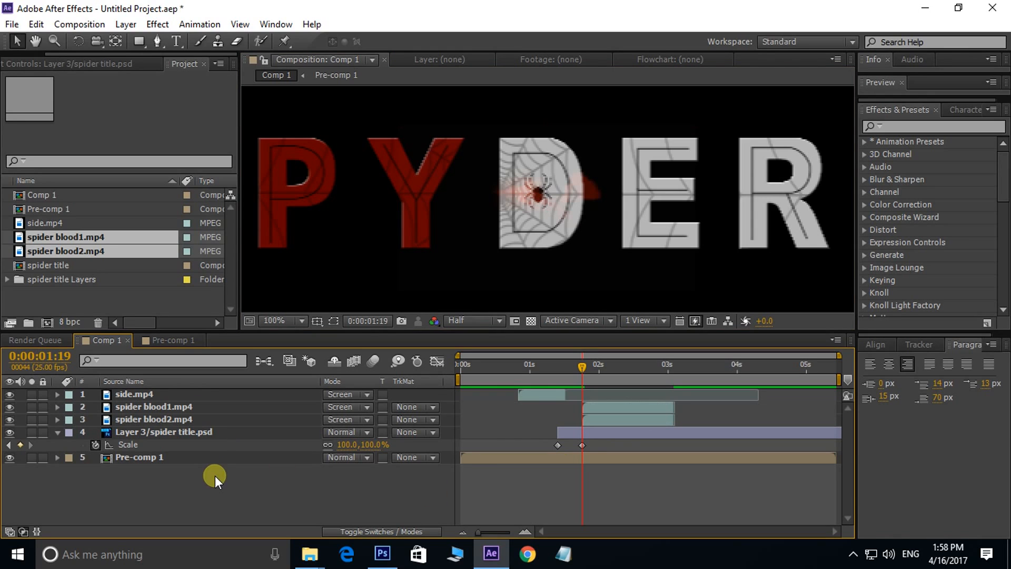
- Shrink the spider blood1.mp4 layer a little further and reposition its splash onto the spider
click(208, 406)
drag(580, 256, 612, 241)
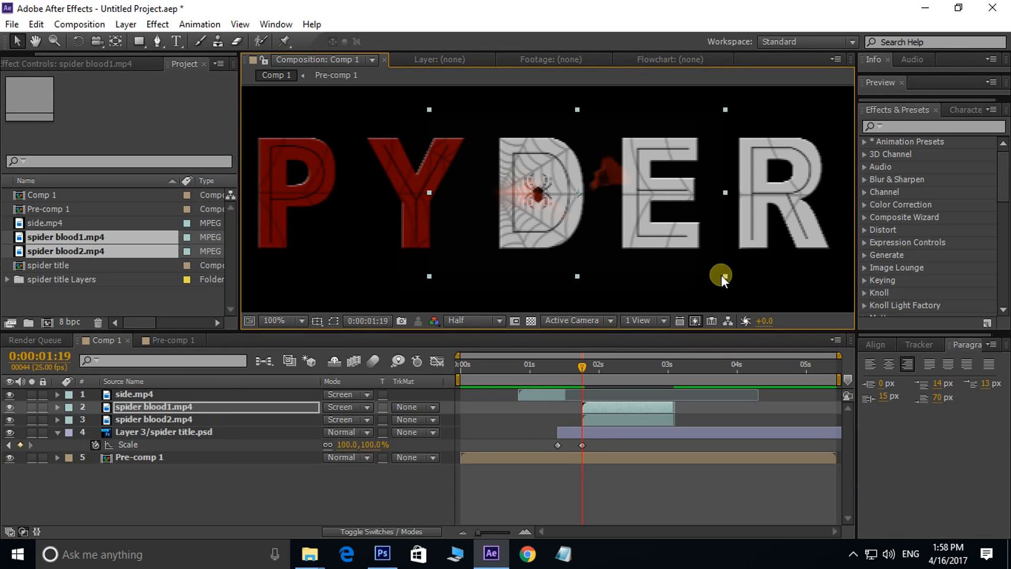
drag(721, 275, 576, 249)
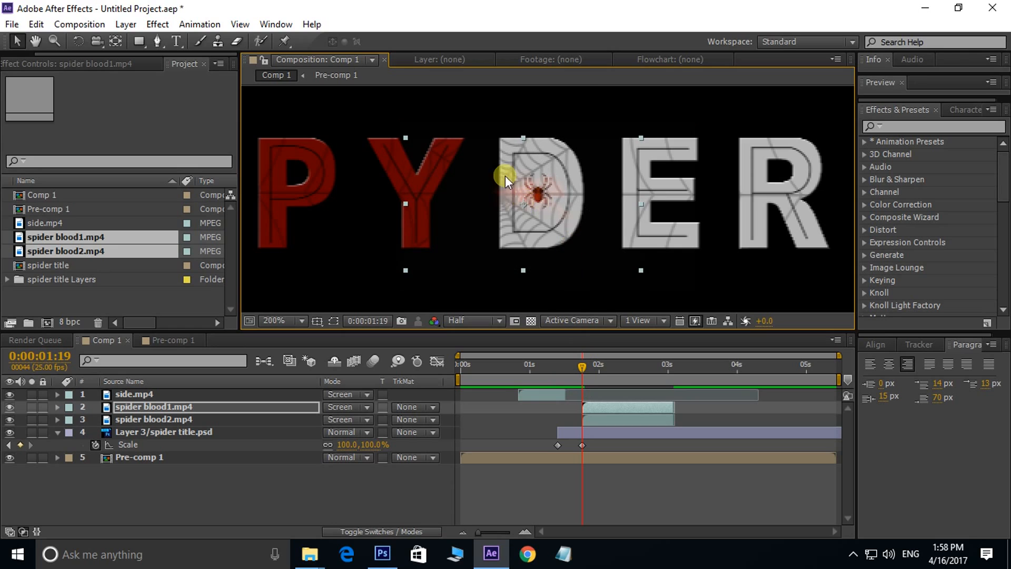
scroll(535, 197, up, 2)
- Reposition the spider blood2.mp4 layer so its splash covers the spider, and scale it down slightly
click(594, 419)
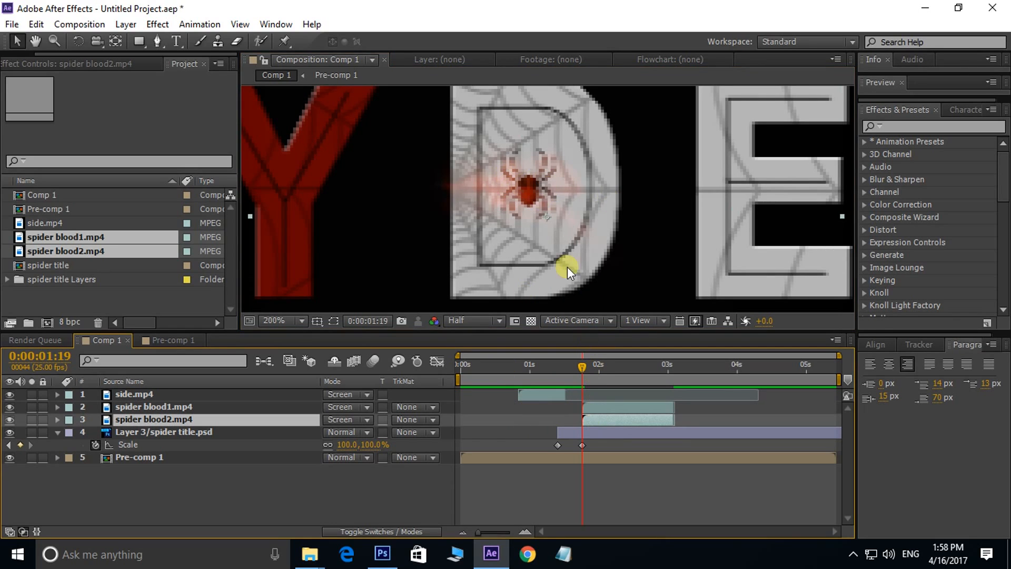
scroll(567, 266, down, 2)
mouse_move(595, 231)
mouse_down()
mouse_move(584, 230)
mouse_move(595, 251)
mouse_up()
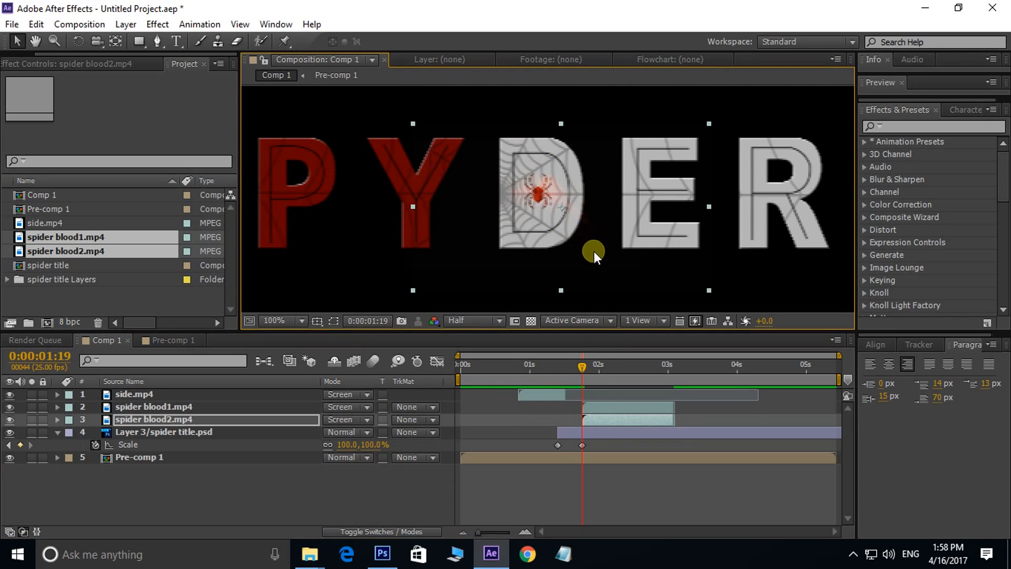
drag(709, 290, 684, 282)
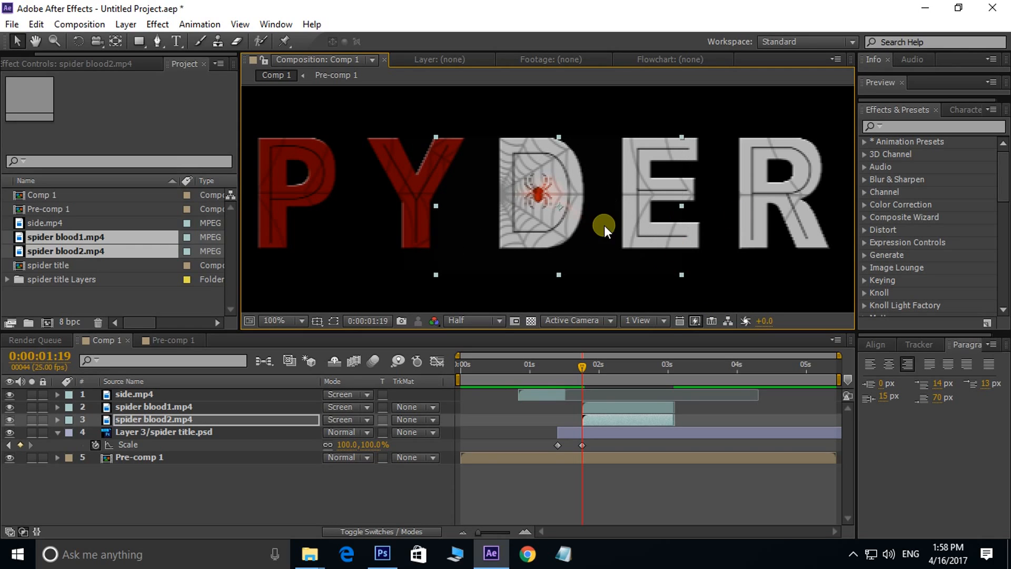
scroll(685, 224, down, 2)
drag(653, 228, 653, 224)
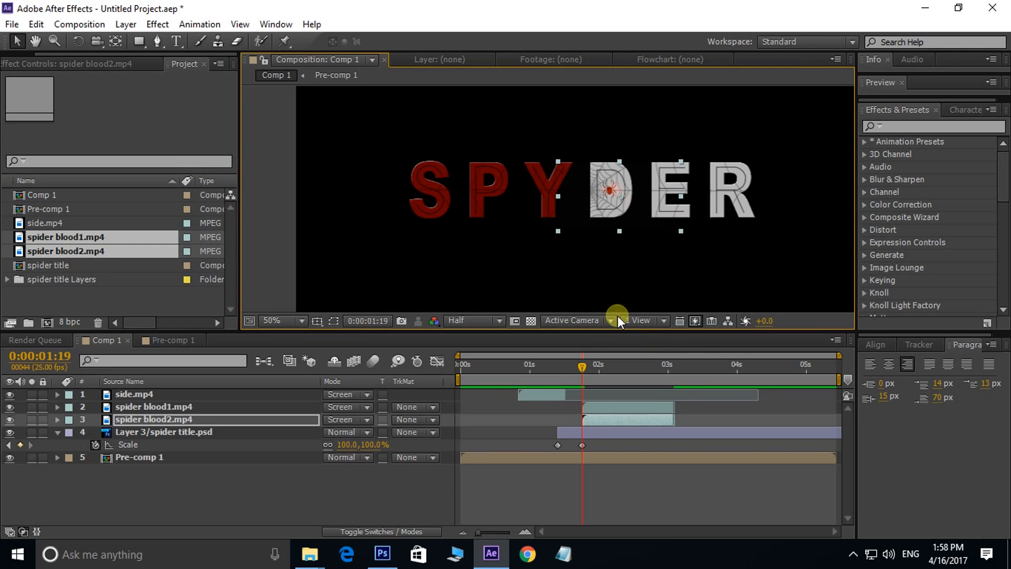
- Play back Comp 1 from the start to examine how the blood splashes work with the title and spider
drag(586, 368, 421, 376)
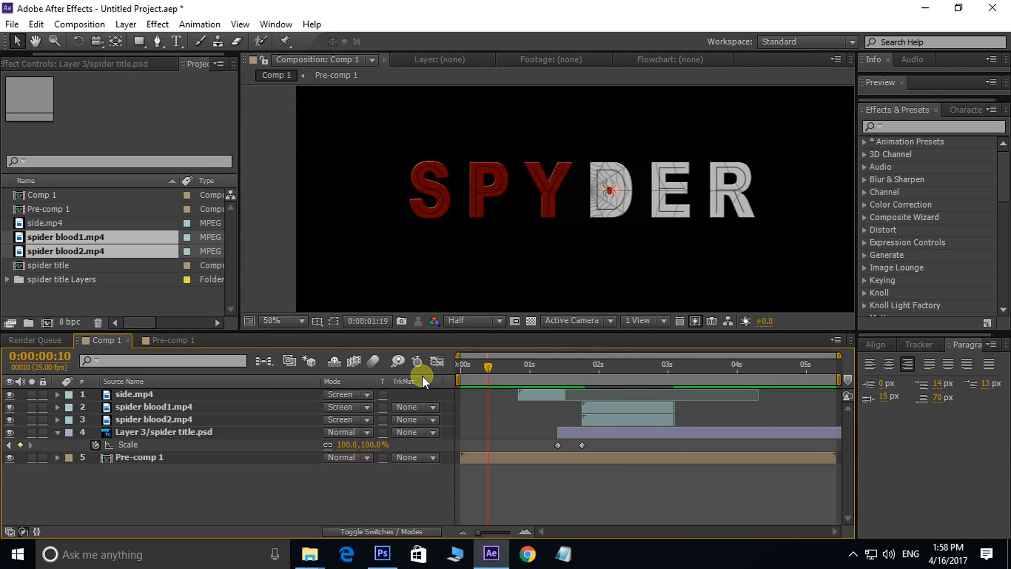
key(space)
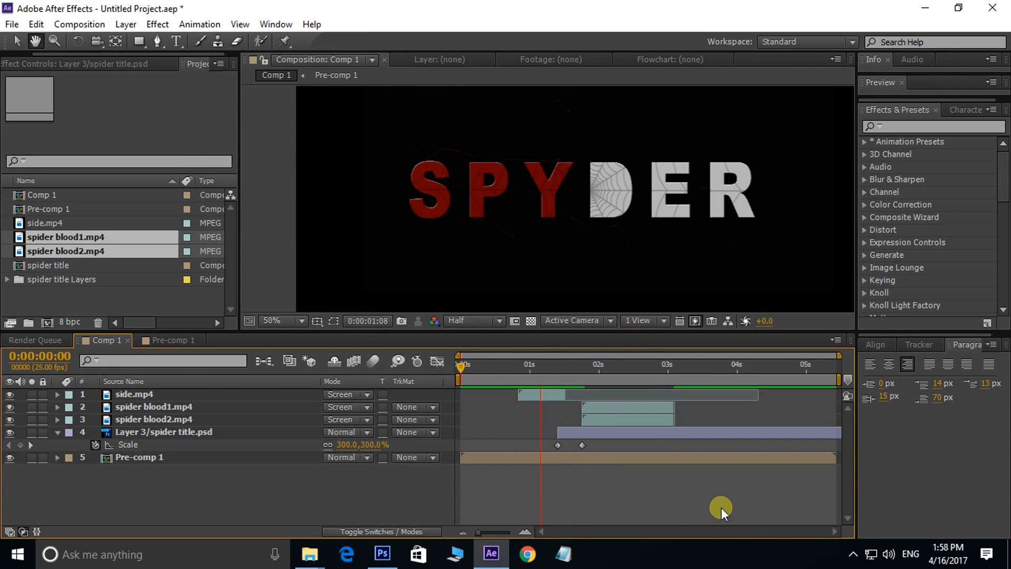
key(space)
scroll(631, 199, up, 1)
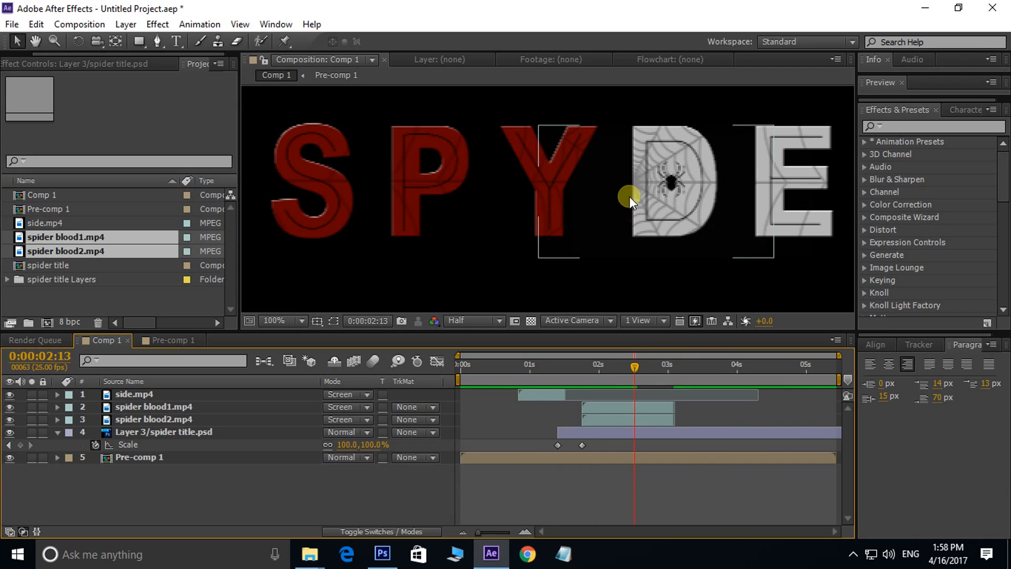
drag(635, 367, 238, 411)
key(space)
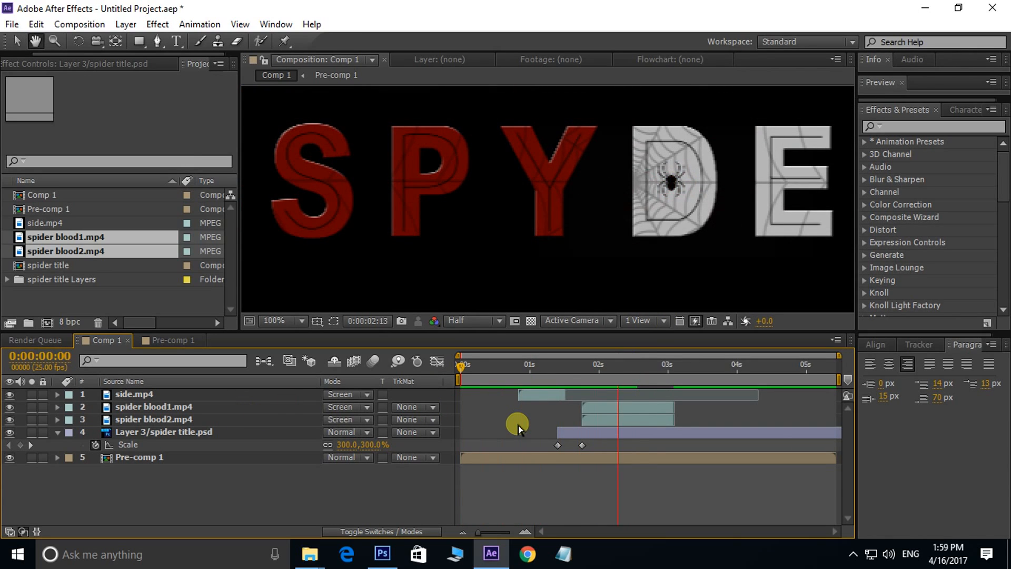
key(space)
scroll(643, 232, down, 1)
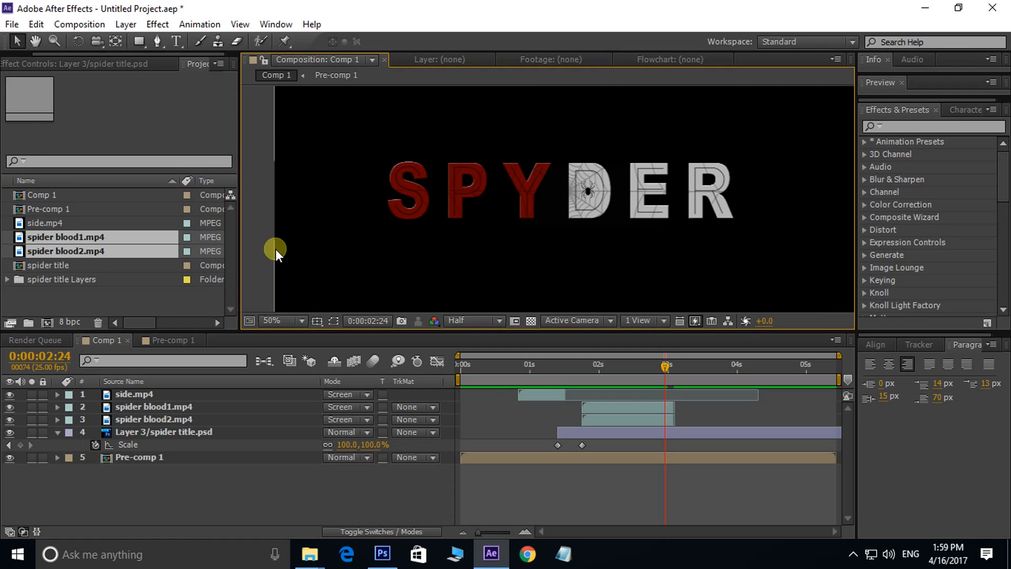
key(space)
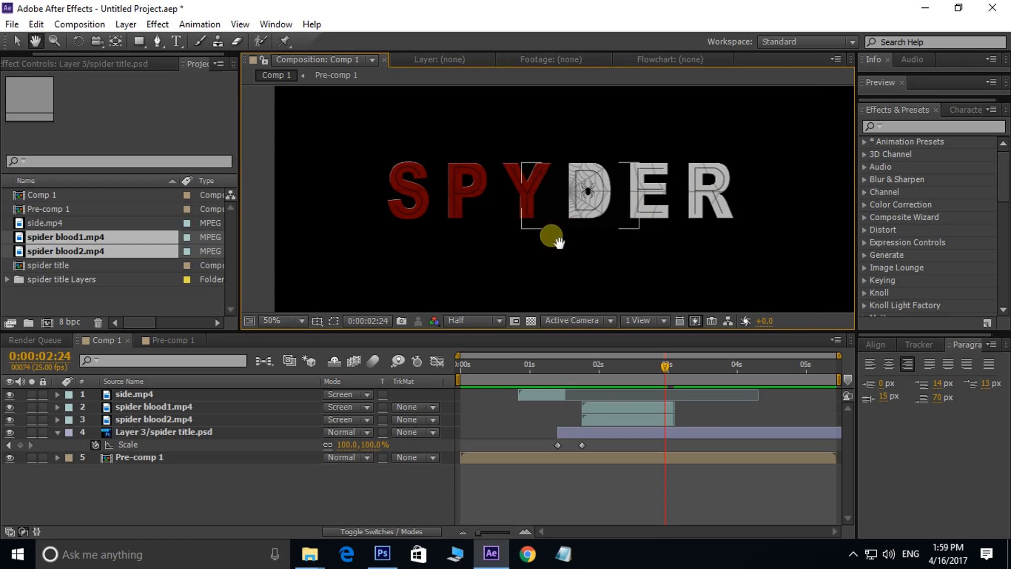
key(space)
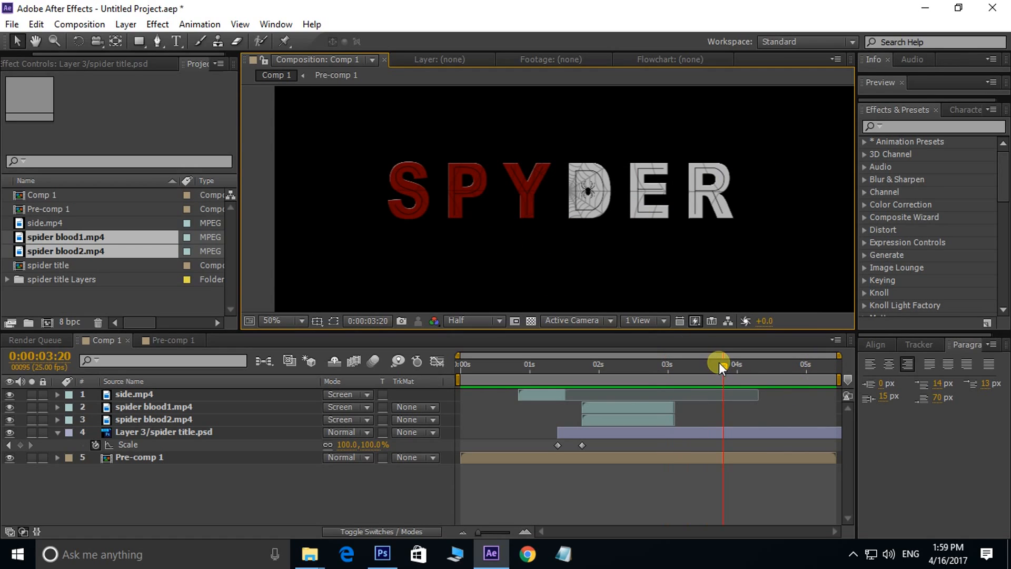
- Return to the start of Comp 1 and pre-compose all its layers into one new composition
drag(719, 362, 445, 419)
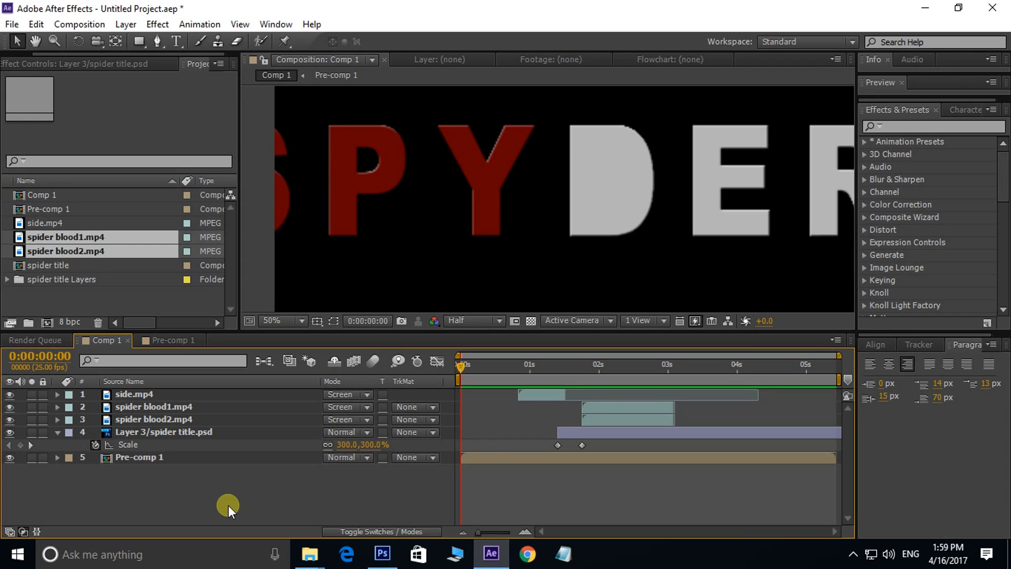
drag(123, 505, 181, 414)
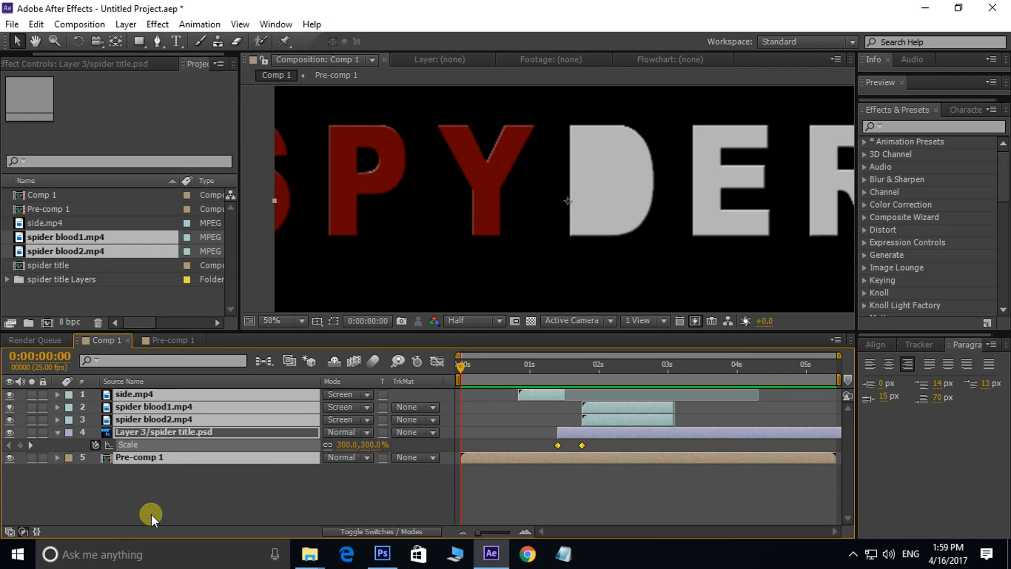
drag(138, 506, 174, 406)
right_click(159, 425)
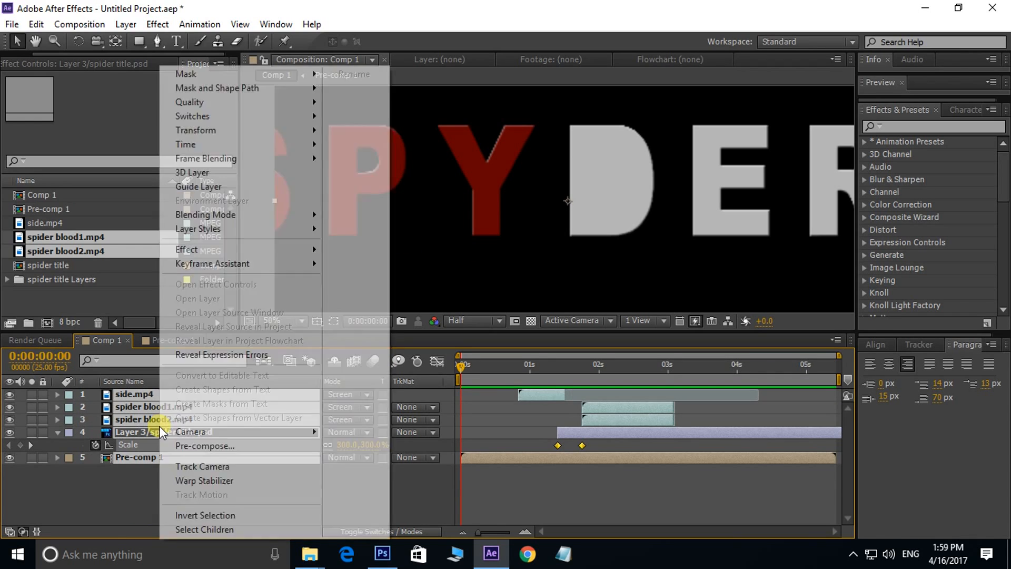
click(202, 446)
click(535, 352)
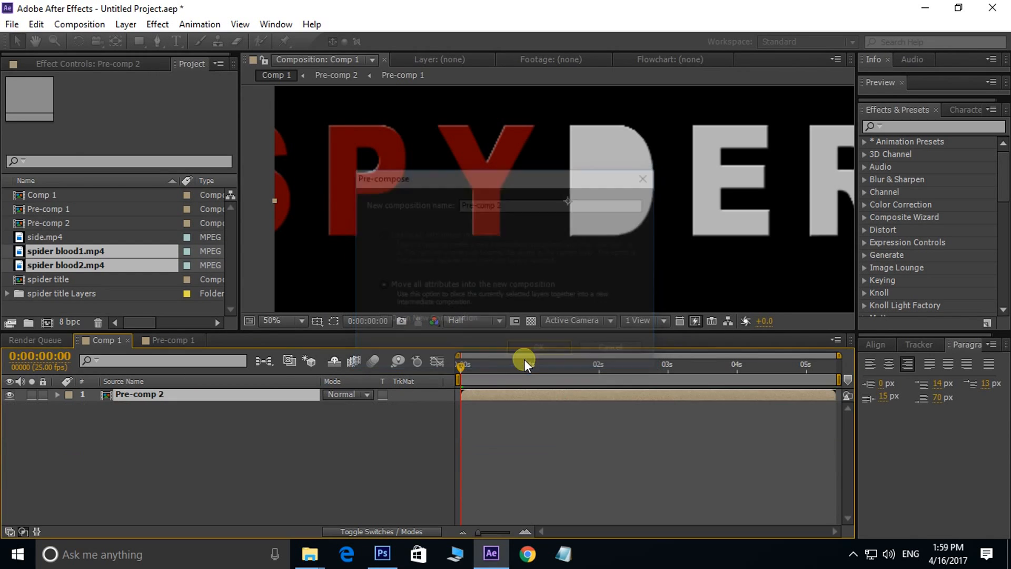
- Look inside Pre-comp 2, return to Comp 1 and play it from the start to check the title animation
double_click(151, 395)
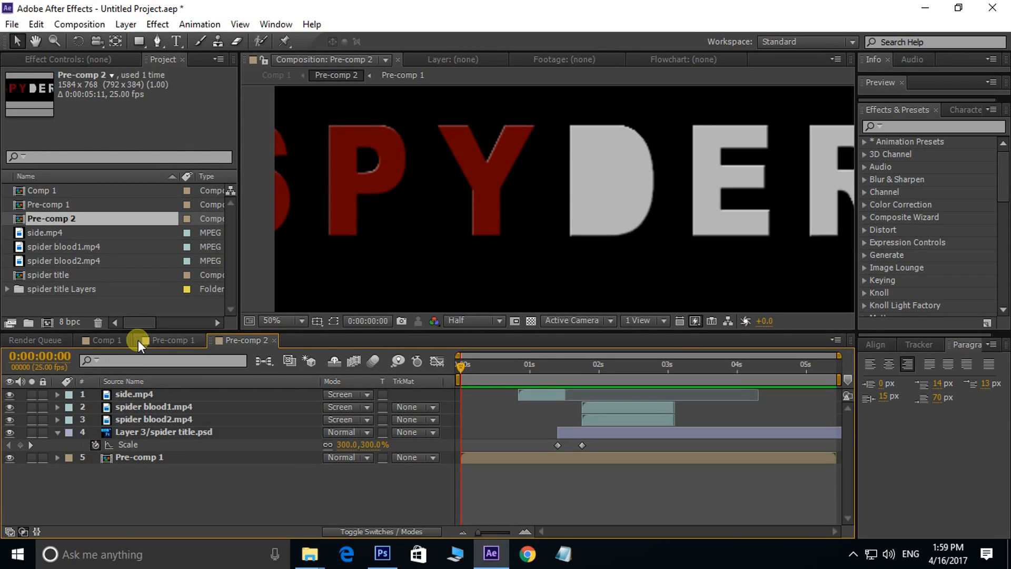
click(112, 340)
scroll(507, 217, down, 2)
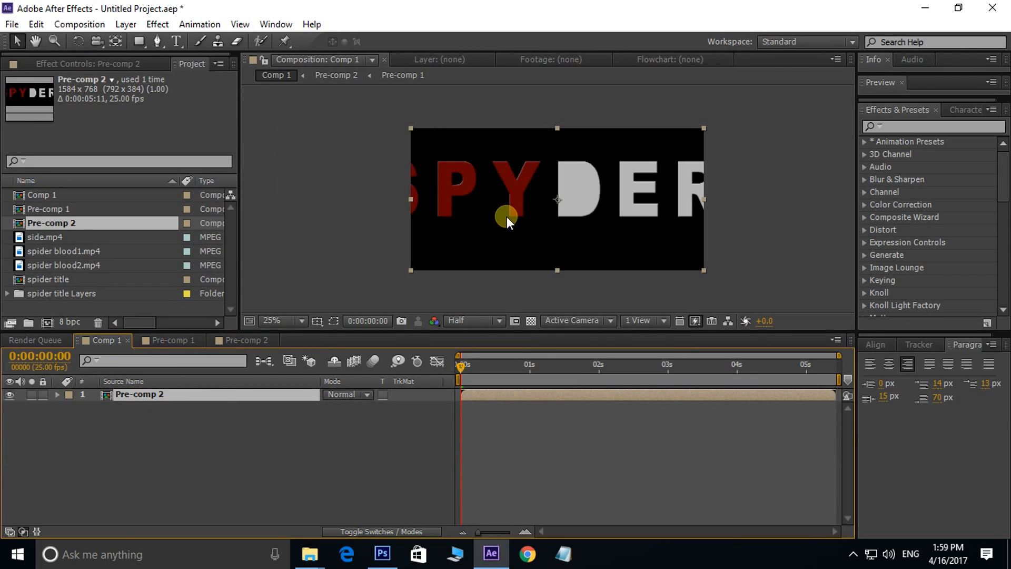
key(space)
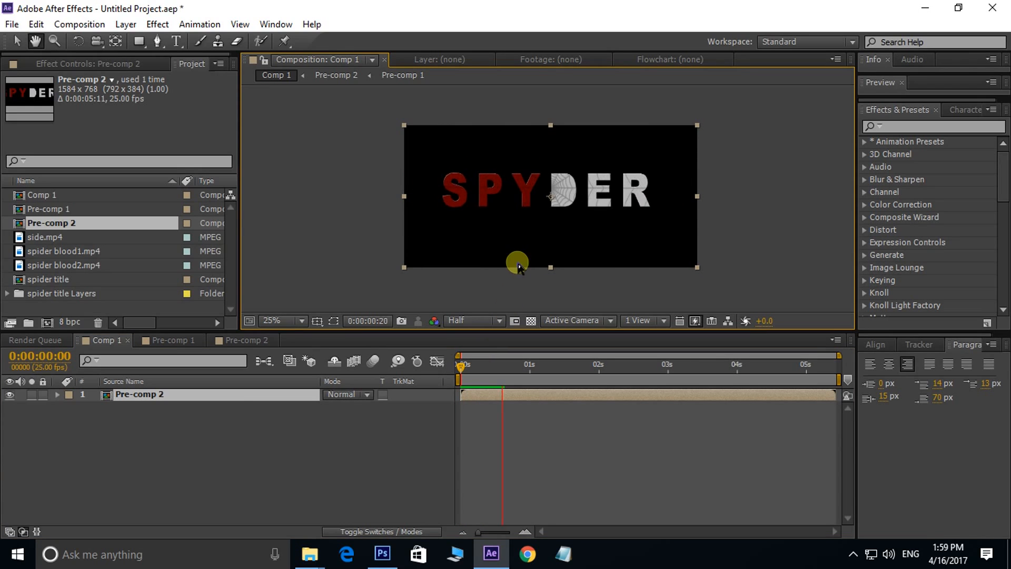
click(628, 365)
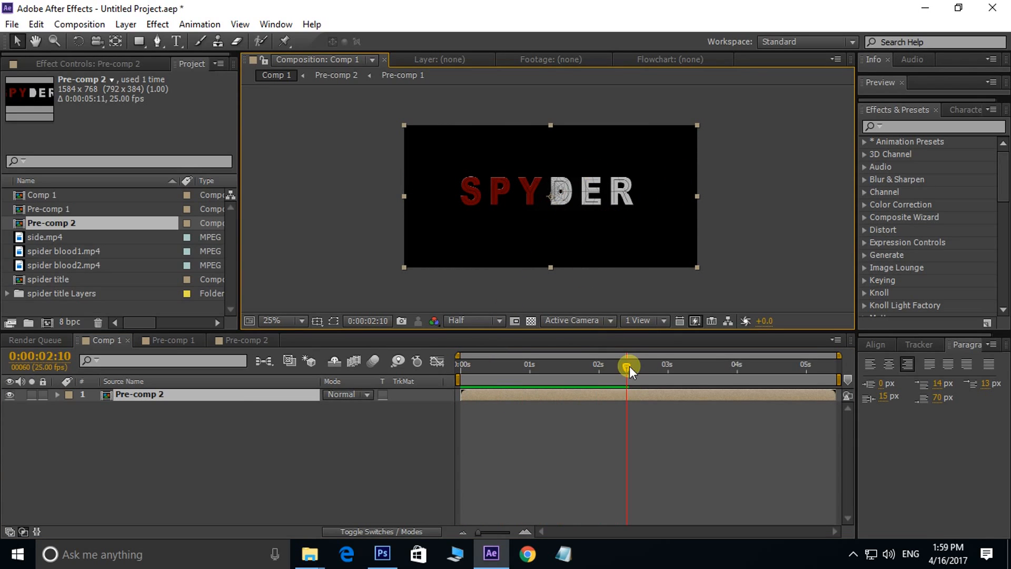
click(440, 386)
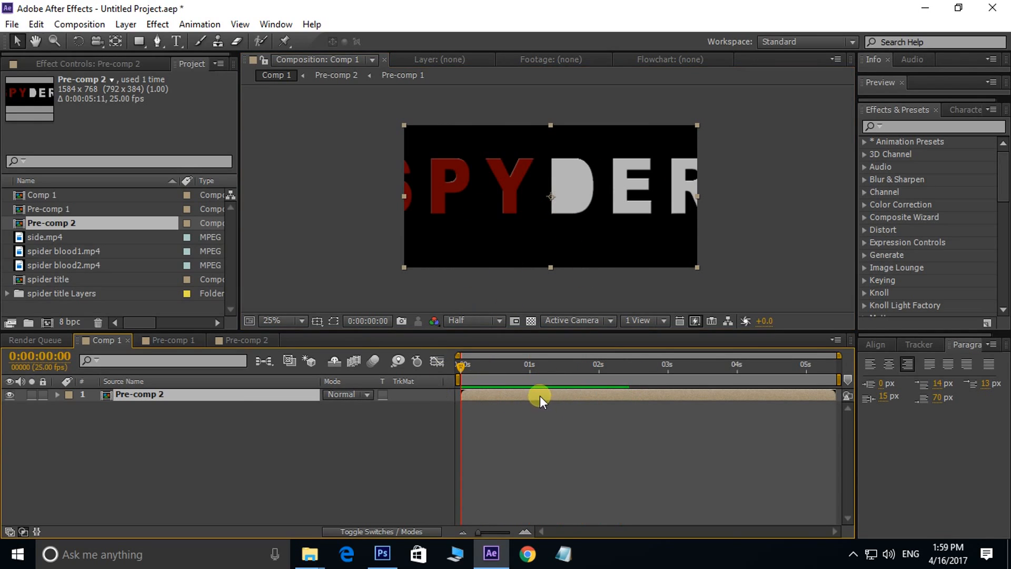
key(space)
key(space)
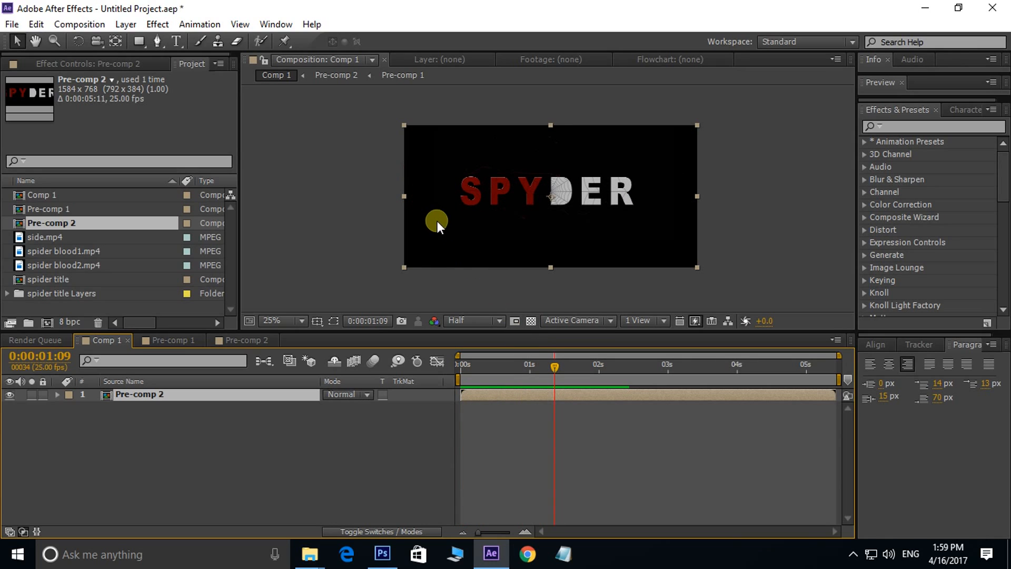
- Add a new white solid layer above Pre-comp 2 in Comp 1
drag(630, 162, 634, 186)
scroll(532, 217, up, 2)
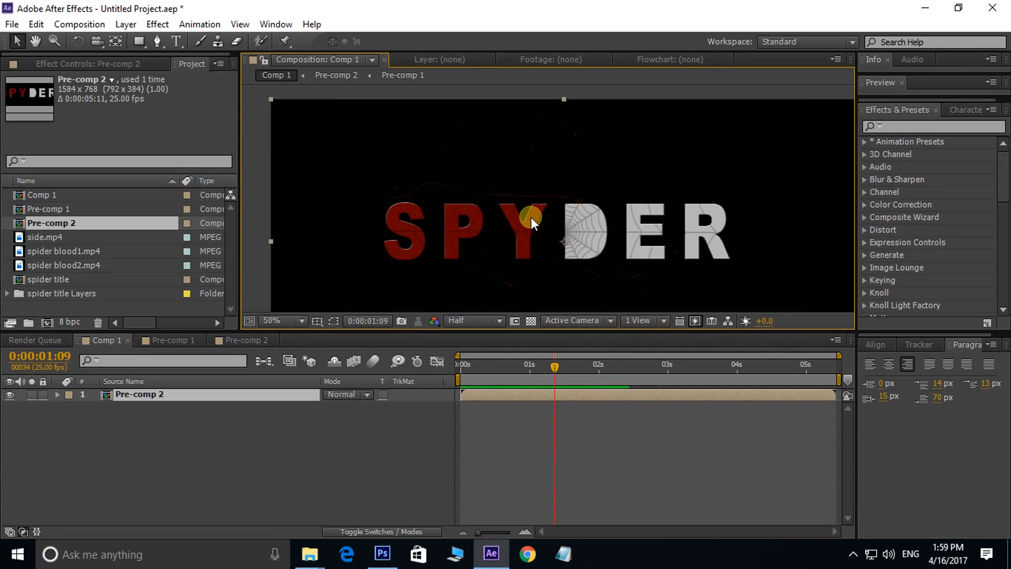
drag(531, 208, 511, 180)
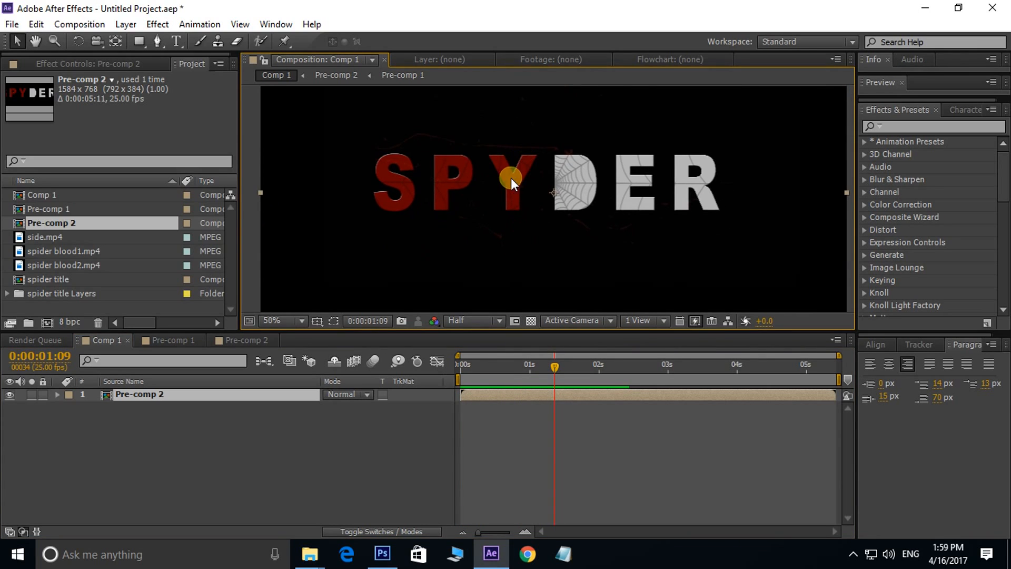
right_click(304, 468)
mouse_move(337, 312)
click(567, 350)
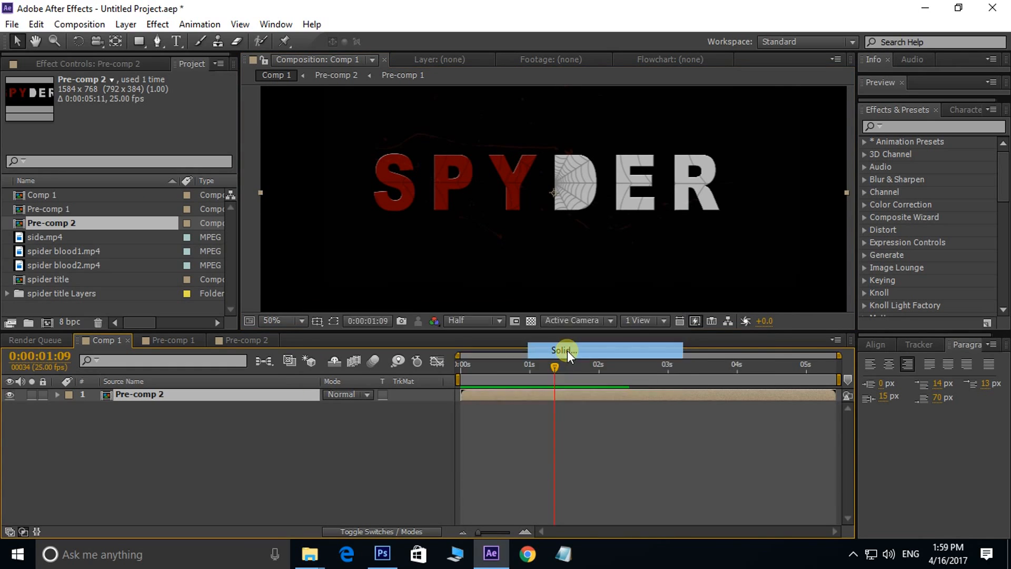
click(650, 380)
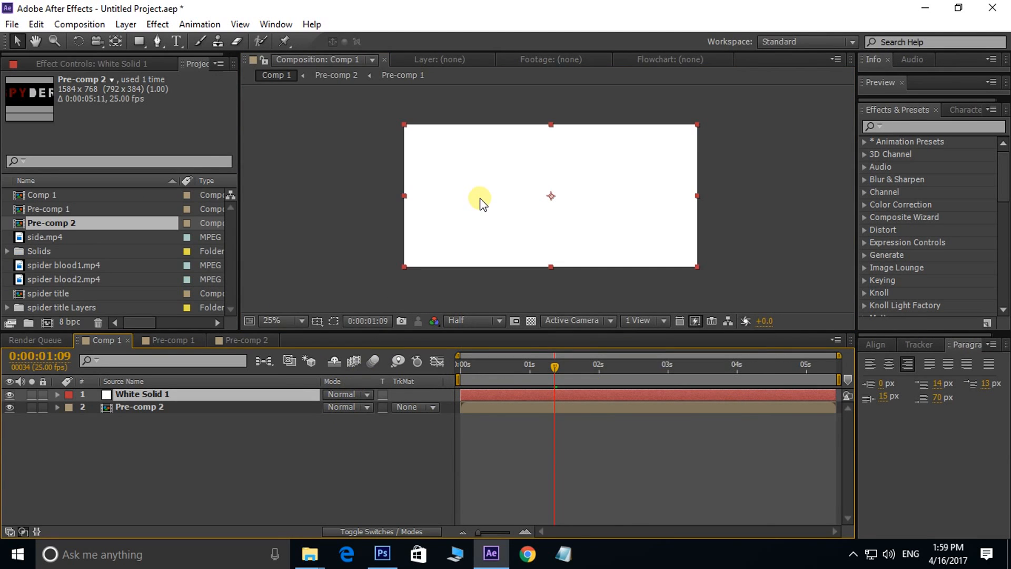
- Mask the white solid to a narrow vertical bar across the left part of the S and lock the Pre-comp 2 layer
click(139, 41)
drag(468, 161, 481, 238)
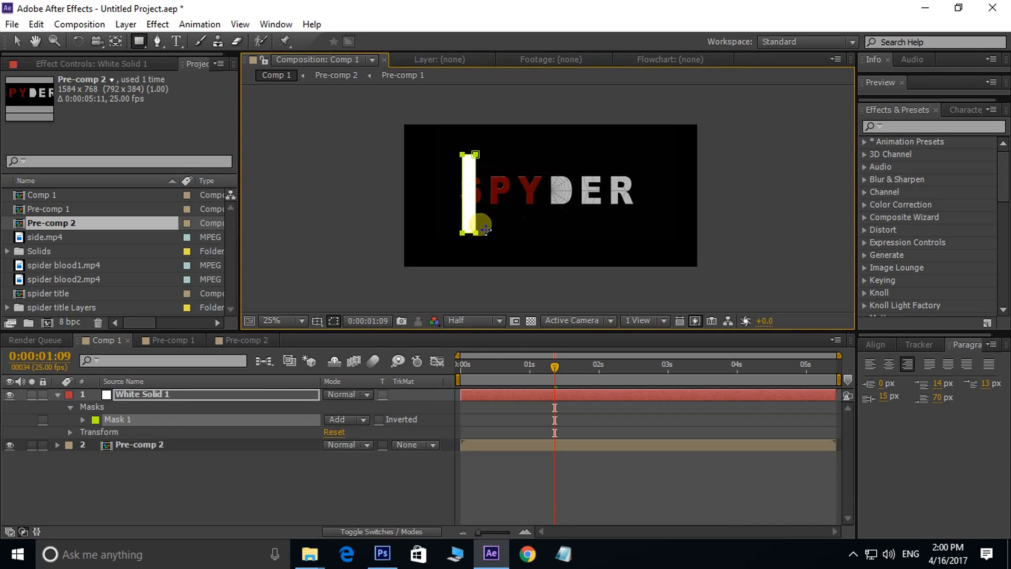
key(period)
click(16, 41)
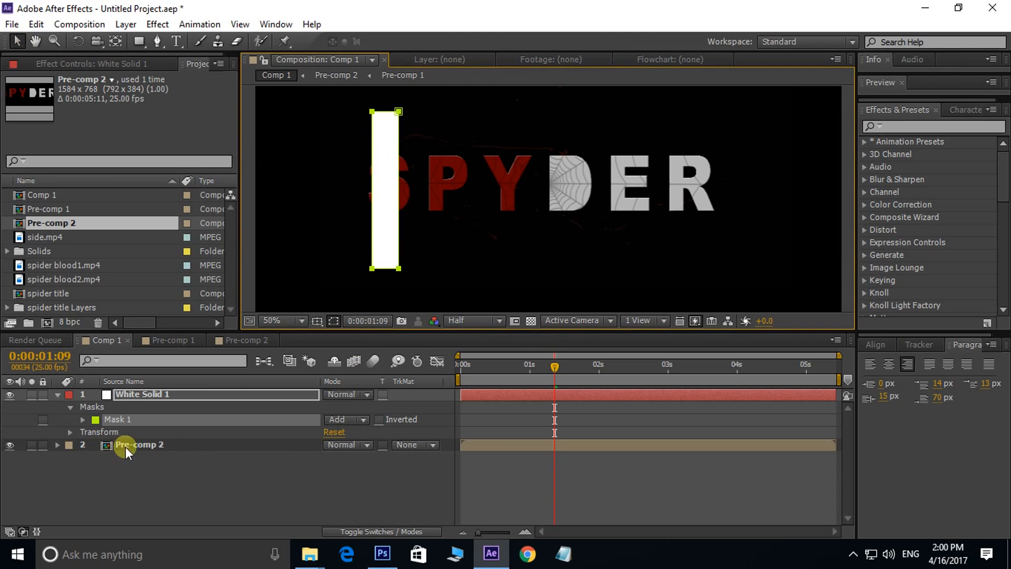
click(42, 443)
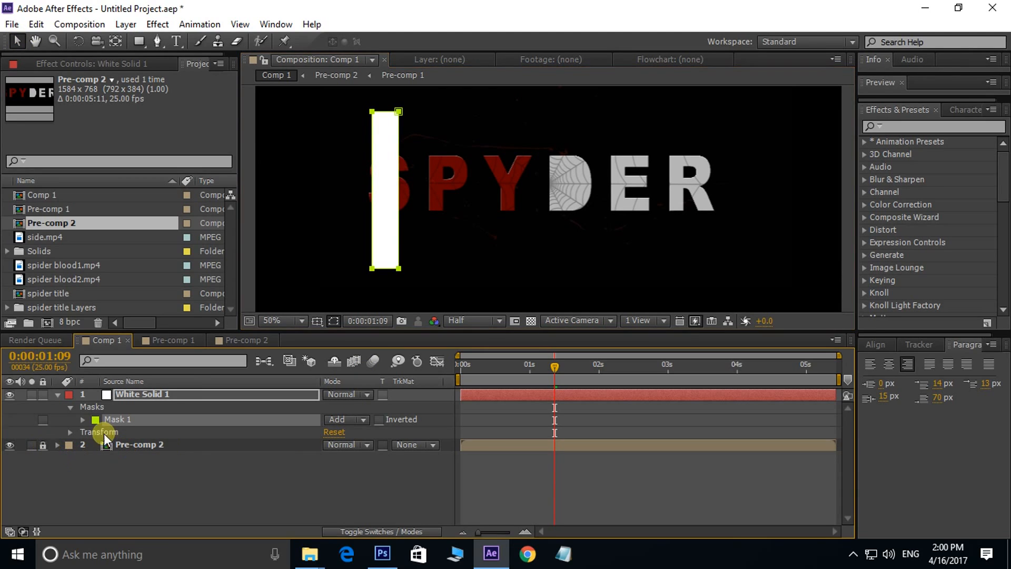
- Move the white solid's anchor point onto the middle of the bar and hide the mask outline
click(178, 394)
drag(545, 148, 516, 161)
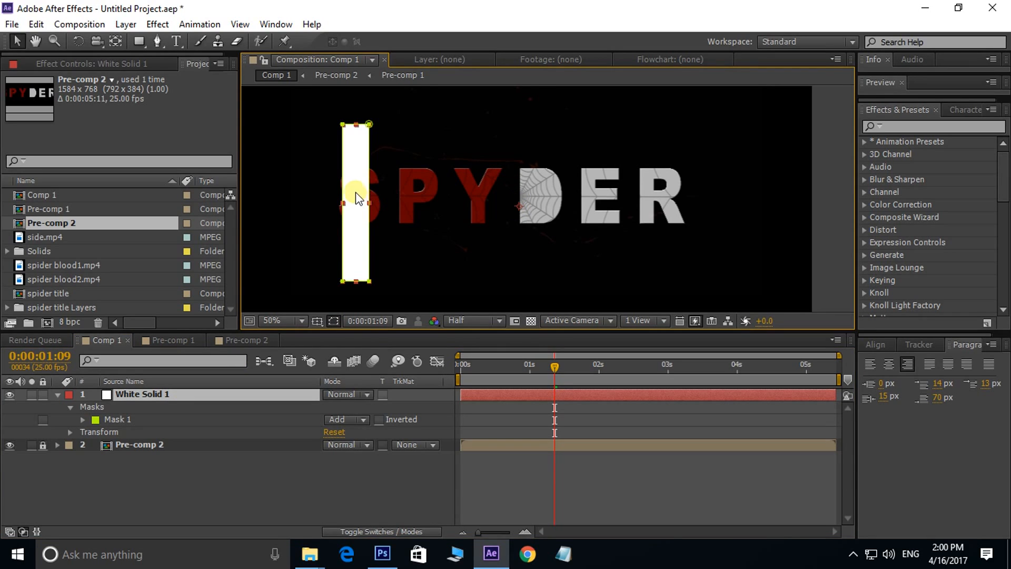
click(116, 41)
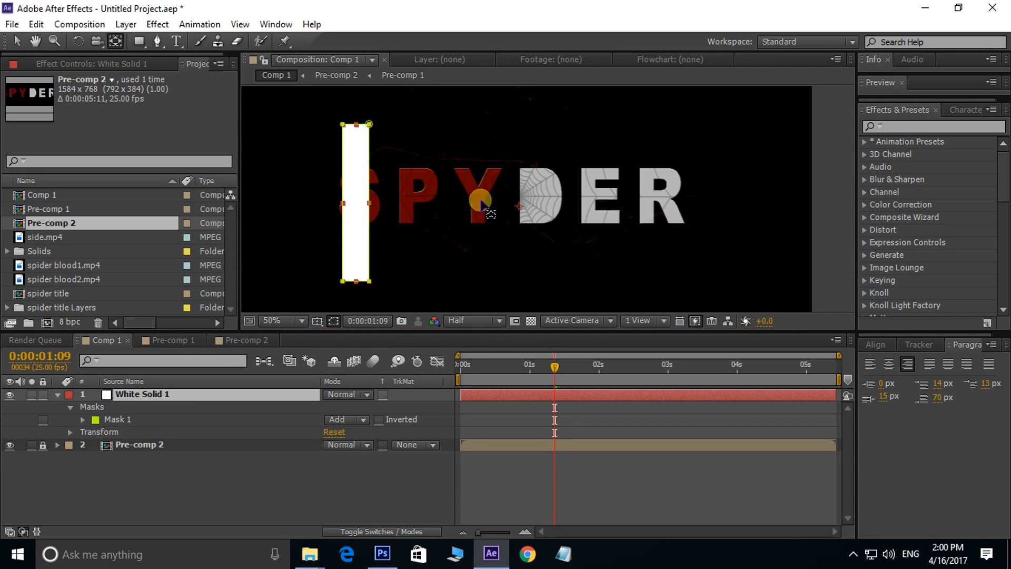
drag(520, 210, 356, 208)
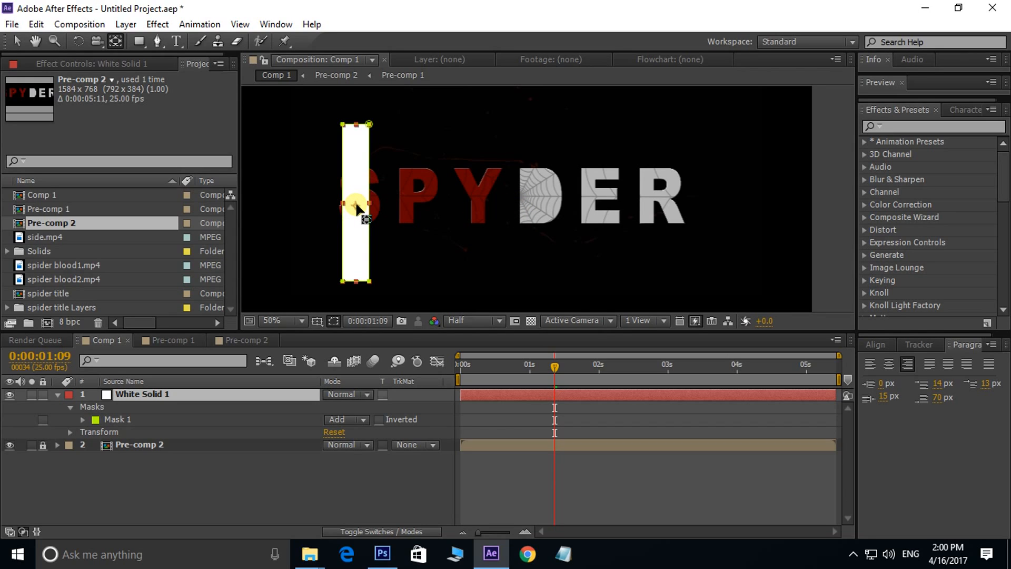
click(334, 320)
- Move the white bar clear of the lettering, just to the left of the S
drag(358, 212, 348, 236)
scroll(392, 202, down, 2)
scroll(445, 213, up, 2)
key(ctrl+alt+Home)
click(16, 41)
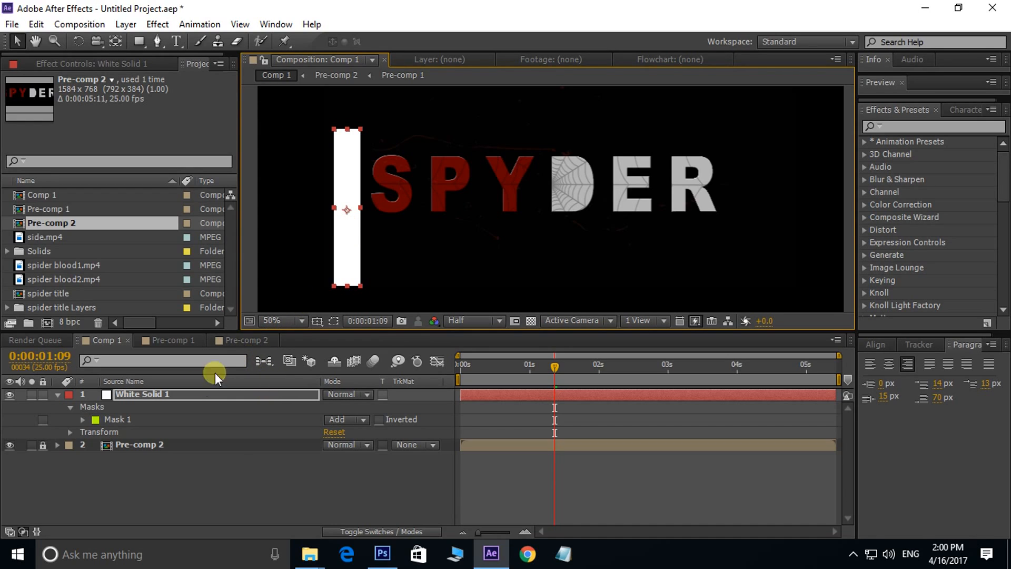
- Rotate White Solid 1 to -22° and nudge the slanted bar slightly down and left beside the S
click(196, 392)
key(r)
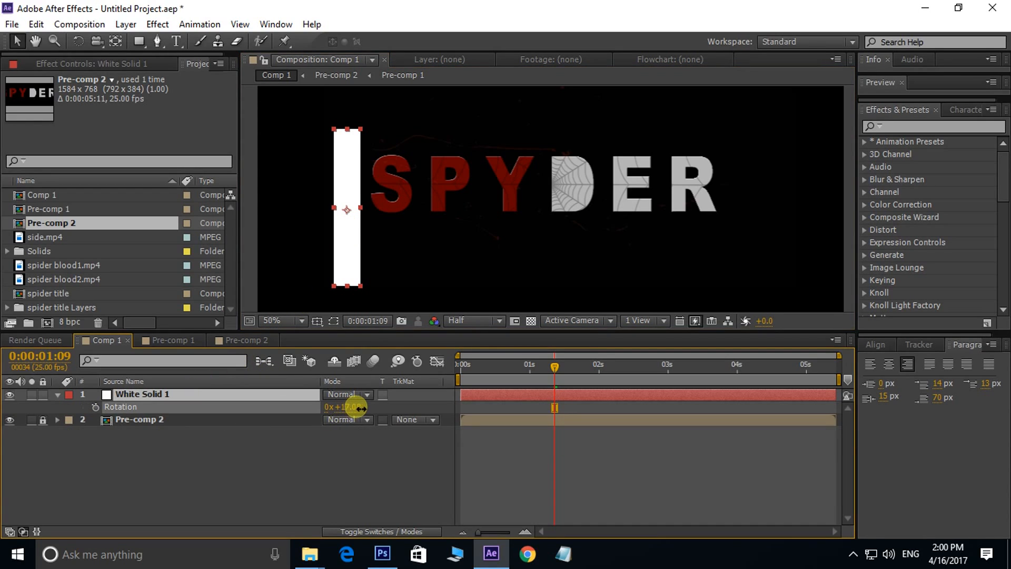
drag(360, 408, 334, 406)
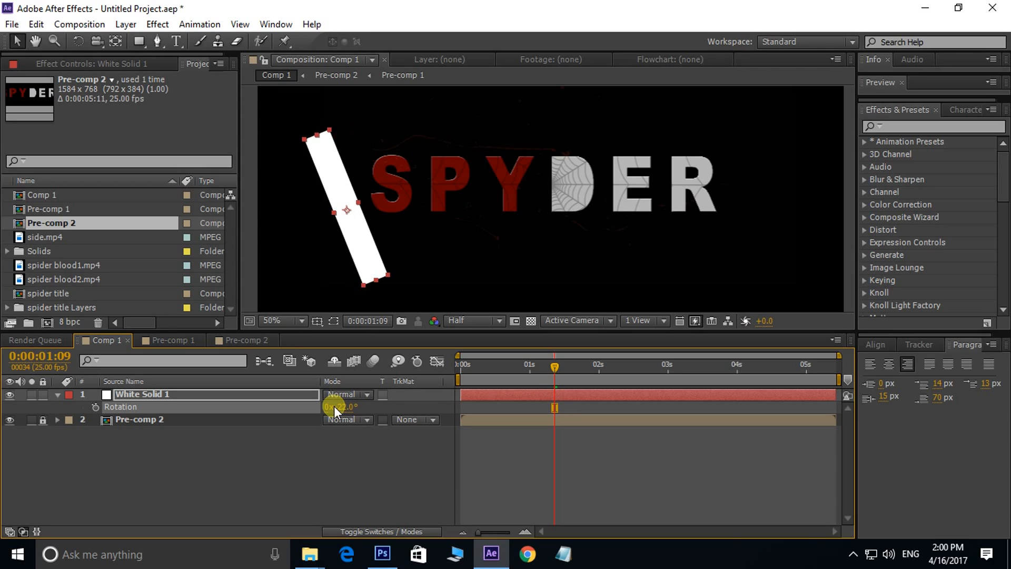
drag(364, 280, 372, 287)
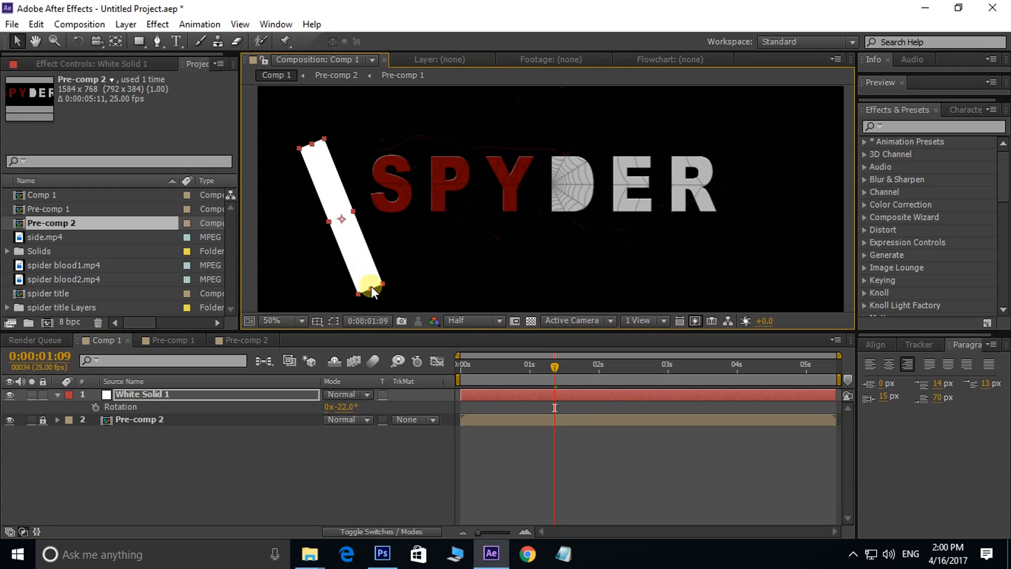
drag(503, 235, 428, 225)
drag(370, 257, 410, 255)
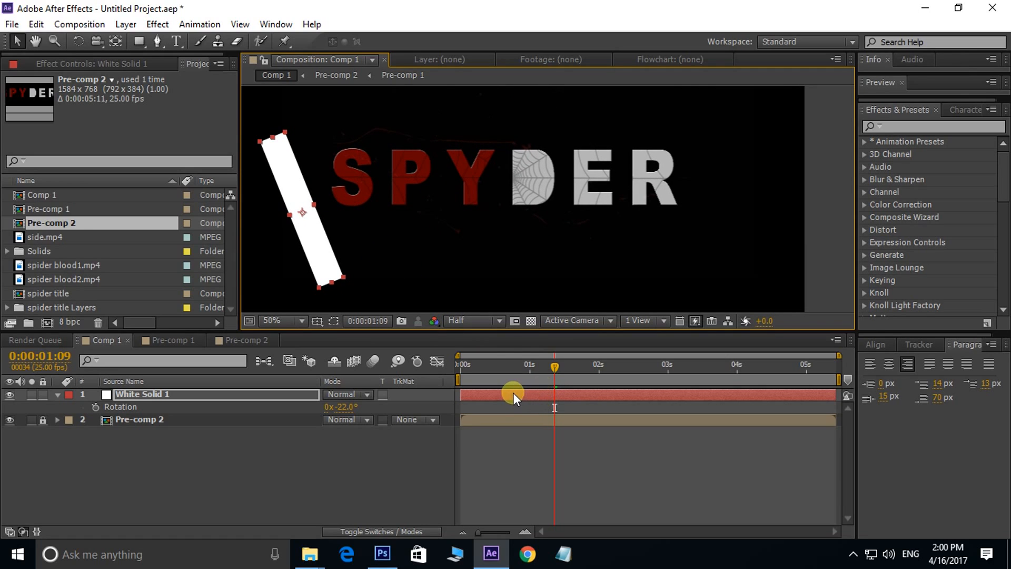
- Preview the animation up to 0:00:02:10 and trim the start of the White Solid 1 layer to that time
drag(551, 366, 536, 364)
key(space)
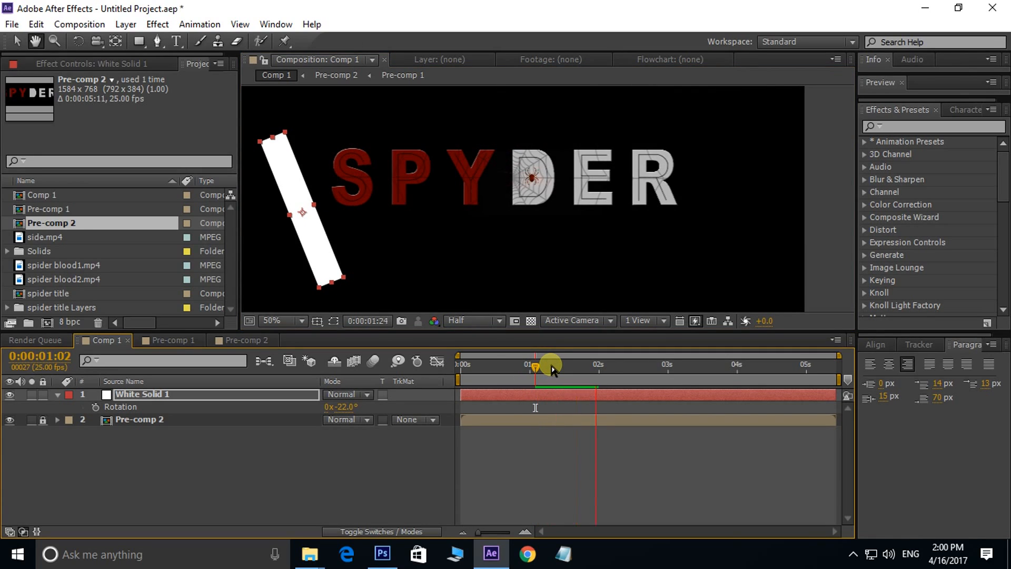
key(space)
key(space)
key(space)
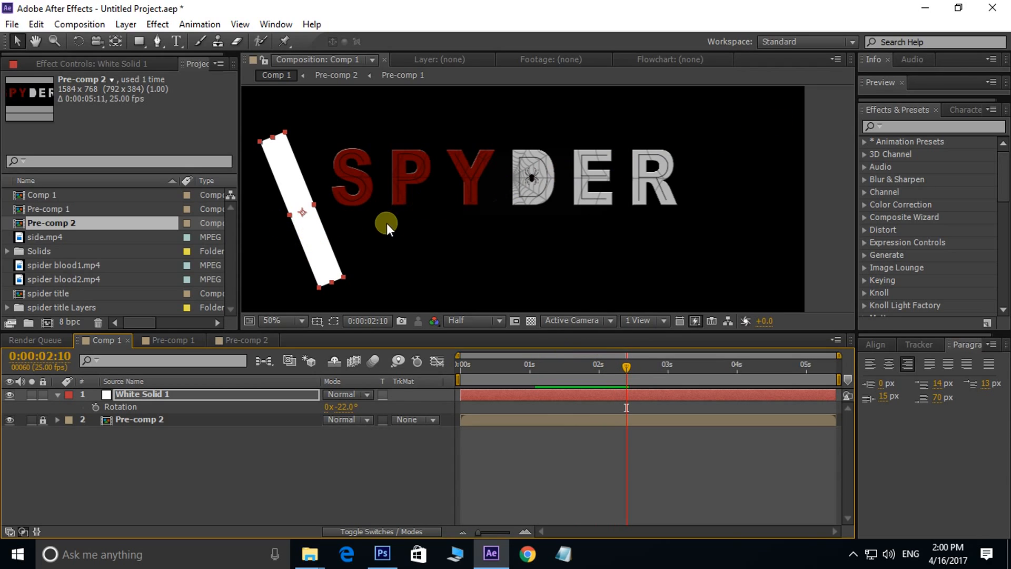
drag(460, 394, 630, 388)
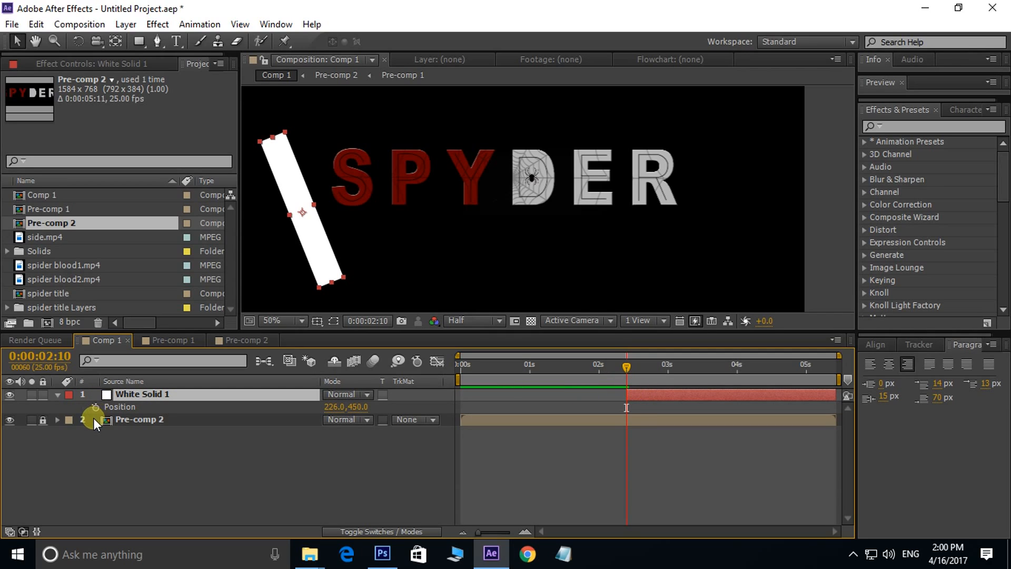
- Keyframe the bar's position at 0:00:02:10 and move it across the title past the R at 0:00:03:17, then scrub through the sweep
click(96, 408)
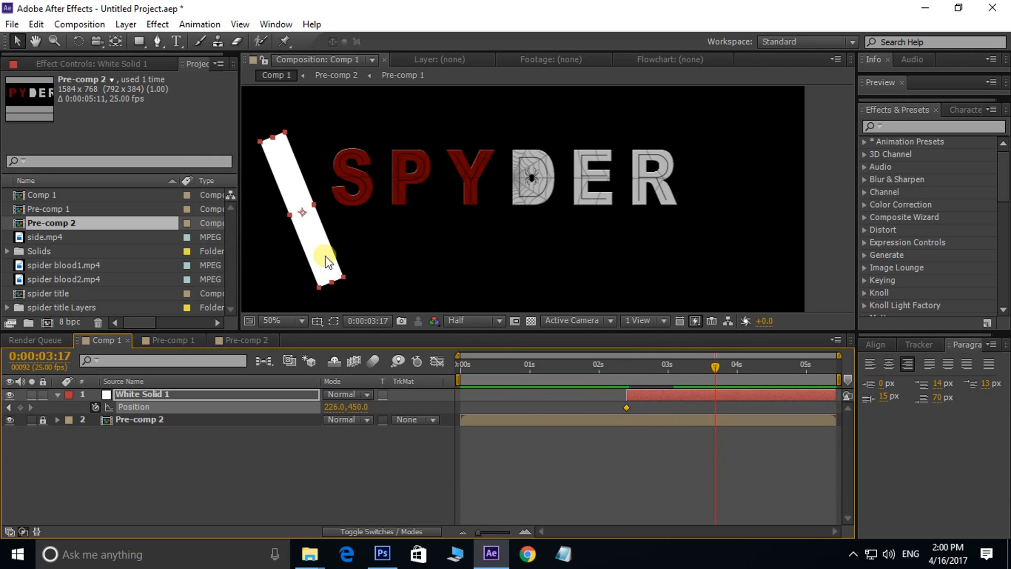
drag(328, 255, 729, 175)
drag(713, 366, 653, 365)
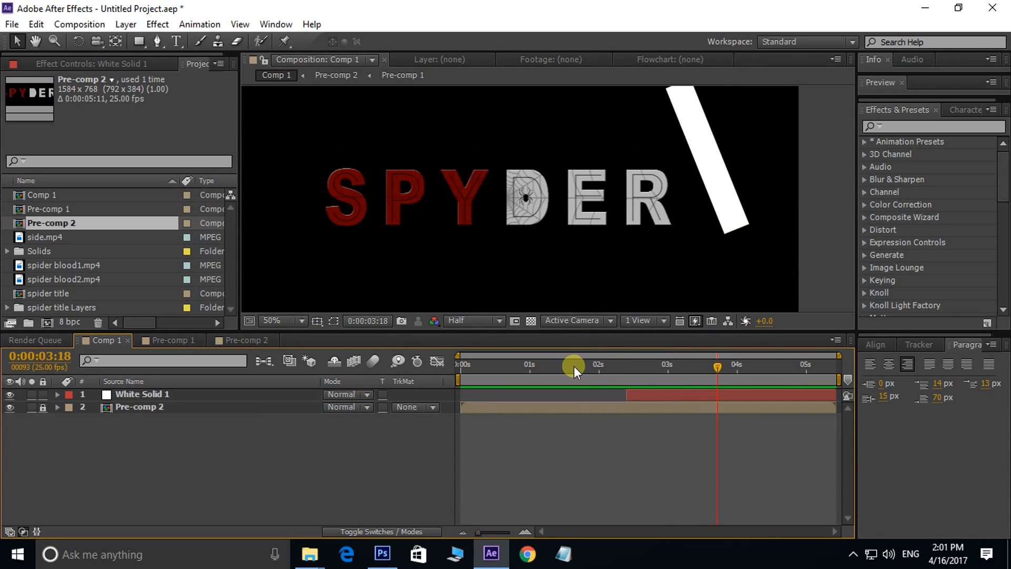
- Unlock and duplicate the Pre-comp 2 layer, placing the copy above White Solid 1
click(43, 408)
click(151, 408)
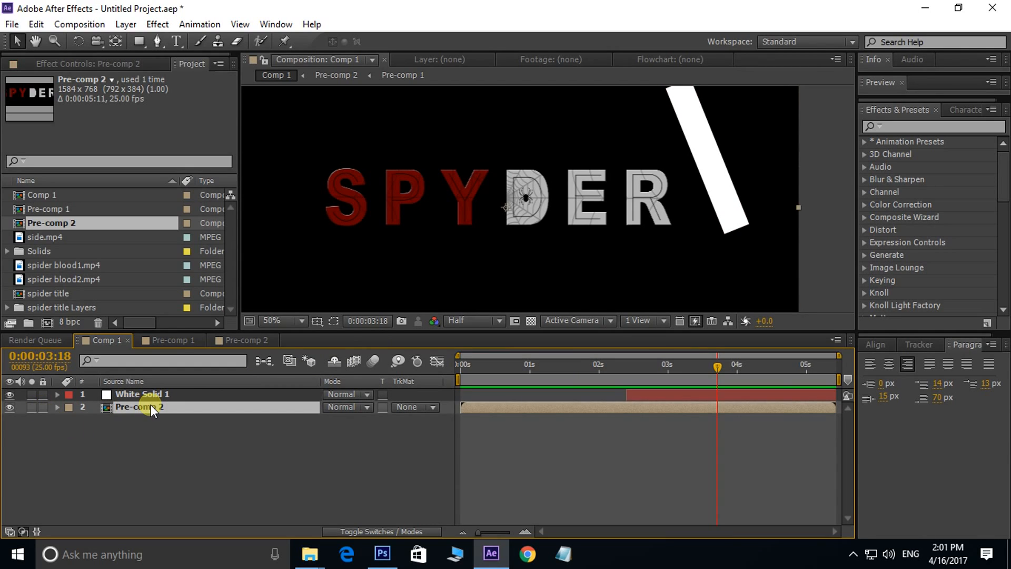
key(ctrl+d)
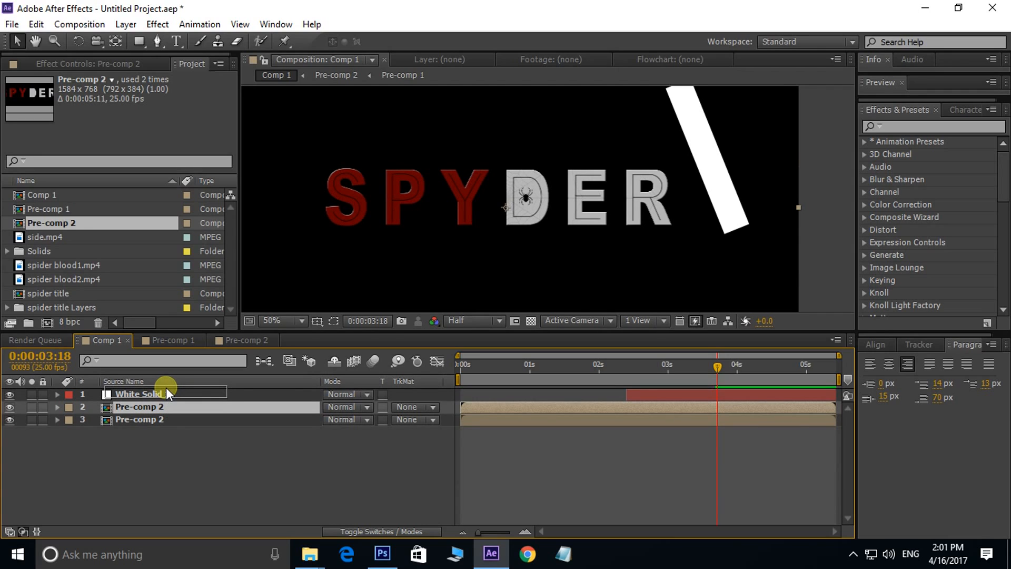
drag(168, 410, 169, 398)
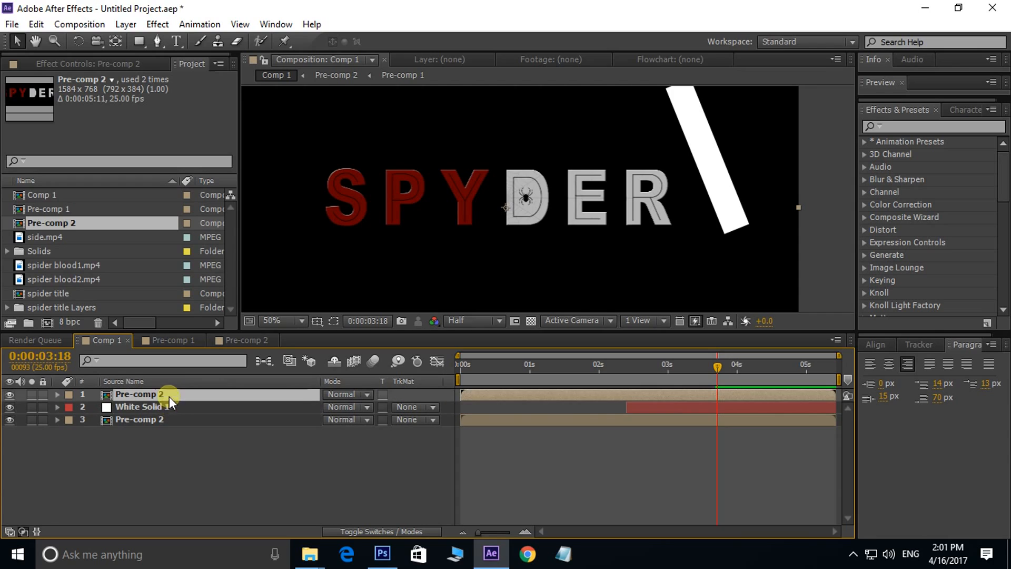
- Set White Solid 1's track matte to Luma Matte using the Pre-comp 2 copy above it
click(329, 405)
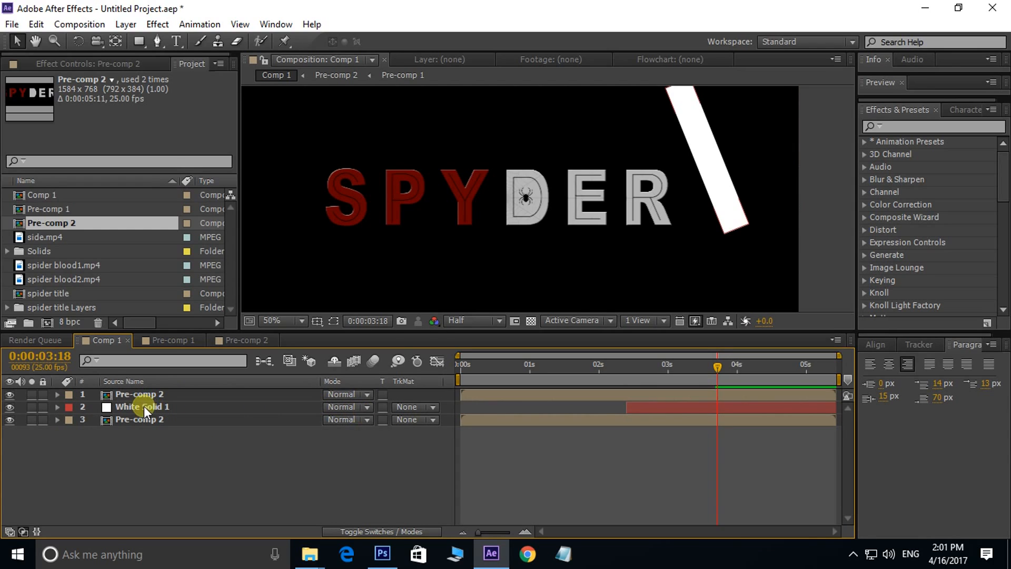
click(149, 406)
click(402, 412)
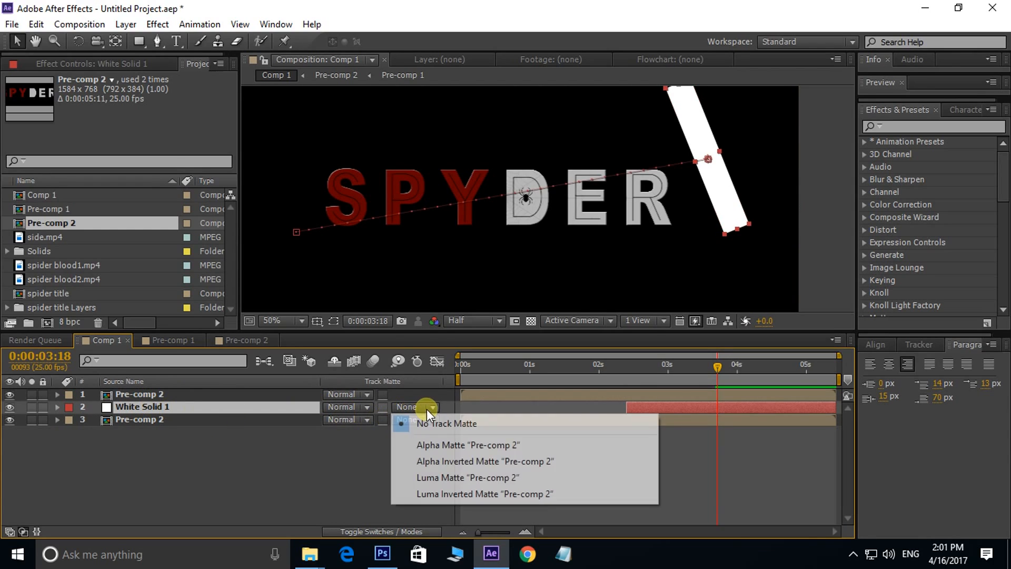
click(437, 476)
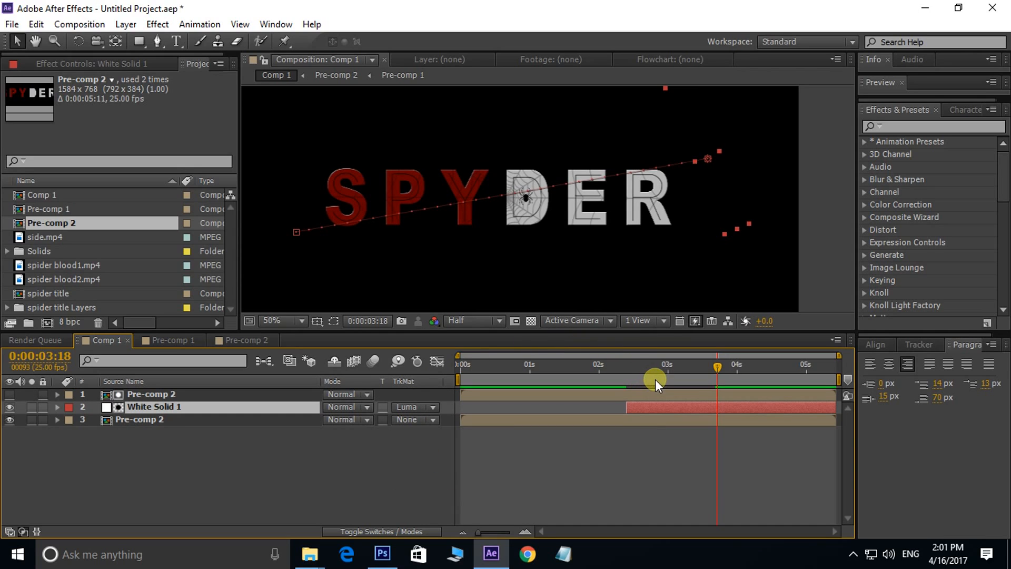
- Preview the matted light sweep from 0:00:02:11 with a closer look at the lettering
drag(655, 379, 629, 377)
drag(373, 225, 405, 233)
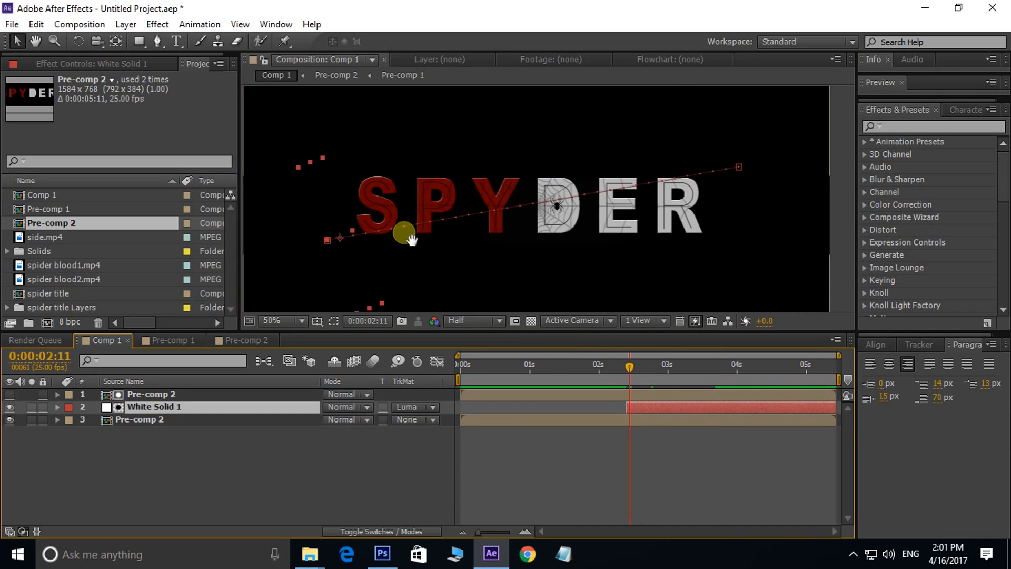
scroll(371, 213, up, 1)
key(space)
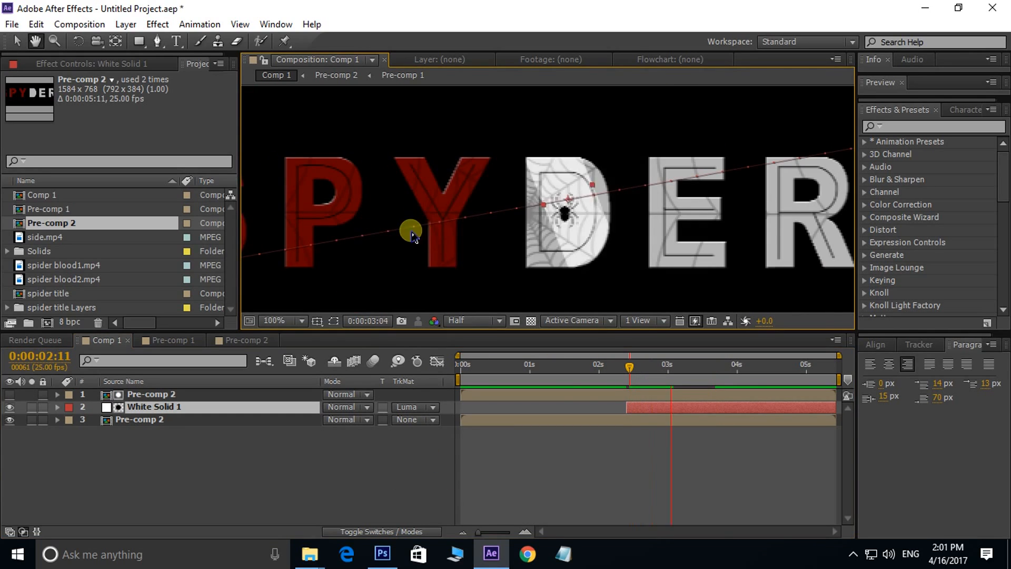
key(space)
scroll(618, 209, down, 2)
scroll(617, 211, up, 1)
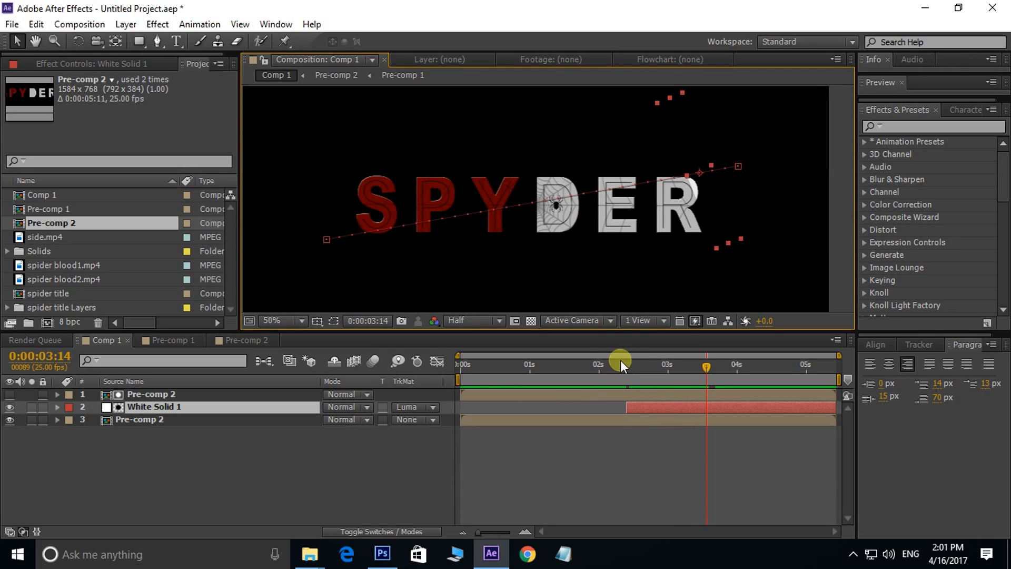
- Replay the sweep from 0:00:02:01, followed by the whole composition from its first frame
click(603, 364)
key(space)
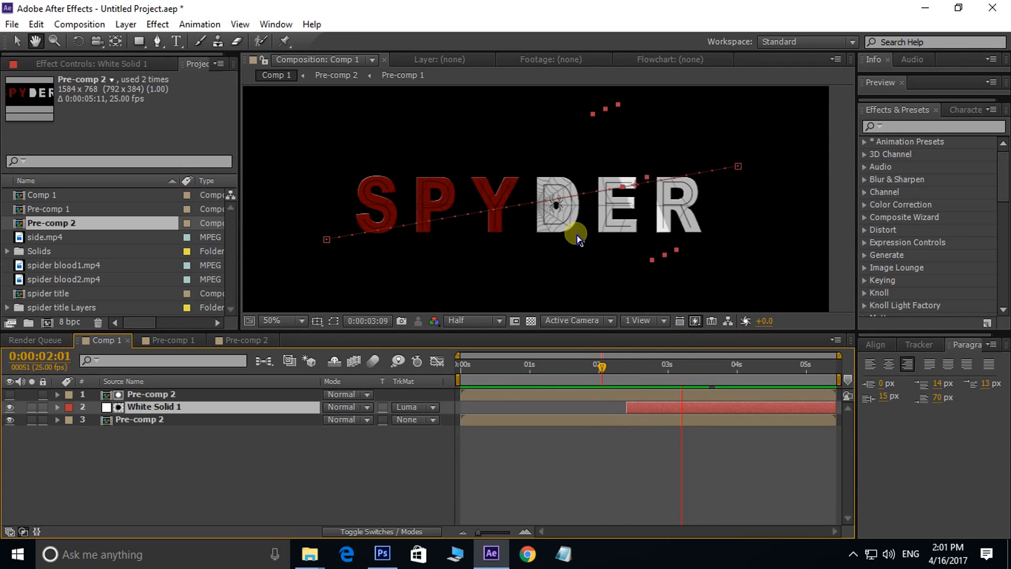
click(699, 279)
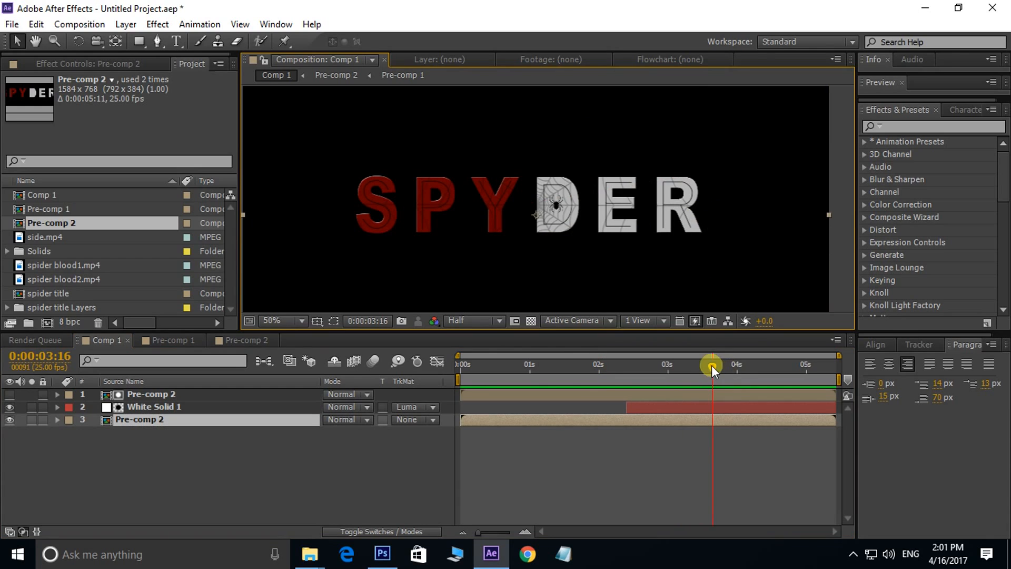
key(Home)
key(space)
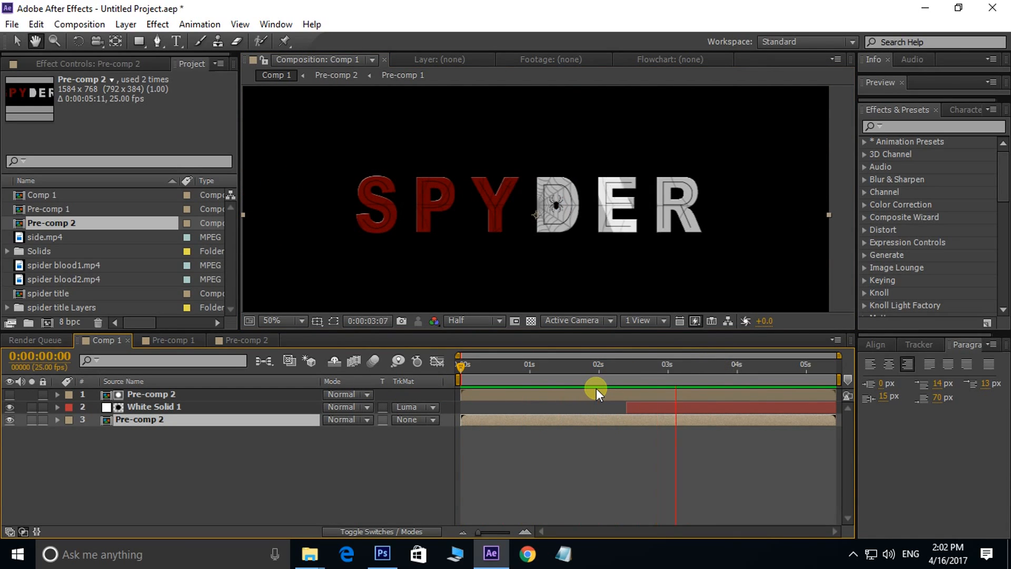
key(space)
- Split all three Comp 1 layers at 0:00:04:00 and delete the parts after that time
drag(718, 373, 739, 372)
key(ctrl+a)
click(632, 480)
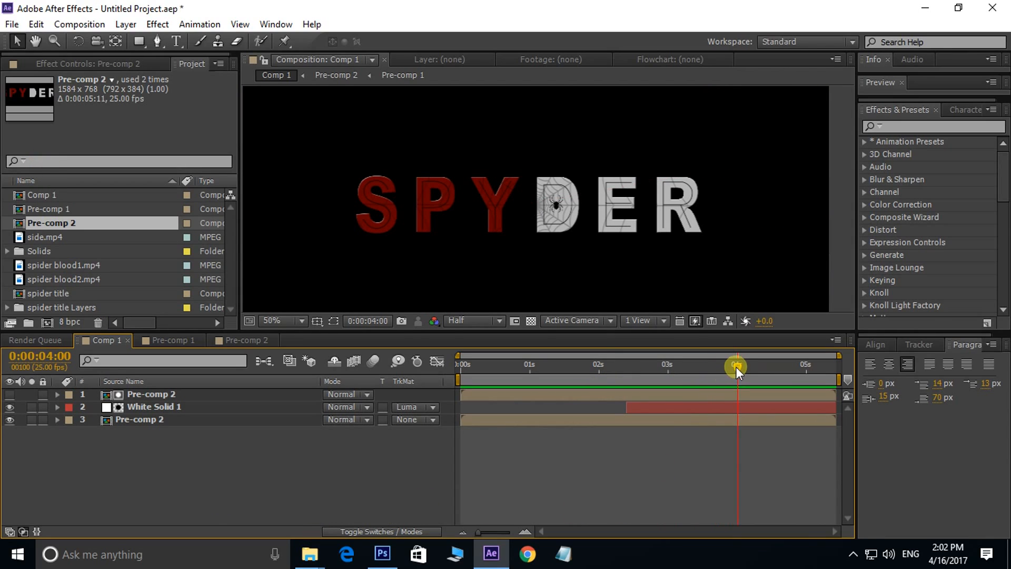
click(154, 396)
shift+click(153, 421)
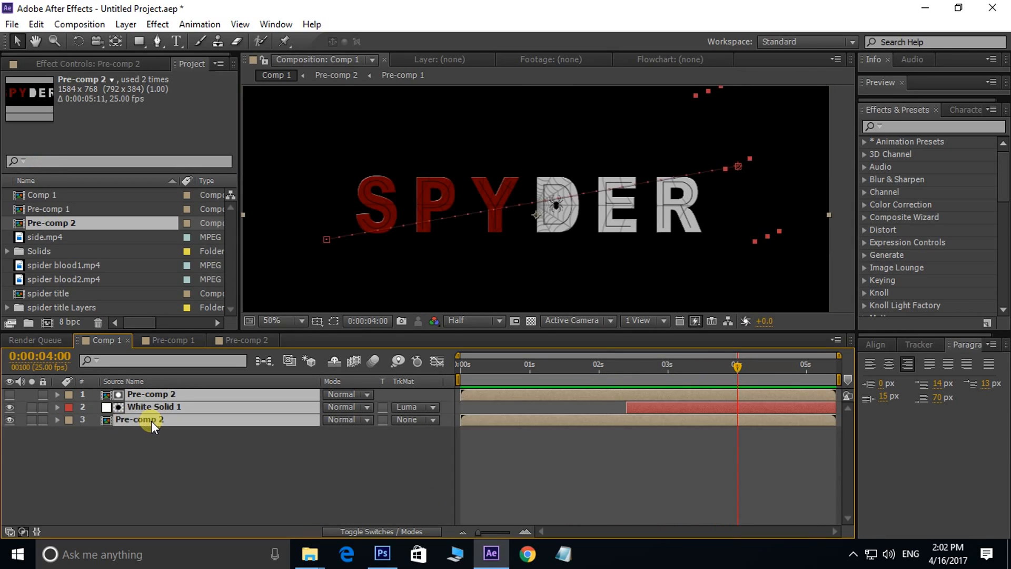
click(36, 24)
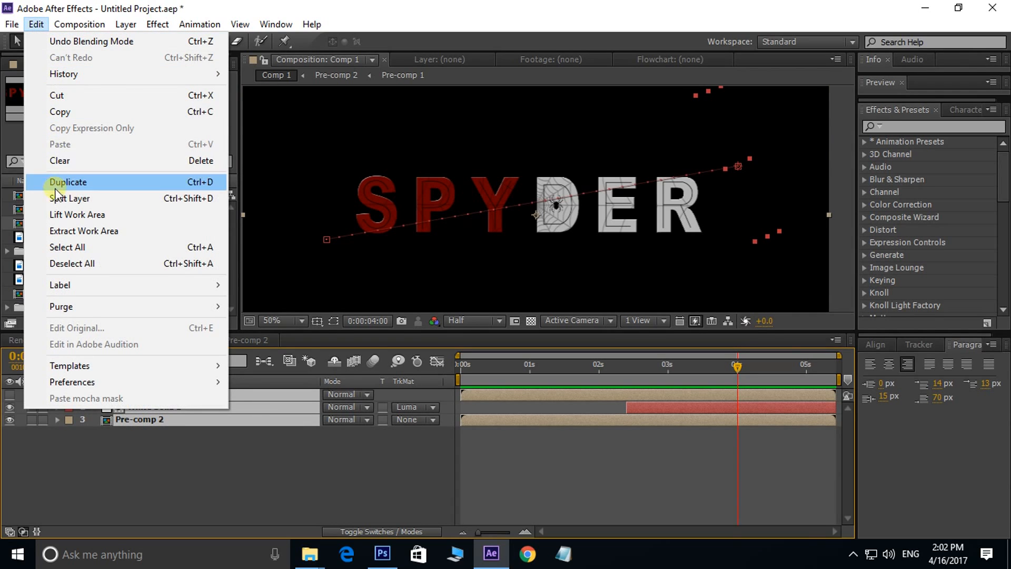
click(59, 198)
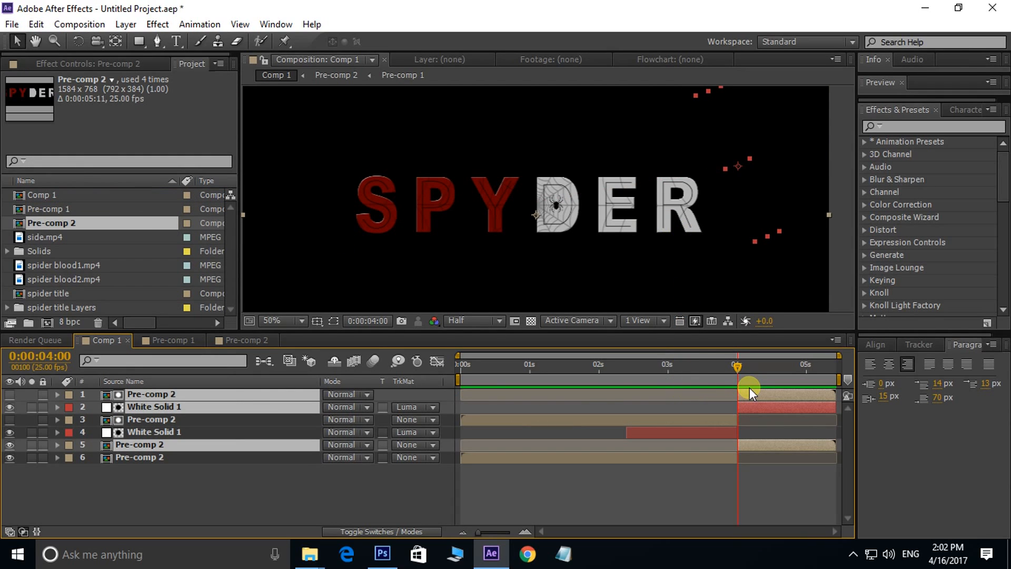
key(Delete)
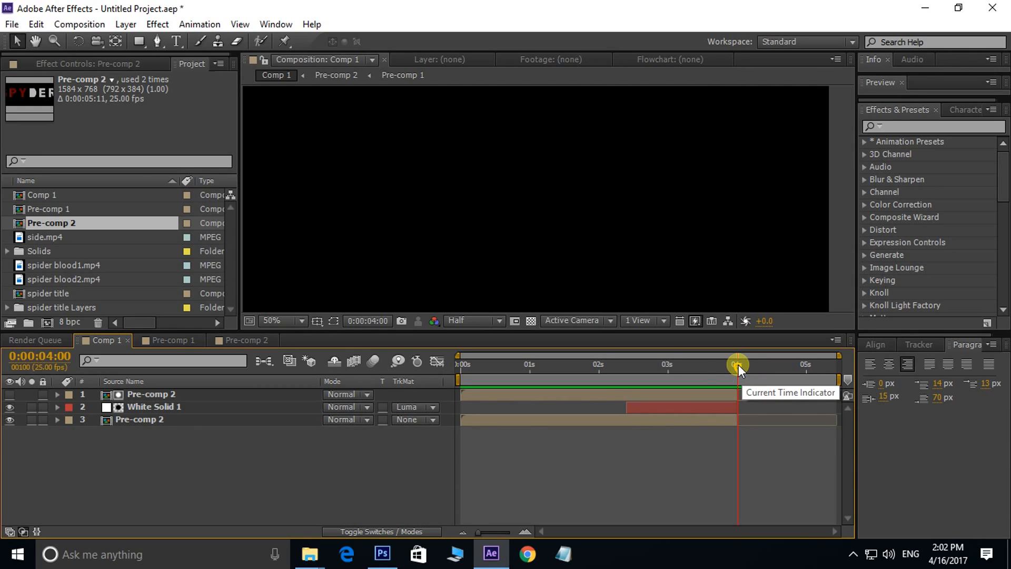
- End the work area at 0:00:04:00 and trim Comp 1 to it
key(n)
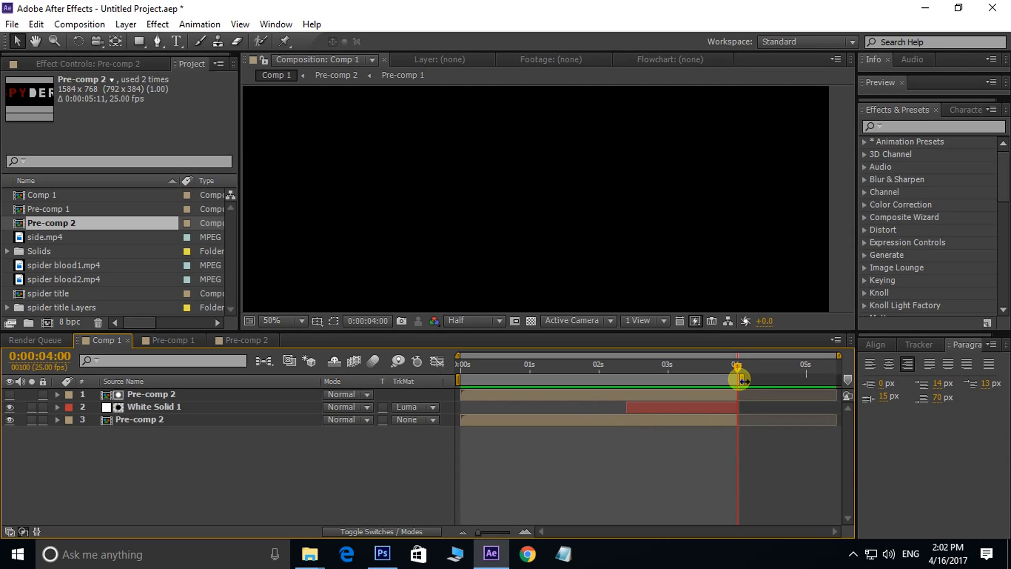
right_click(666, 376)
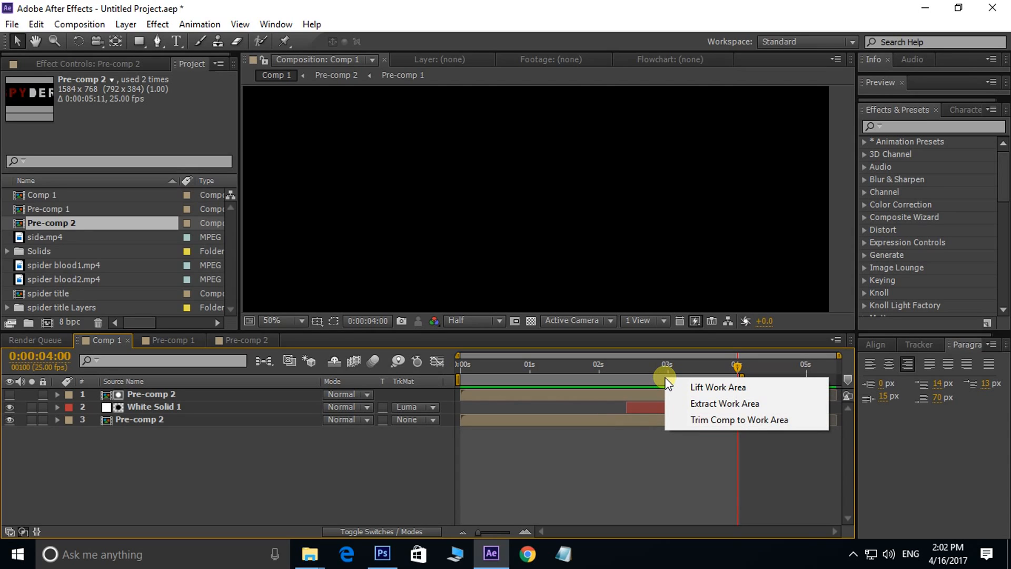
click(748, 423)
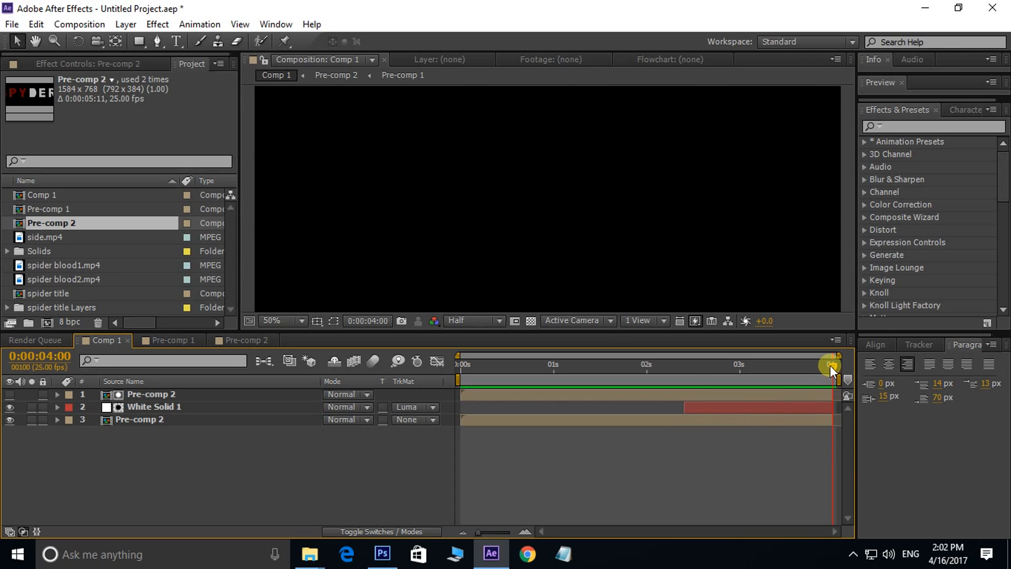
- Preview the trimmed composition from the beginning through to the light sweep at 0:00:03:03
key(Home)
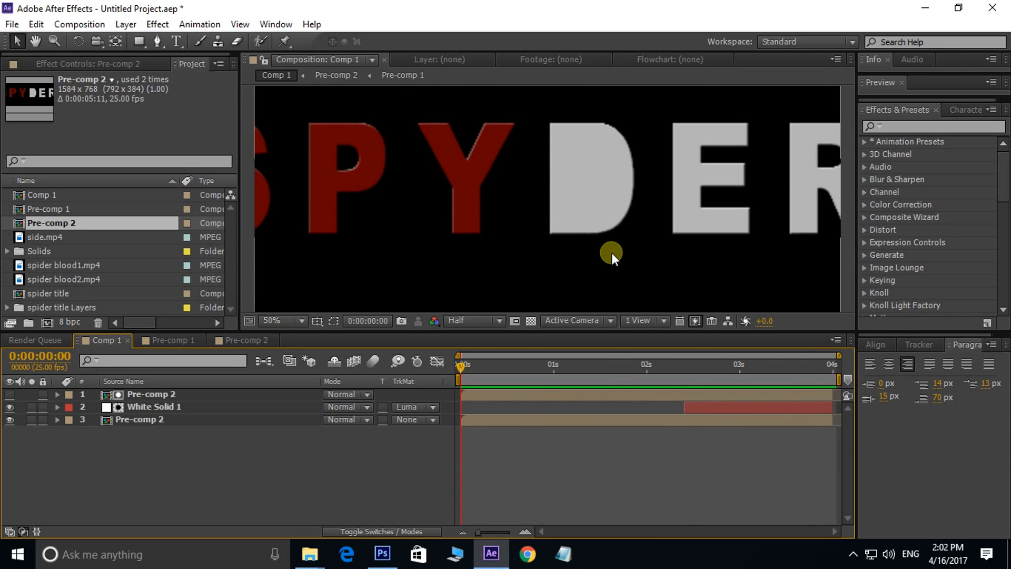
key(space)
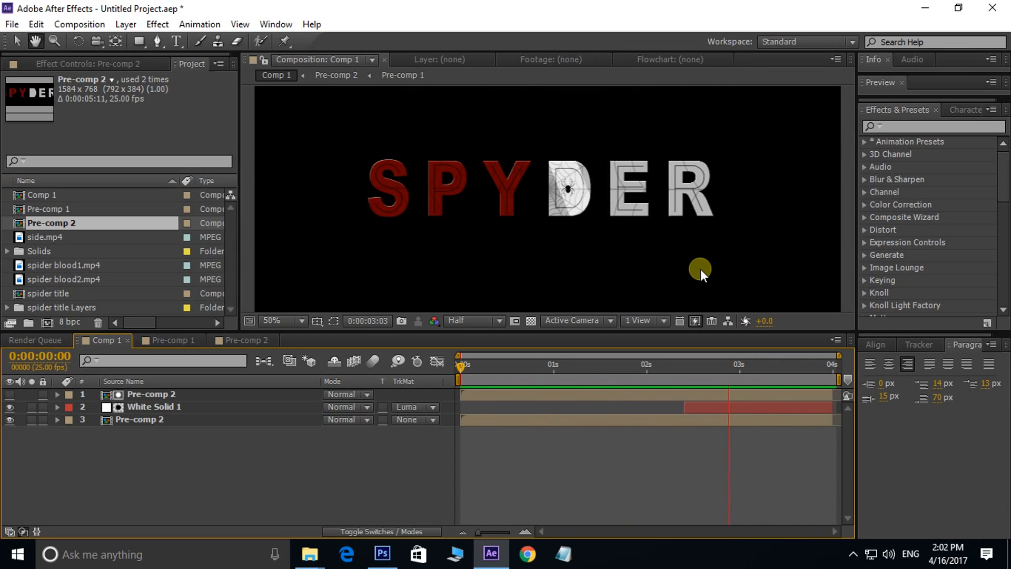
key(space)
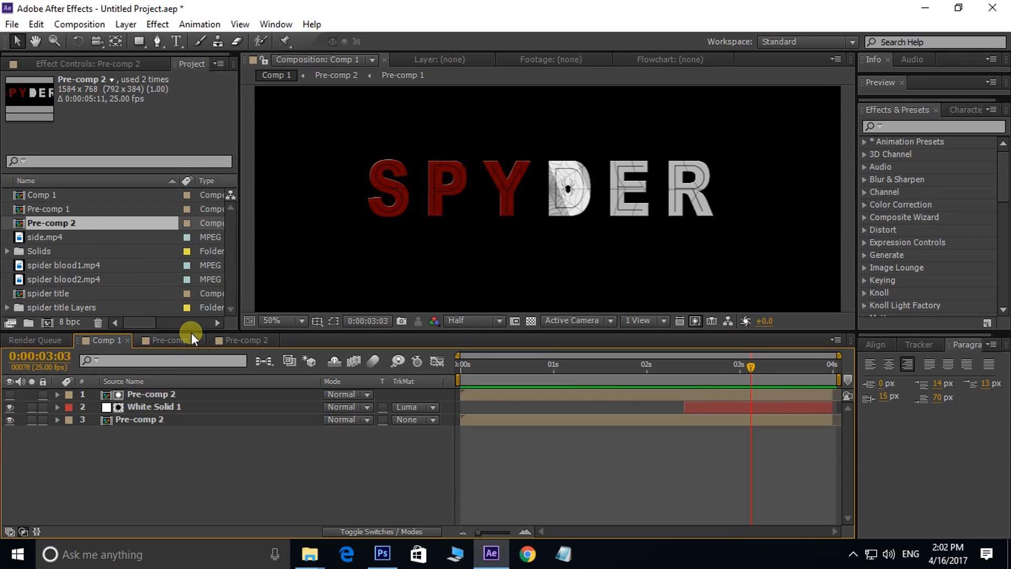
- Import the Mahesh Babu FIRST LOOK TEASER MP3 as footage and add it to Comp 1 as the lowest layer
drag(200, 339, 158, 406)
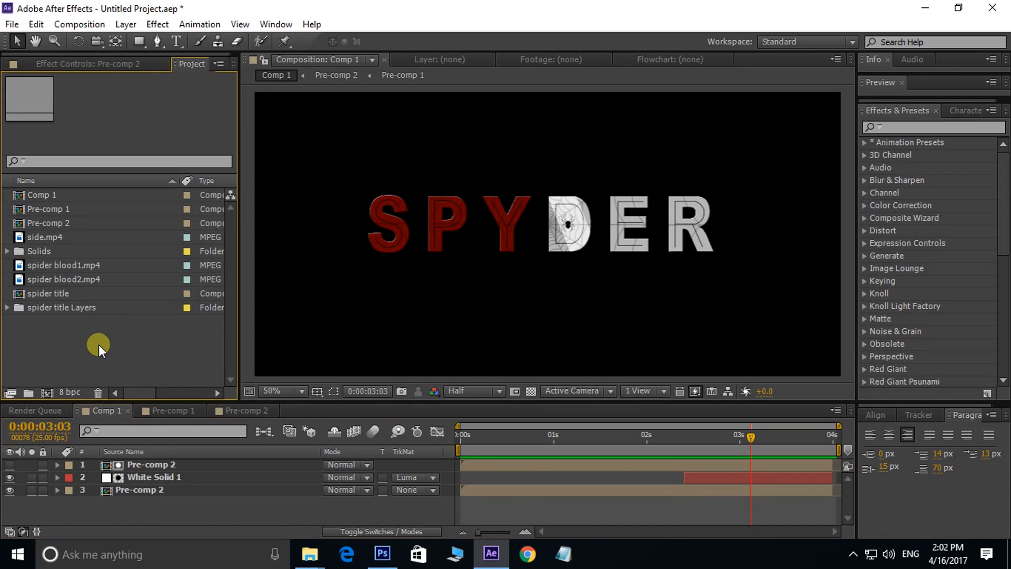
double_click(99, 345)
click(398, 177)
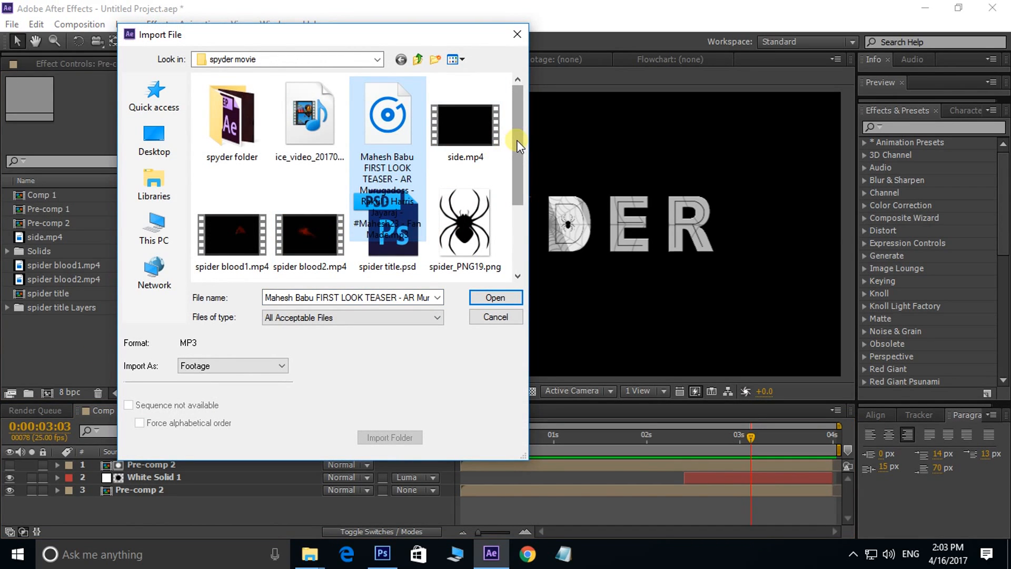
drag(517, 135, 527, 214)
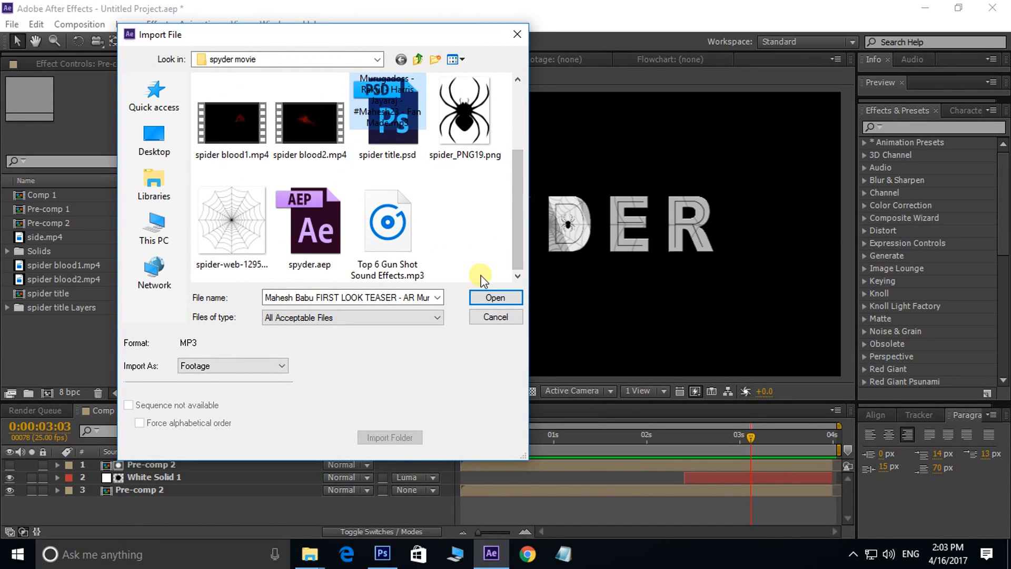
click(504, 296)
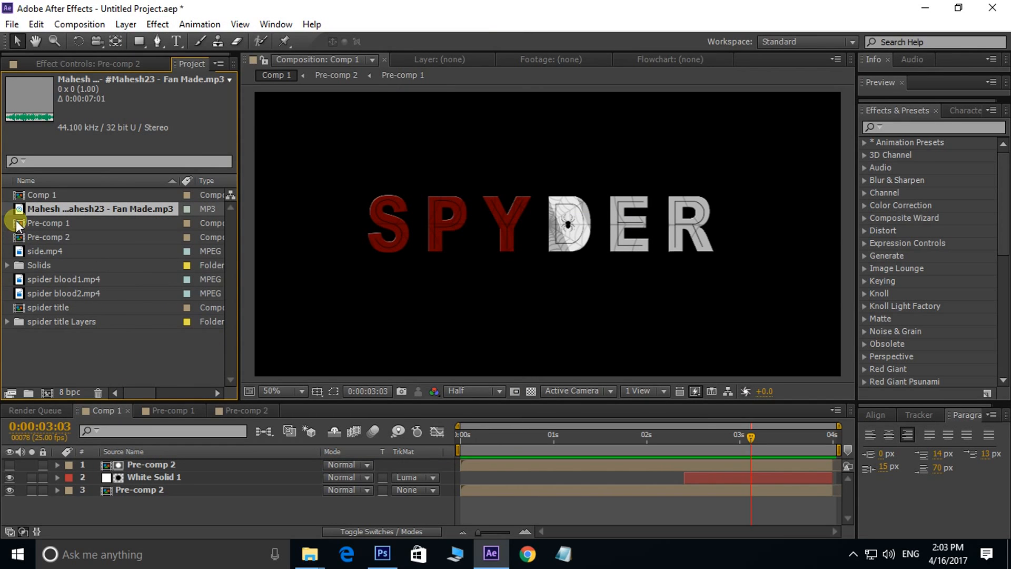
drag(19, 211, 89, 513)
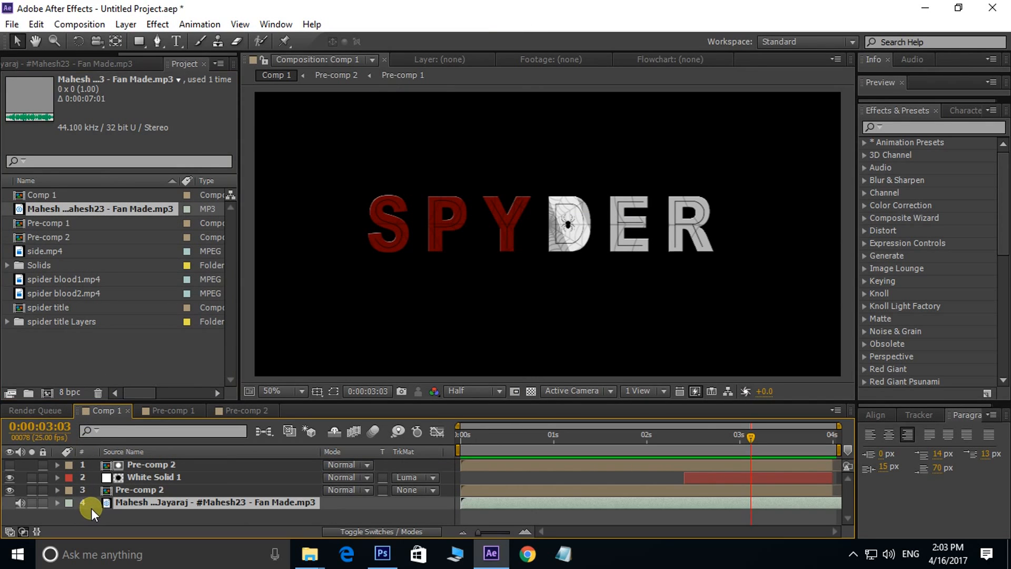
- Import Top 6 Gun Shot Sound Effects.mp3 from the spyder movie folder as footage
double_click(128, 356)
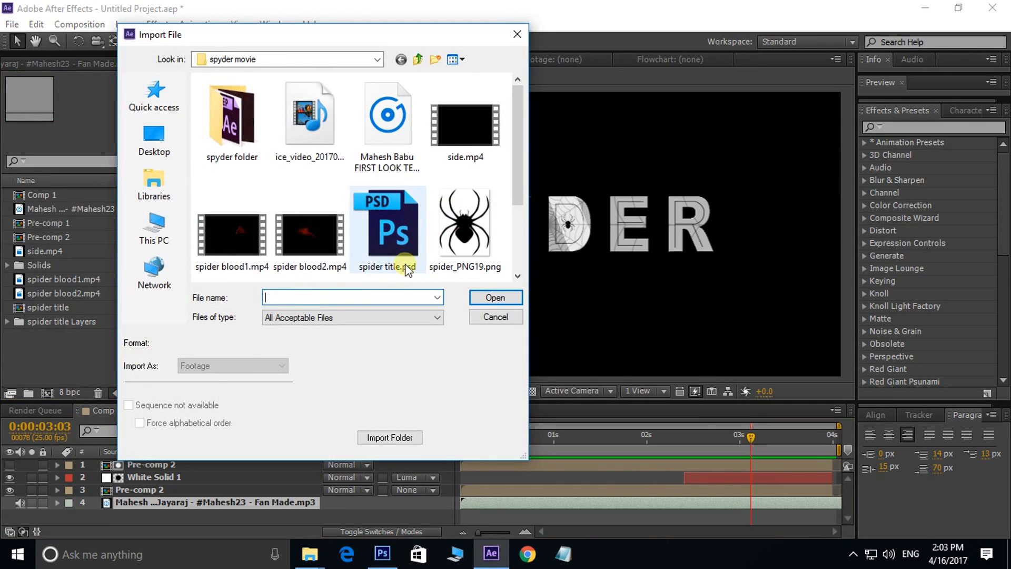
scroll(449, 163, down, 2)
click(391, 232)
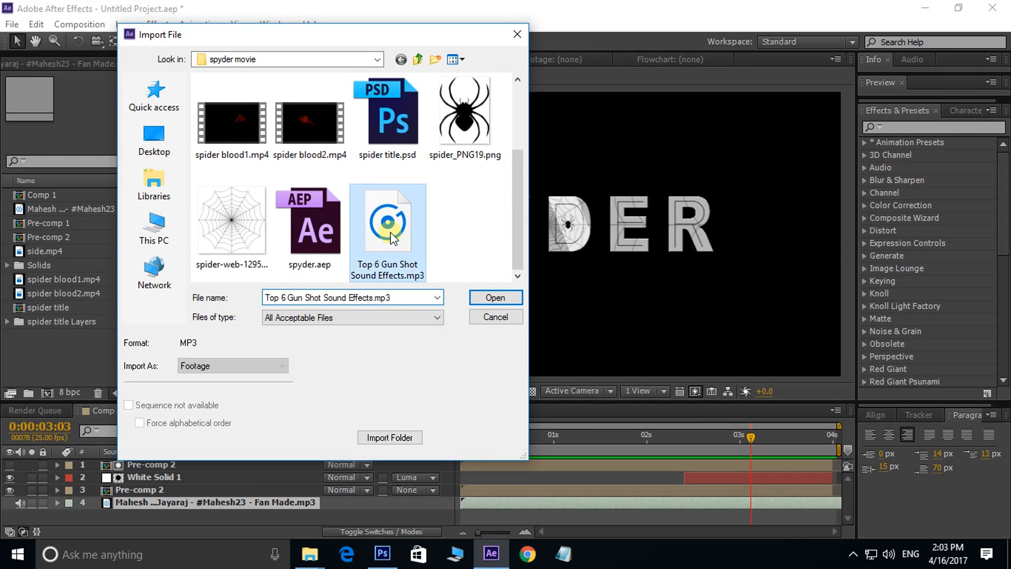
click(498, 297)
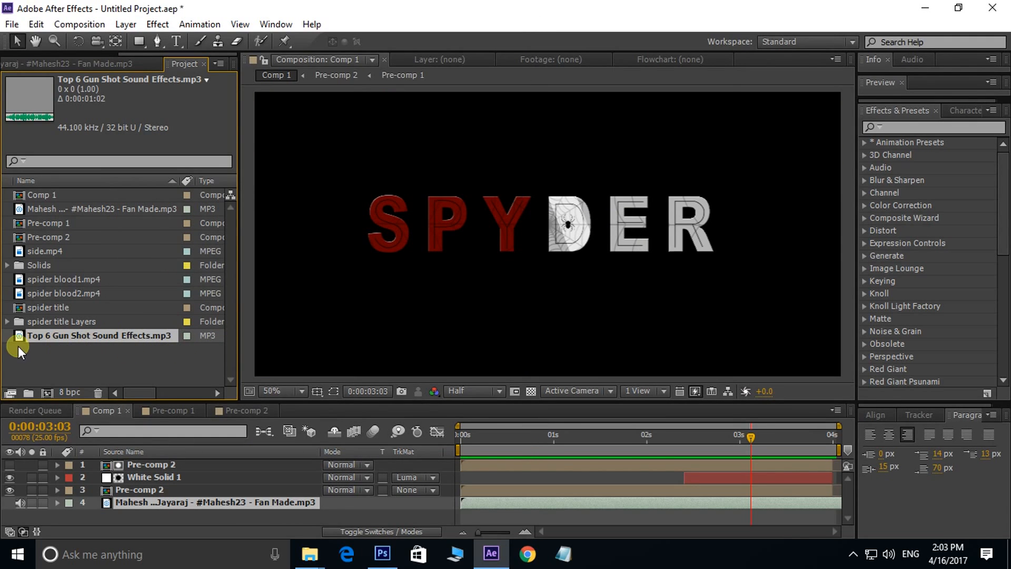
- Step frame by frame around the spider on the D to locate the blood splash, stopping at 0:00:01:21
click(569, 228)
click(683, 435)
click(573, 228)
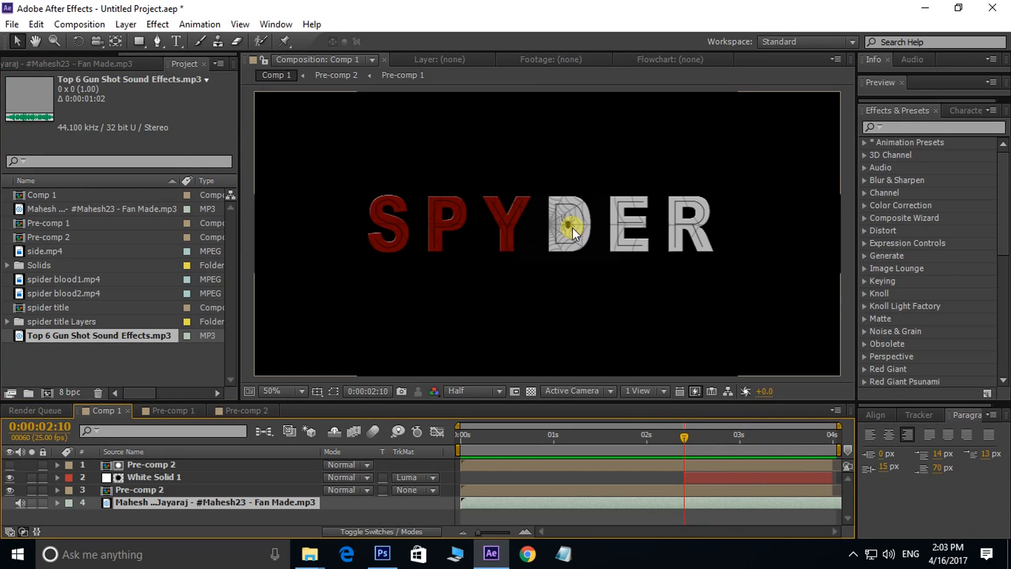
key(Page_Up)
key(Page_Up)
key(Page_Up)
key(Page_Up)
key(Page_Up)
key(Page_Up)
key(Page_Up)
key(Page_Up)
key(Page_Up)
key(Page_Up)
key(Page_Up)
key(Page_Up)
key(Page_Up)
key(Page_Up)
key(Page_Up)
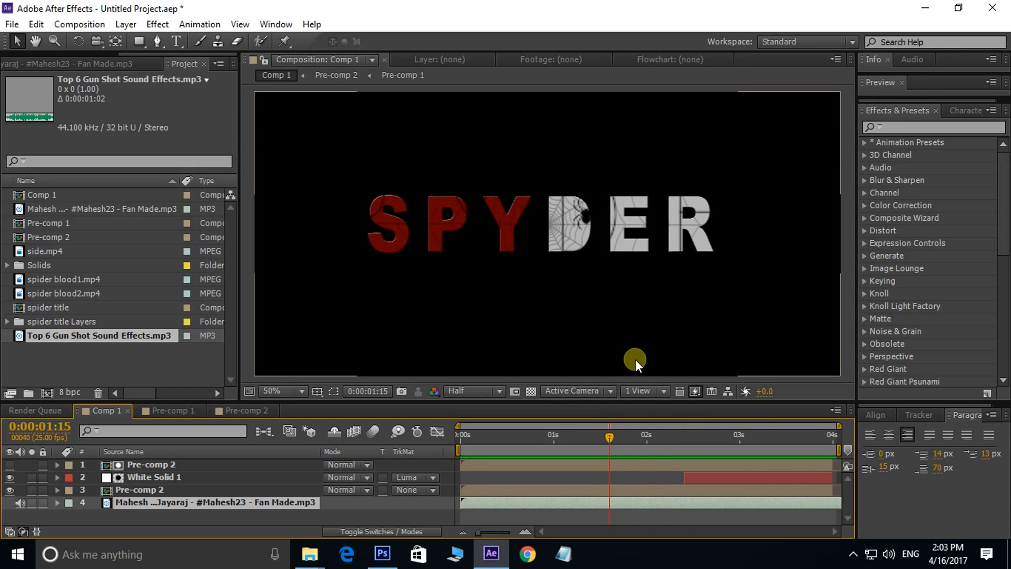
scroll(578, 228, up, 4)
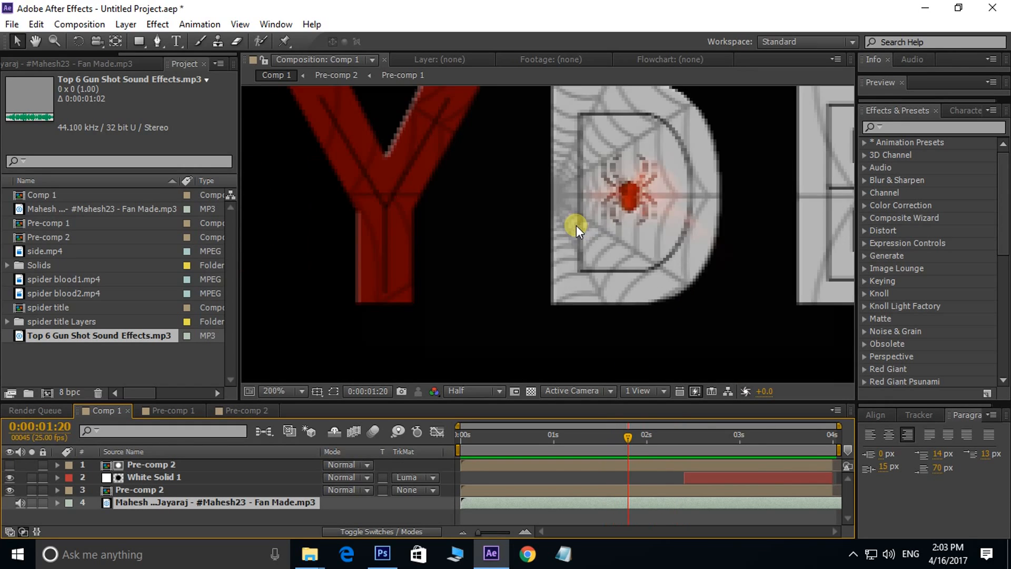
key(Page_Down)
key(Page_Down)
key(Page_Down)
key(Page_Down)
key(Page_Down)
key(Page_Down)
key(Page_Down)
key(Page_Down)
key(Page_Down)
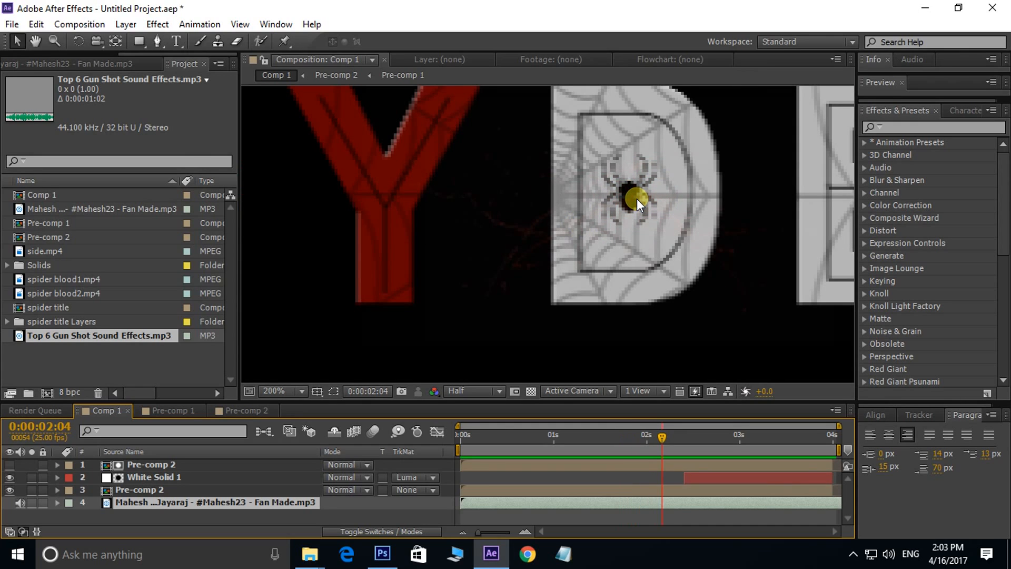
key(Page_Up)
key(Page_Up)
key(Page_Up)
key(Page_Up)
key(Page_Up)
key(Page_Up)
key(Page_Up)
key(Page_Up)
key(Page_Up)
key(Page_Up)
key(Page_Up)
key(Page_Up)
key(Page_Up)
key(Page_Up)
key(Page_Down)
key(Page_Down)
key(Page_Down)
key(Page_Down)
key(Page_Down)
key(Page_Down)
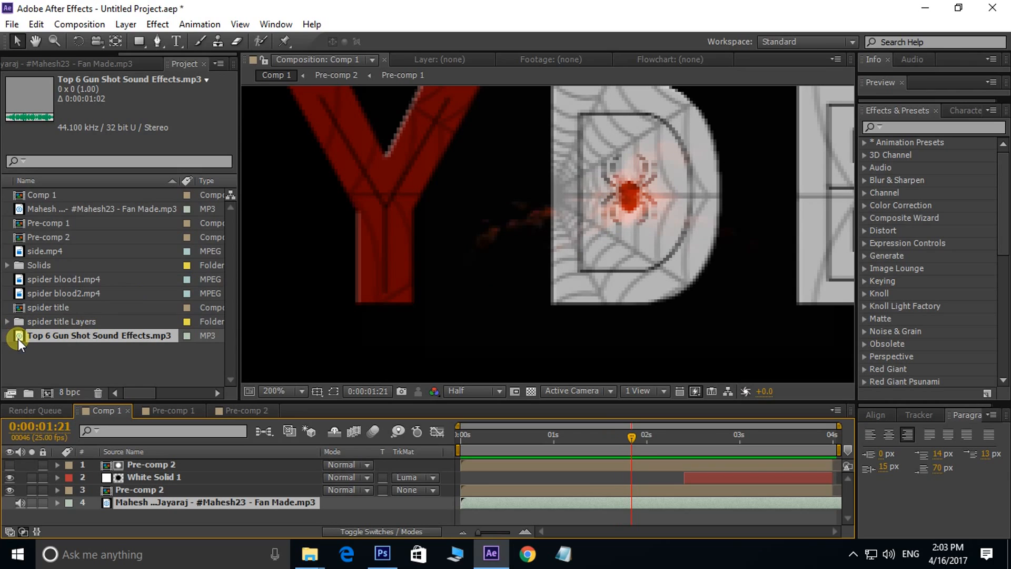
- Add the gun shot sound to Comp 1 as the lowest layer and shift it to start shortly before 0:00:01:21
drag(19, 338, 193, 512)
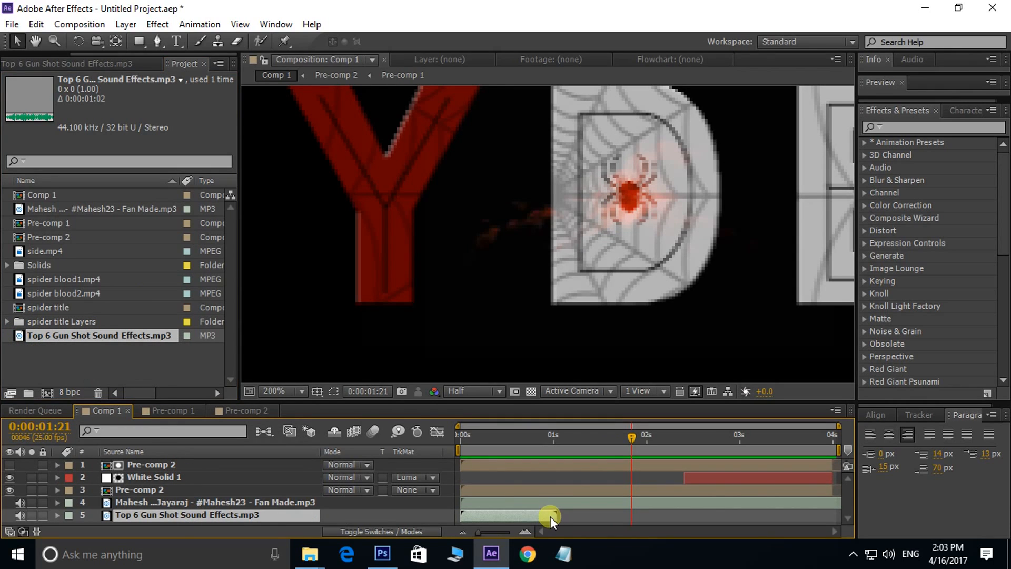
drag(540, 513, 677, 519)
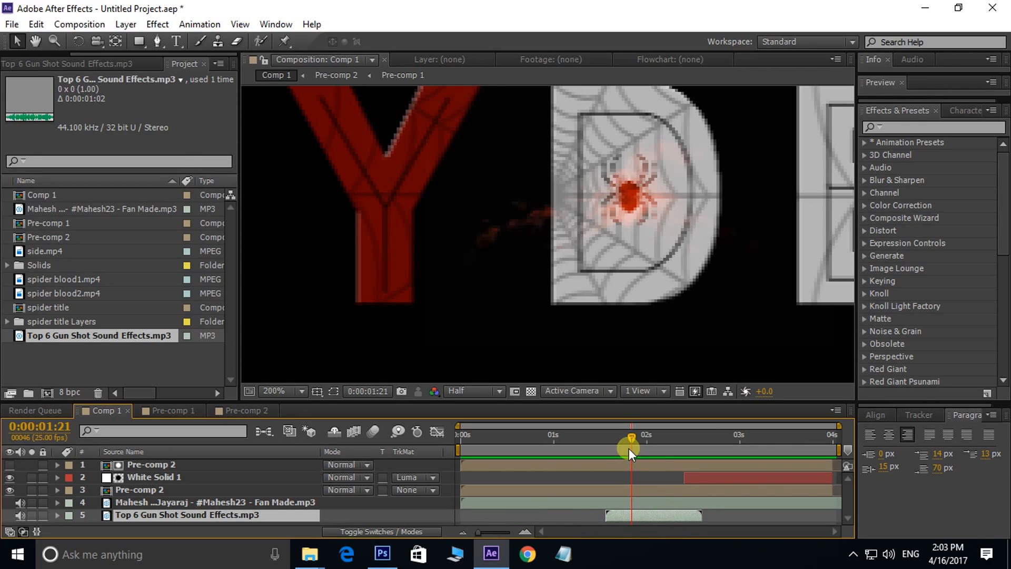
- Return to the first frame and preview the title with sound in a maximized composition view
drag(629, 448, 469, 435)
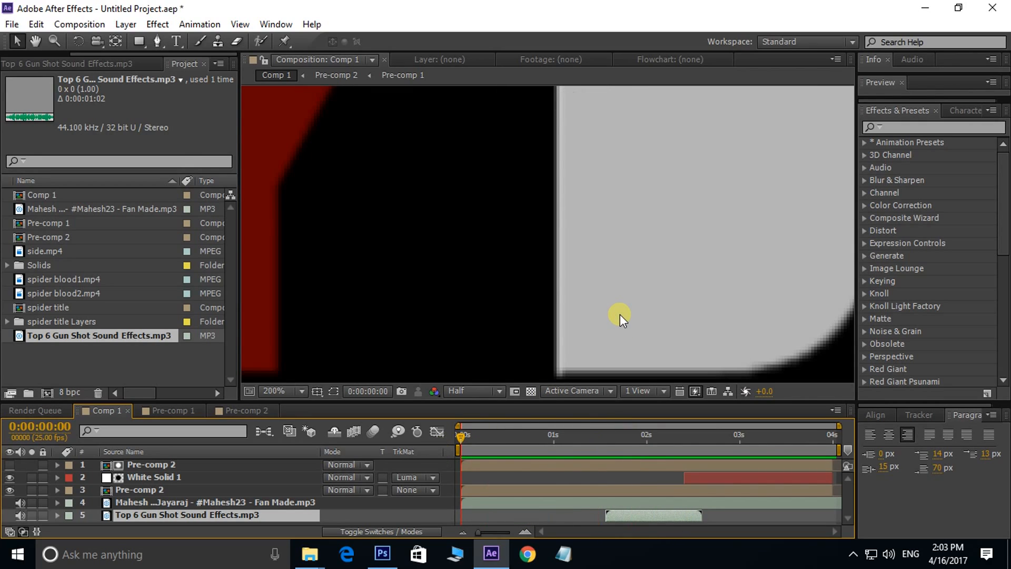
key(grave)
scroll(630, 290, down, 4)
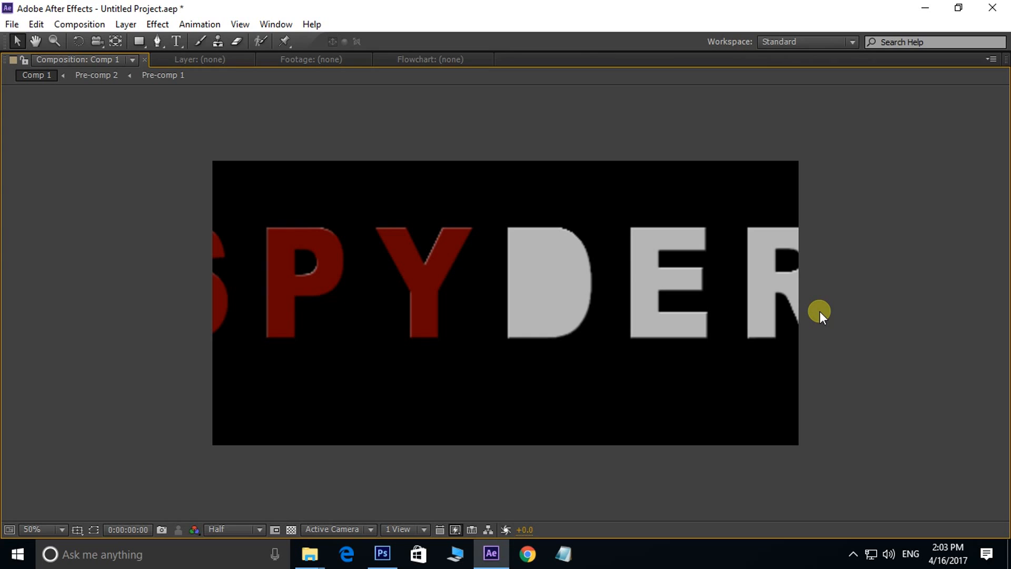
key(space)
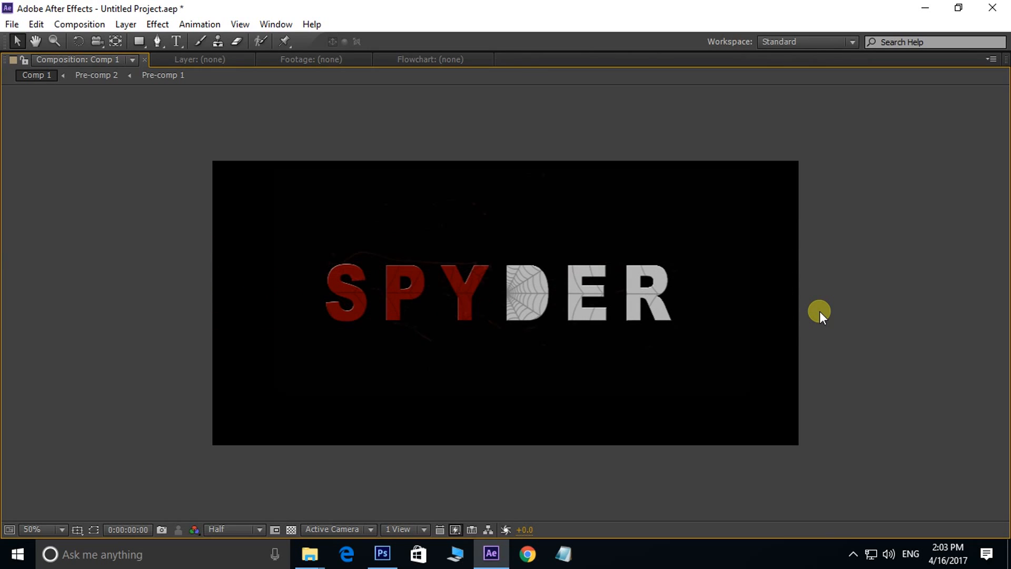